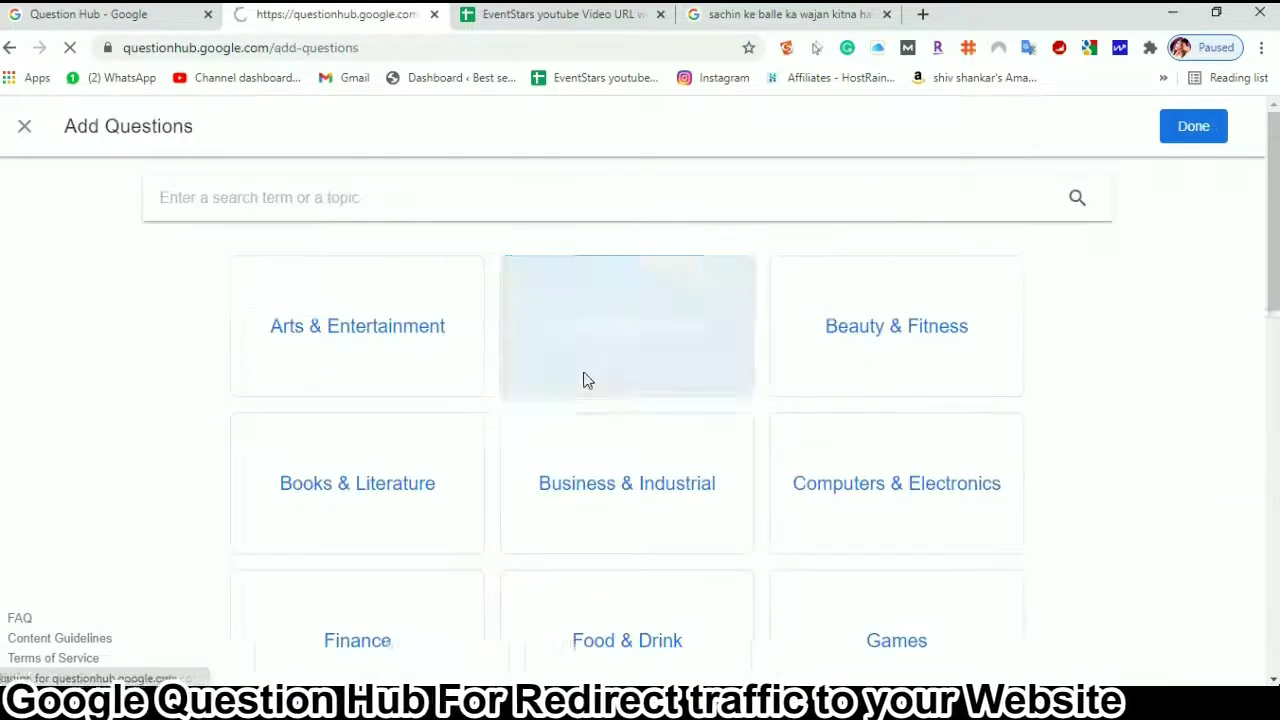
# Browse the question categories for adding questions and open the Health category's topic list.
pyautogui.scroll(-9, 617, 406)
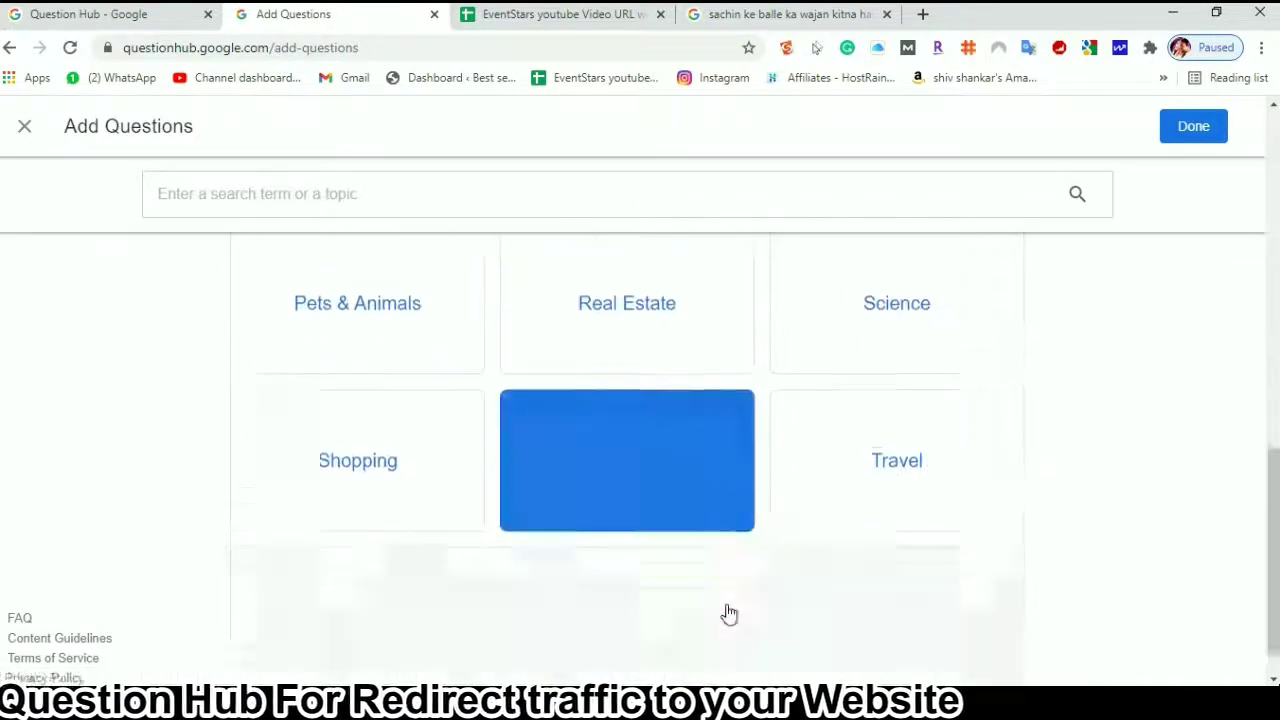
pyautogui.scroll(3, 561, 408)
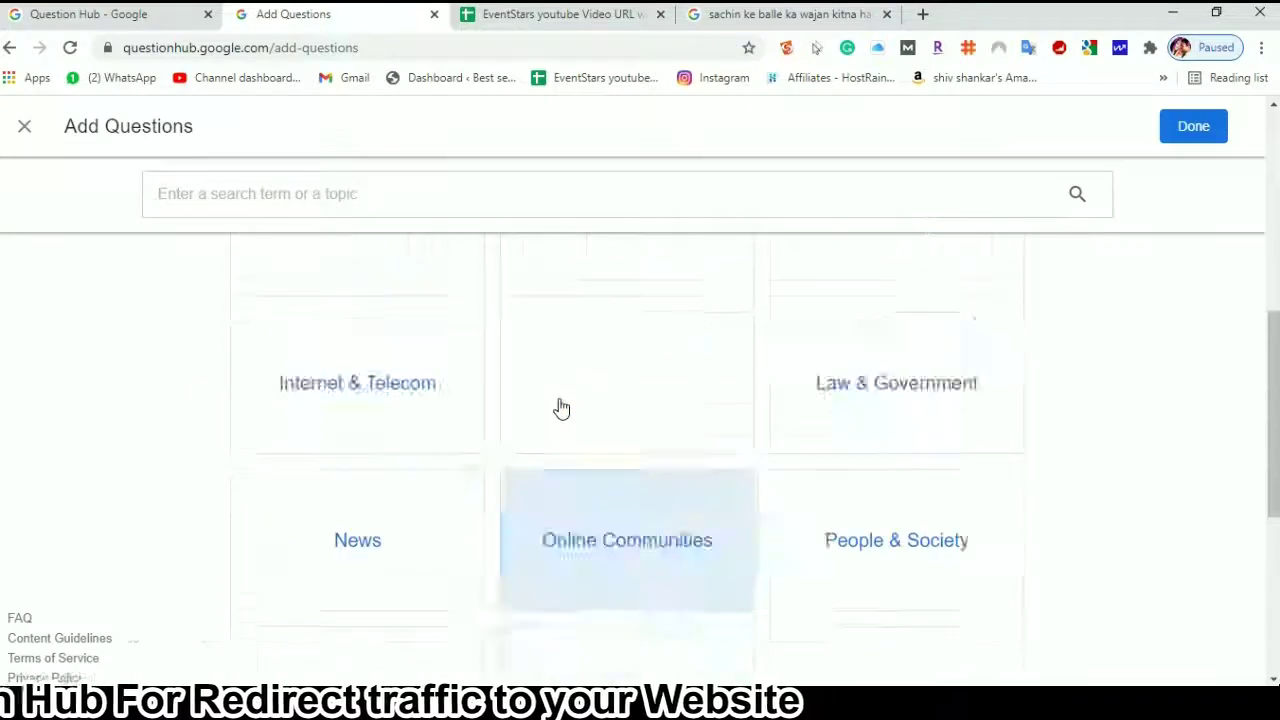
pyautogui.scroll(5, 561, 408)
pyautogui.click(868, 355)
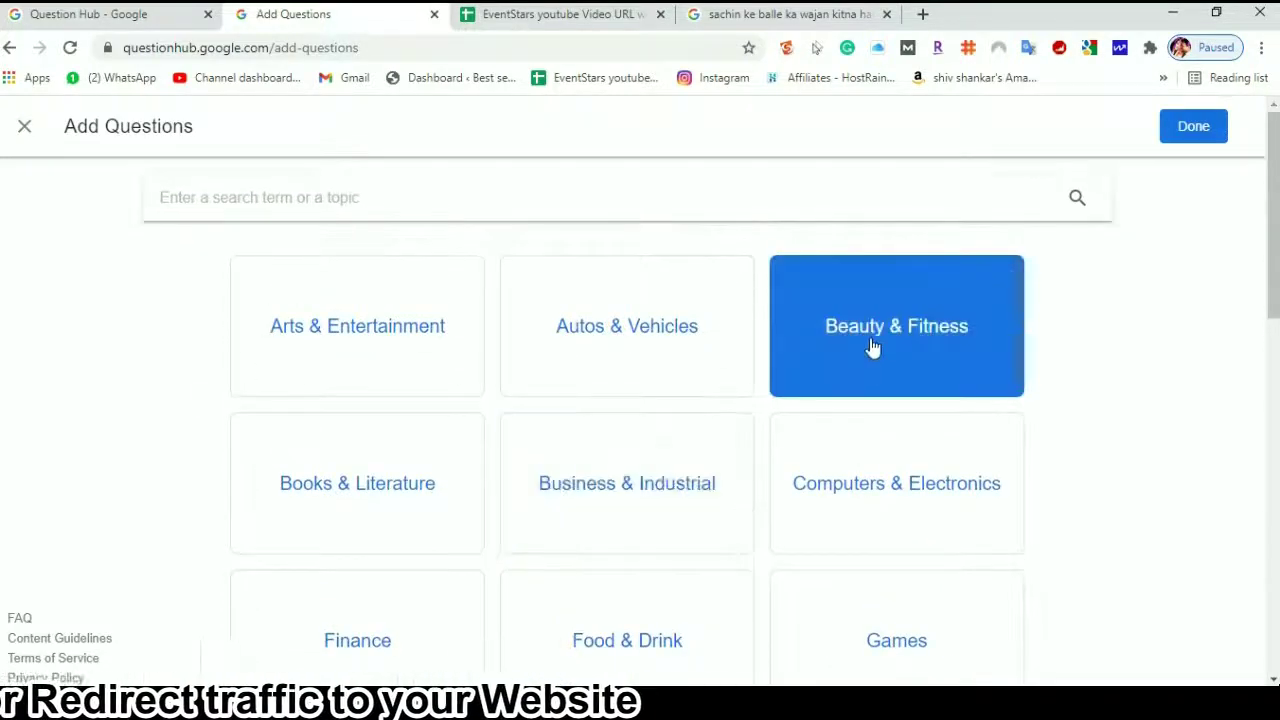
pyautogui.scroll(-3, 872, 345)
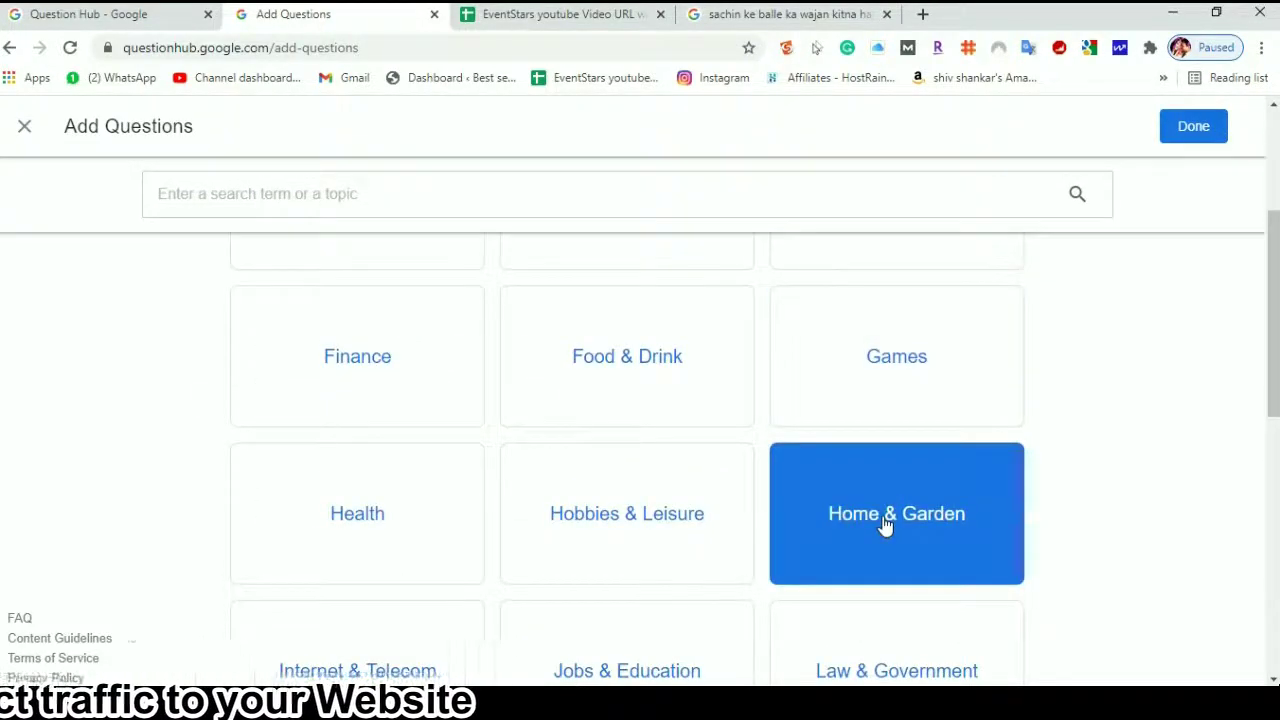
pyautogui.click(334, 531)
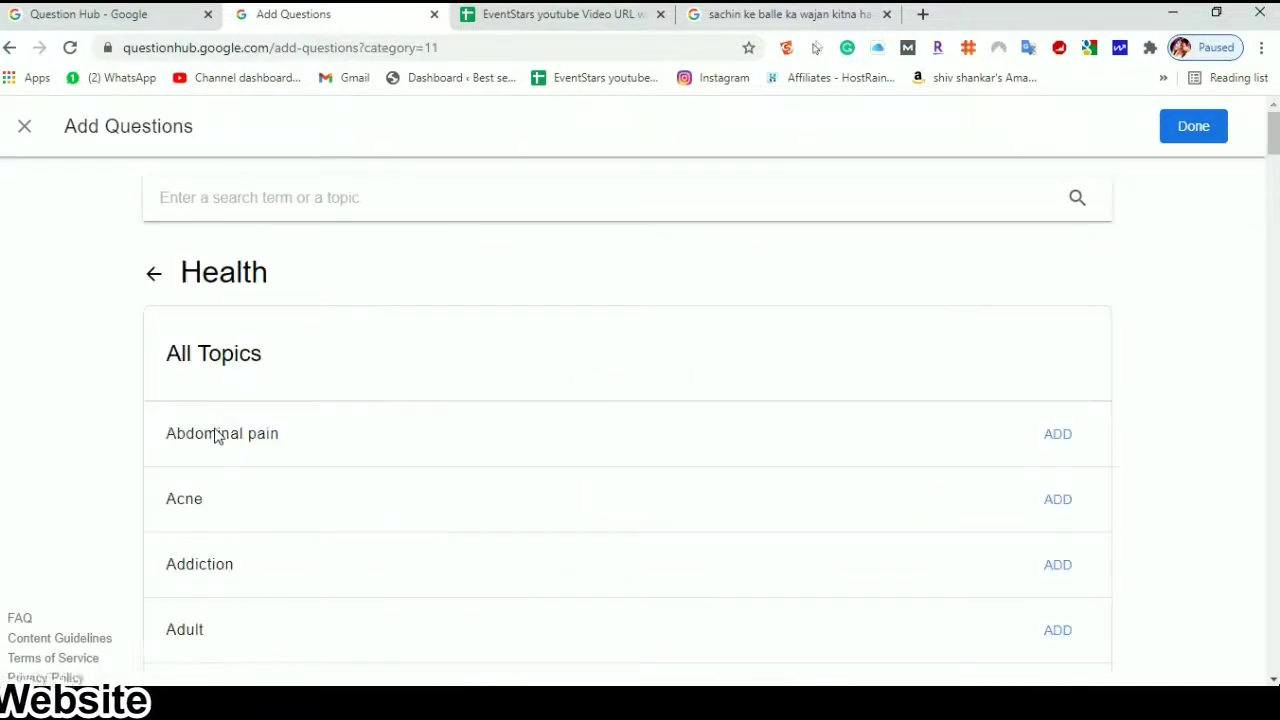
pyautogui.scroll(-4, 470, 502)
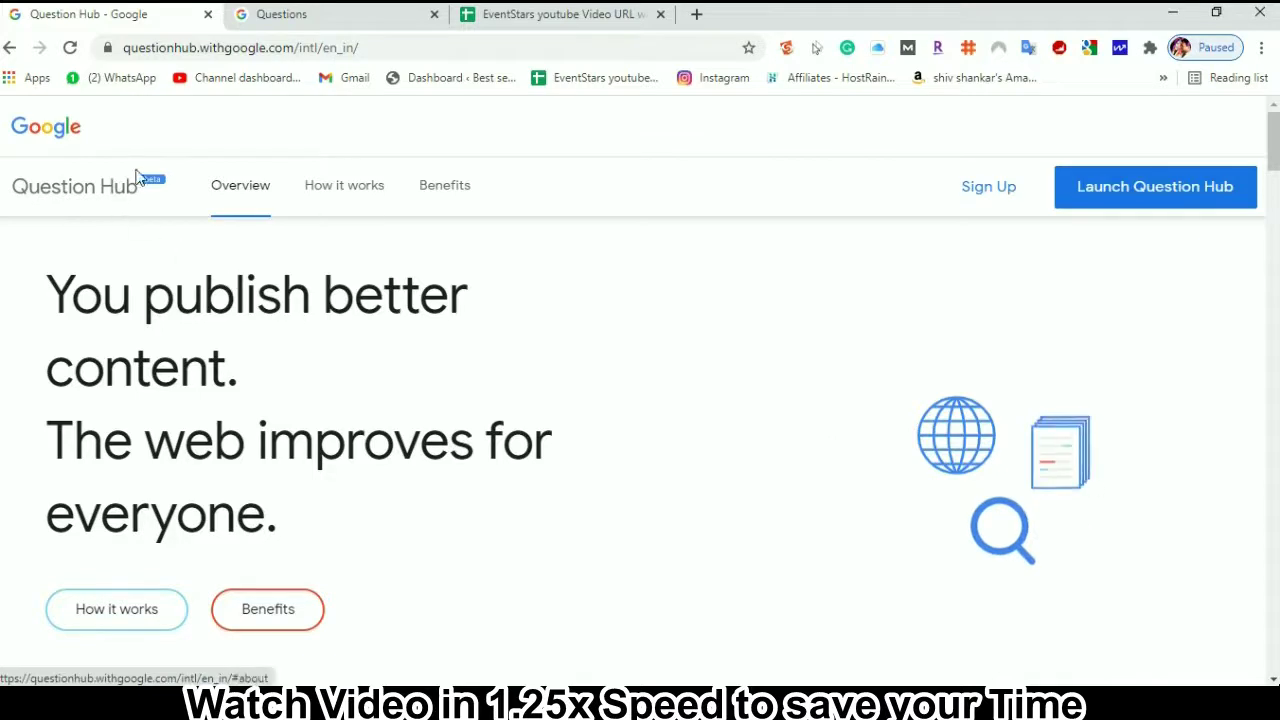
# Look over the Question Hub landing page and the account's list of "blogger" questions.
pyautogui.scroll(-3, 405, 380)
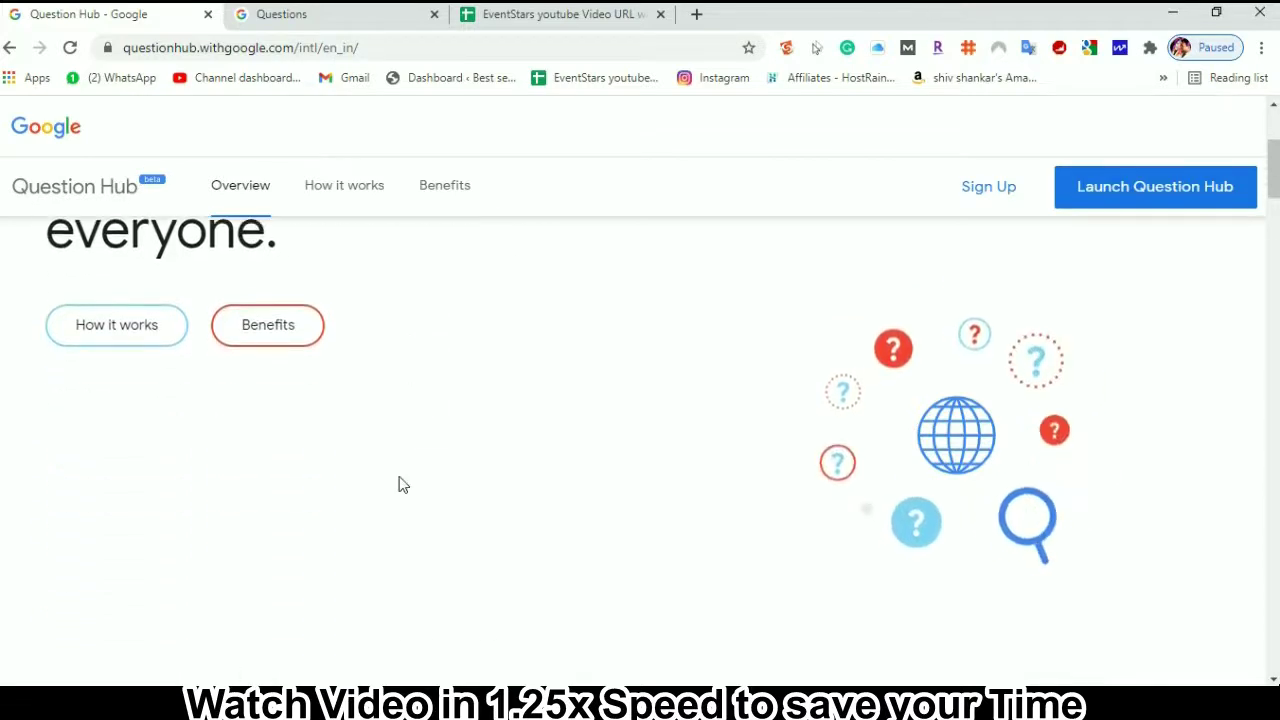
pyautogui.scroll(3, 400, 483)
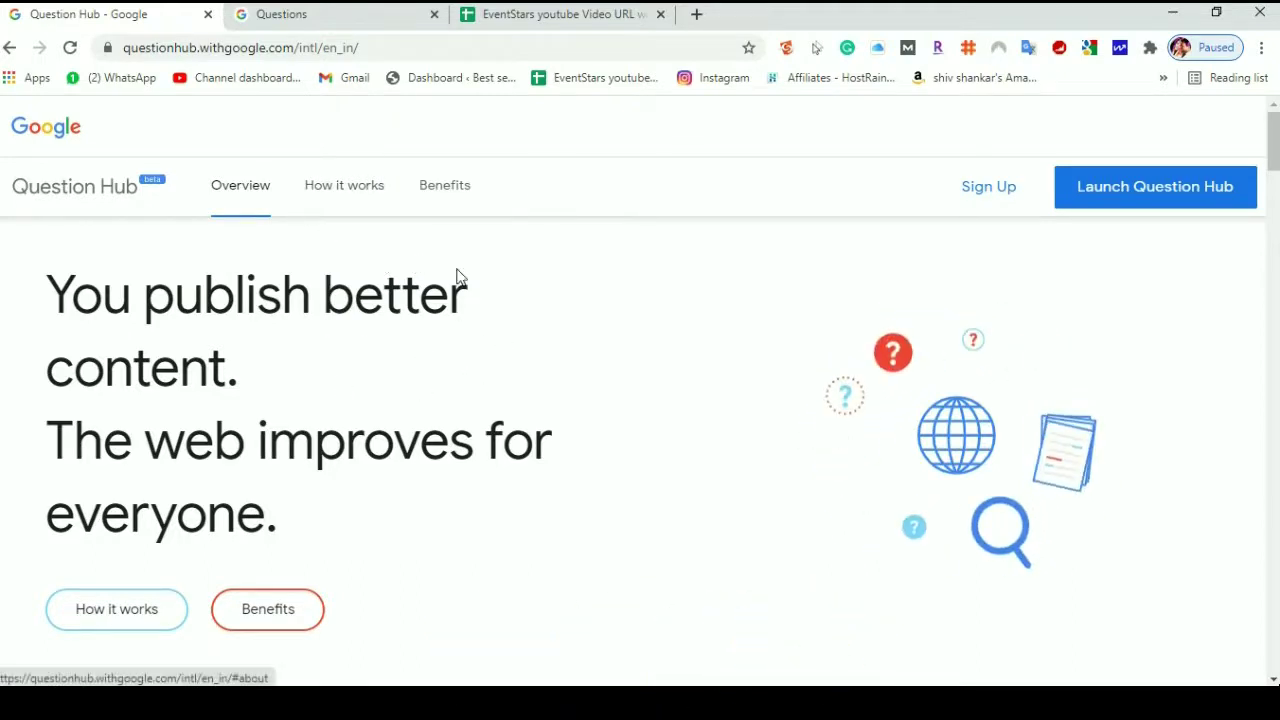
pyautogui.scroll(-10, 457, 277)
pyautogui.scroll(10, 507, 485)
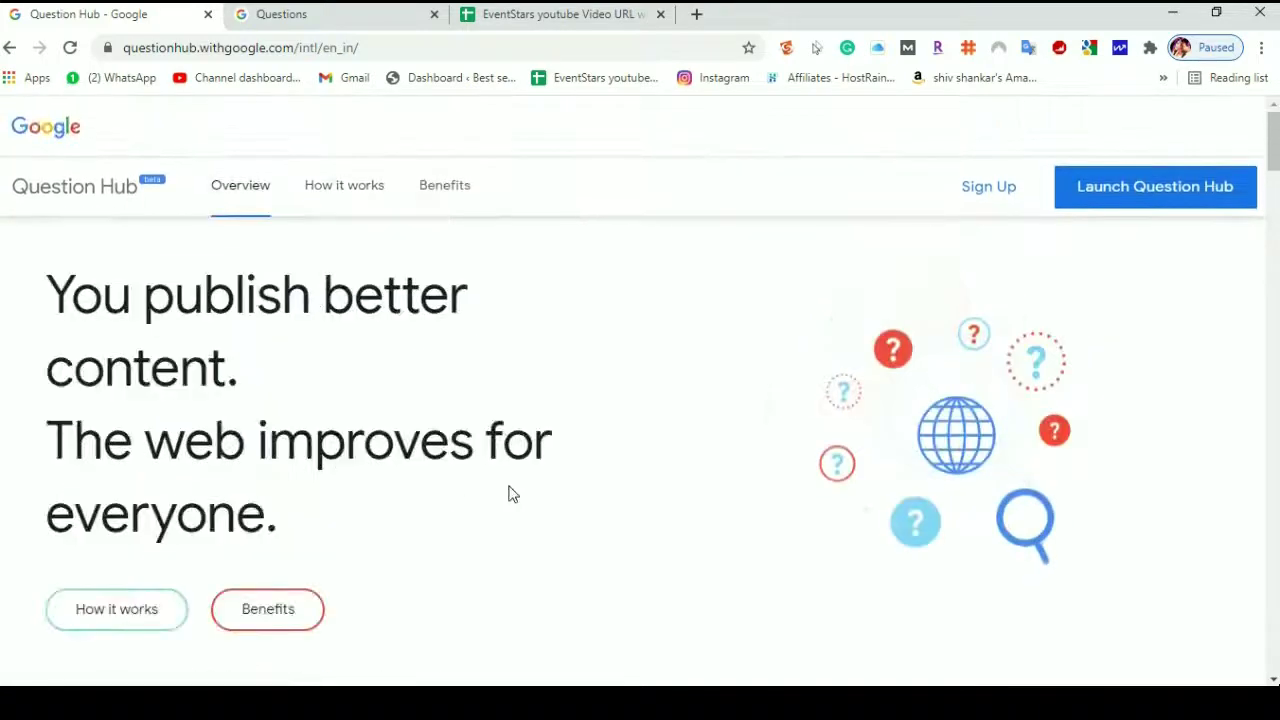
pyautogui.click(300, 14)
pyautogui.scroll(-3, 568, 420)
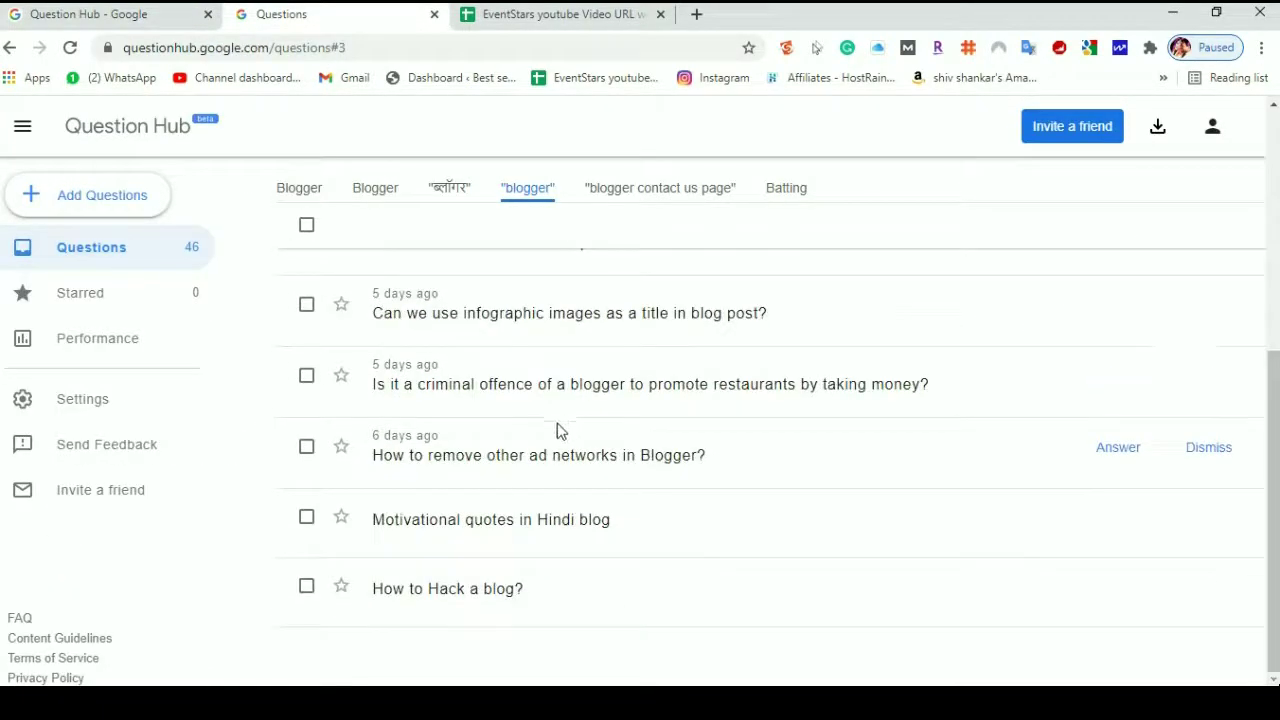
pyautogui.scroll(5, 550, 435)
# Skim the How it works section of the Question Hub site and check the "blogger" questions again.
pyautogui.click(100, 14)
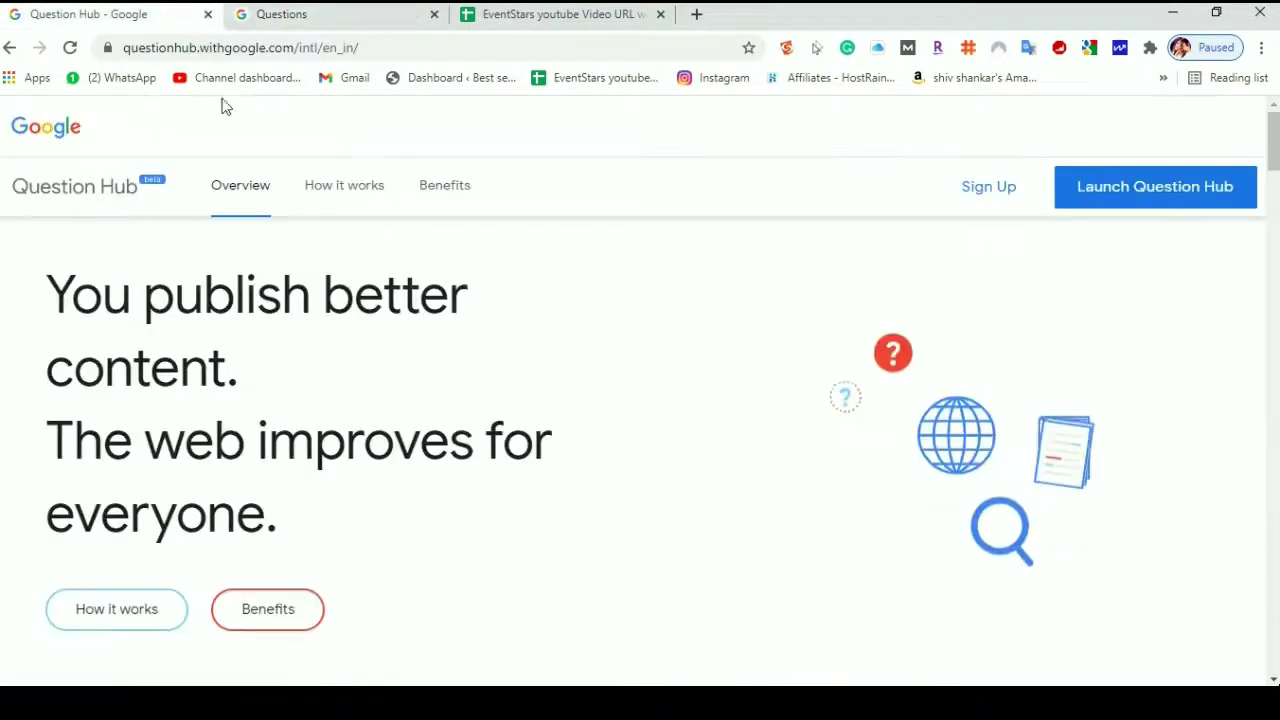
pyautogui.scroll(-5, 423, 428)
pyautogui.scroll(-5, 423, 428)
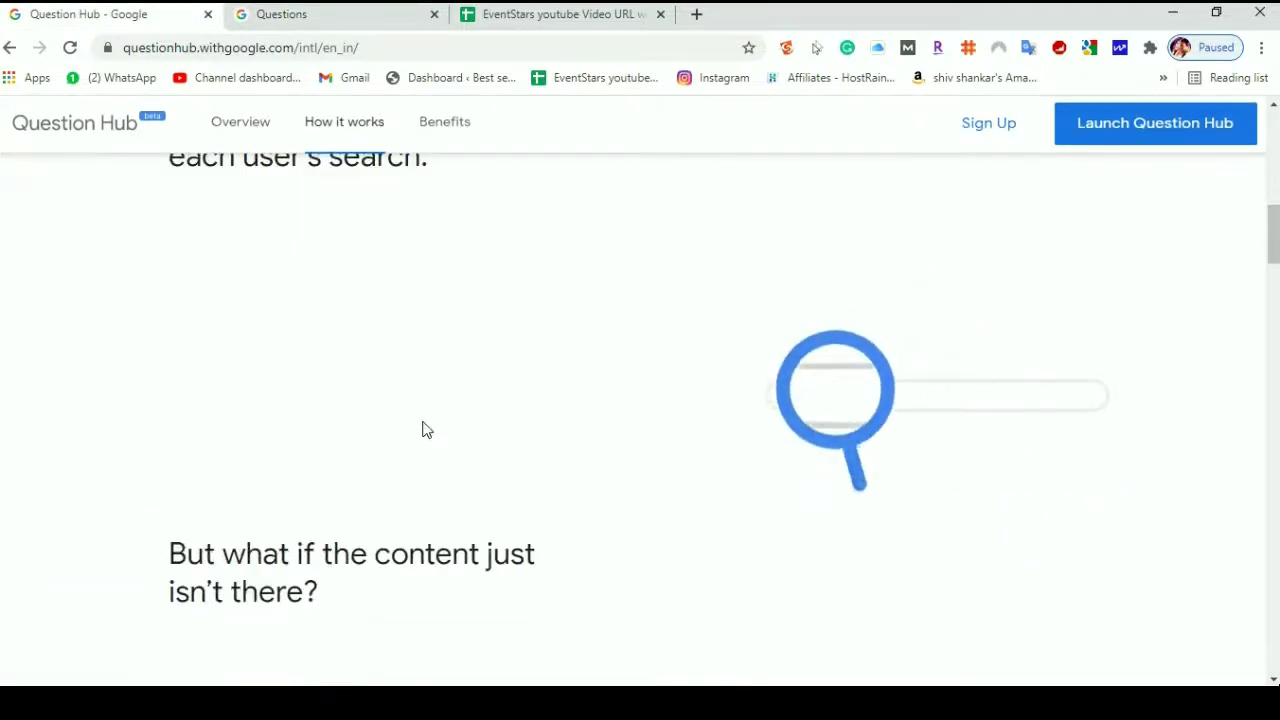
pyautogui.scroll(-5, 423, 428)
pyautogui.scroll(-8, 423, 428)
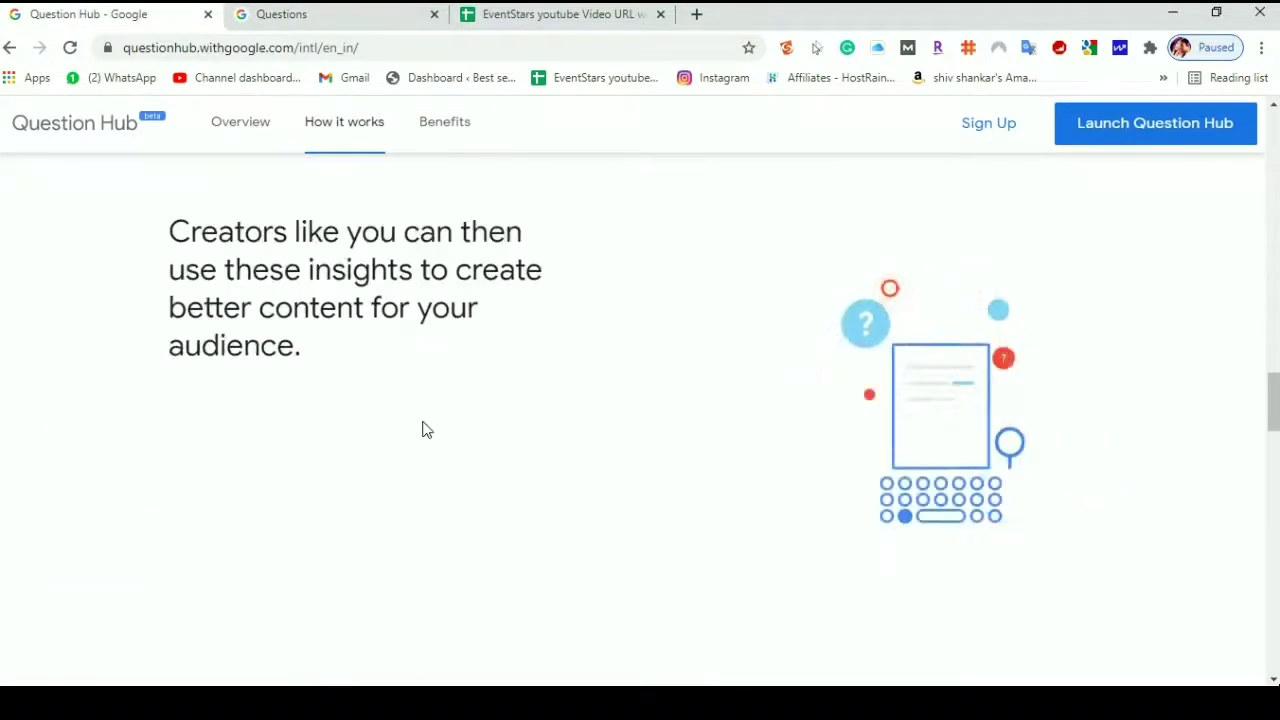
pyautogui.scroll(20, 424, 421)
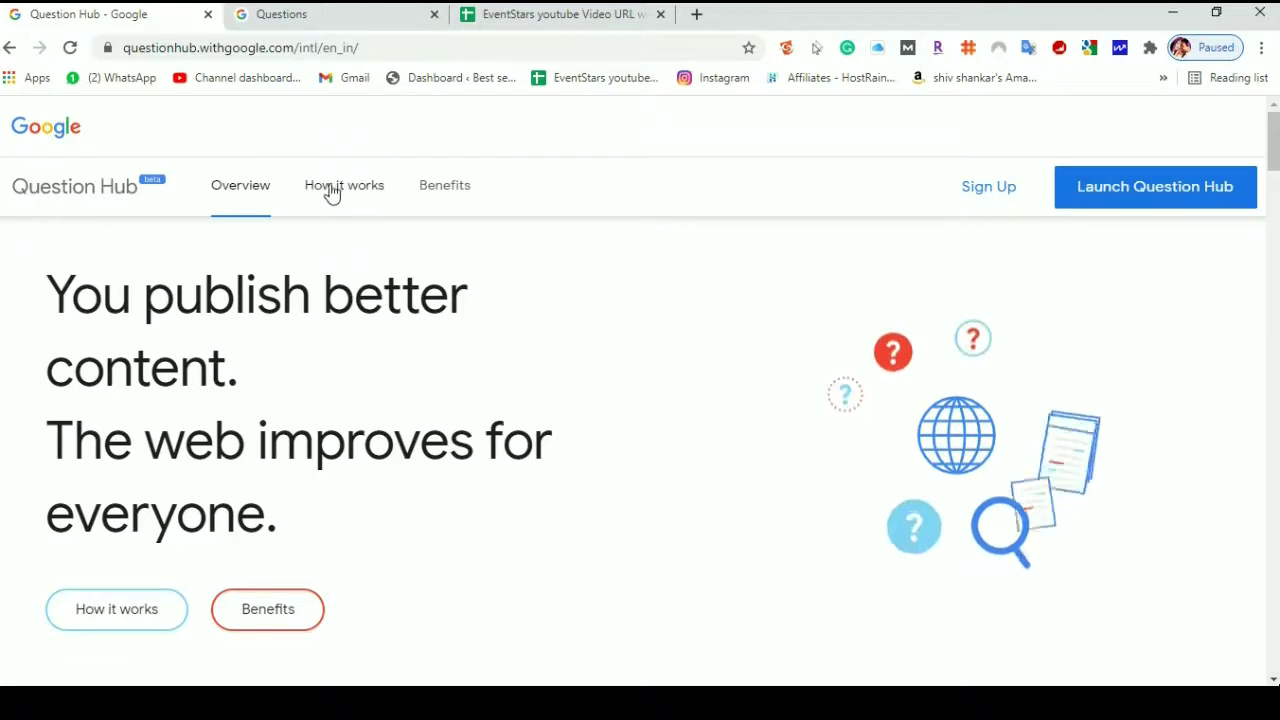
pyautogui.click(325, 14)
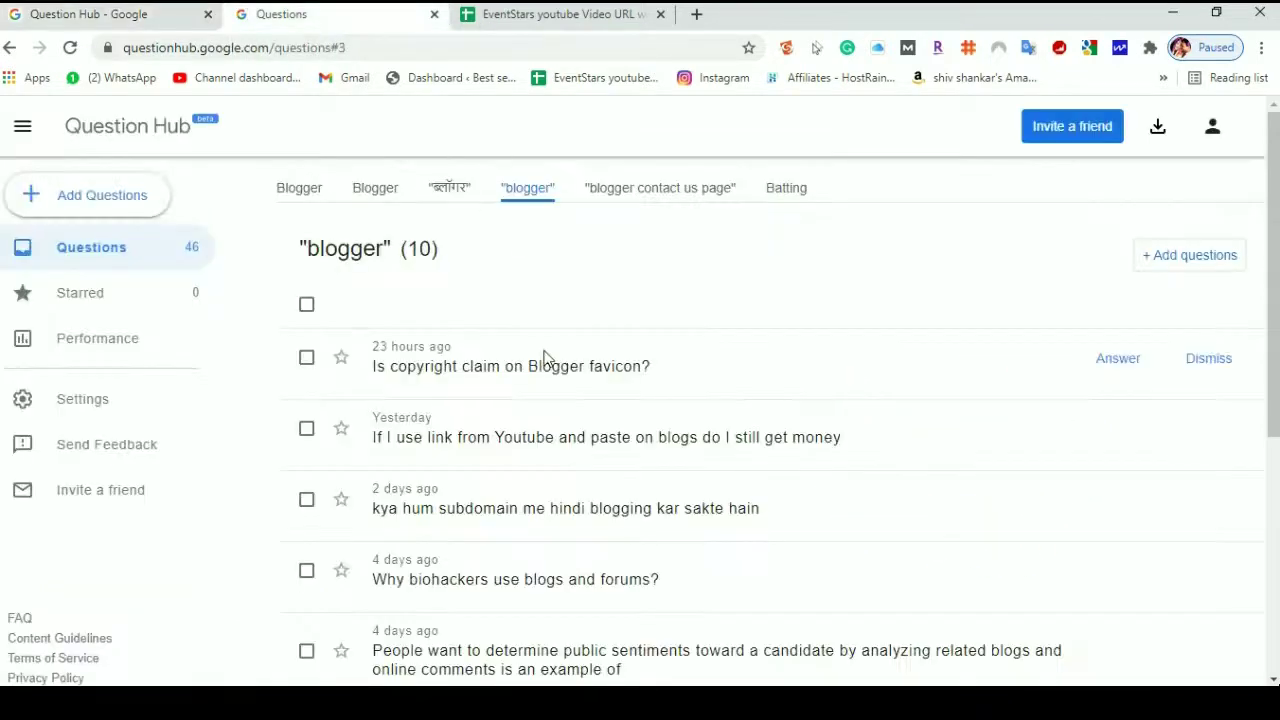
pyautogui.scroll(-5, 545, 357)
# Read the Question Hub site's explanation from How it works through the three steps and testimonial under Benefits.
pyautogui.hotkey('ctrl', 'shift', 'Tab')
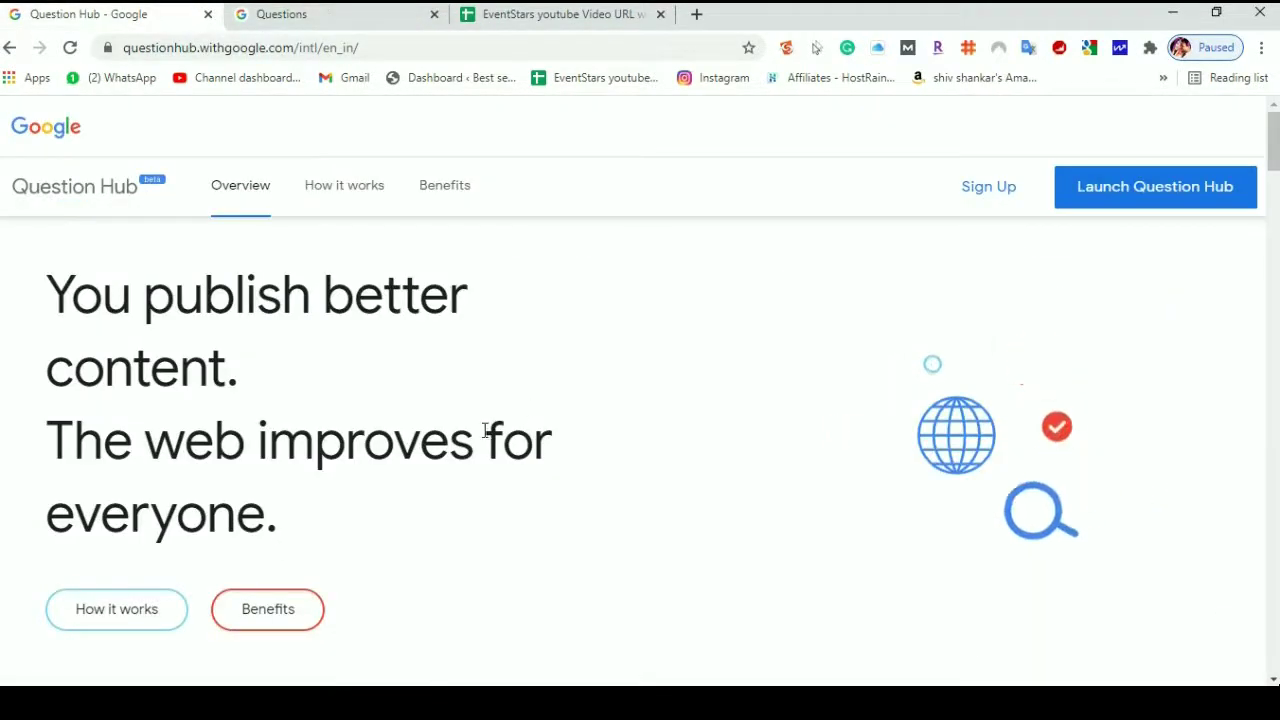
pyautogui.scroll(-4, 534, 386)
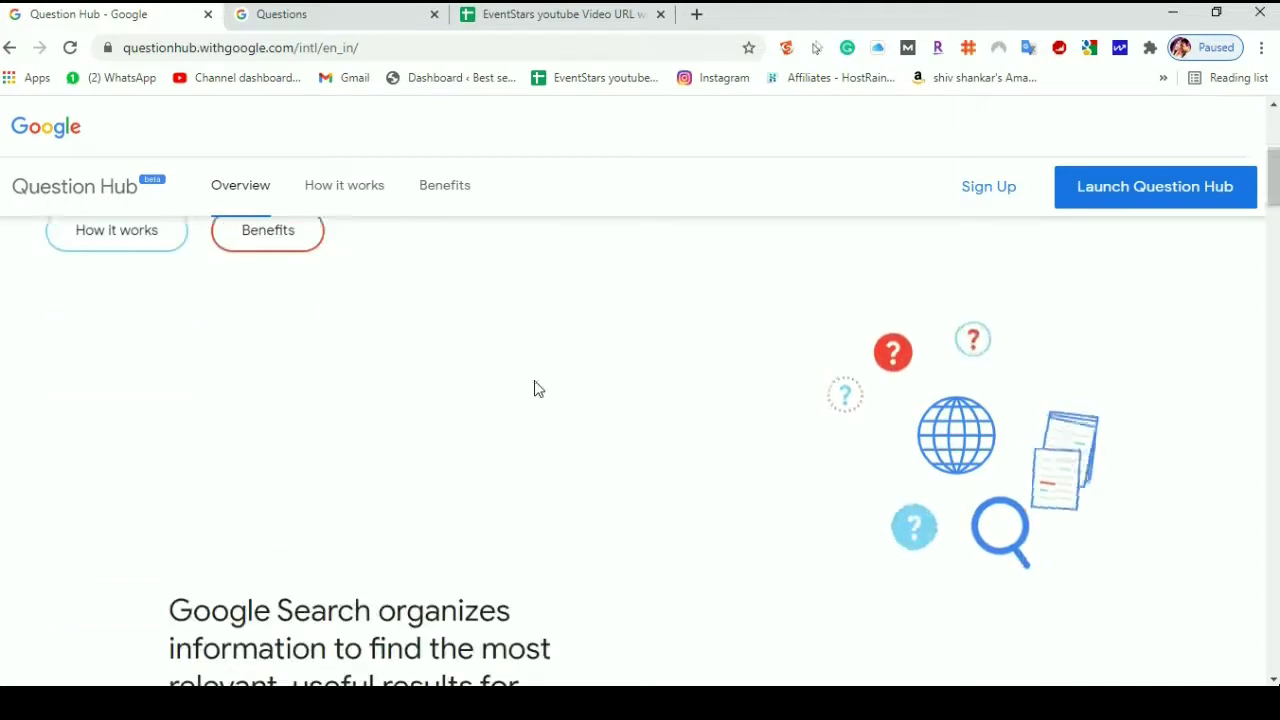
pyautogui.scroll(-10, 534, 386)
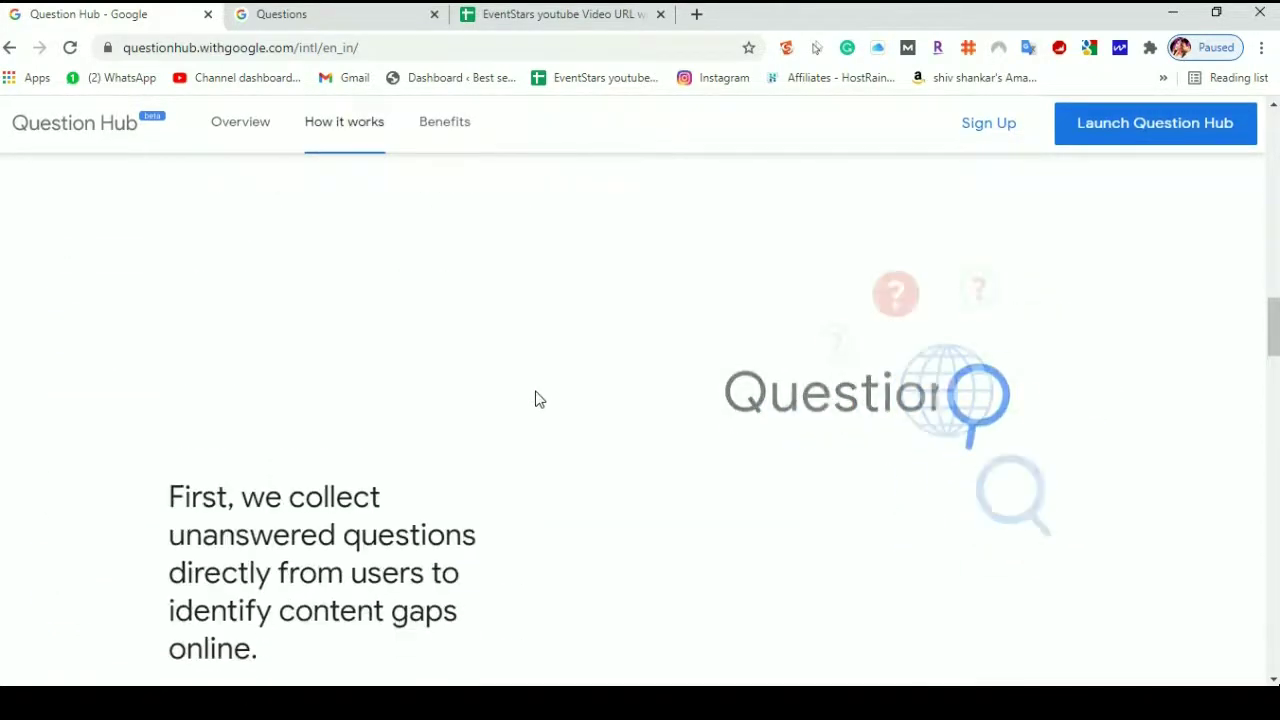
pyautogui.scroll(-7, 535, 399)
pyautogui.scroll(-8, 458, 430)
pyautogui.scroll(1, 460, 428)
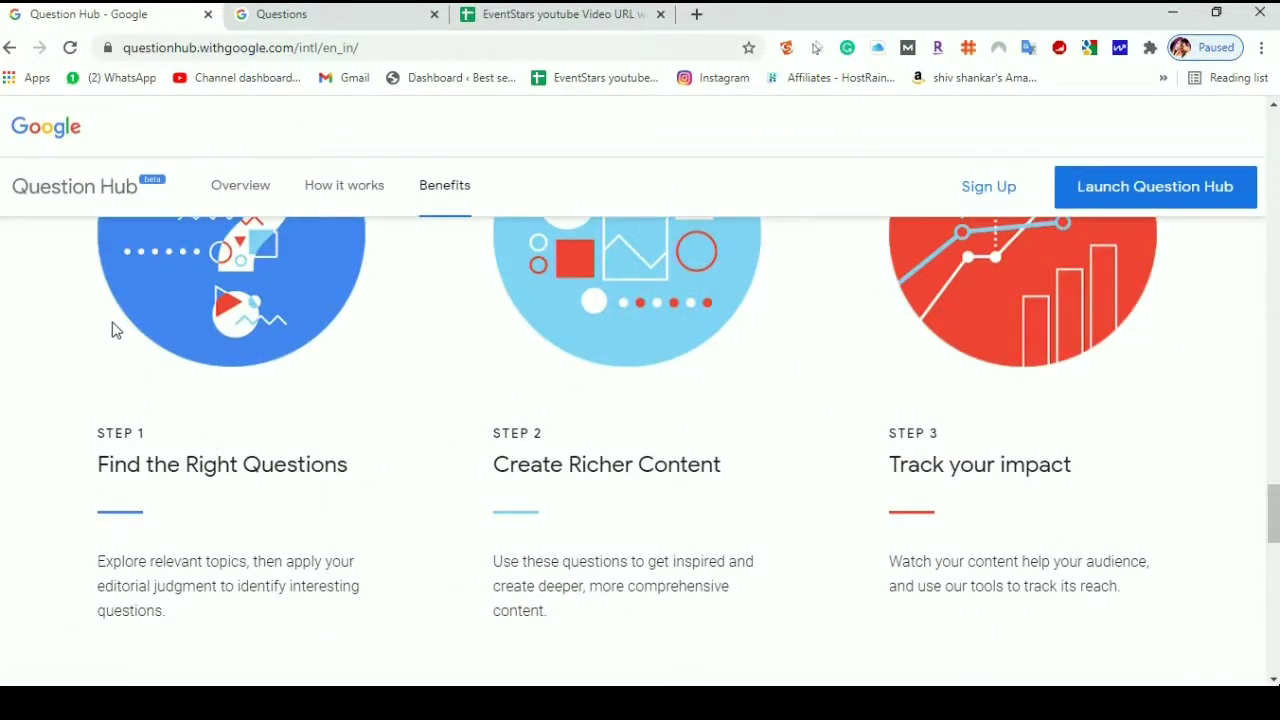
pyautogui.scroll(1, 265, 490)
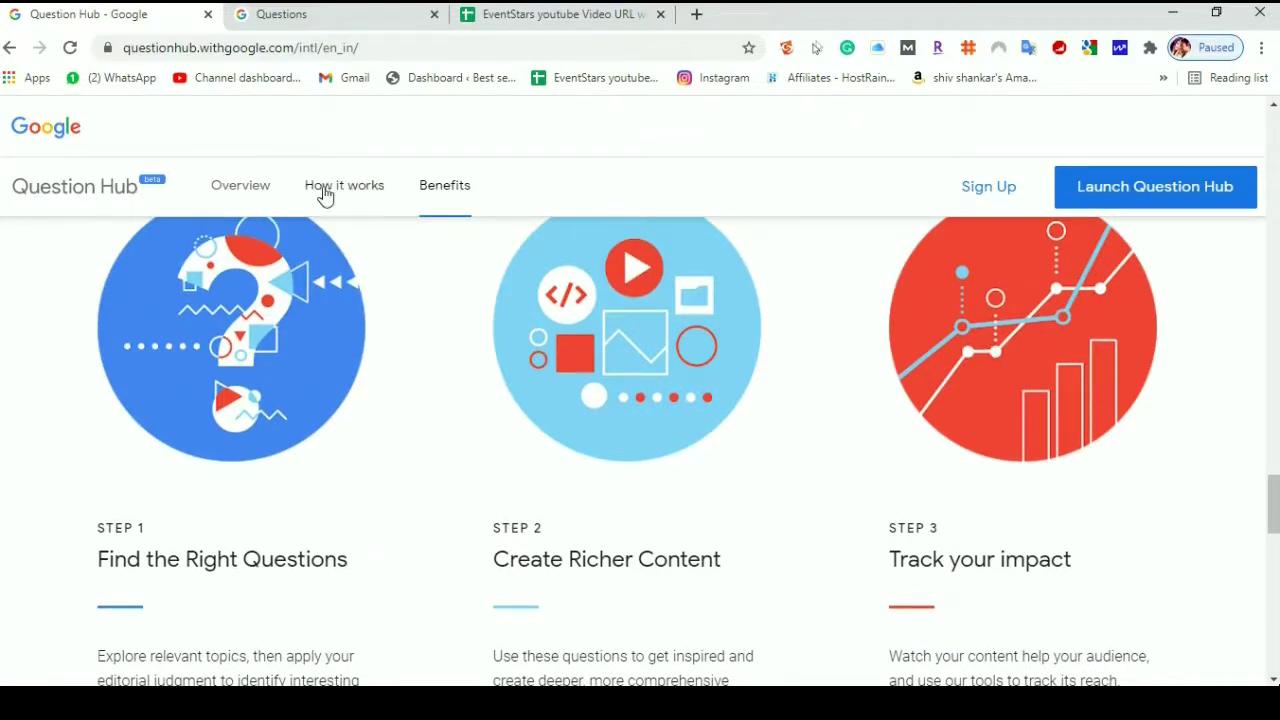
pyautogui.scroll(-8, 440, 320)
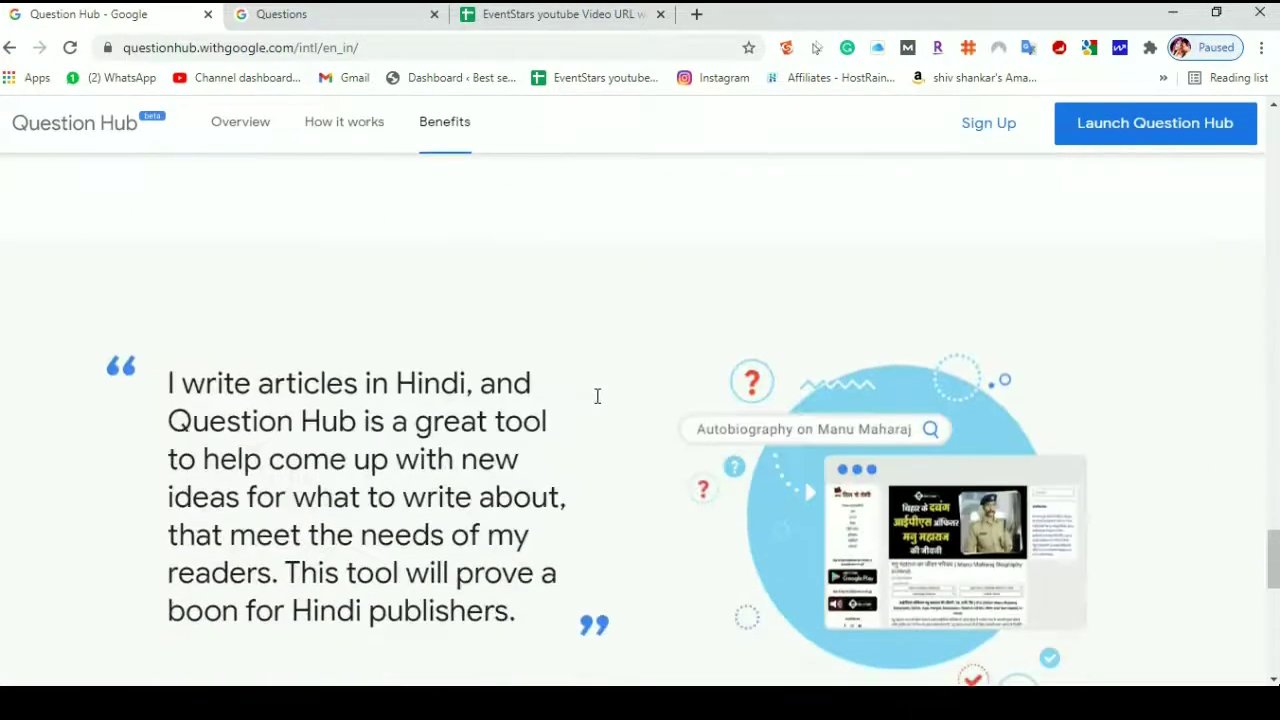
pyautogui.scroll(-2, 468, 459)
pyautogui.scroll(12, 400, 457)
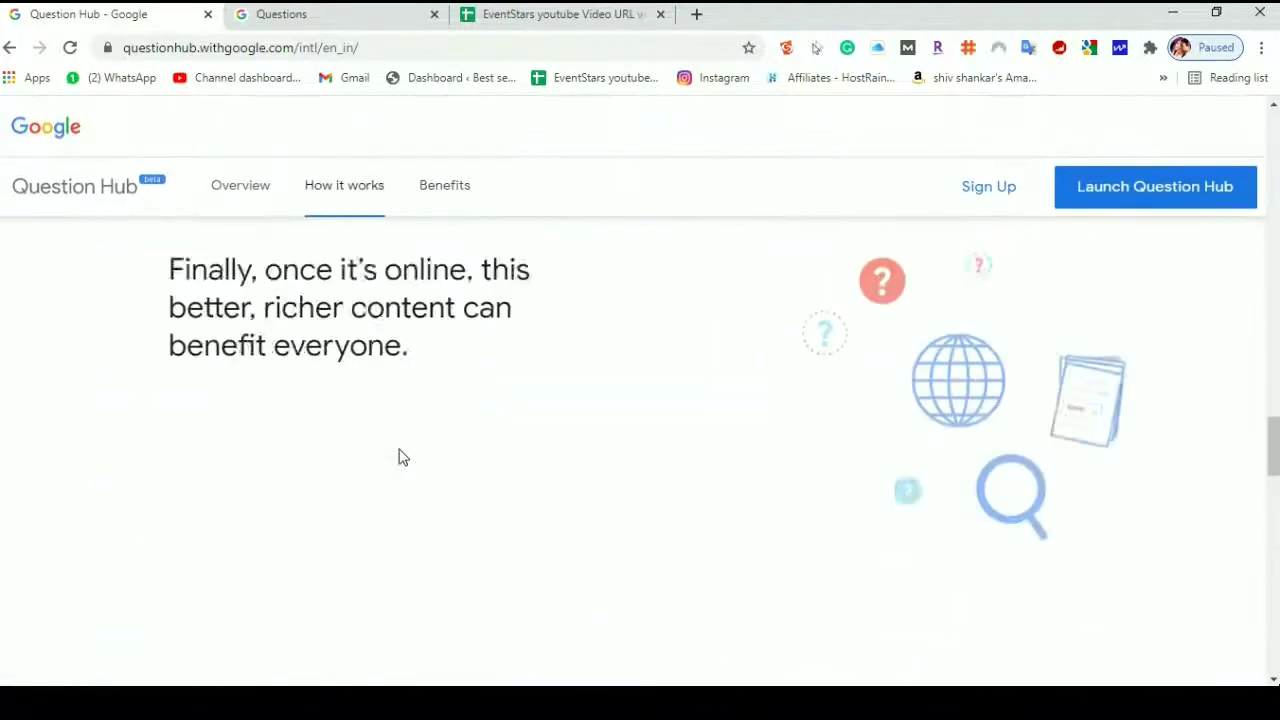
pyautogui.scroll(8, 400, 457)
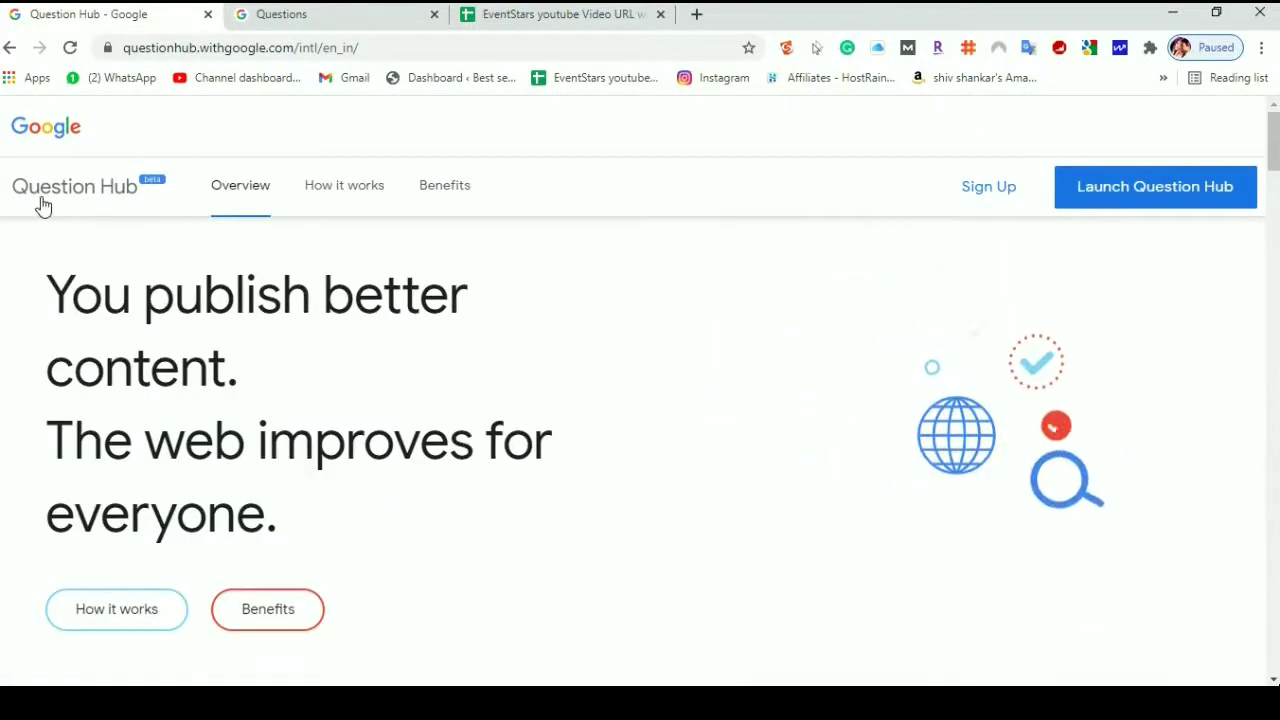
# Compare the unanswered "blogger" questions with the landing page's explanation of why Question Hub was created.
pyautogui.click(300, 12)
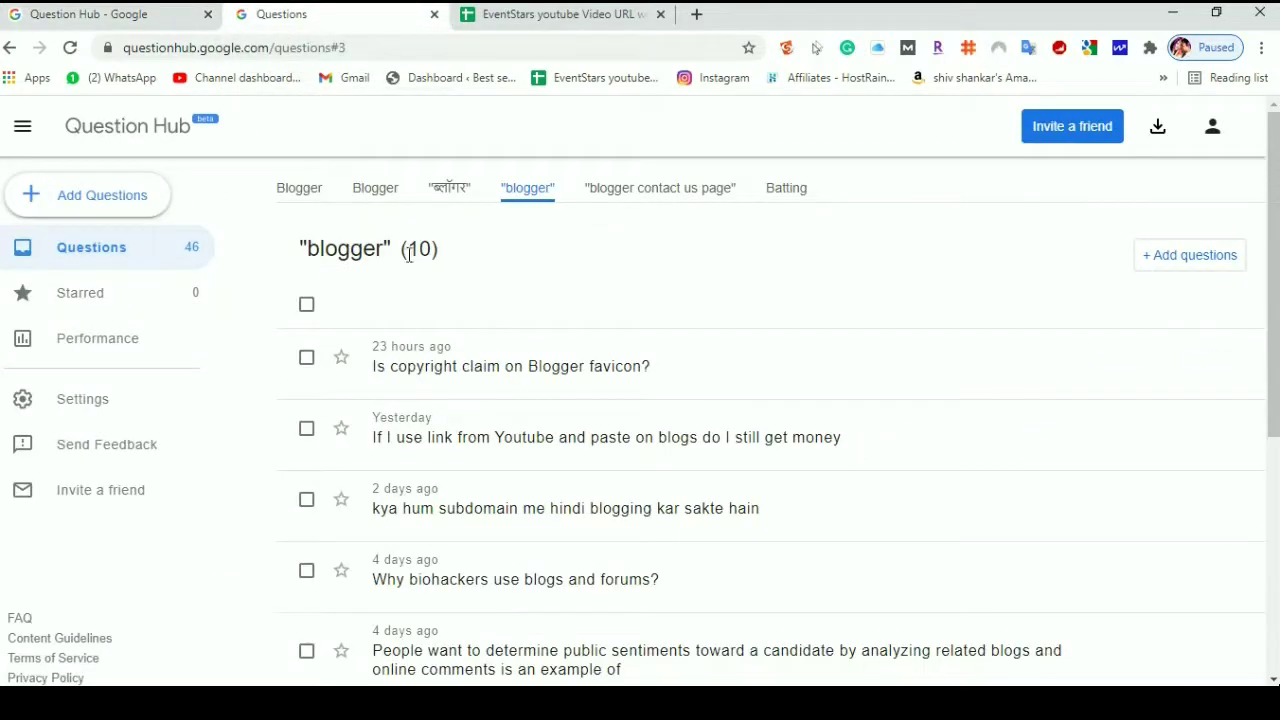
pyautogui.scroll(-3, 425, 342)
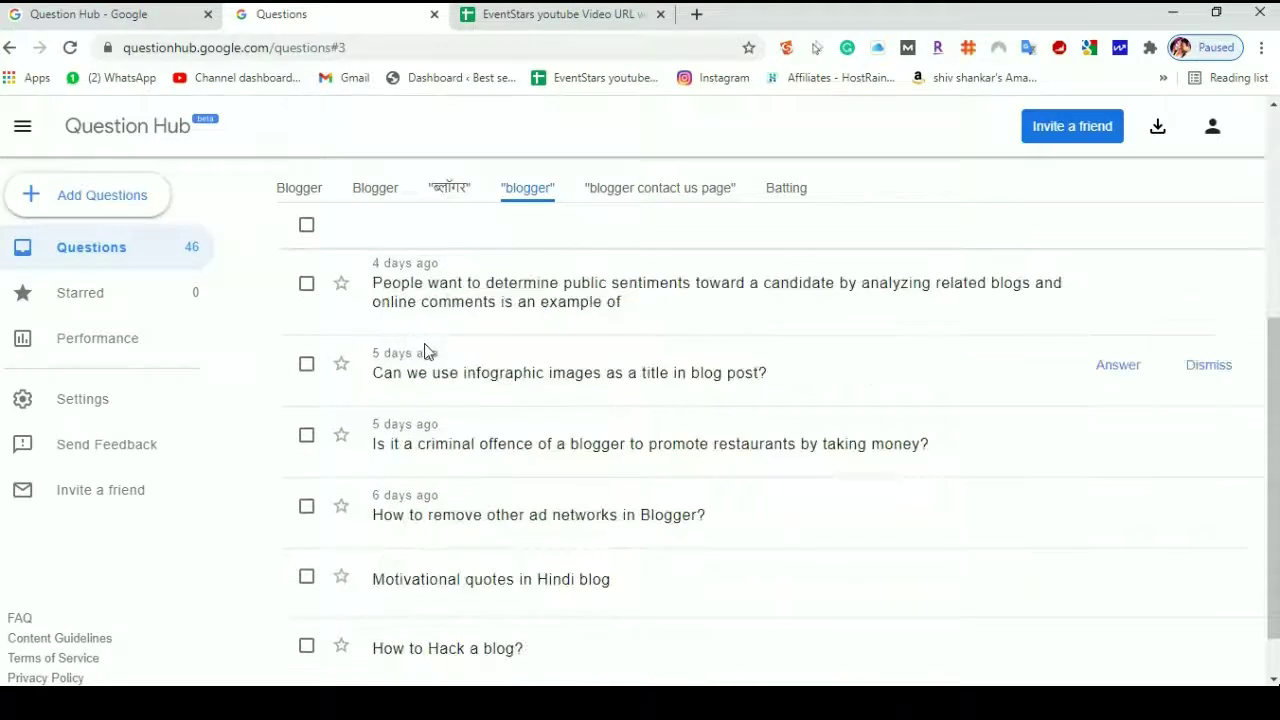
pyautogui.click(86, 20)
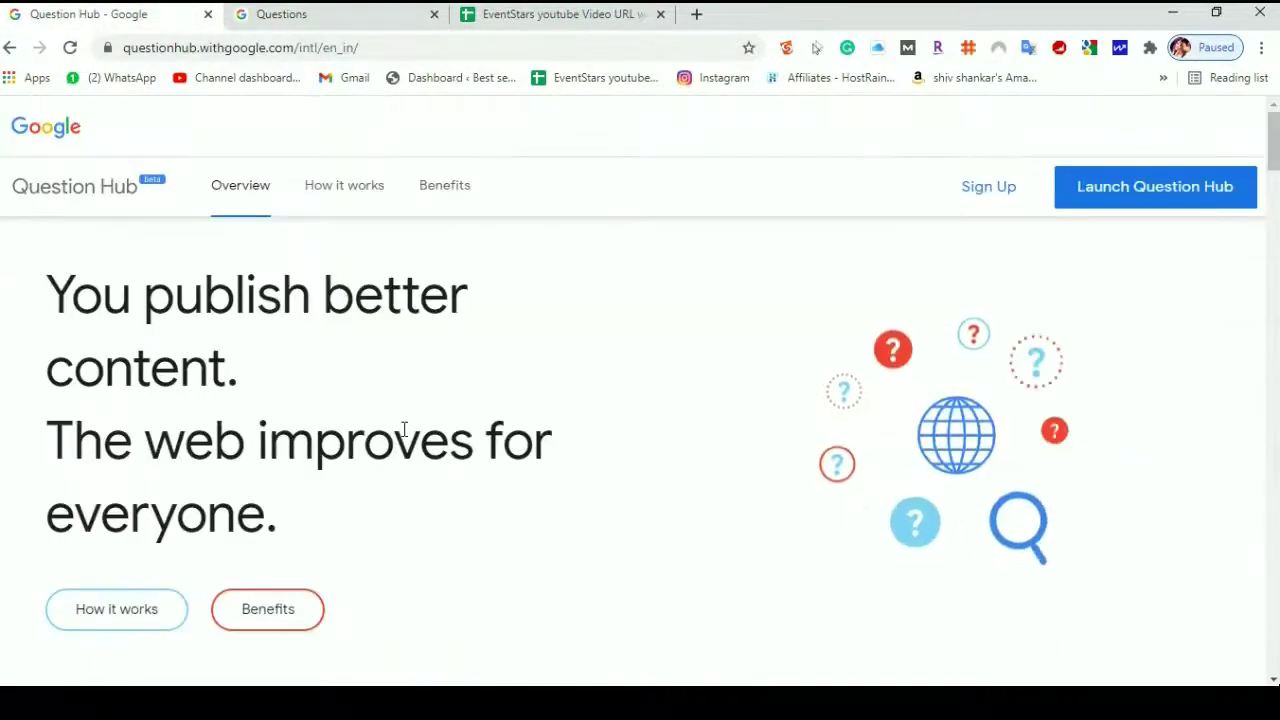
pyautogui.scroll(-7, 340, 410)
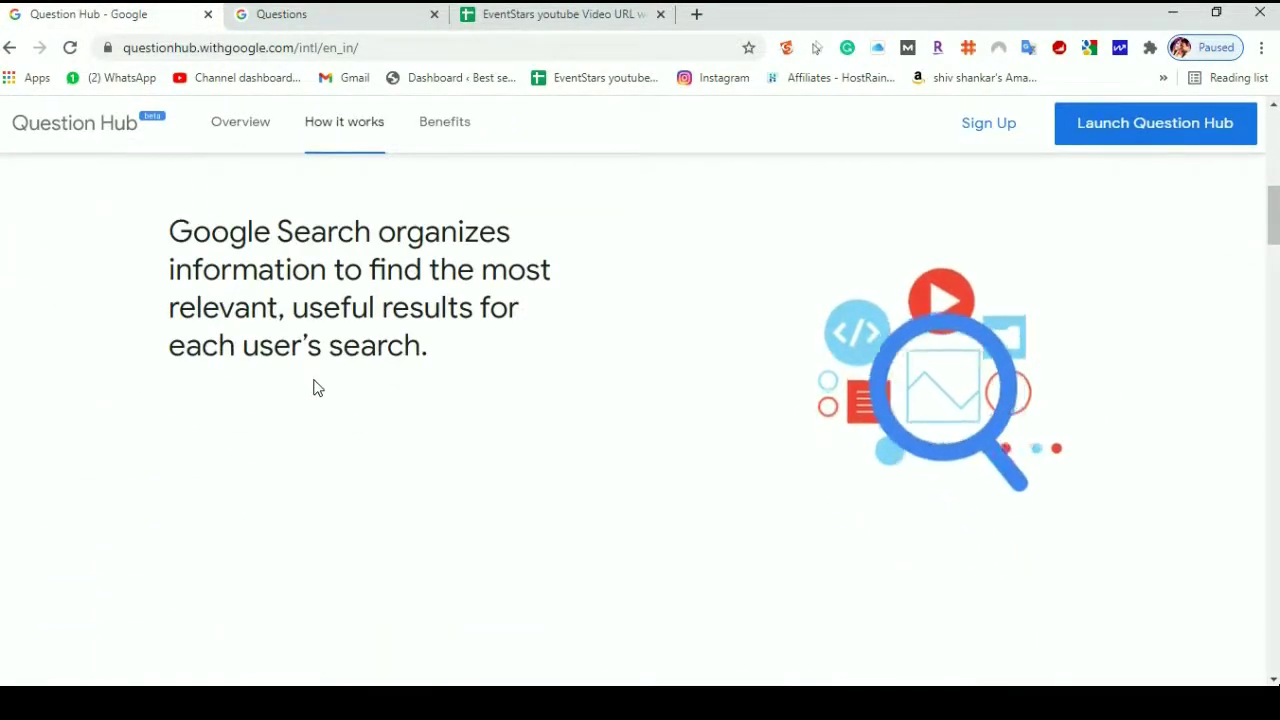
pyautogui.scroll(-3, 321, 419)
pyautogui.scroll(-3, 320, 418)
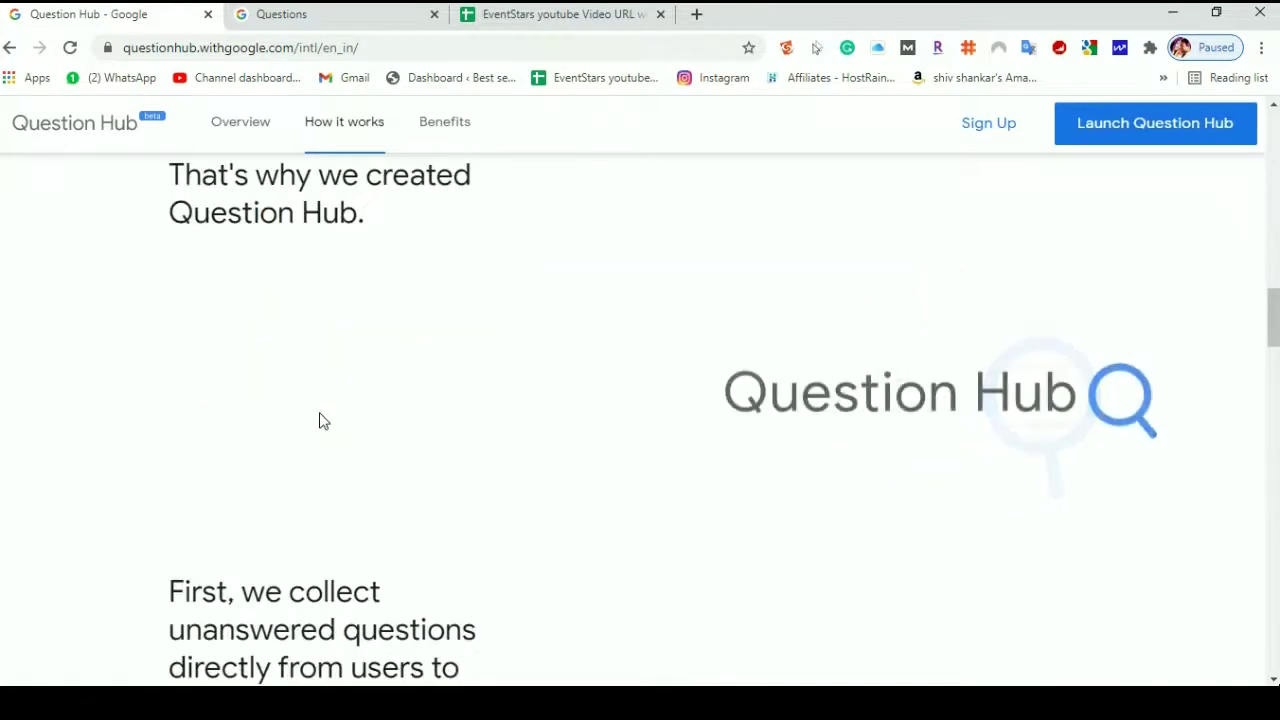
pyautogui.scroll(10, 318, 414)
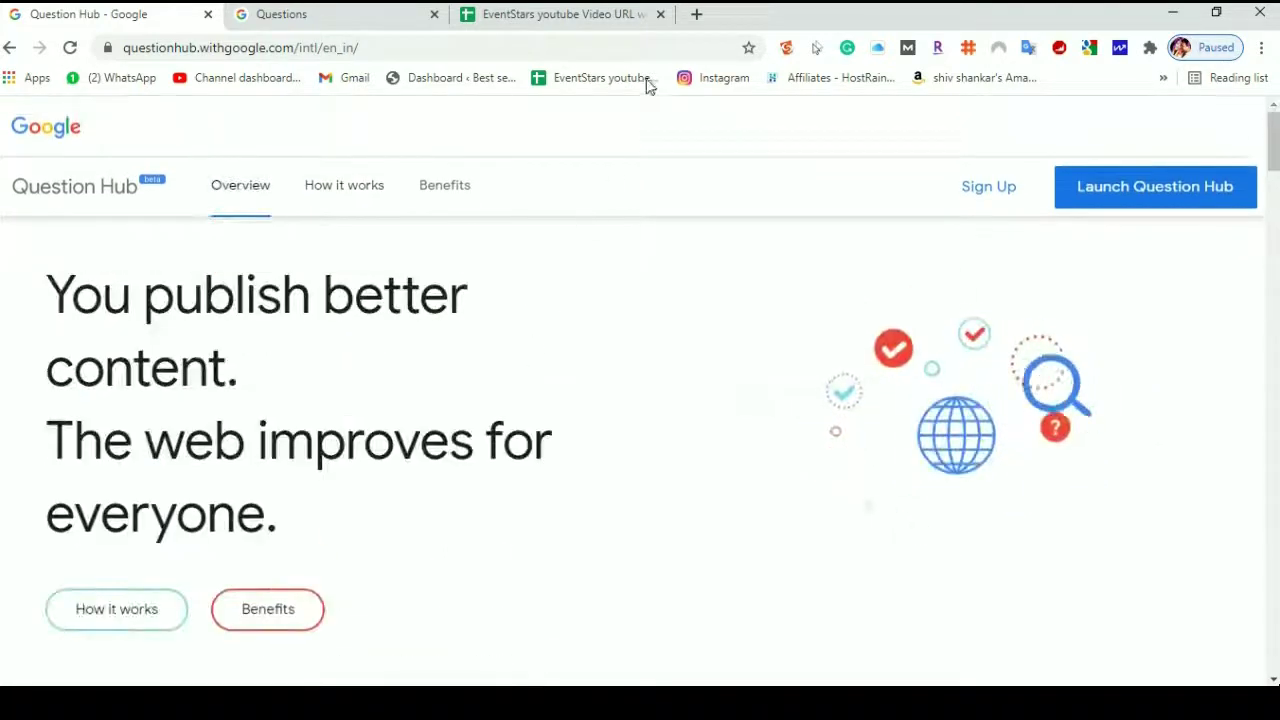
# Open Google in a new tab and search for "sachin ke balle ka wajan kitna hai".
pyautogui.click(697, 14)
pyautogui.click(484, 300)
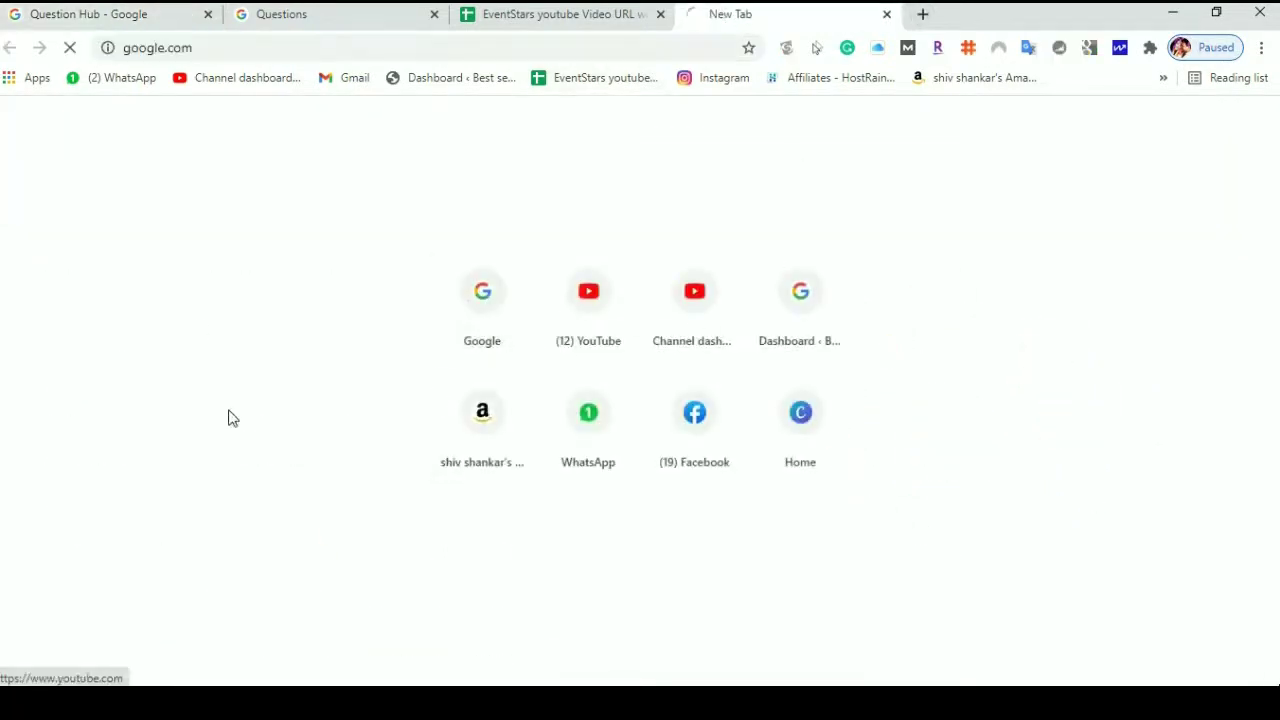
pyautogui.click(471, 286)
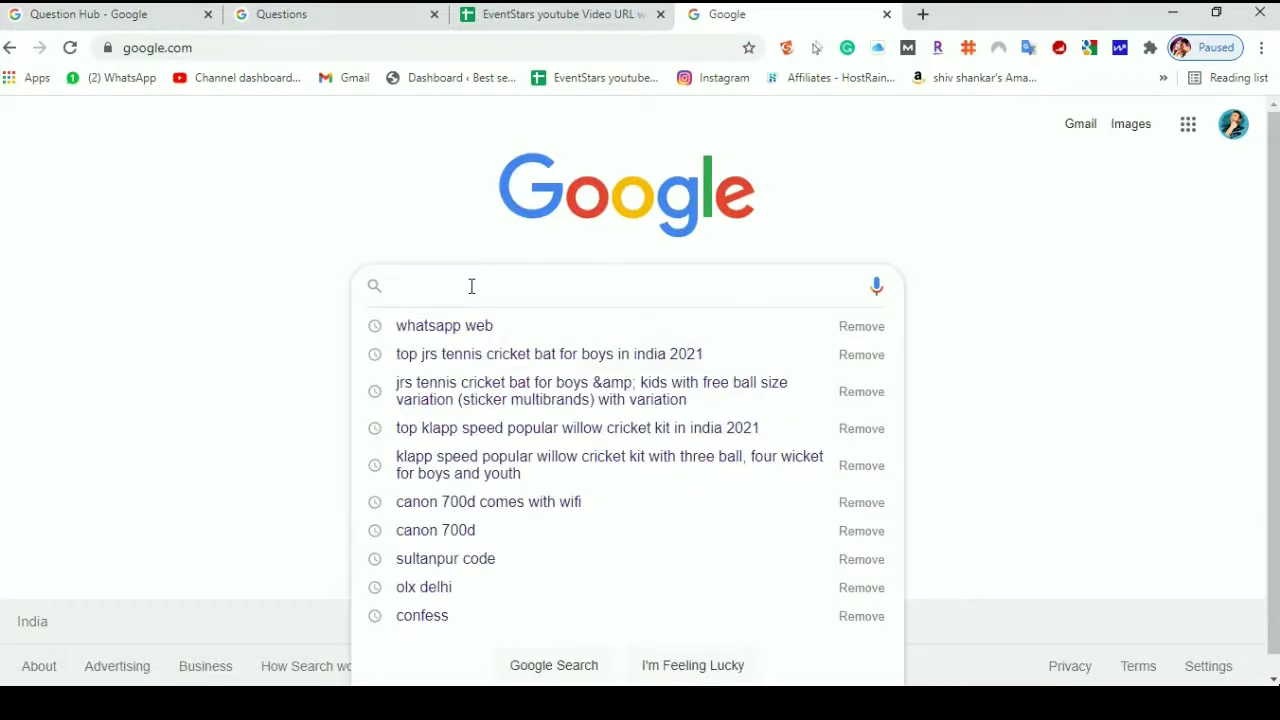
pyautogui.write('sac')
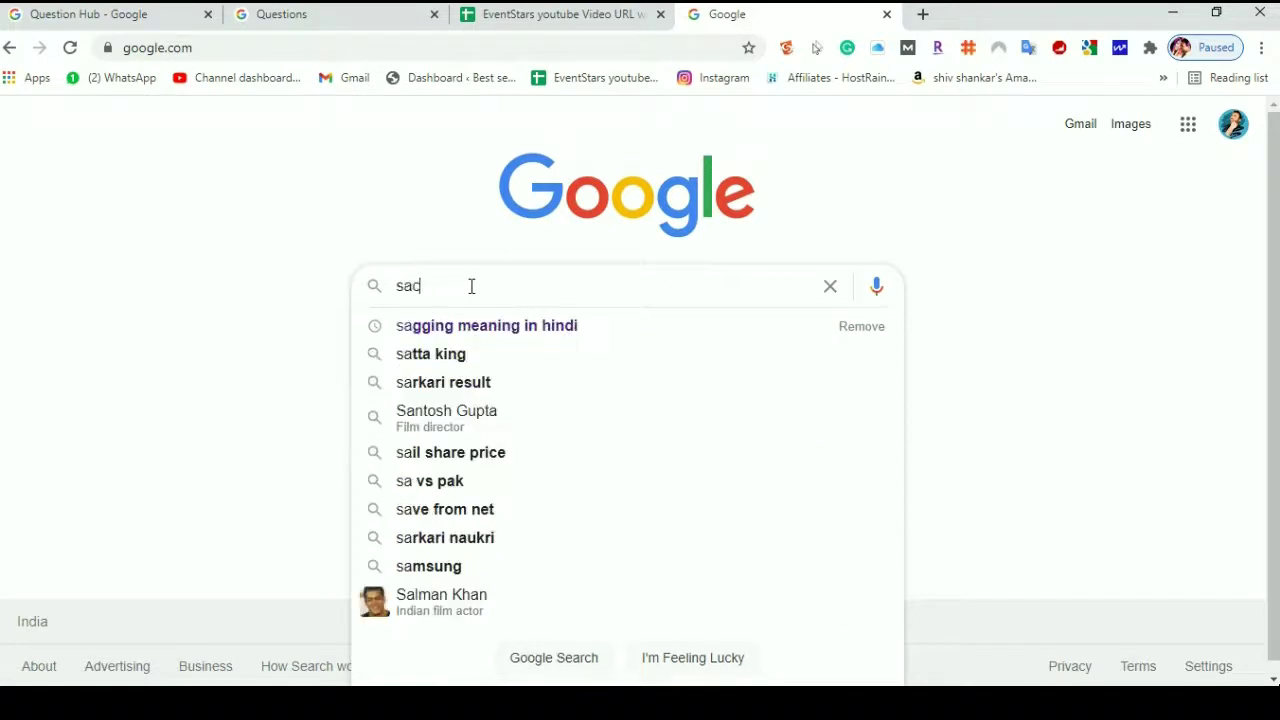
pyautogui.write('hin ke ball')
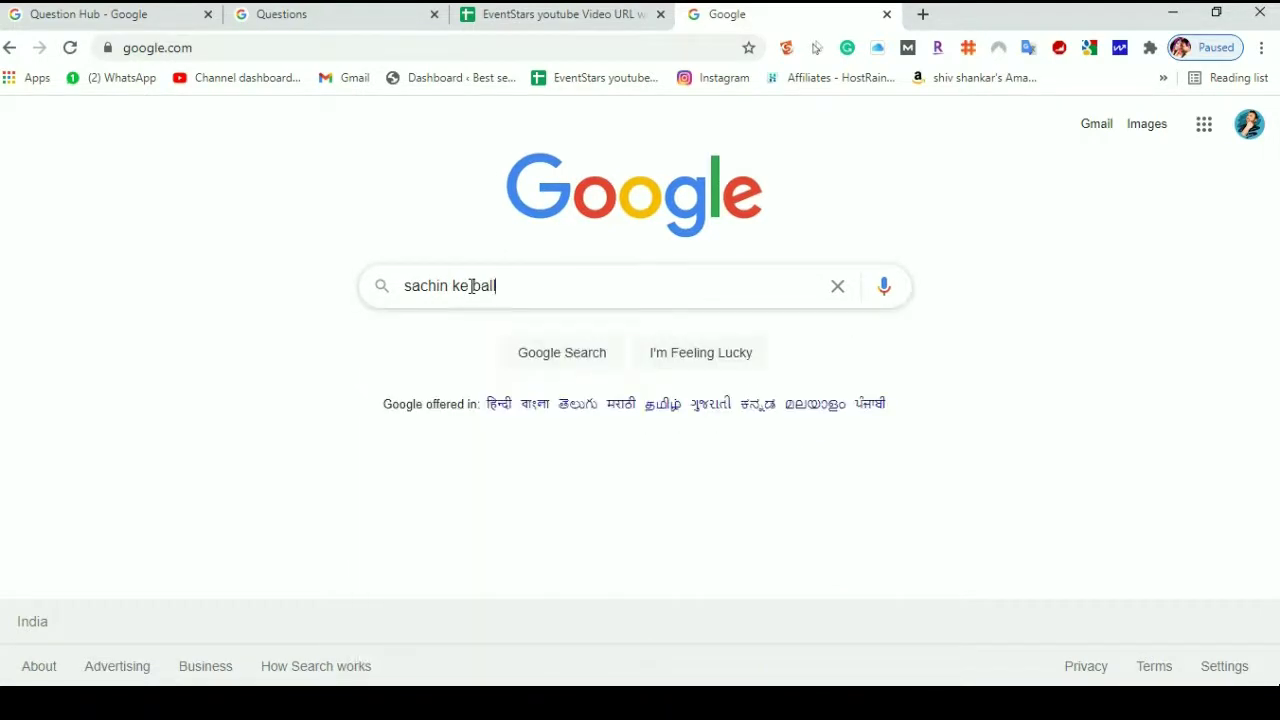
pyautogui.write('e ka wajan kitna hai')
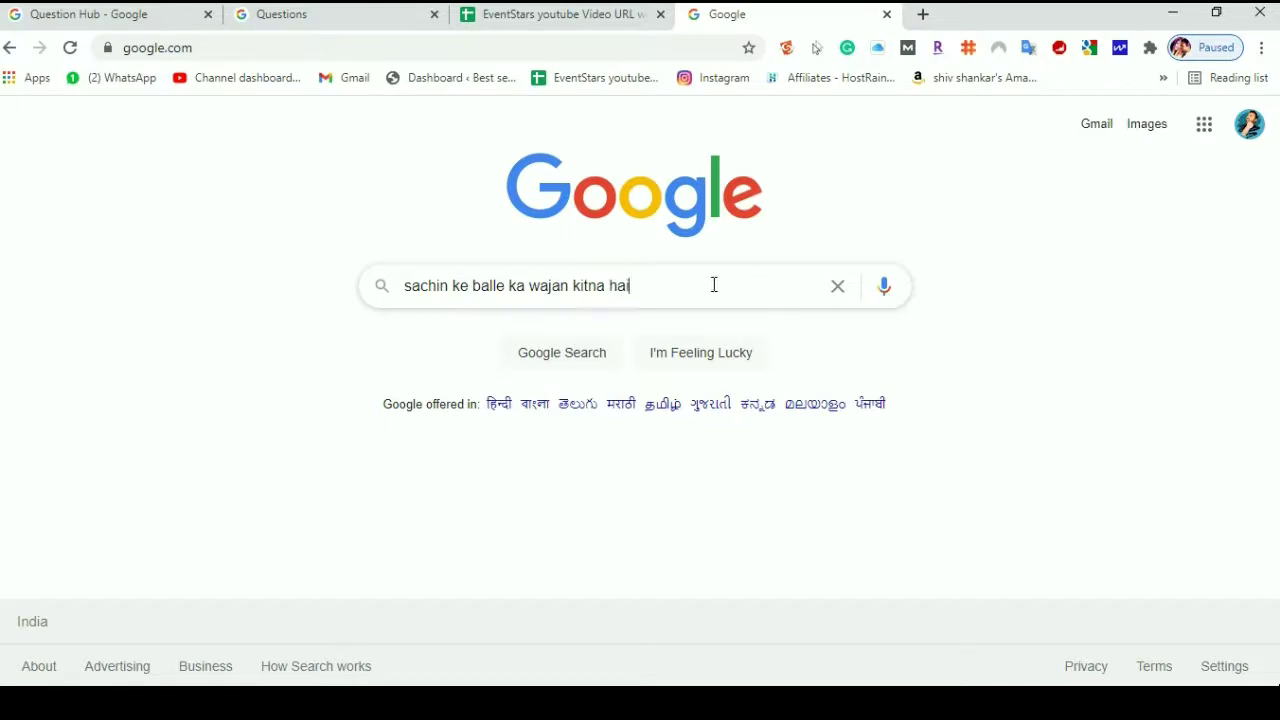
pyautogui.press('Return')
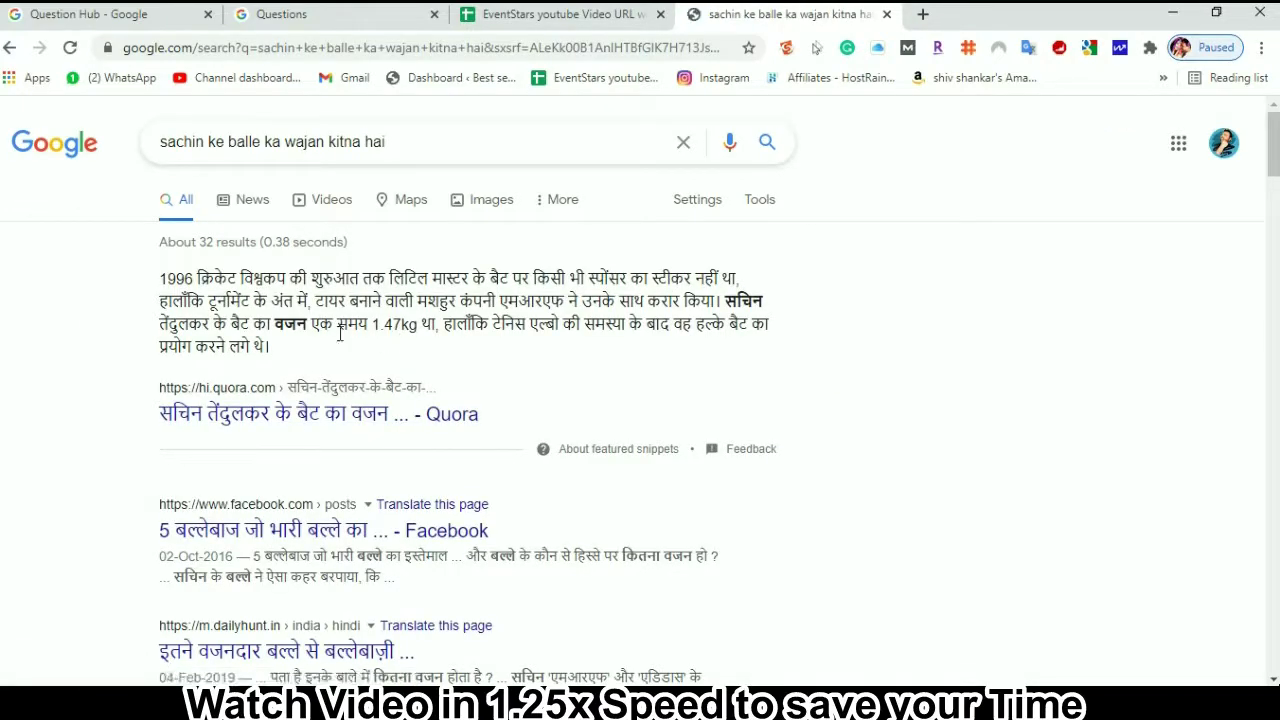
# Compare the featured snippet and top Google results for the bat-weight query with the Question Hub landing page.
pyautogui.scroll(-4, 297, 480)
pyautogui.scroll(4, 330, 450)
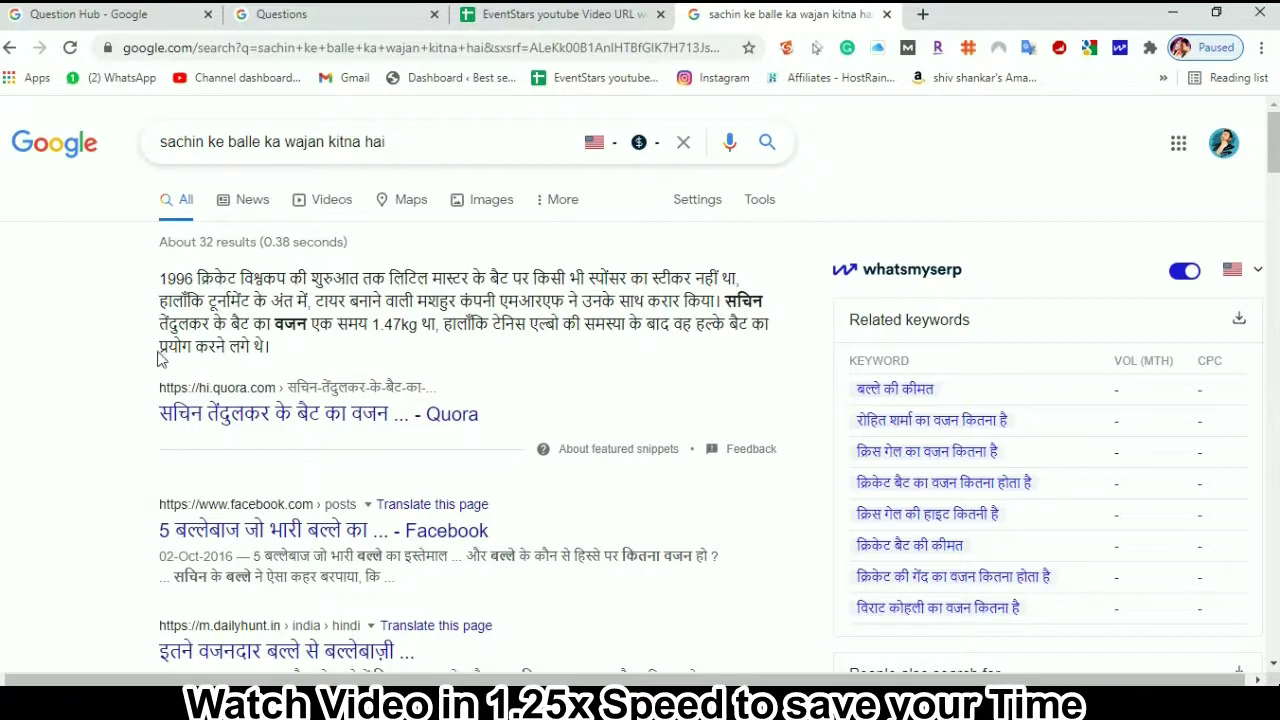
pyautogui.click(151, 16)
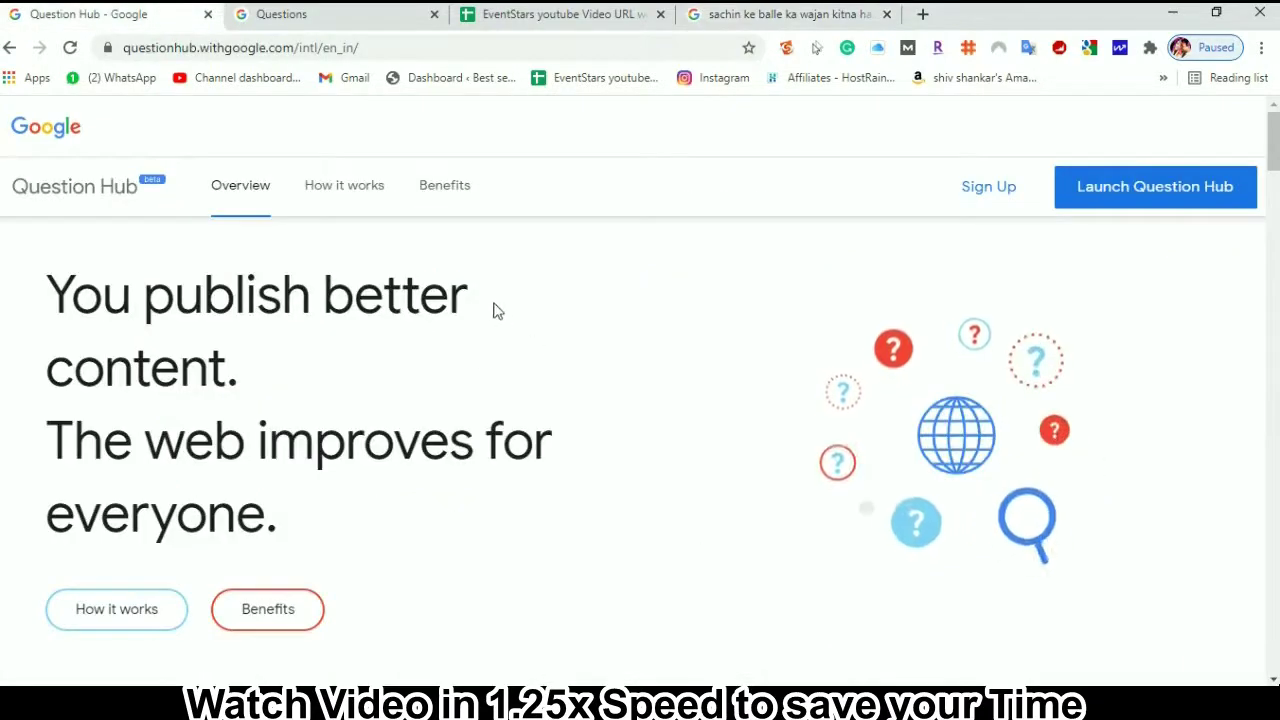
pyautogui.click(750, 14)
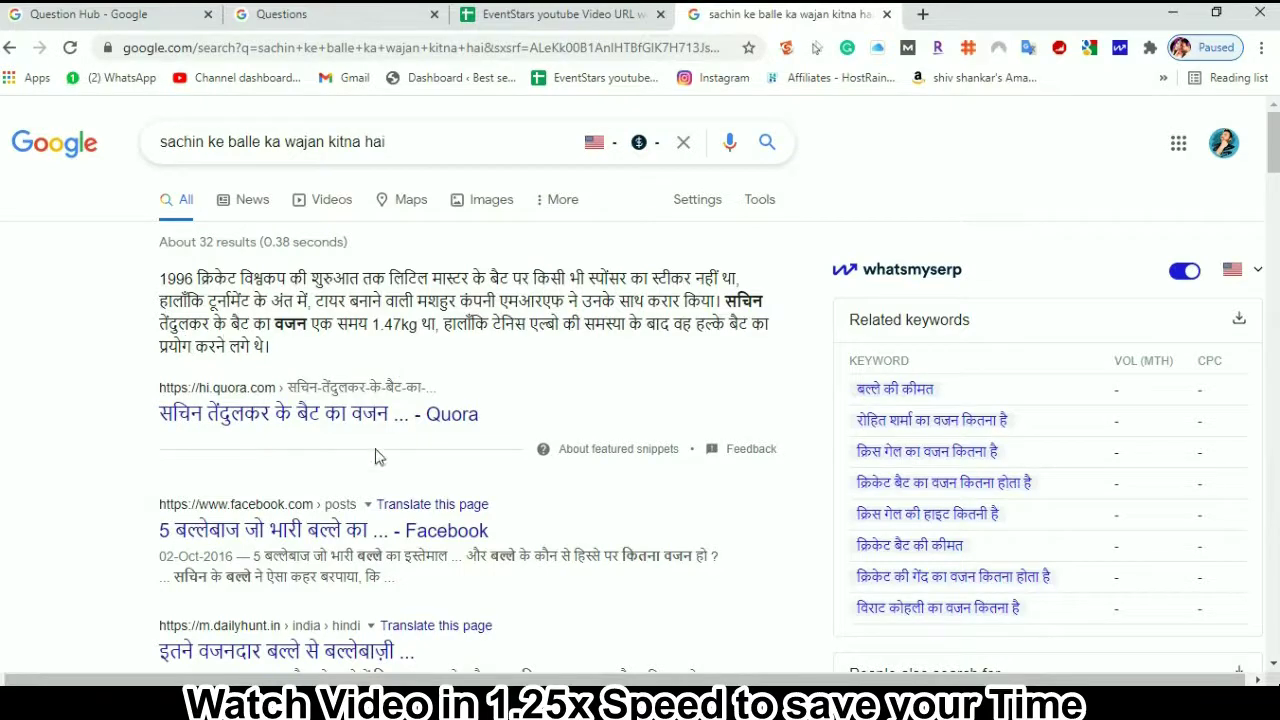
pyautogui.scroll(-4, 424, 434)
pyautogui.scroll(-6, 372, 555)
pyautogui.scroll(10, 372, 555)
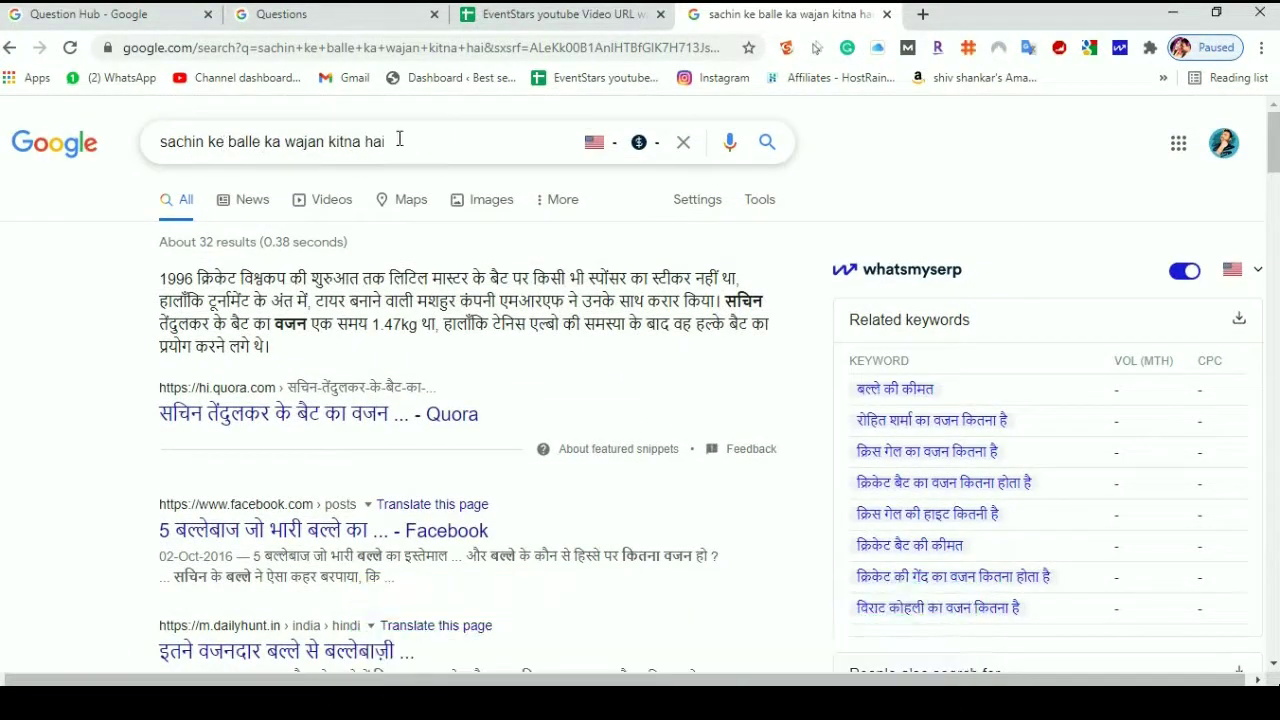
# Examine the wording of the bat-weight query and read its Google results down through the image section.
pyautogui.moveTo(404, 142); pyautogui.dragTo(157, 155)
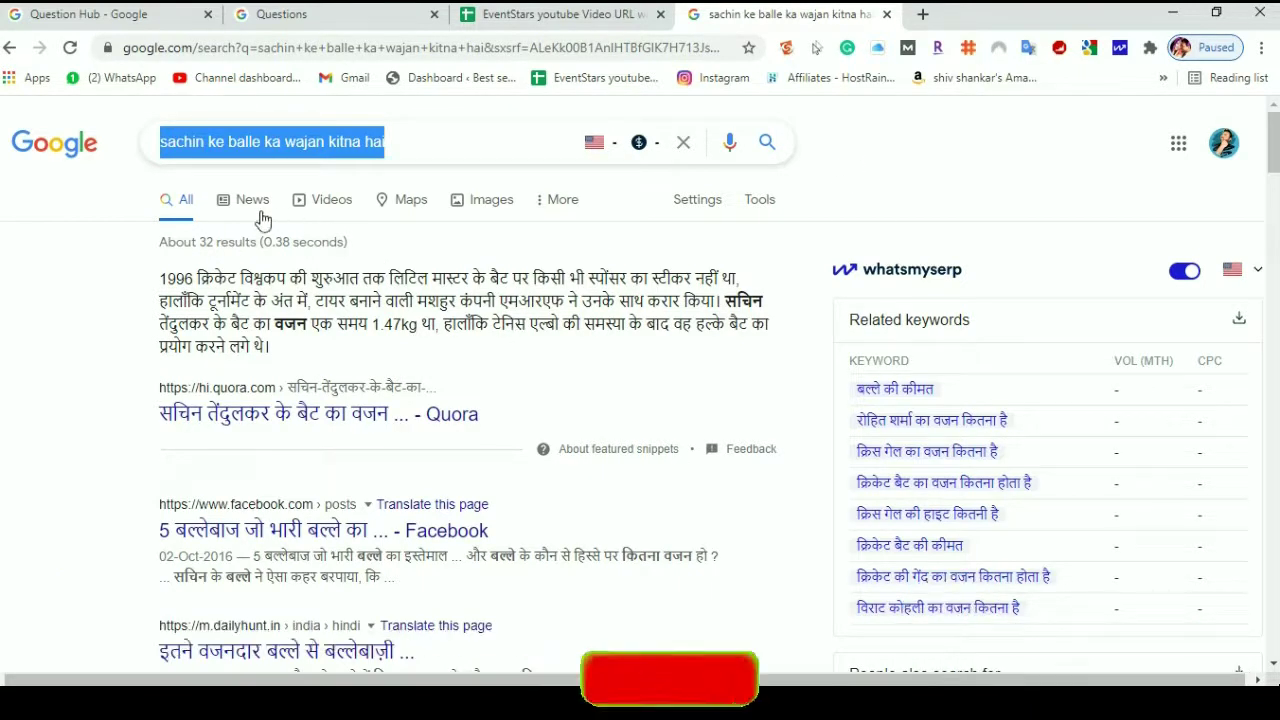
pyautogui.click(416, 137)
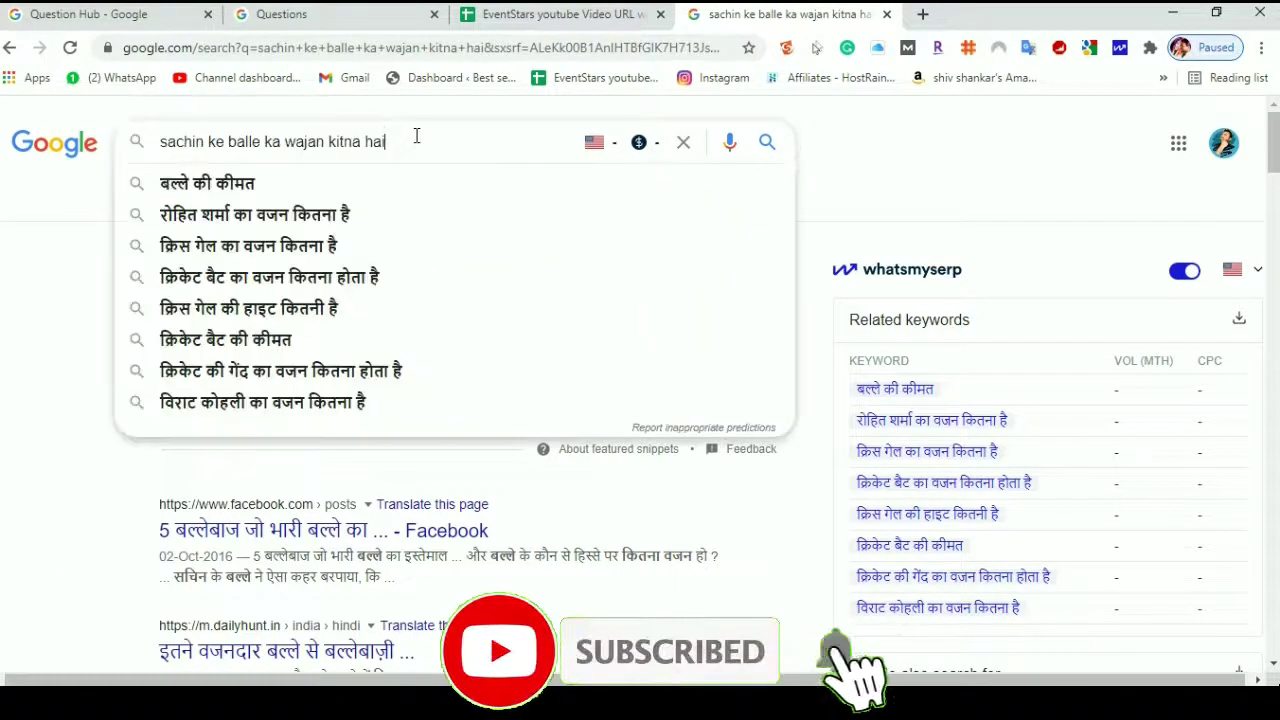
pyautogui.click(886, 140)
pyautogui.scroll(-2, 350, 405)
pyautogui.scroll(-9, 350, 405)
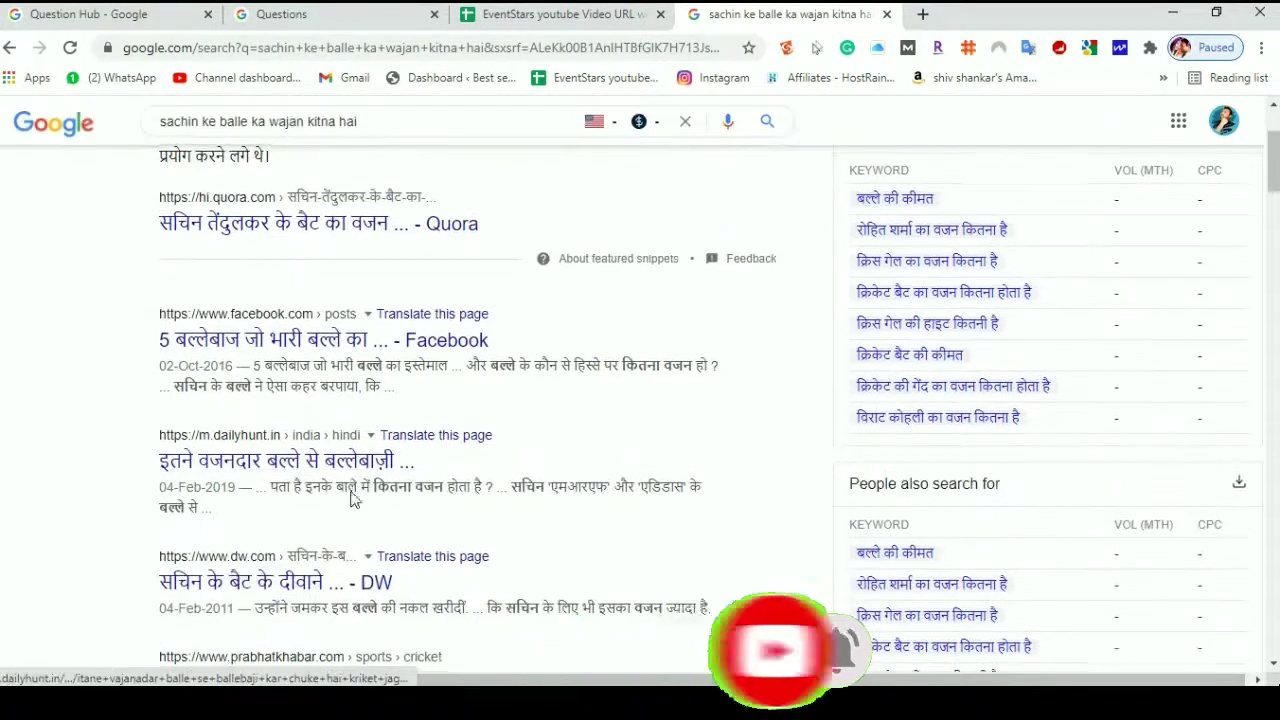
pyautogui.scroll(-4, 318, 512)
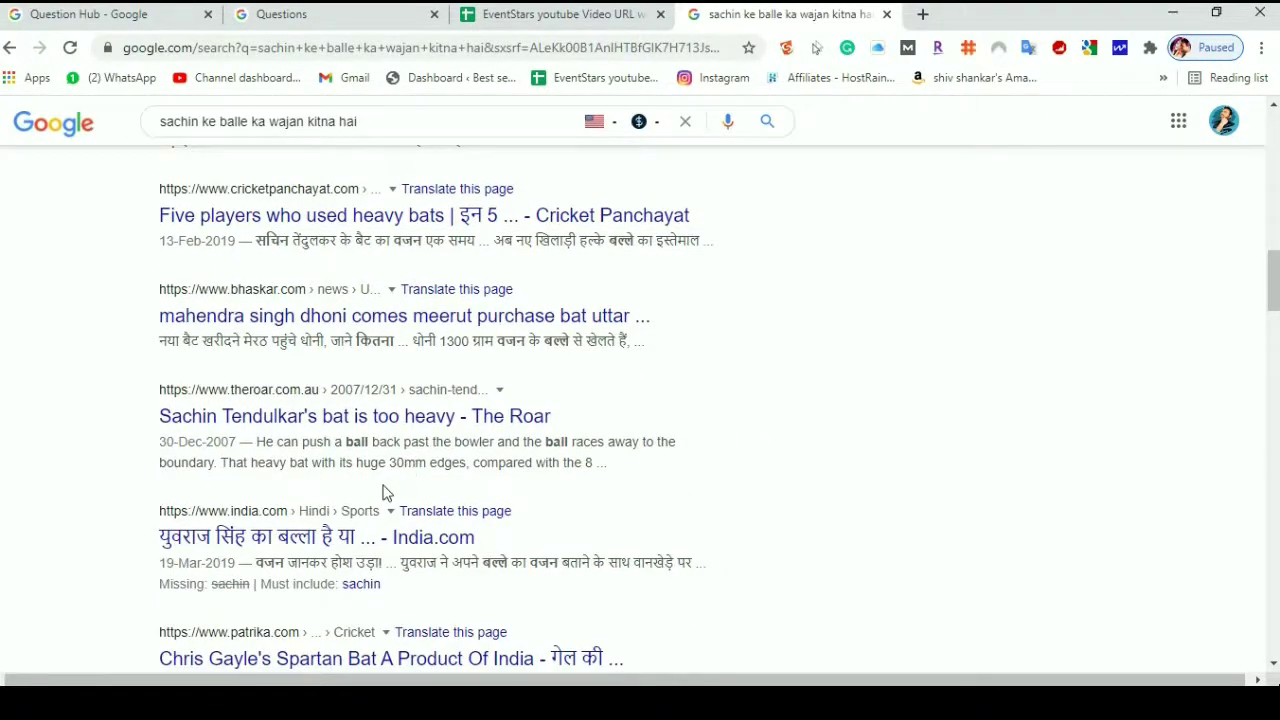
pyautogui.scroll(-3, 386, 492)
pyautogui.scroll(-4, 376, 560)
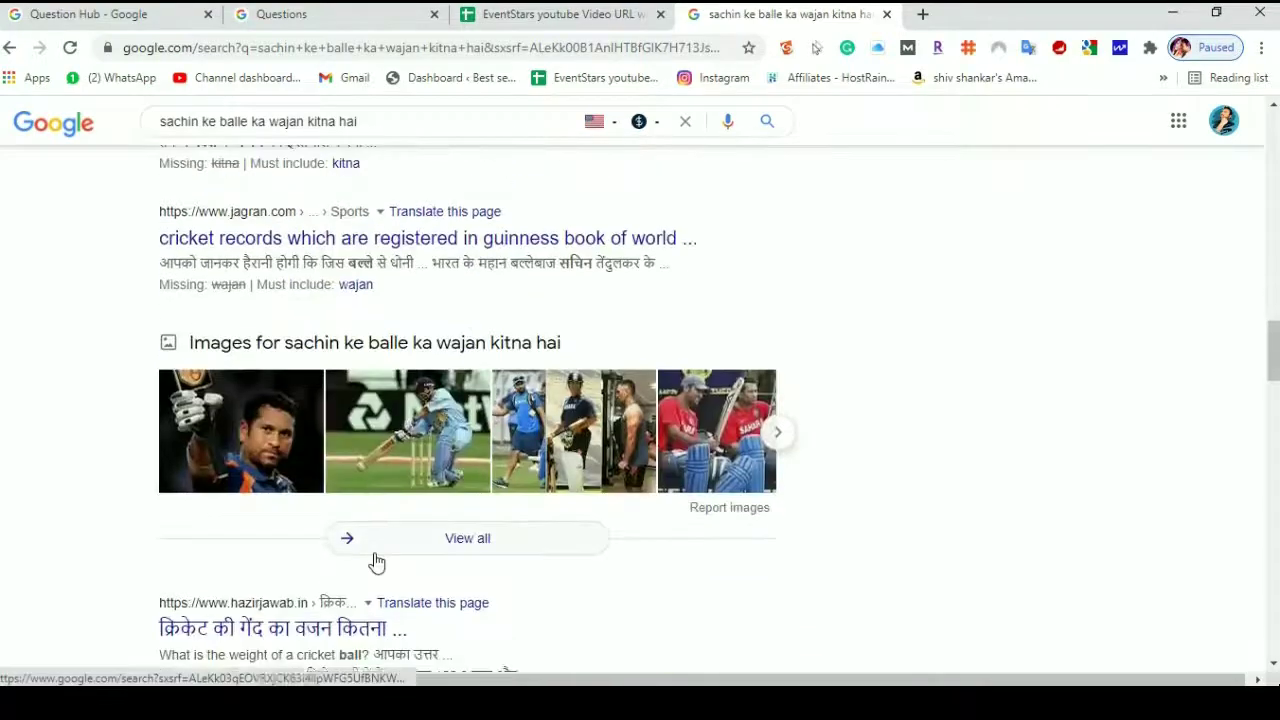
pyautogui.scroll(6, 376, 560)
pyautogui.scroll(-12, 376, 560)
pyautogui.scroll(12, 376, 560)
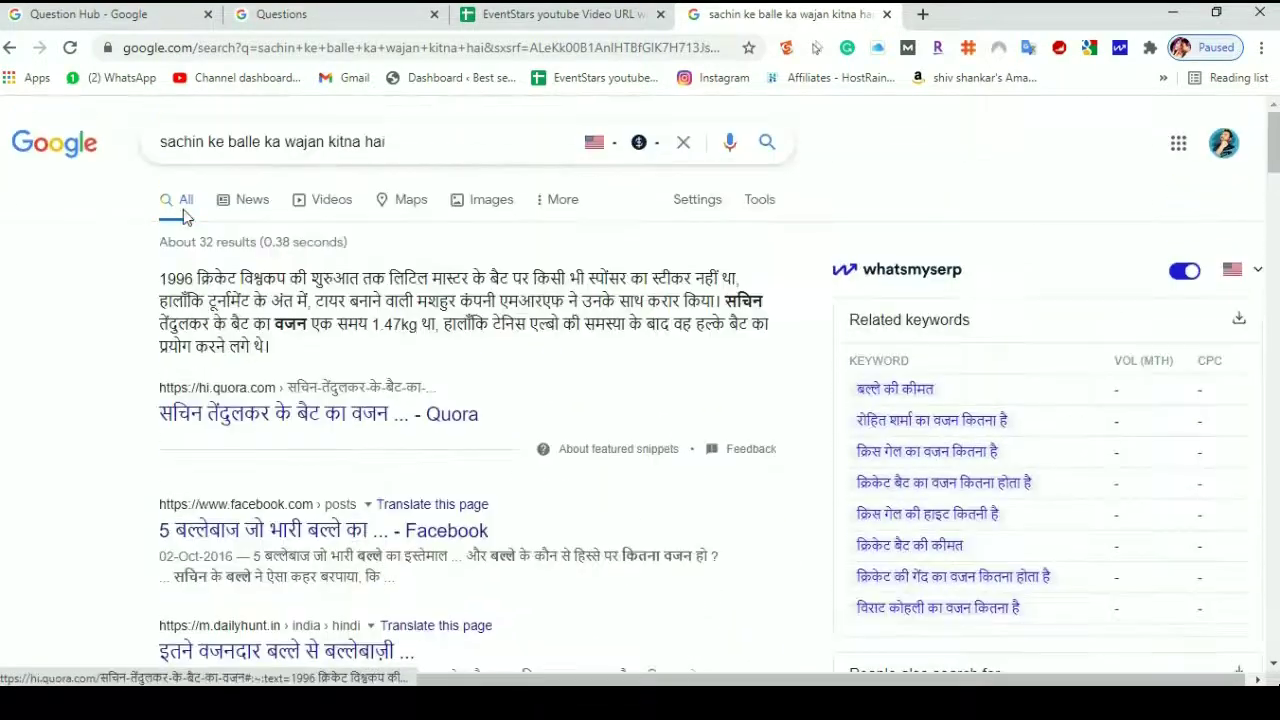
# Check the landing page, the bat-weight results from Quora down to Sportskeeda, and the "blogger" questions in Question Hub.
pyautogui.click(95, 15)
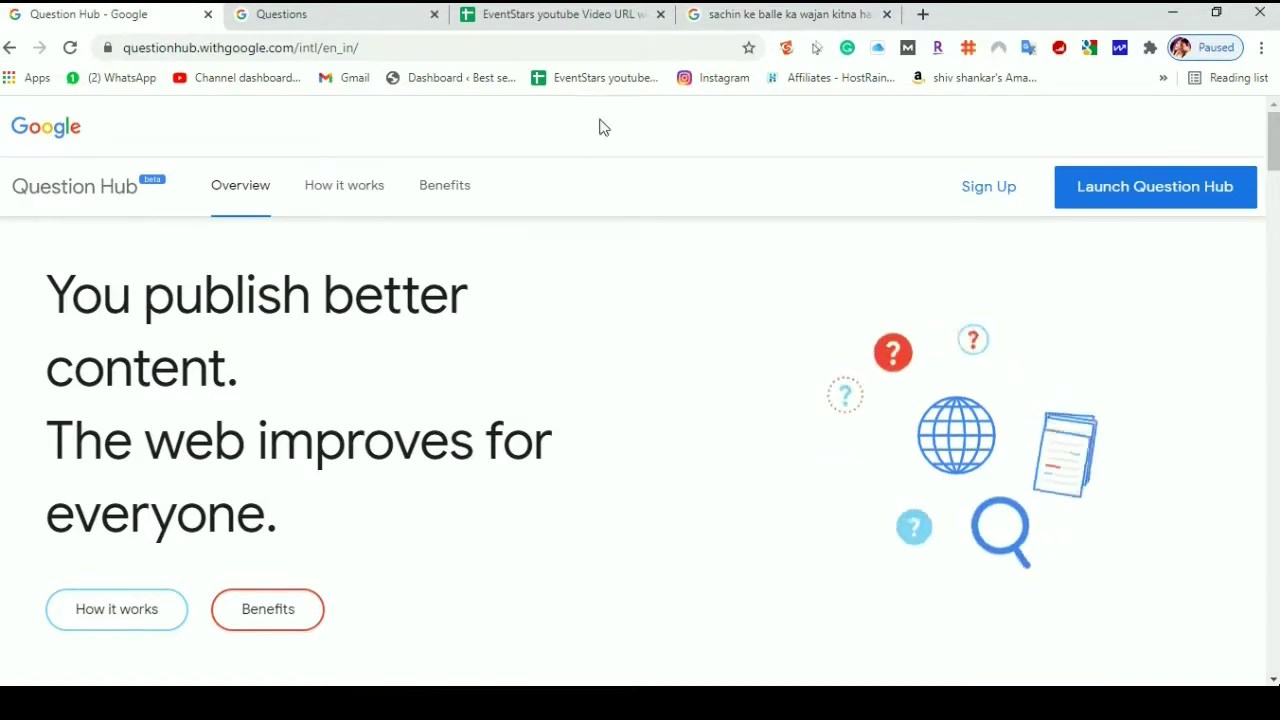
pyautogui.click(752, 16)
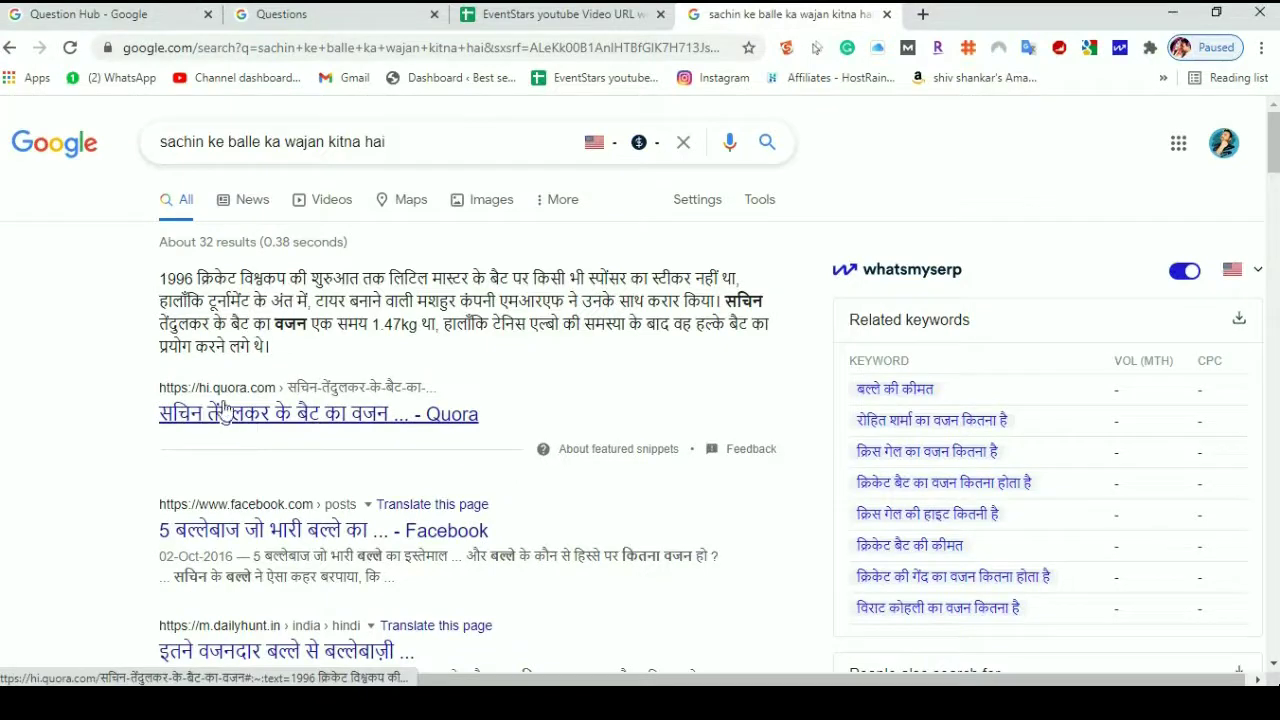
pyautogui.scroll(-2, 318, 483)
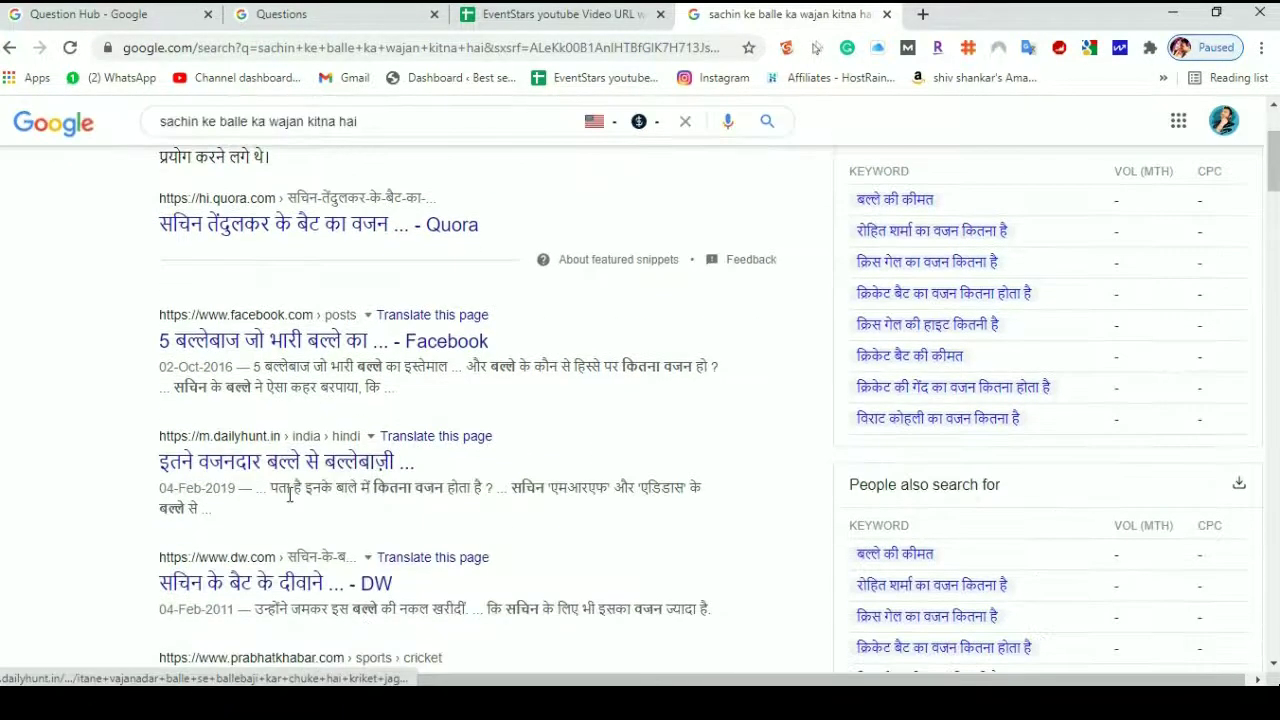
pyautogui.scroll(-2, 322, 472)
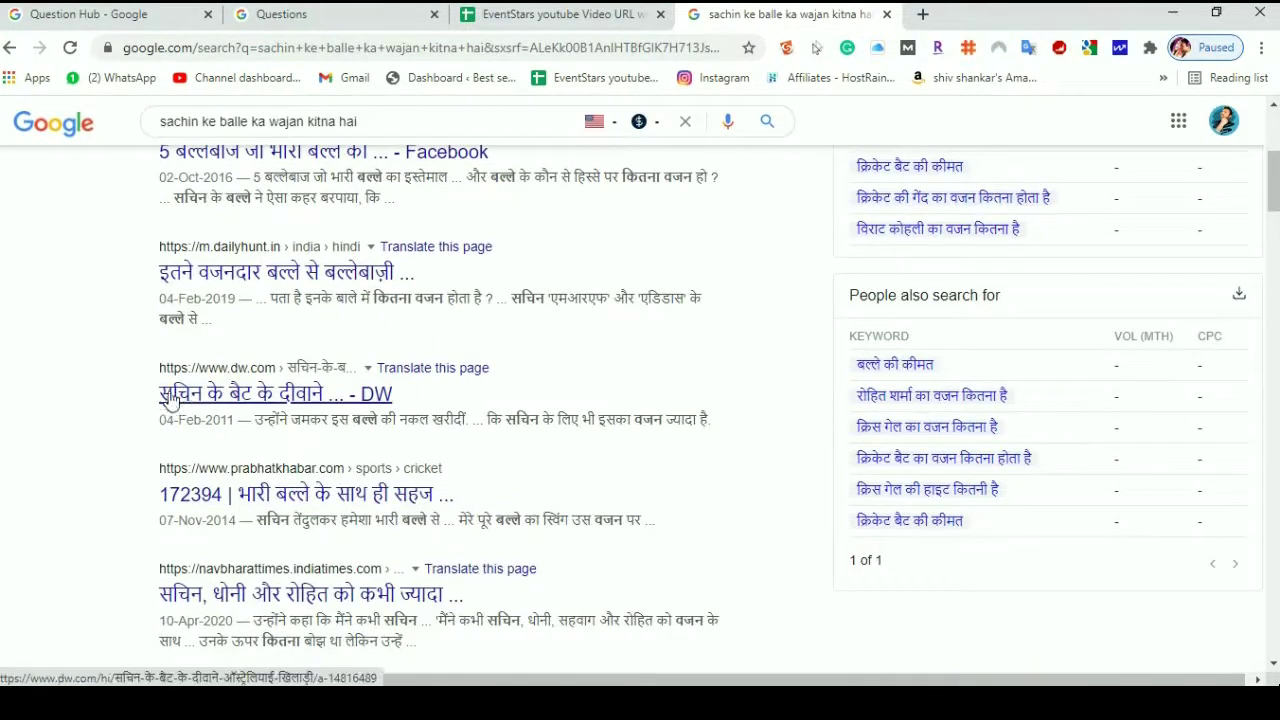
pyautogui.scroll(-2, 370, 463)
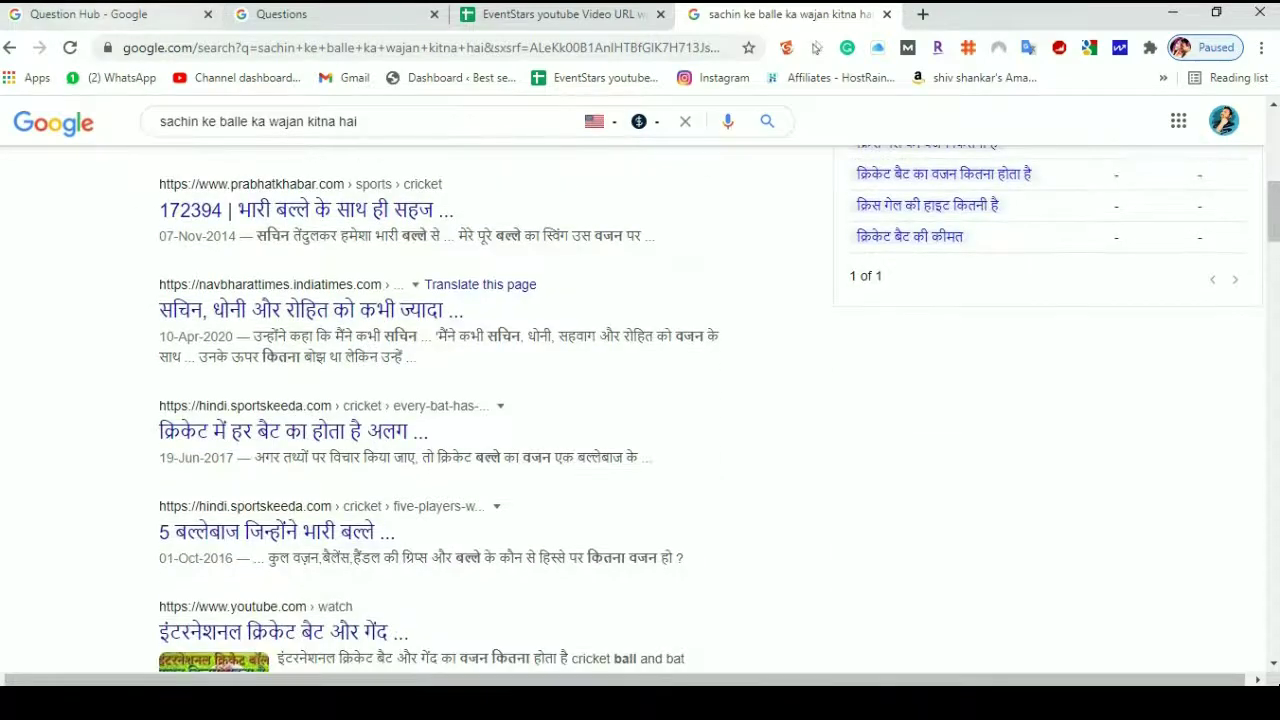
pyautogui.click(100, 14)
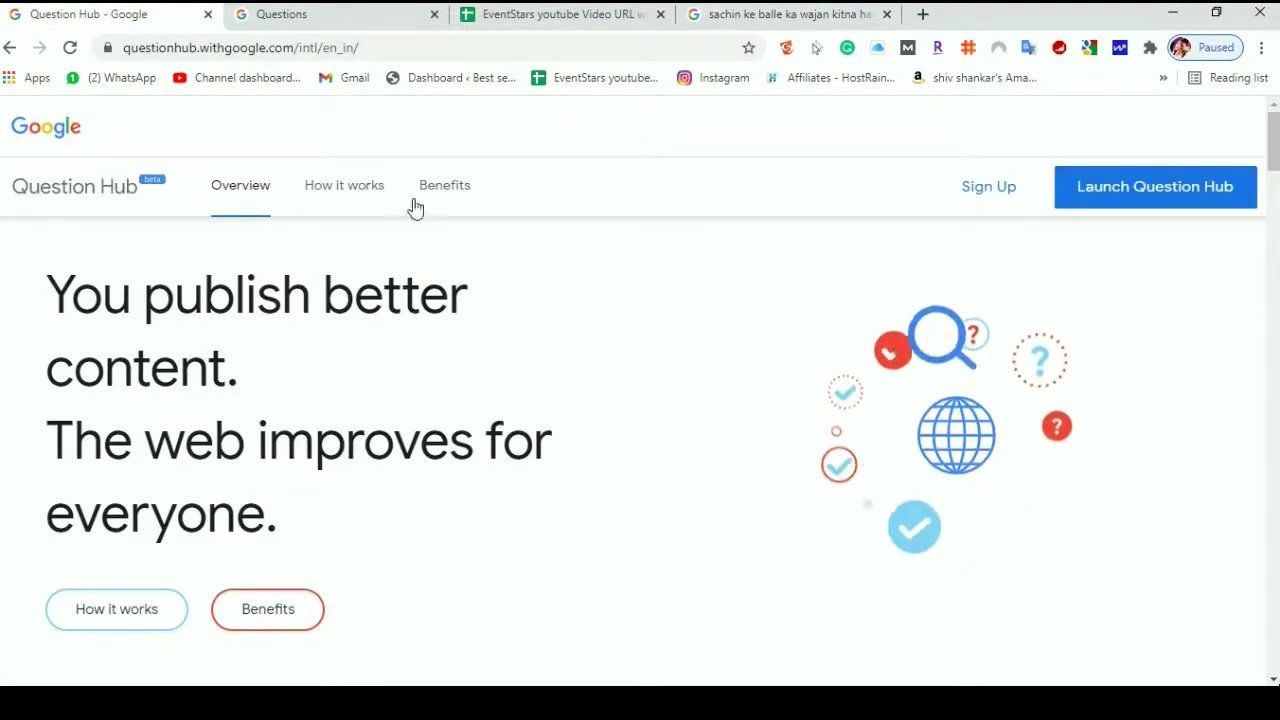
pyautogui.click(300, 14)
pyautogui.scroll(-1, 397, 363)
pyautogui.scroll(5, 443, 491)
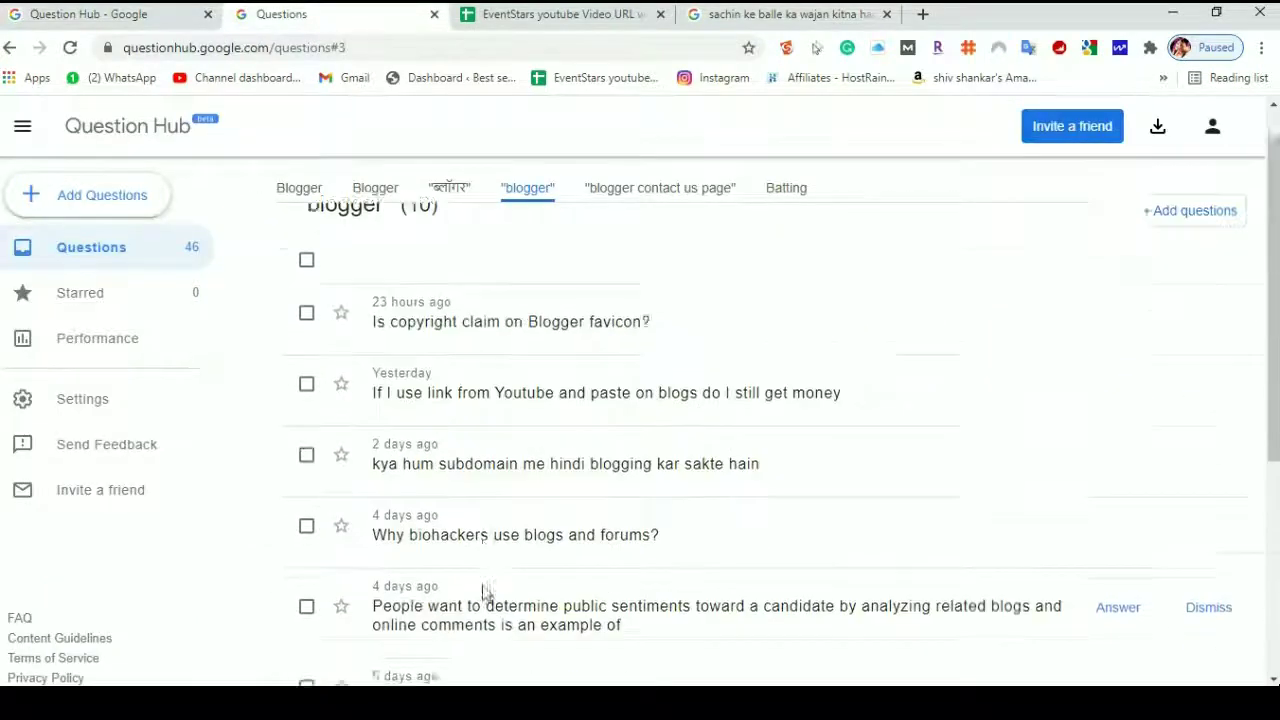
# Copy the query "sachin ke balle ka wajan kitna hai" from Google and search for it in Question Hub's Add Questions.
pyautogui.click(770, 14)
pyautogui.click(435, 125)
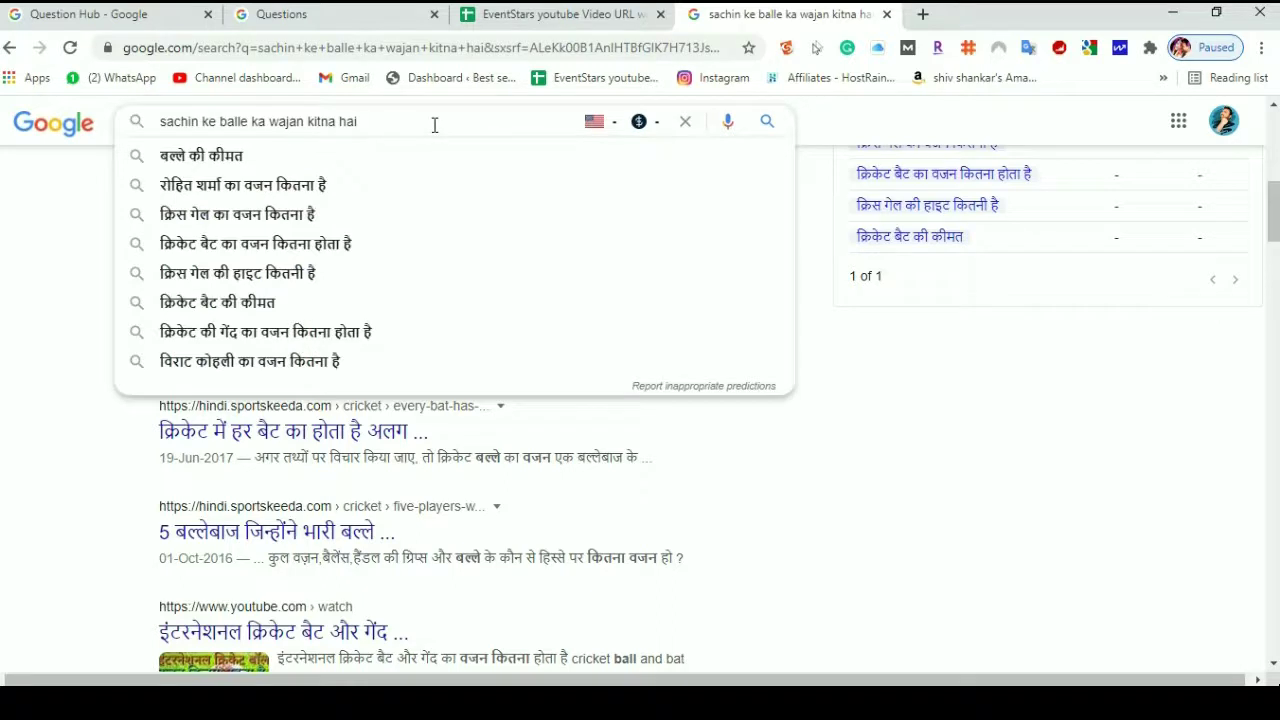
pyautogui.hotkey('ctrl', 'a')
pyautogui.hotkey('ctrl', 'c')
pyautogui.click(265, 14)
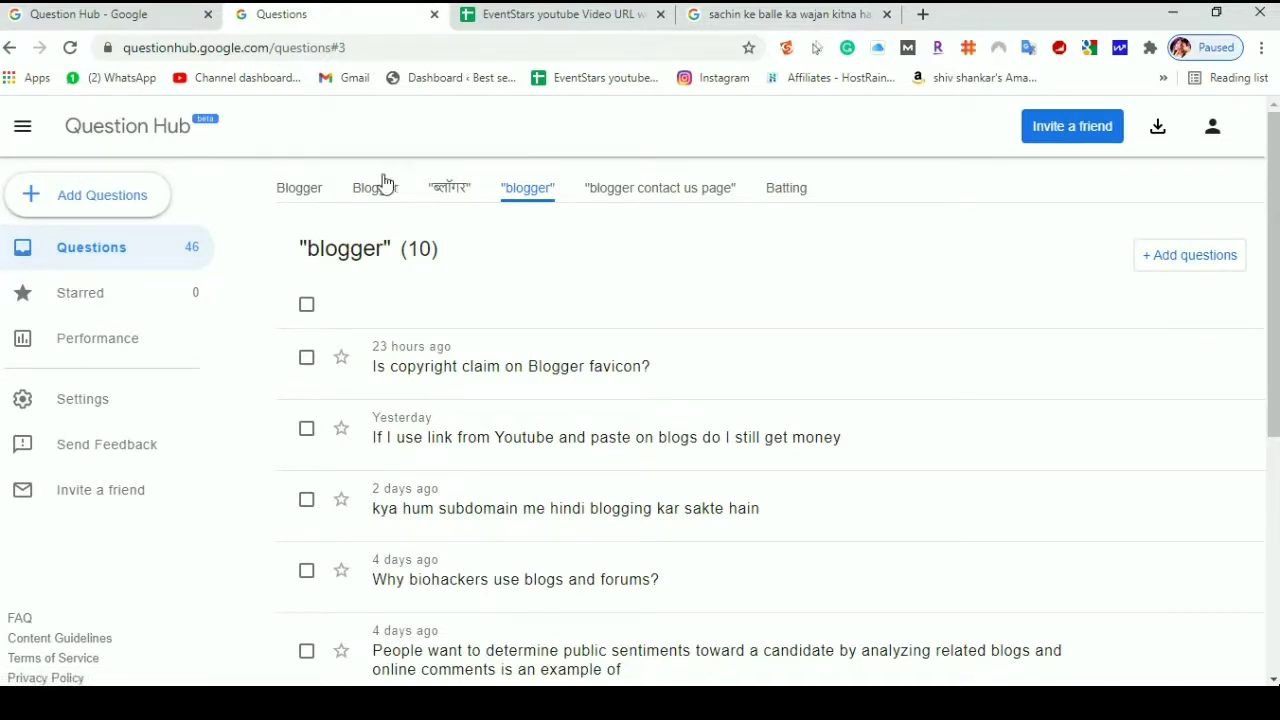
pyautogui.click(88, 210)
pyautogui.click(271, 199)
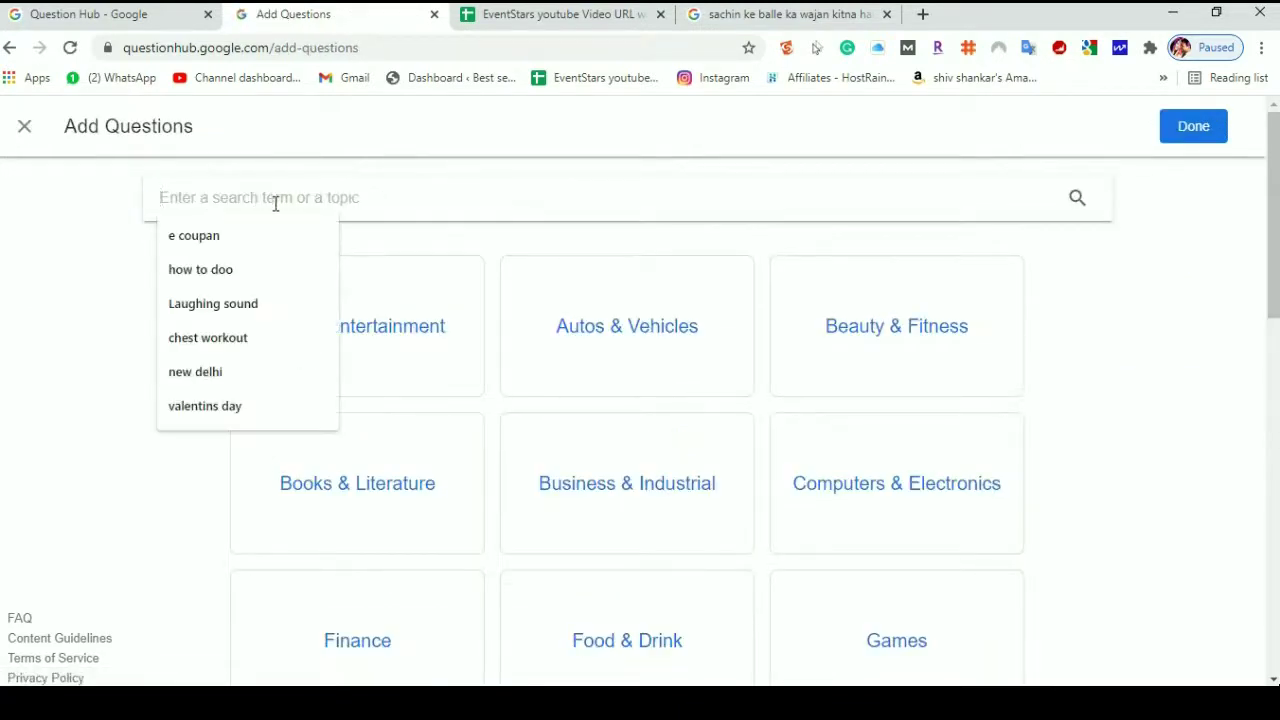
pyautogui.hotkey('ctrl', 'v')
pyautogui.click(1079, 195)
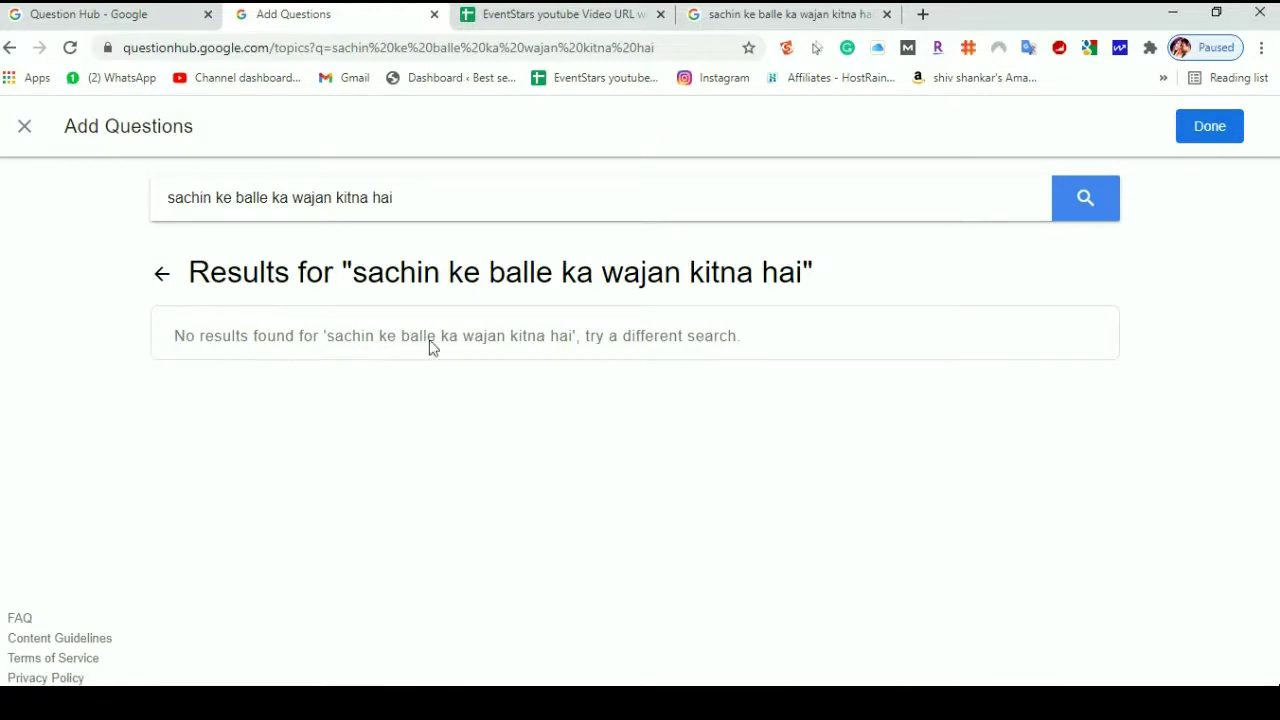
# Return to the Add Questions category list and look through the categories from Arts & Entertainment to Geography.
pyautogui.click(159, 275)
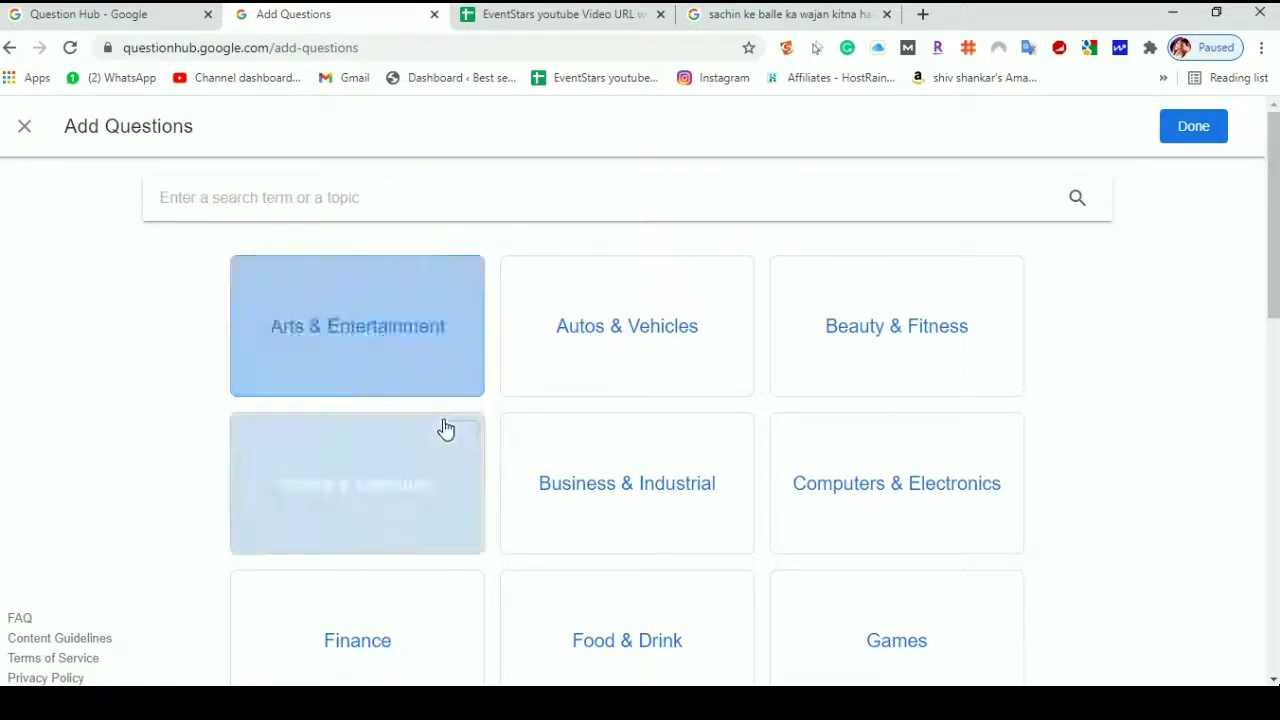
pyautogui.scroll(-10, 457, 534)
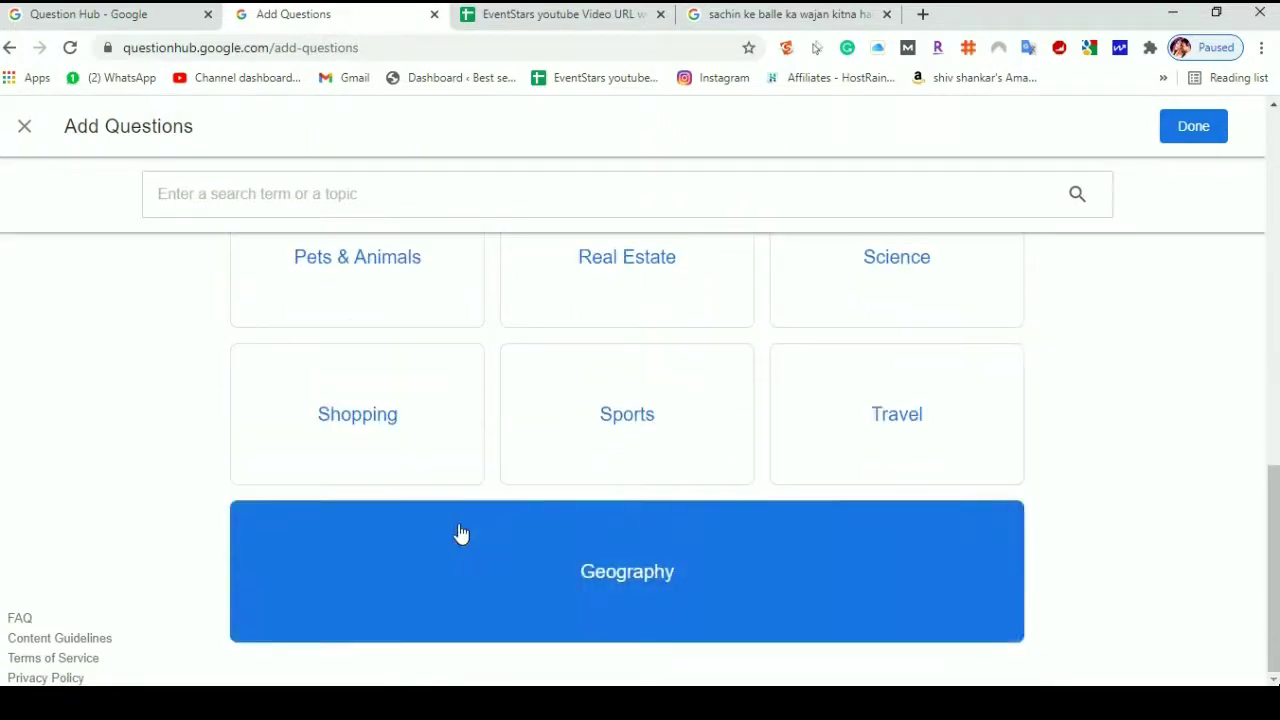
pyautogui.scroll(10, 457, 534)
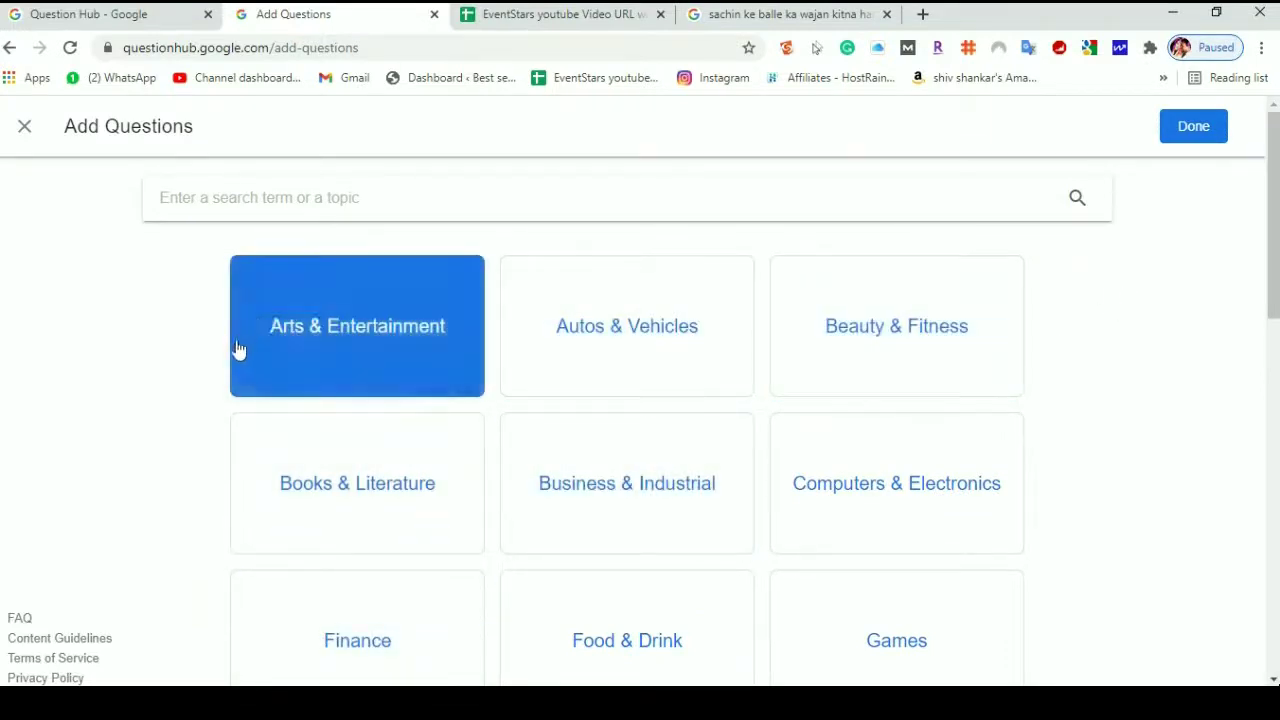
pyautogui.scroll(-1, 198, 400)
pyautogui.scroll(-3, 198, 400)
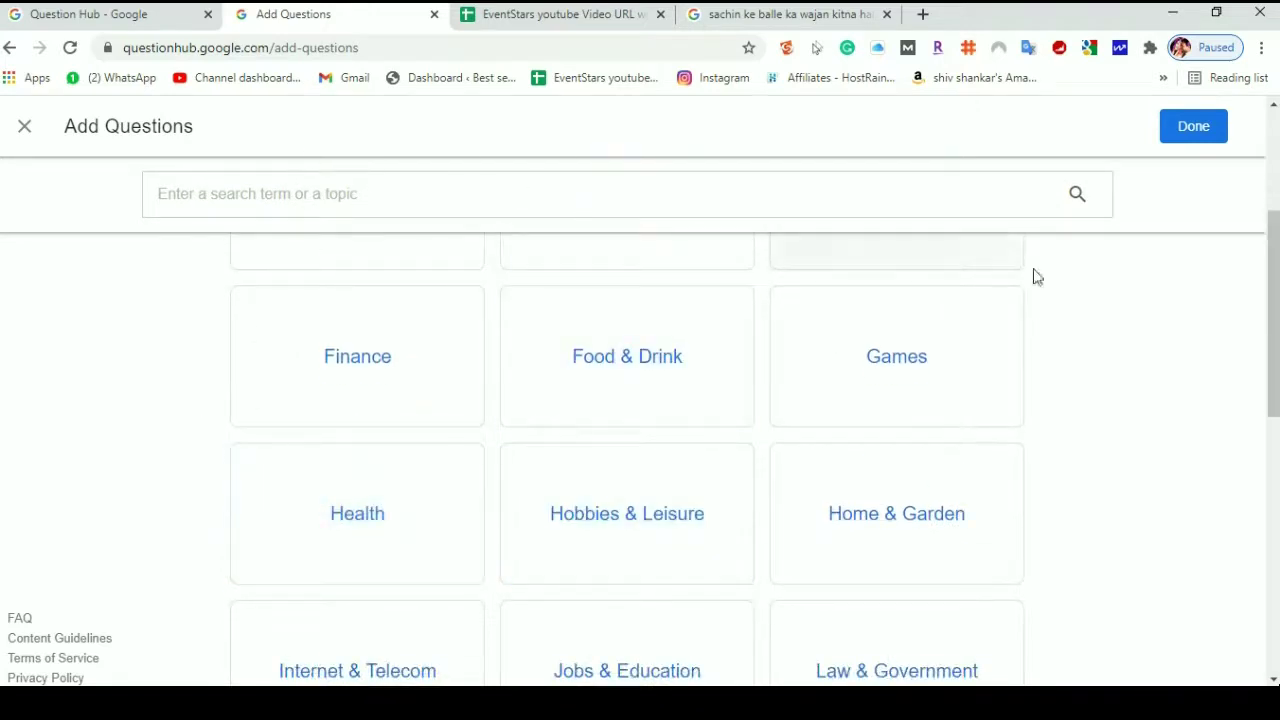
pyautogui.scroll(3, 1094, 449)
pyautogui.hotkey('ctrl', 'shift', 'Tab')
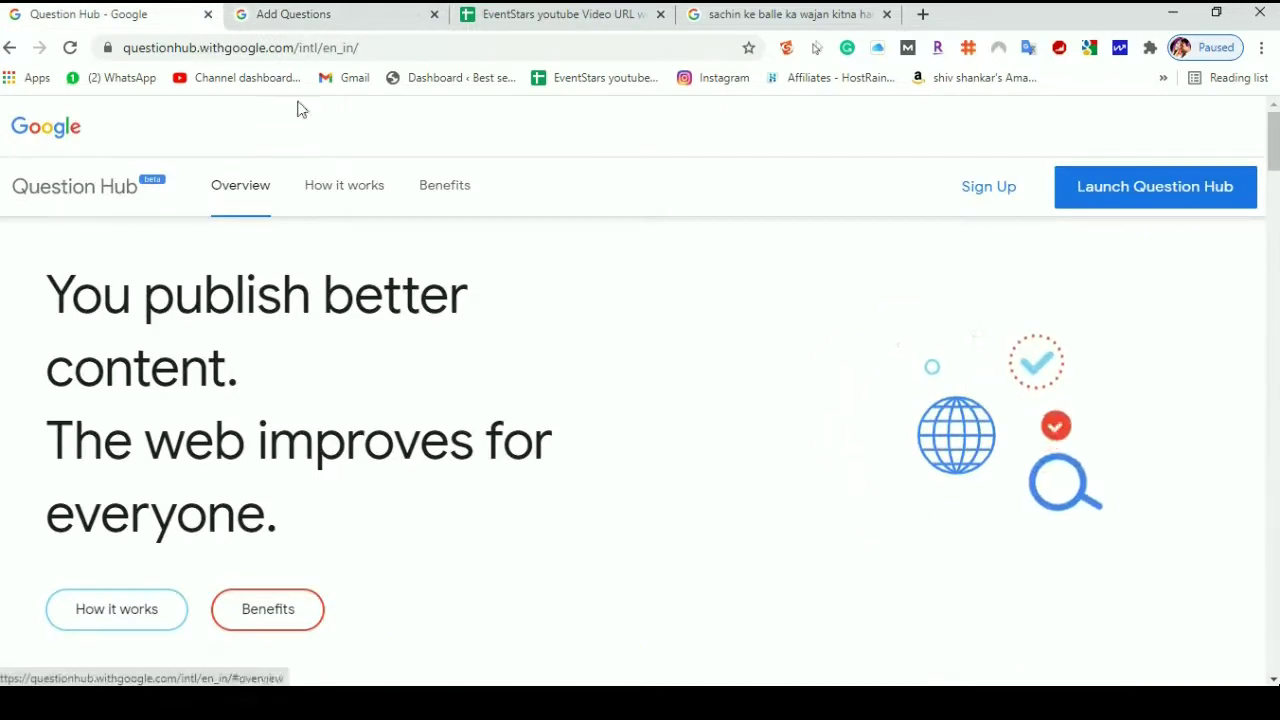
pyautogui.hotkey('ctrl', 'Tab')
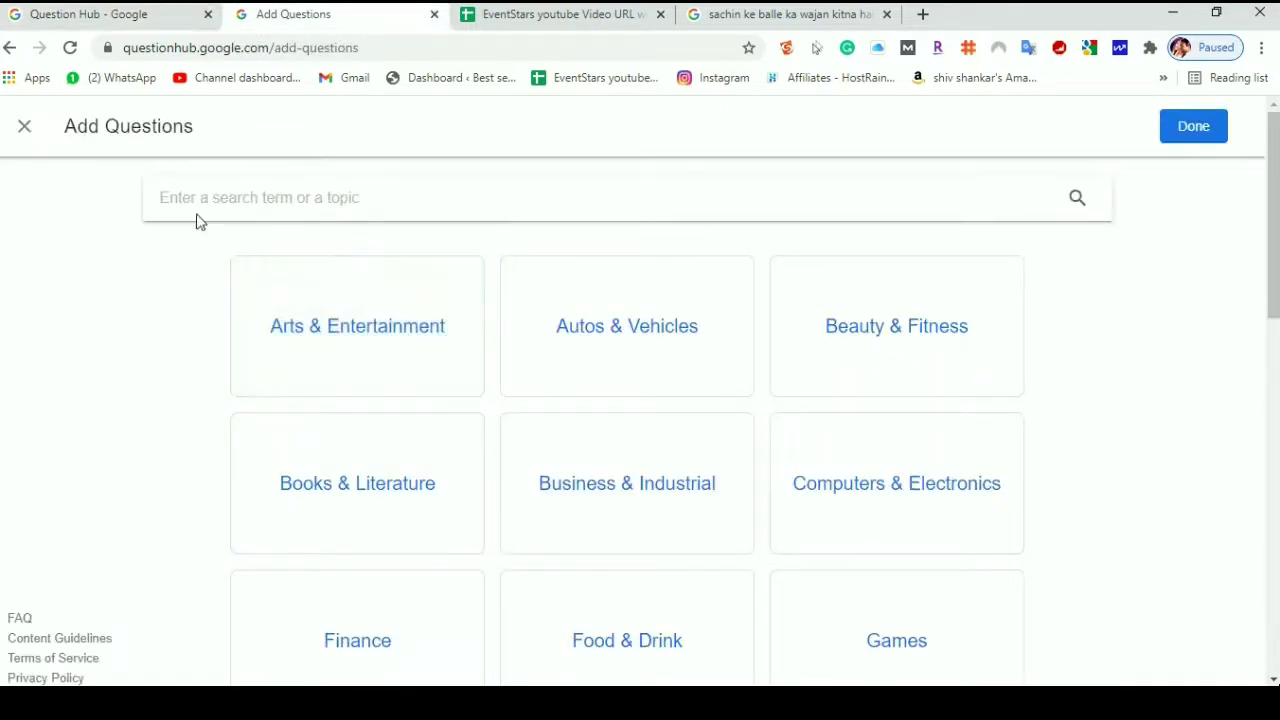
# View the Arts & Entertainment topics without adding any, and return to the list of saved questions.
pyautogui.click(394, 346)
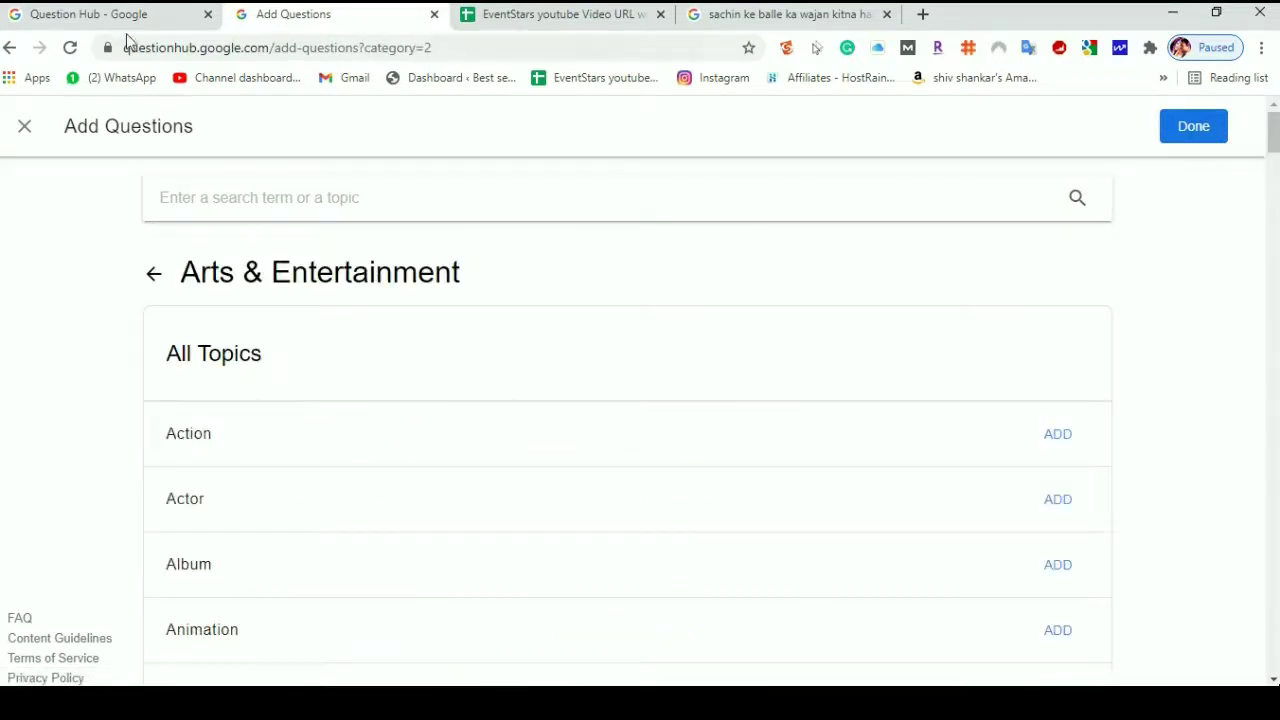
pyautogui.click(25, 127)
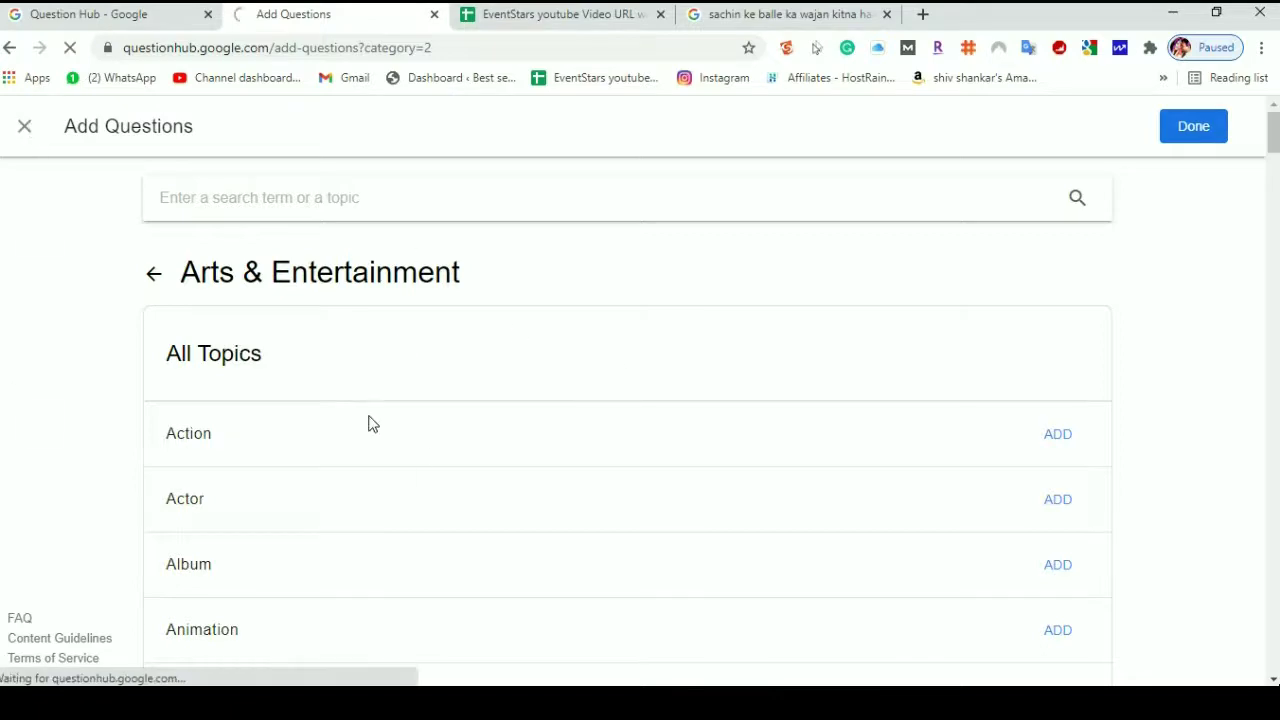
pyautogui.scroll(-3, 494, 330)
pyautogui.scroll(3, 494, 378)
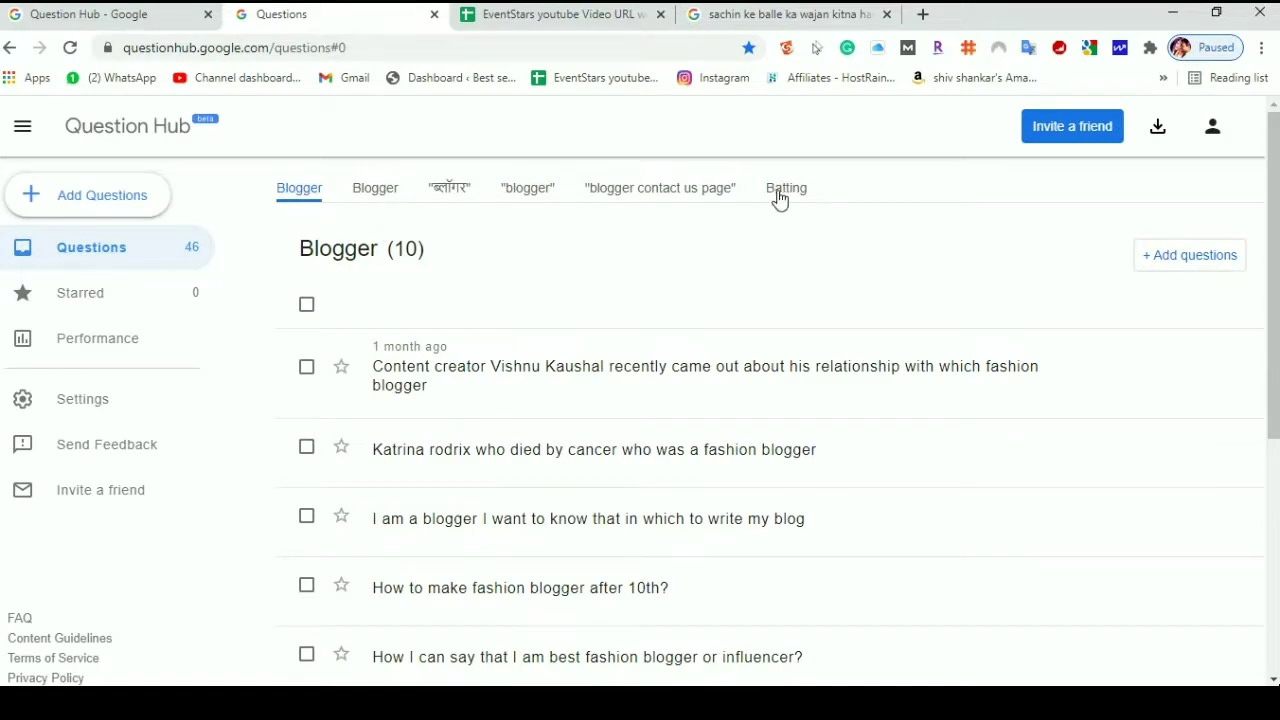
# Open the Batting questions and highlight "RR only batsman in IPL century" as an example of an unanswered question.
pyautogui.scroll(-1, 771, 229)
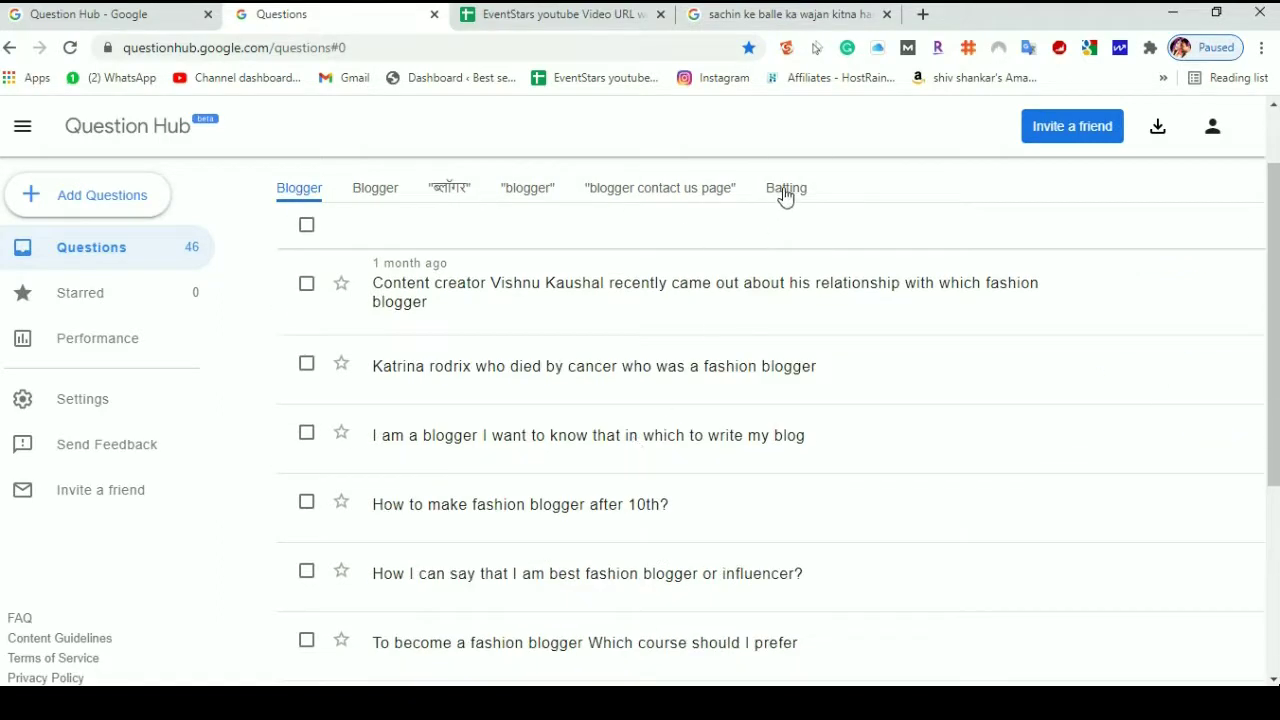
pyautogui.click(784, 190)
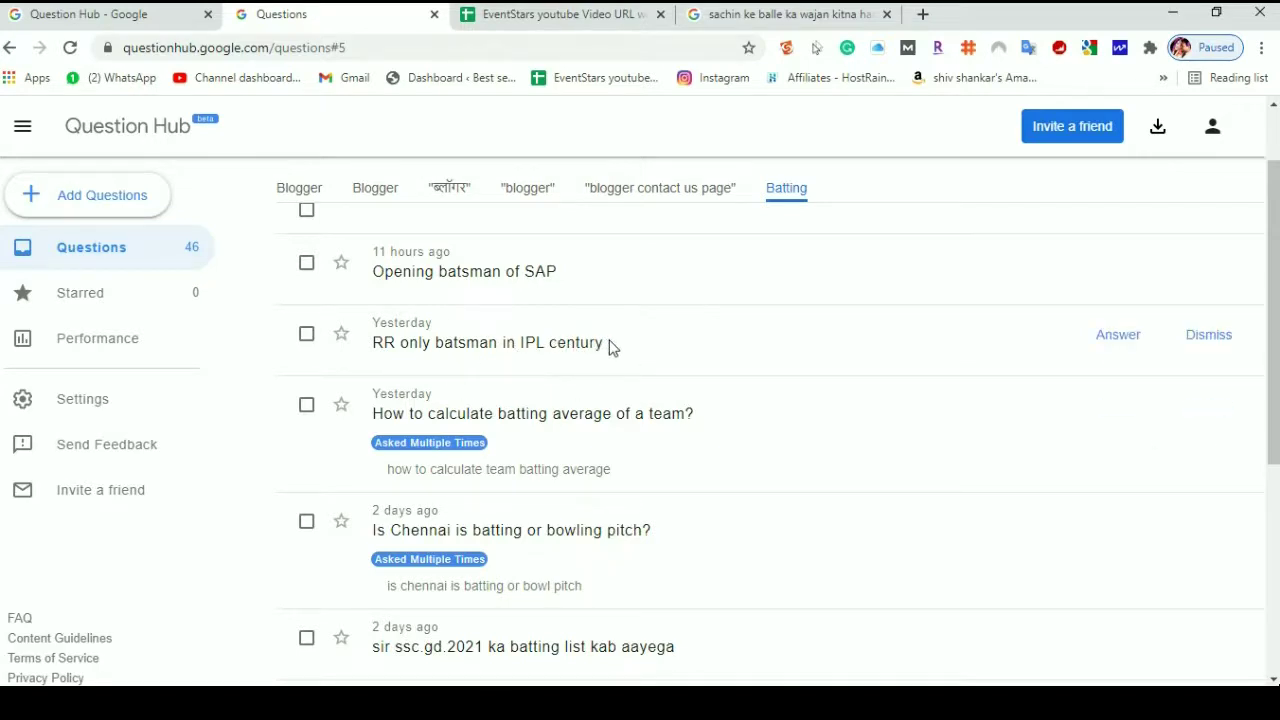
pyautogui.moveTo(603, 348); pyautogui.dragTo(374, 346)
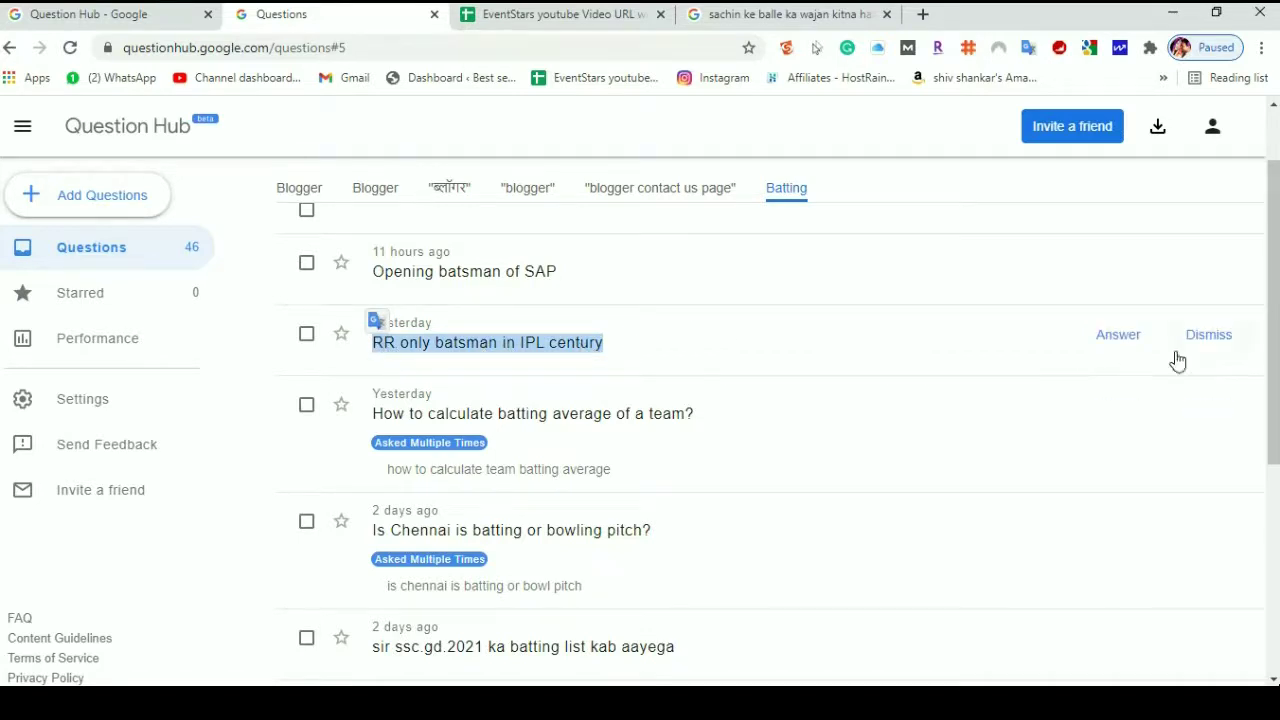
pyautogui.scroll(1, 600, 500)
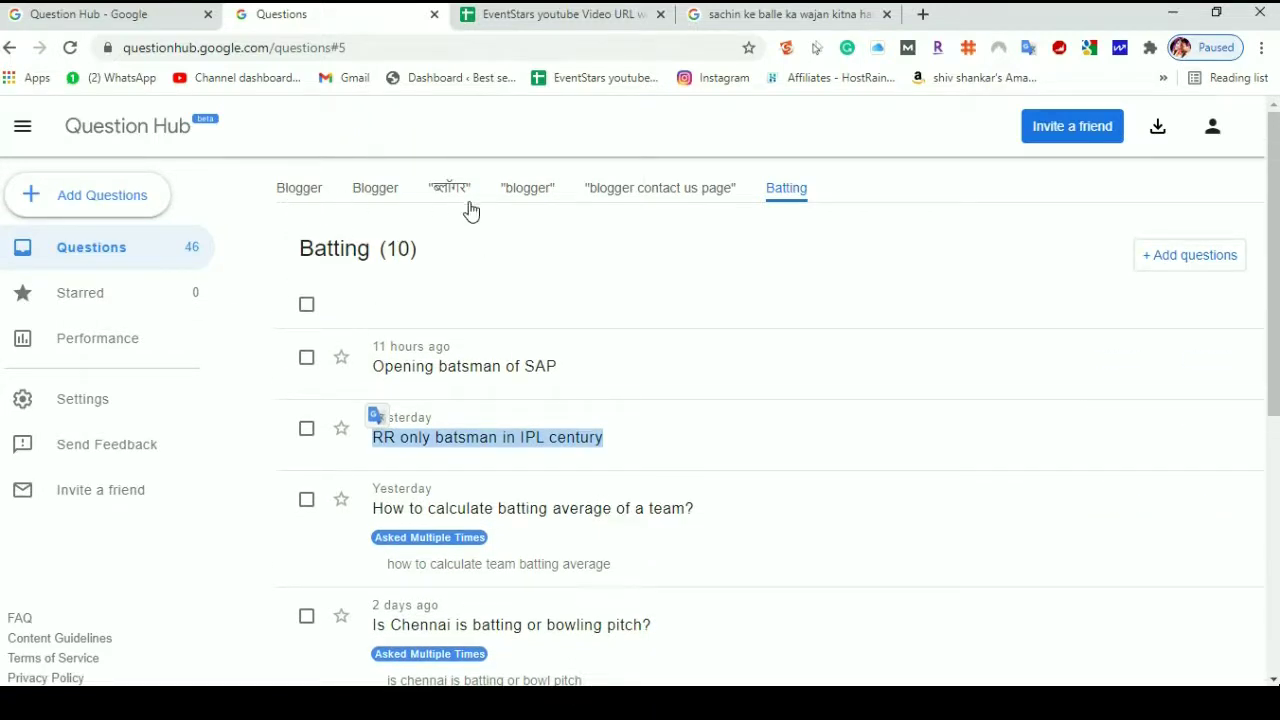
pyautogui.click(890, 194)
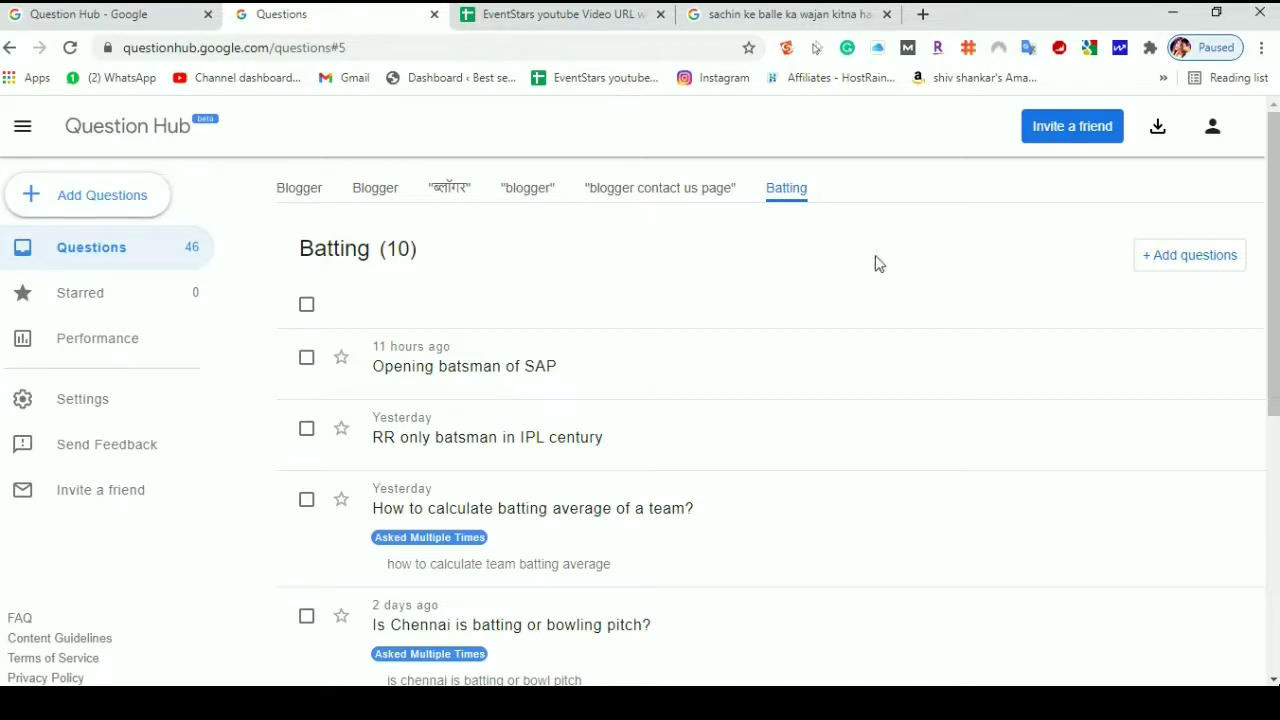
# Search Google for "google question hub" and open the official Question Hub website from the results.
pyautogui.moveTo(630, 389)
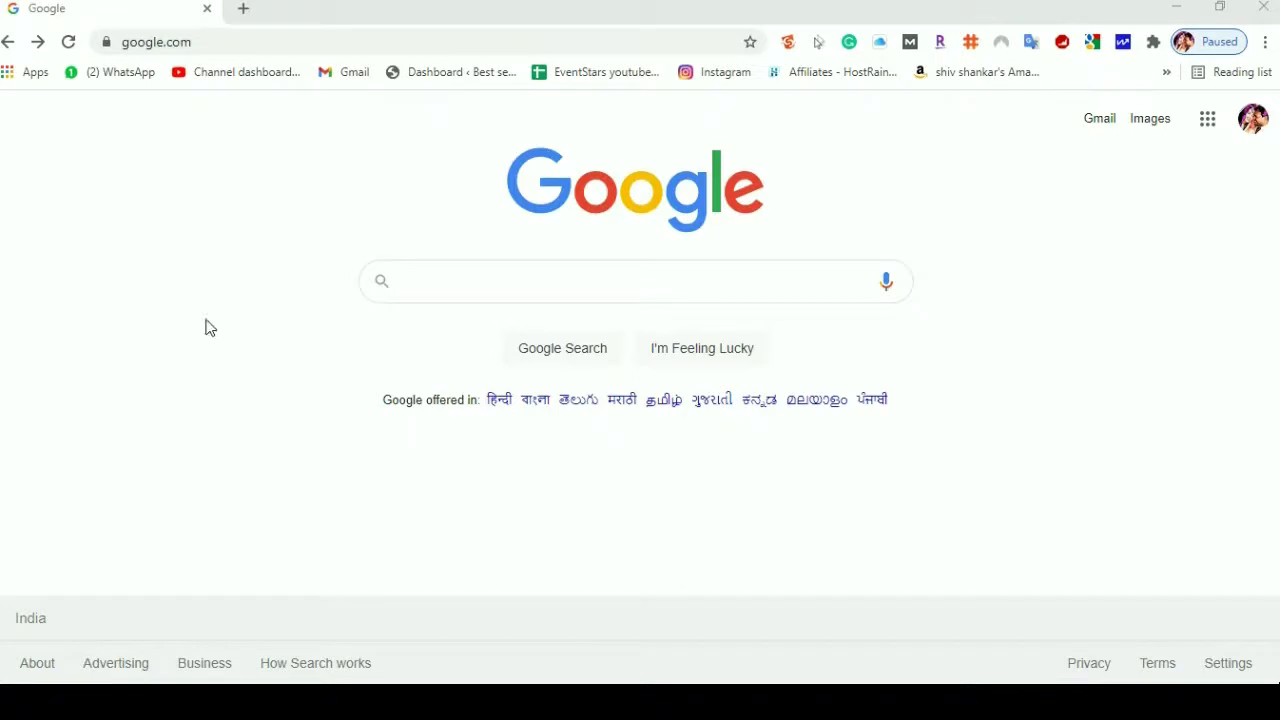
pyautogui.click(431, 281)
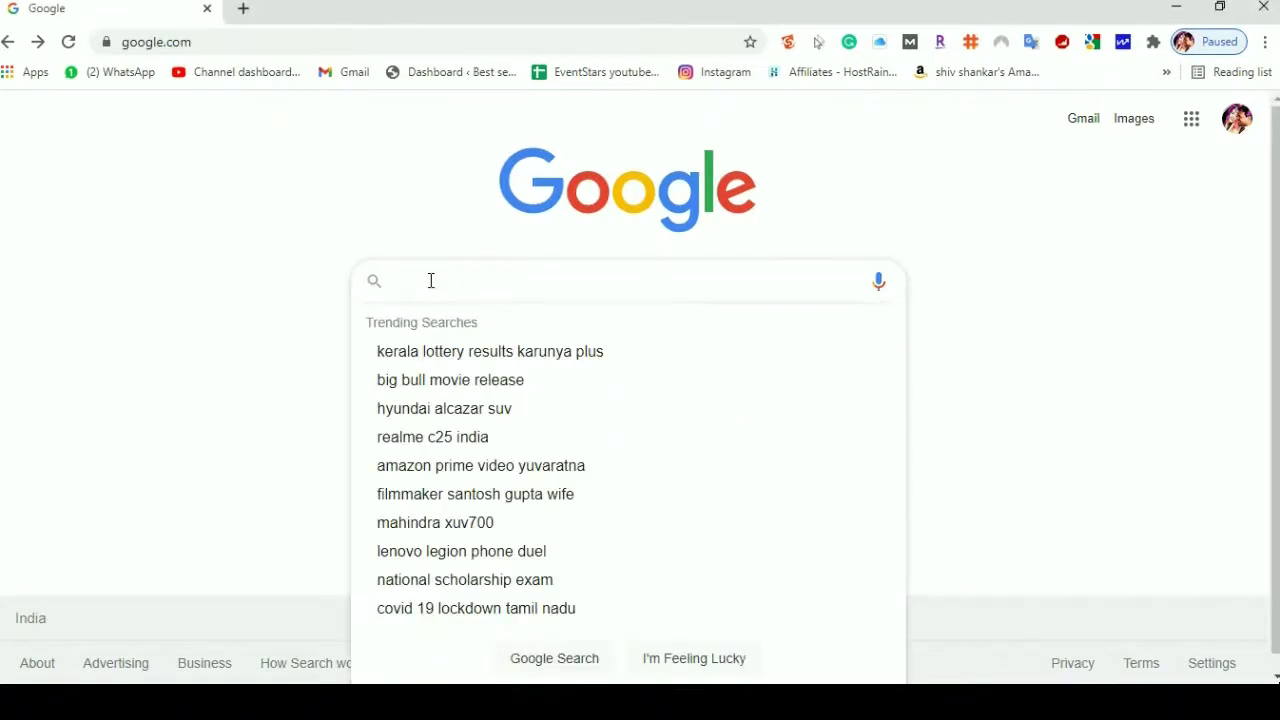
pyautogui.write('google ')
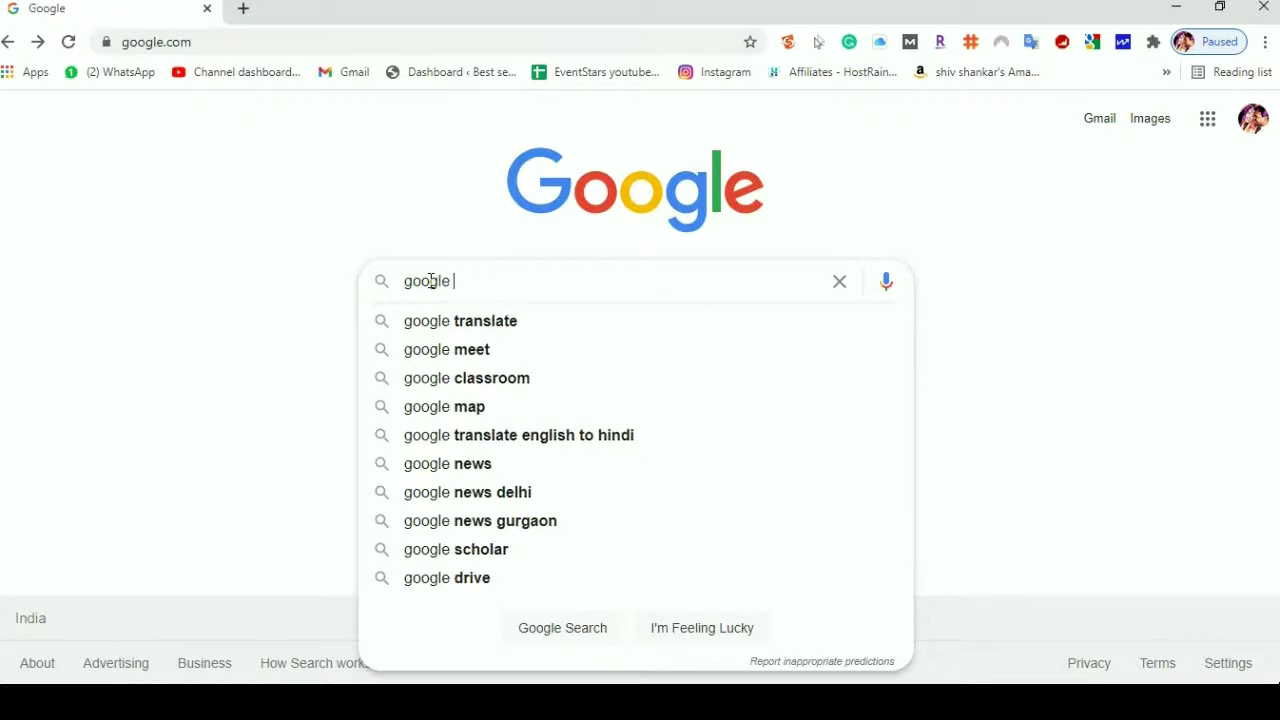
pyautogui.write('q')
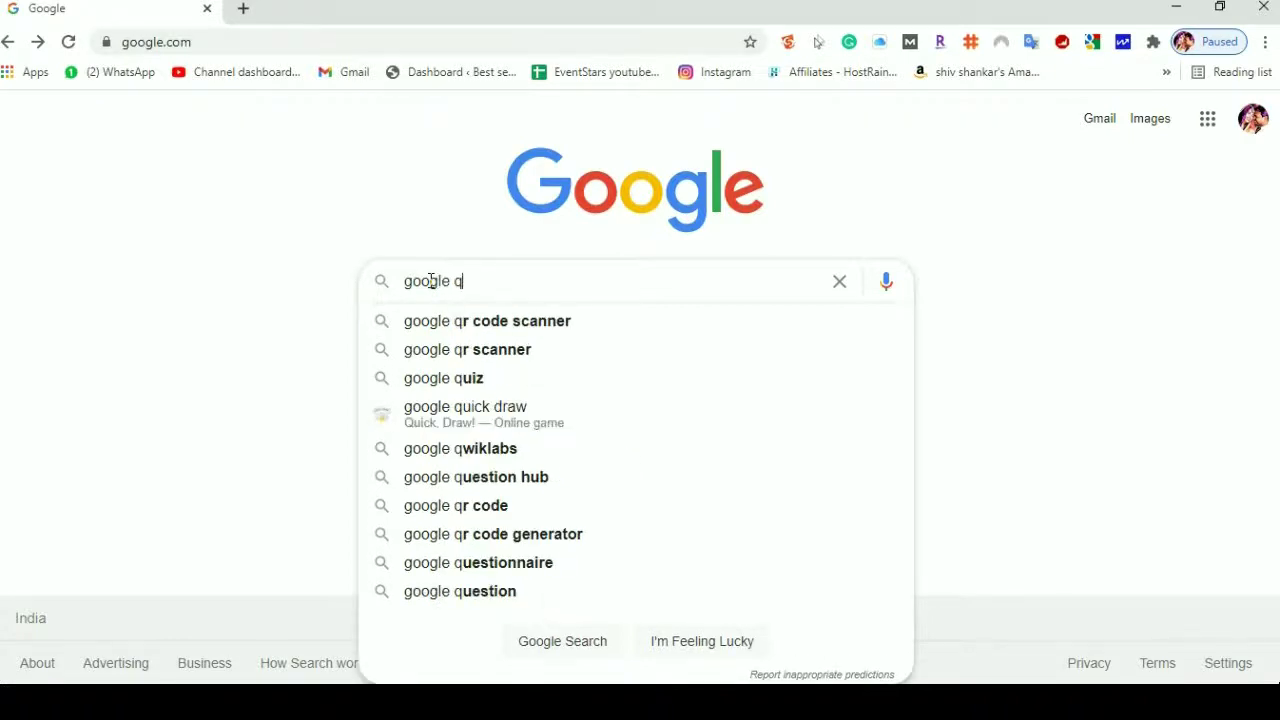
pyautogui.write('ues')
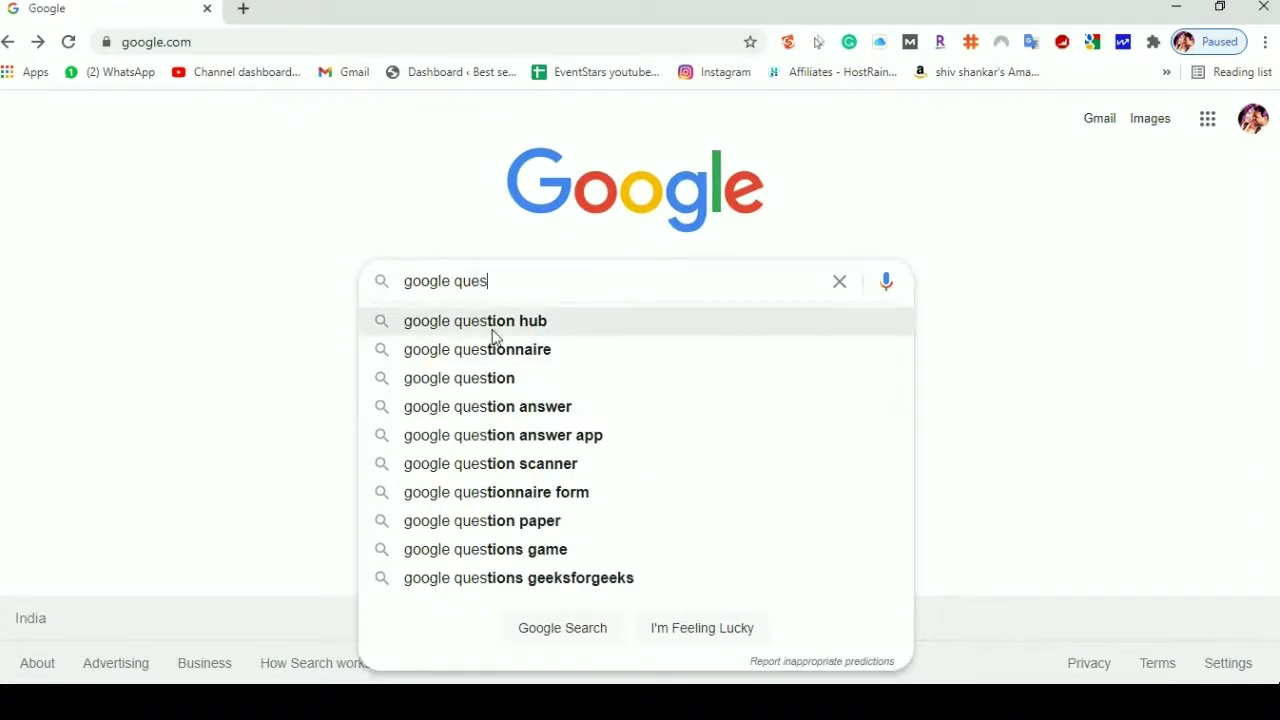
pyautogui.click(490, 321)
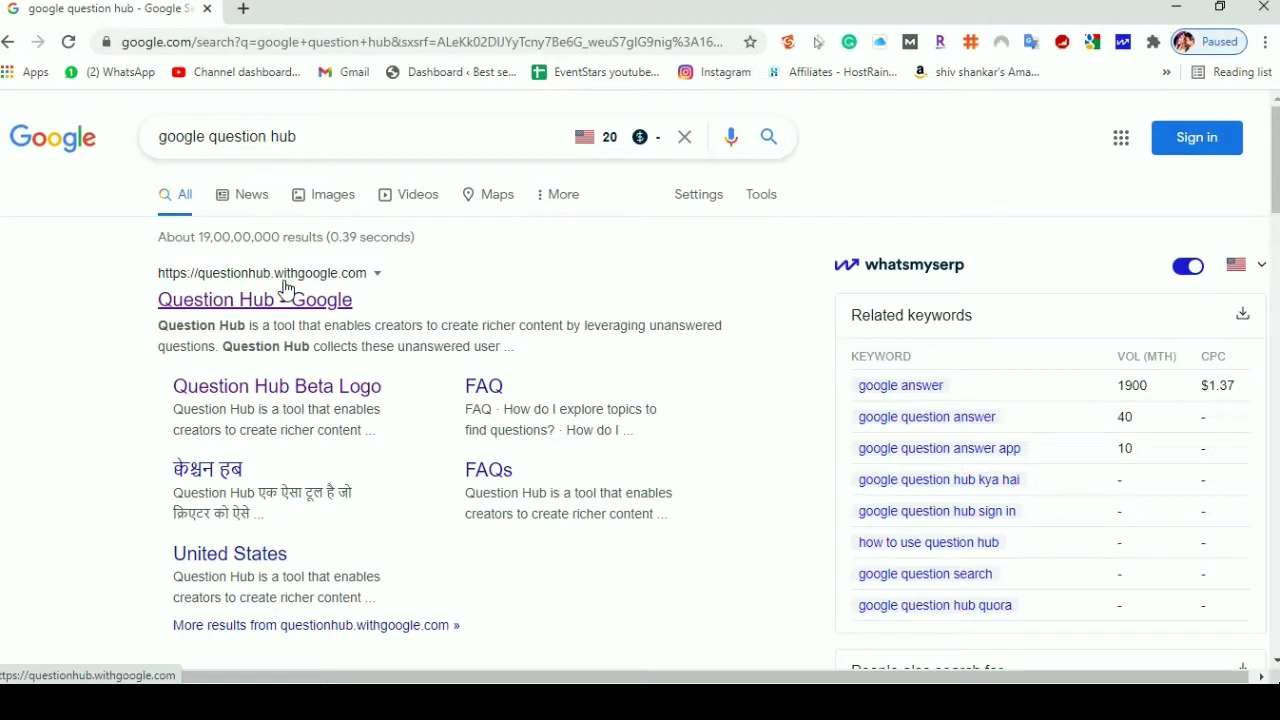
pyautogui.click(328, 303)
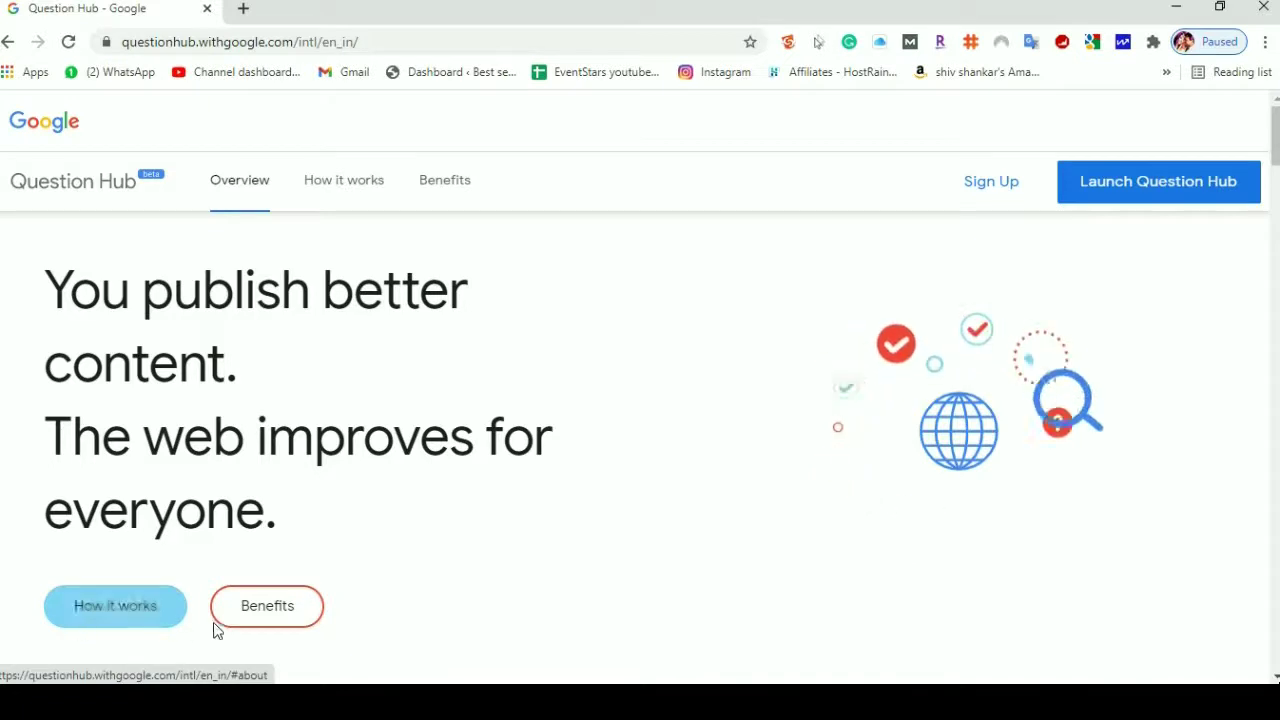
# Start the Question Hub sign-up and sign in to the How To Doo Google account with the account password.
pyautogui.click(990, 183)
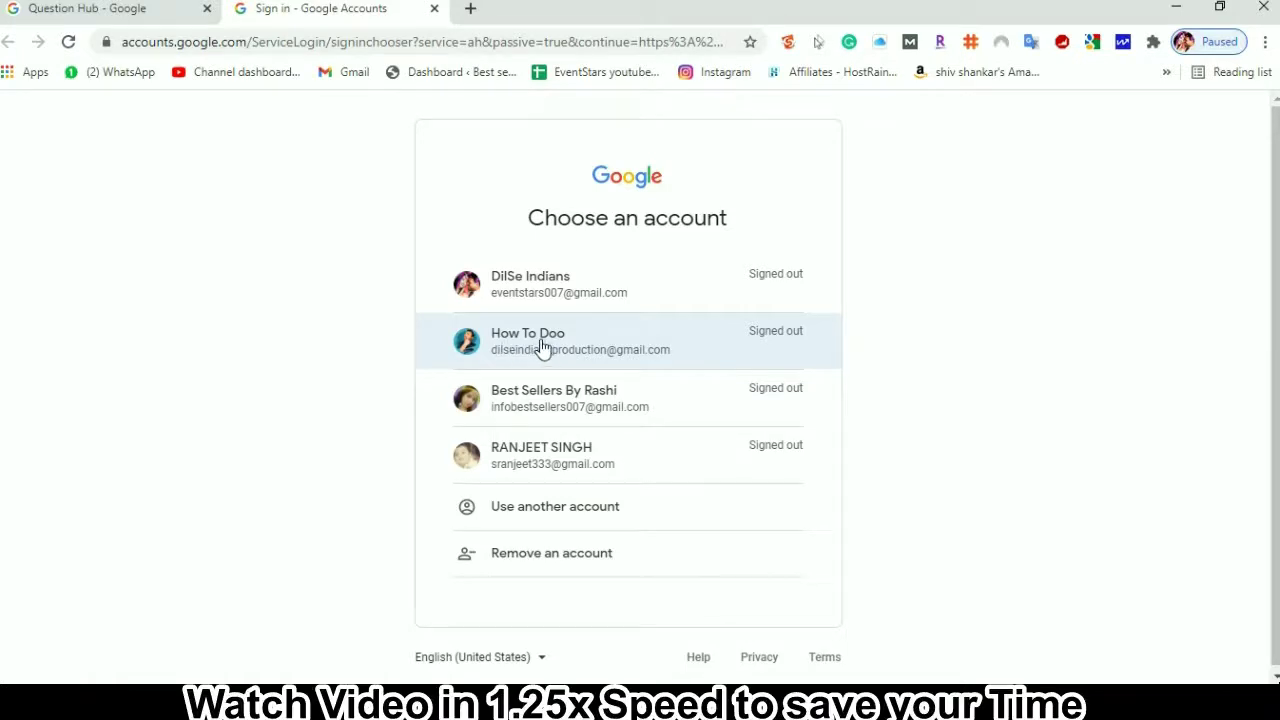
pyautogui.click(541, 345)
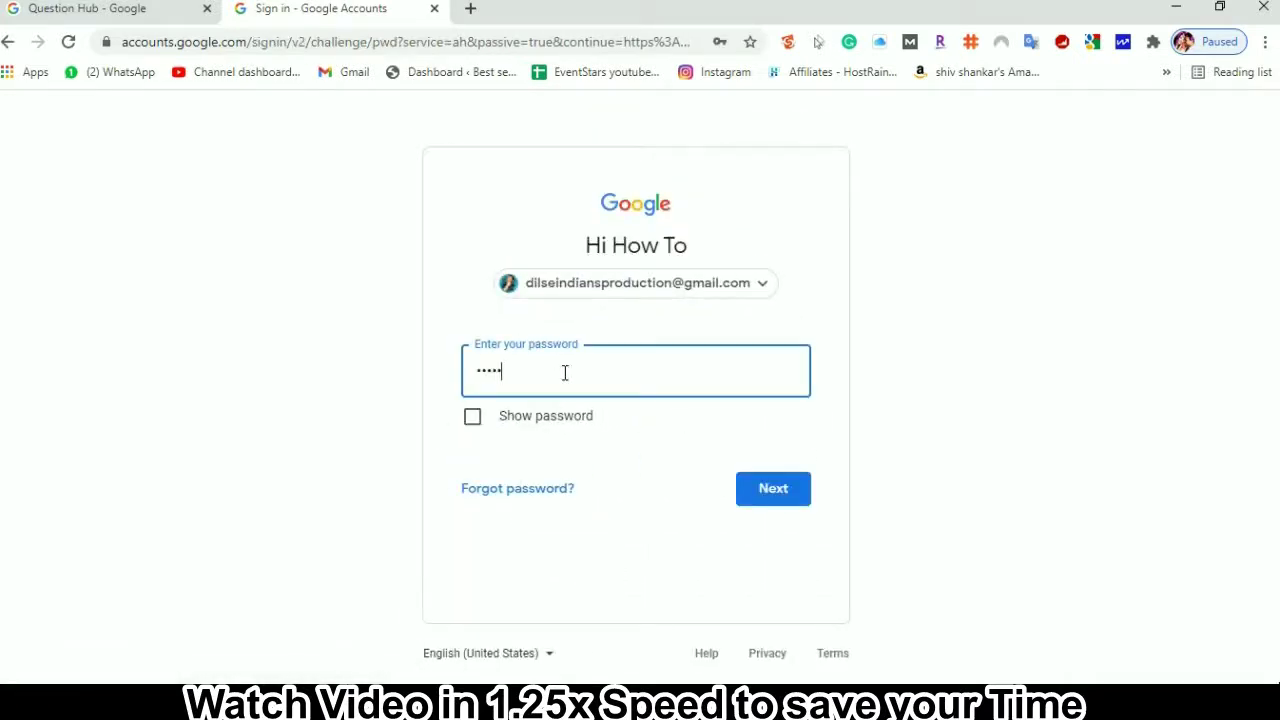
pyautogui.press('Return')
pyautogui.click(563, 366)
pyautogui.write('•••')
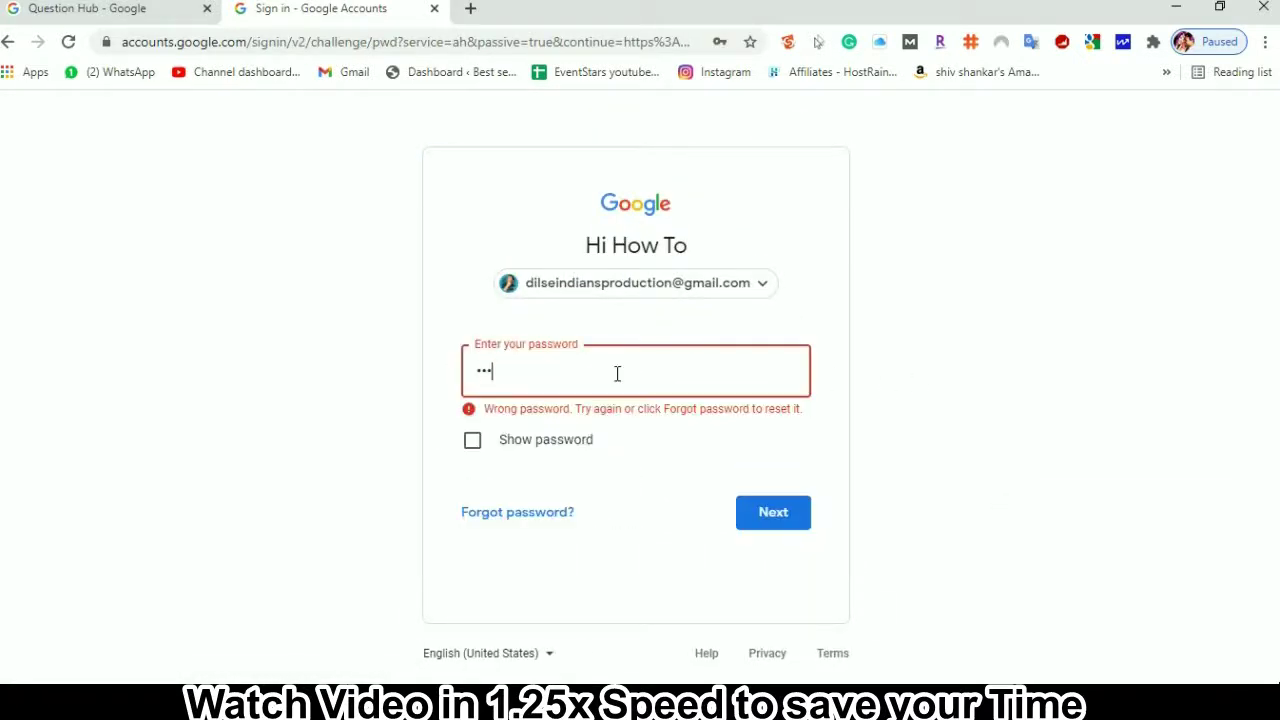
pyautogui.write('•••••')
pyautogui.click(766, 518)
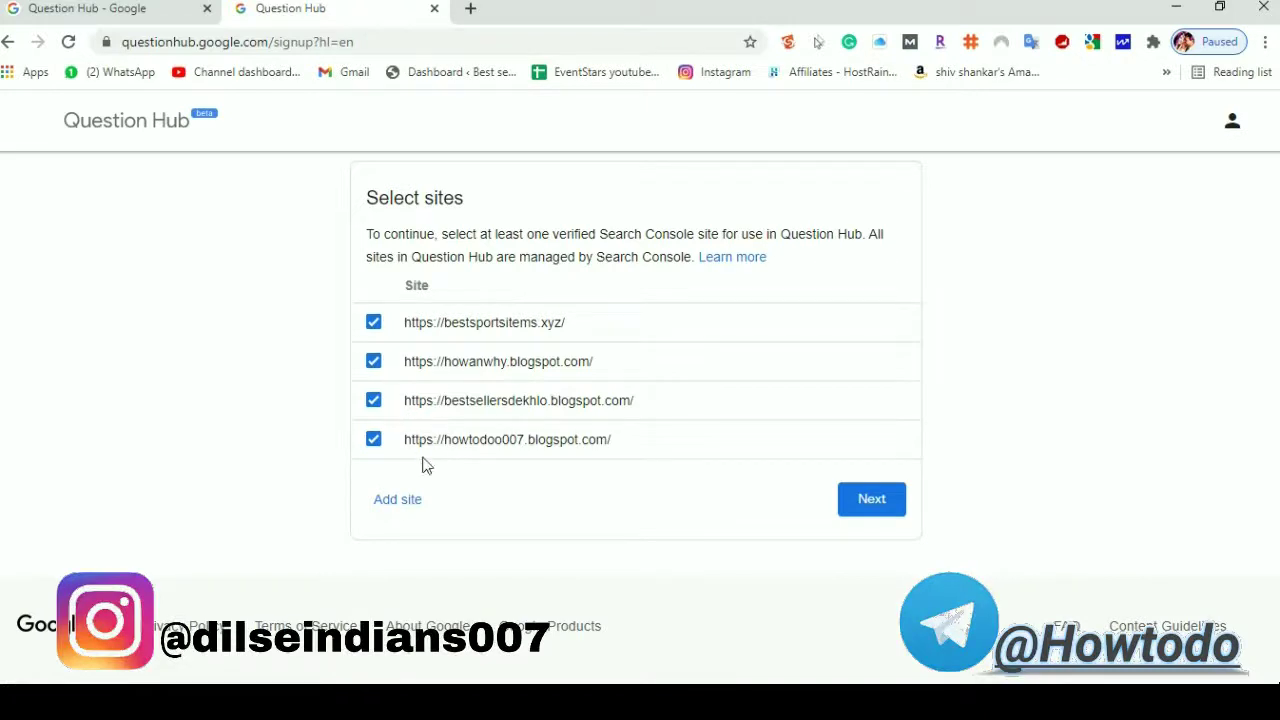
pyautogui.click(395, 508)
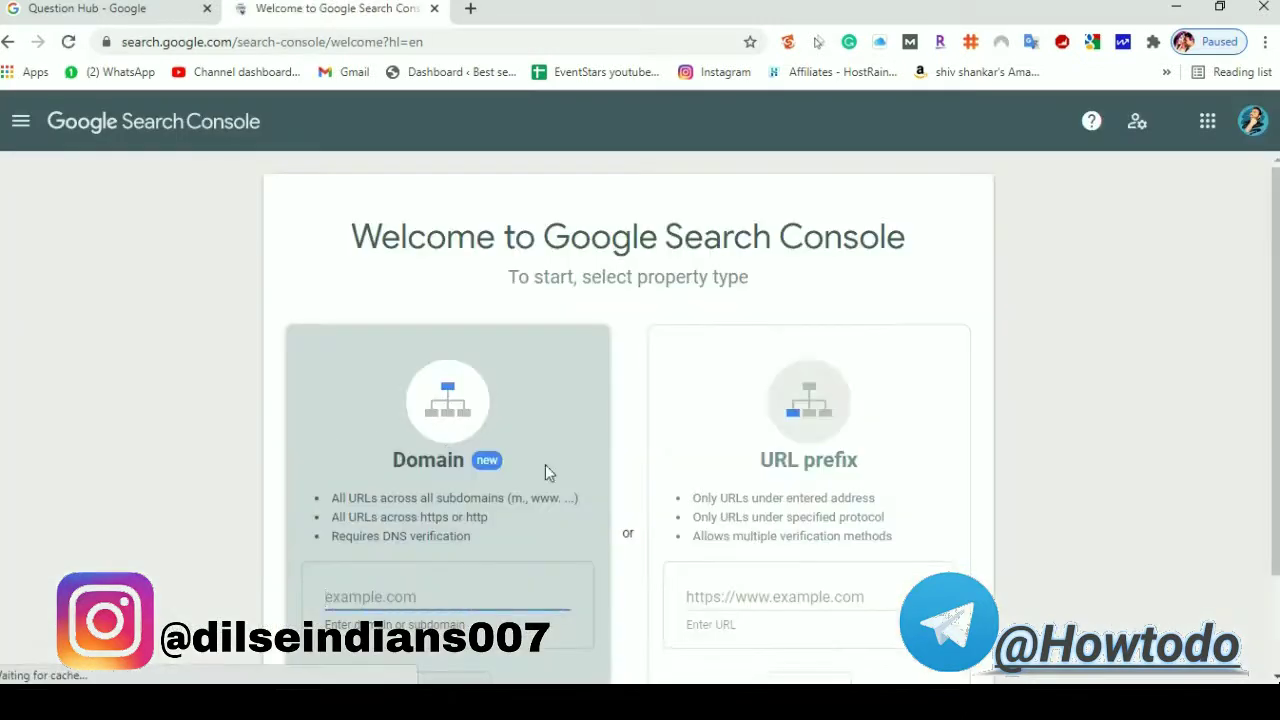
pyautogui.click(751, 591)
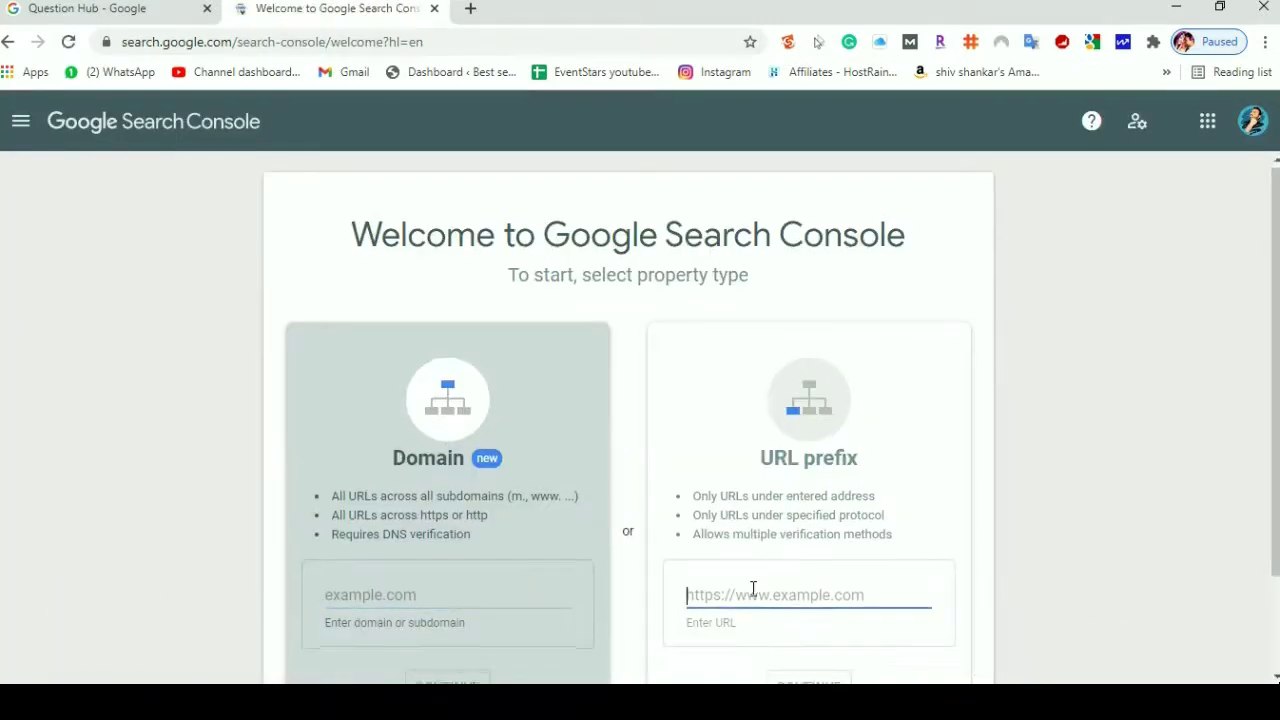
pyautogui.scroll(-1, 753, 589)
pyautogui.write('h')
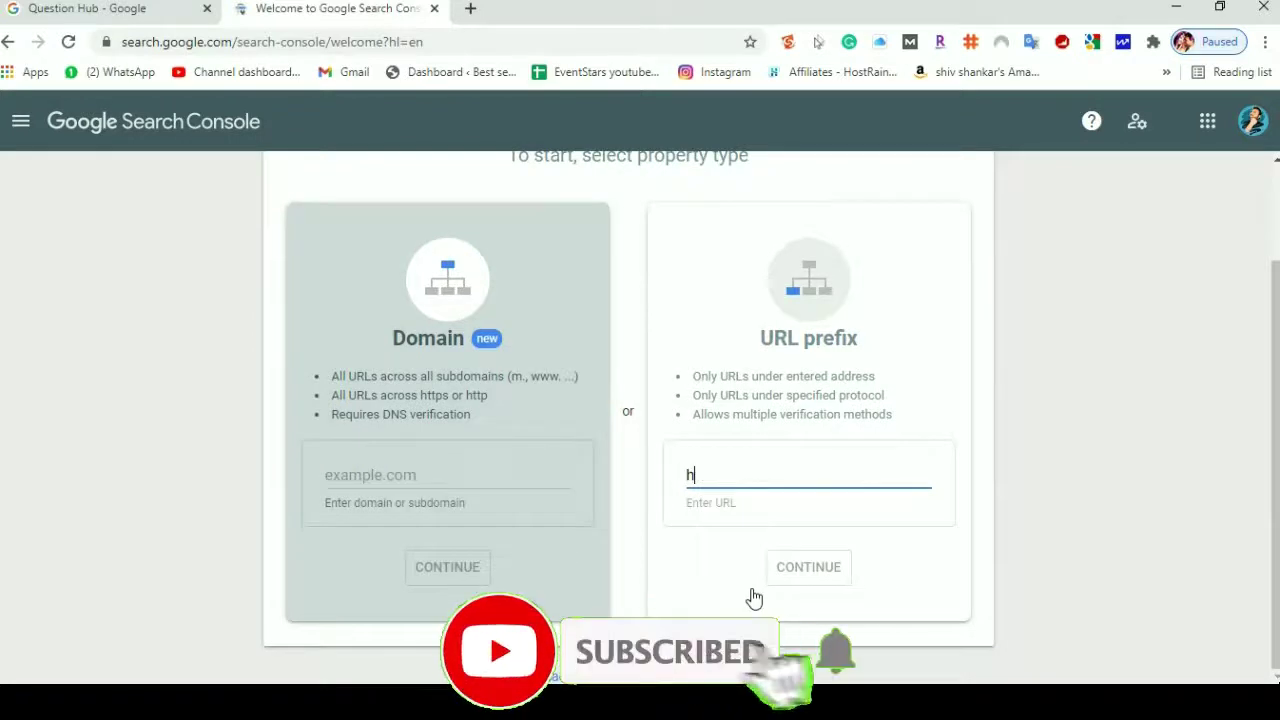
pyautogui.write('ttps')
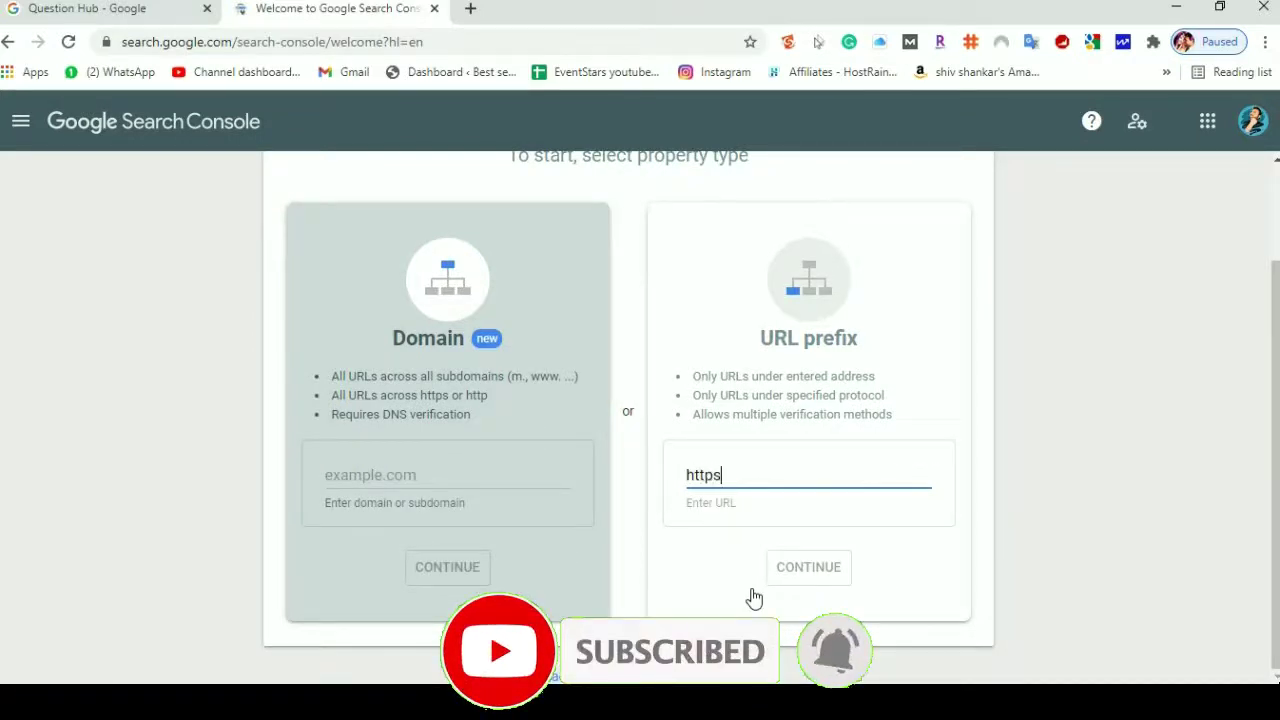
pyautogui.write('://')
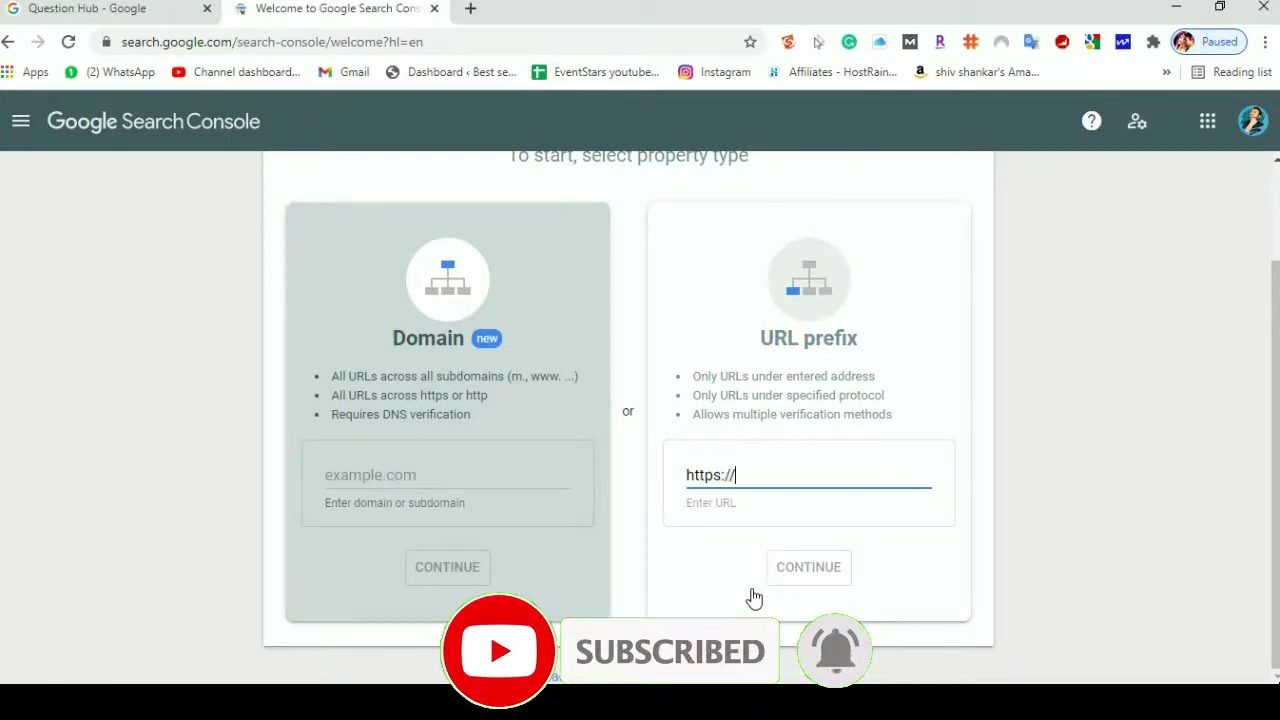
pyautogui.write('www.bloggersthinking.com')
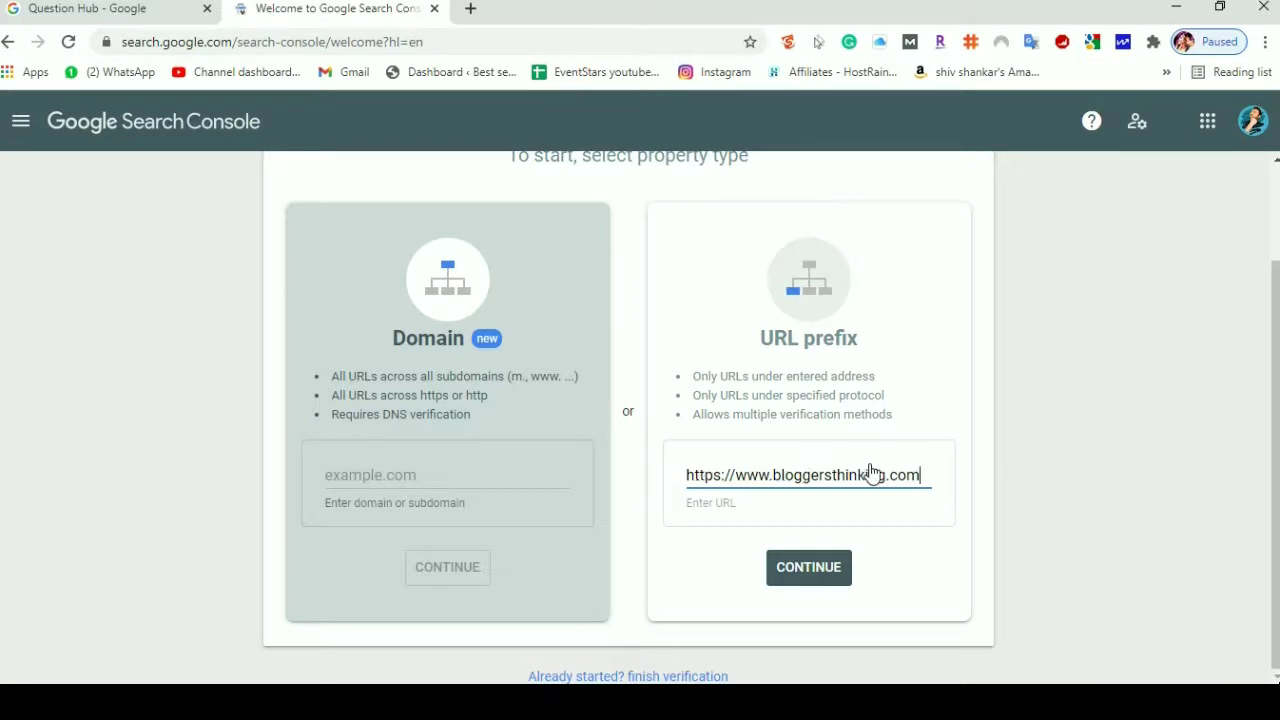
pyautogui.click(812, 568)
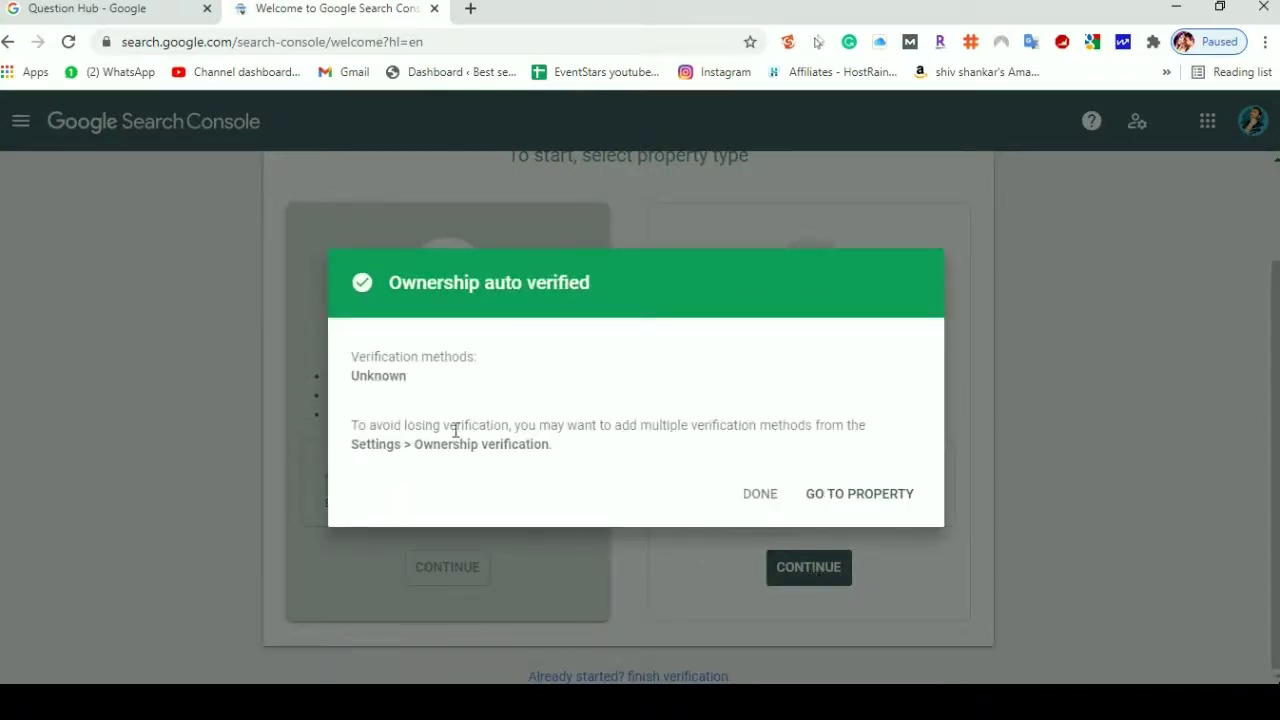
pyautogui.click(843, 500)
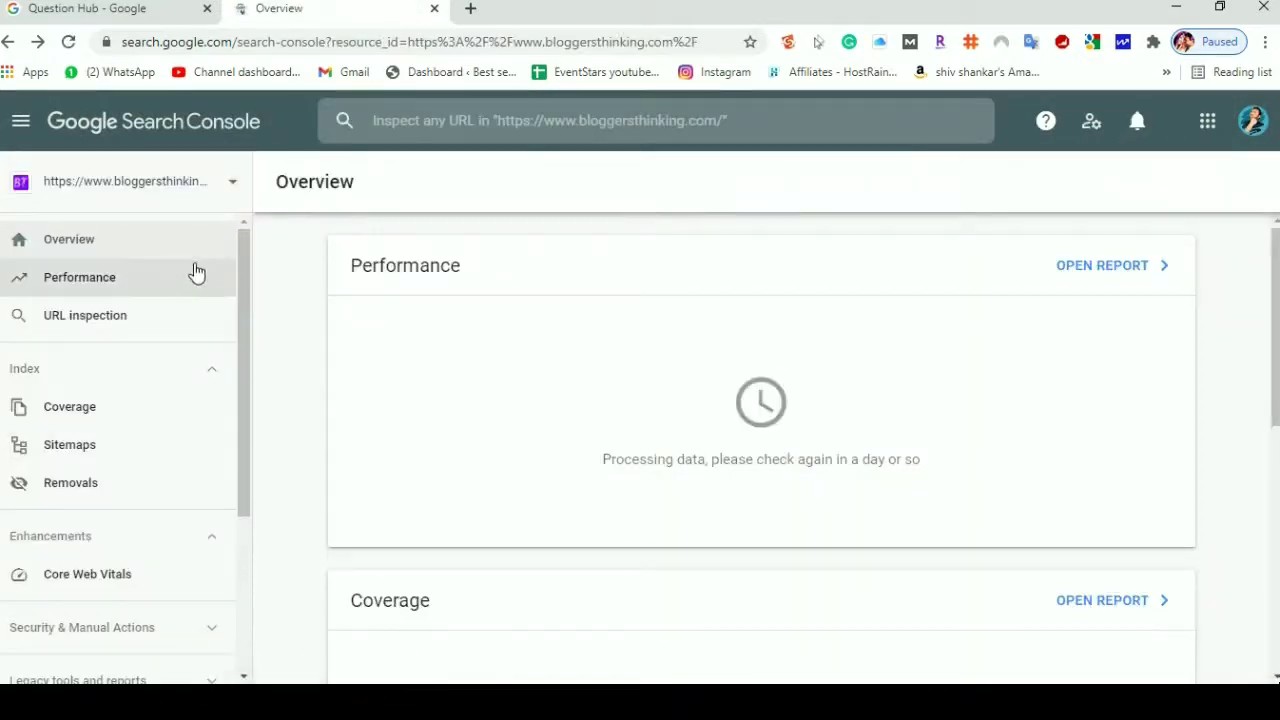
pyautogui.scroll(-5, 478, 414)
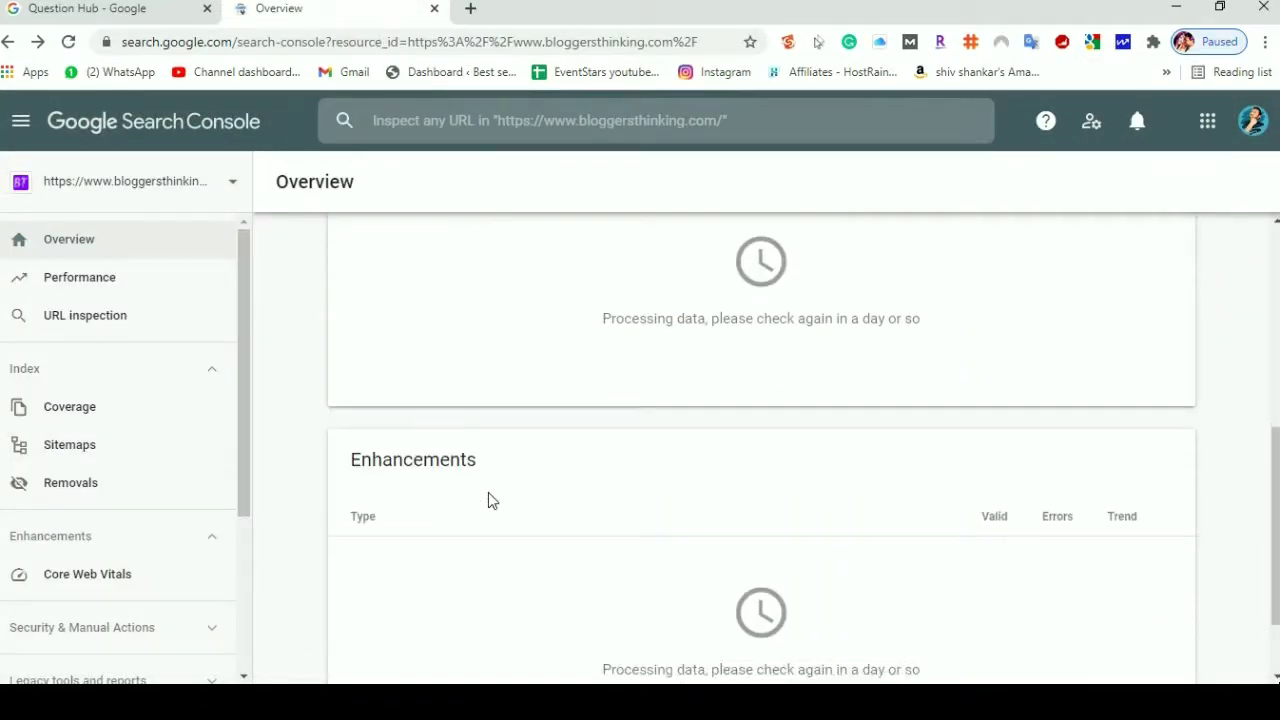
pyautogui.scroll(5, 488, 500)
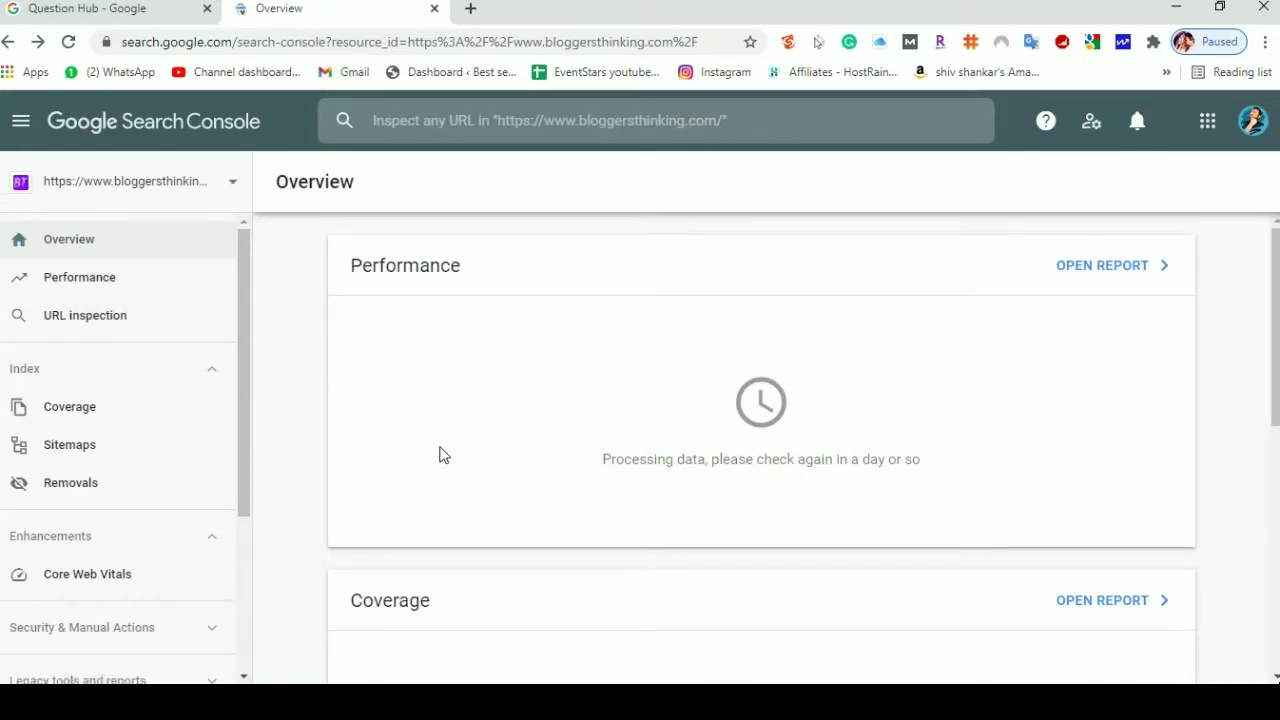
# Switch to Gmail in a new tab and examine the top performance metrics in the Google Analytics March snapshot email.
pyautogui.click(470, 8)
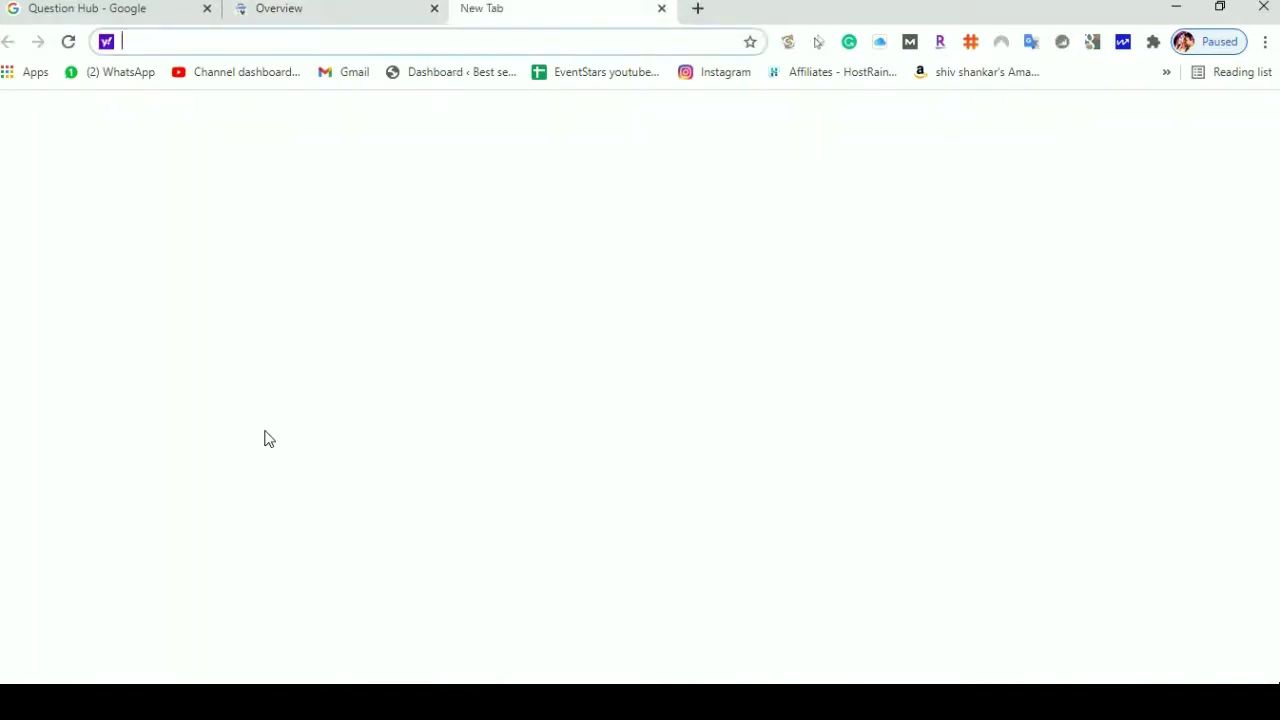
pyautogui.click(354, 74)
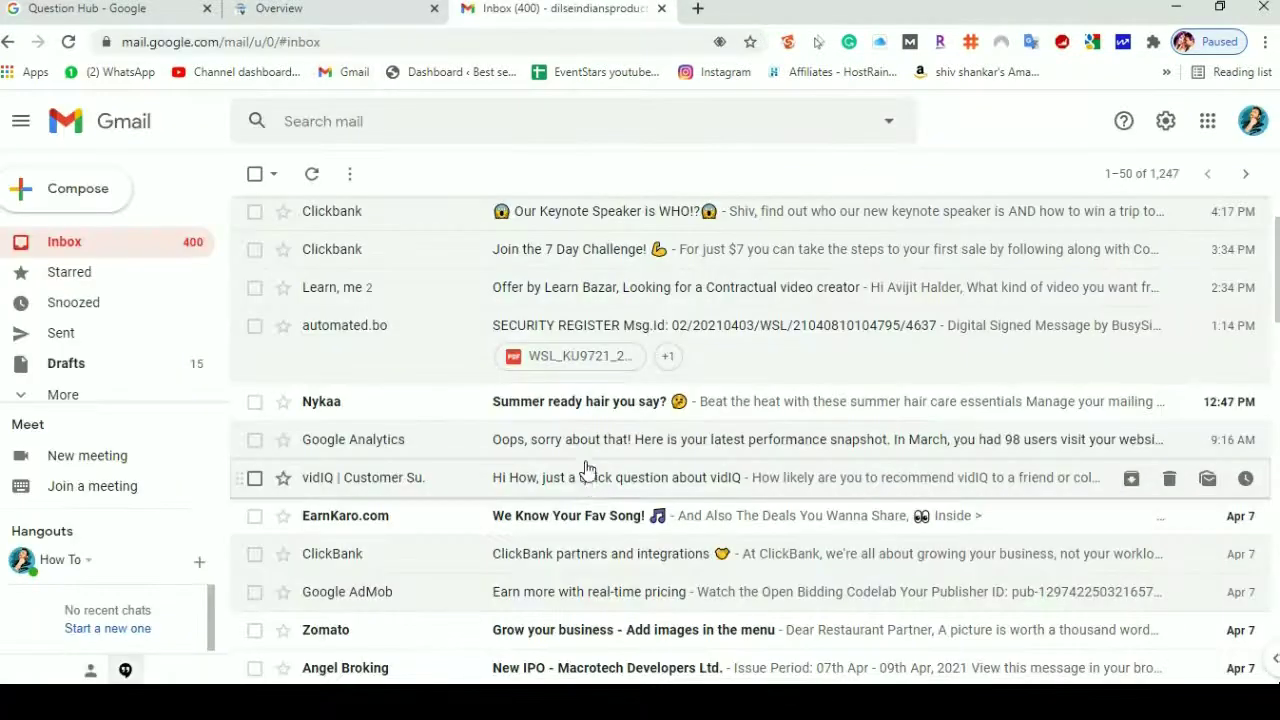
pyautogui.click(583, 443)
pyautogui.scroll(-4, 586, 434)
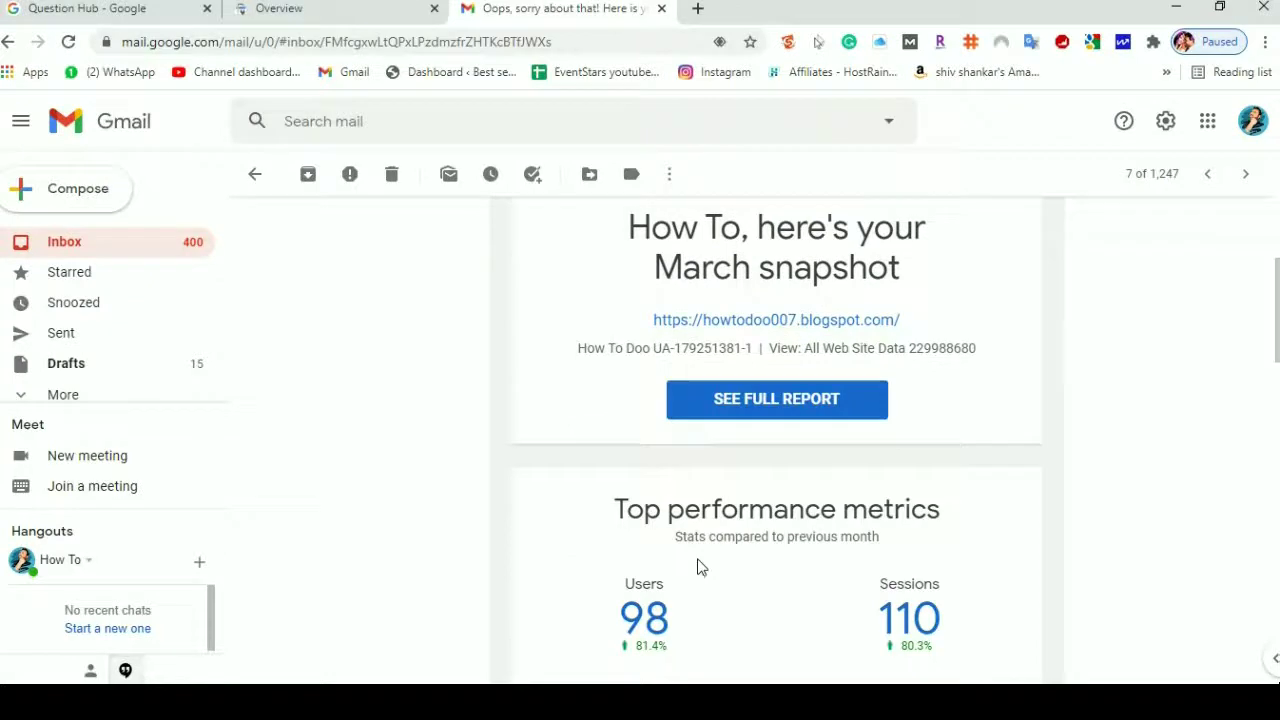
pyautogui.scroll(-3, 680, 575)
pyautogui.scroll(1, 670, 515)
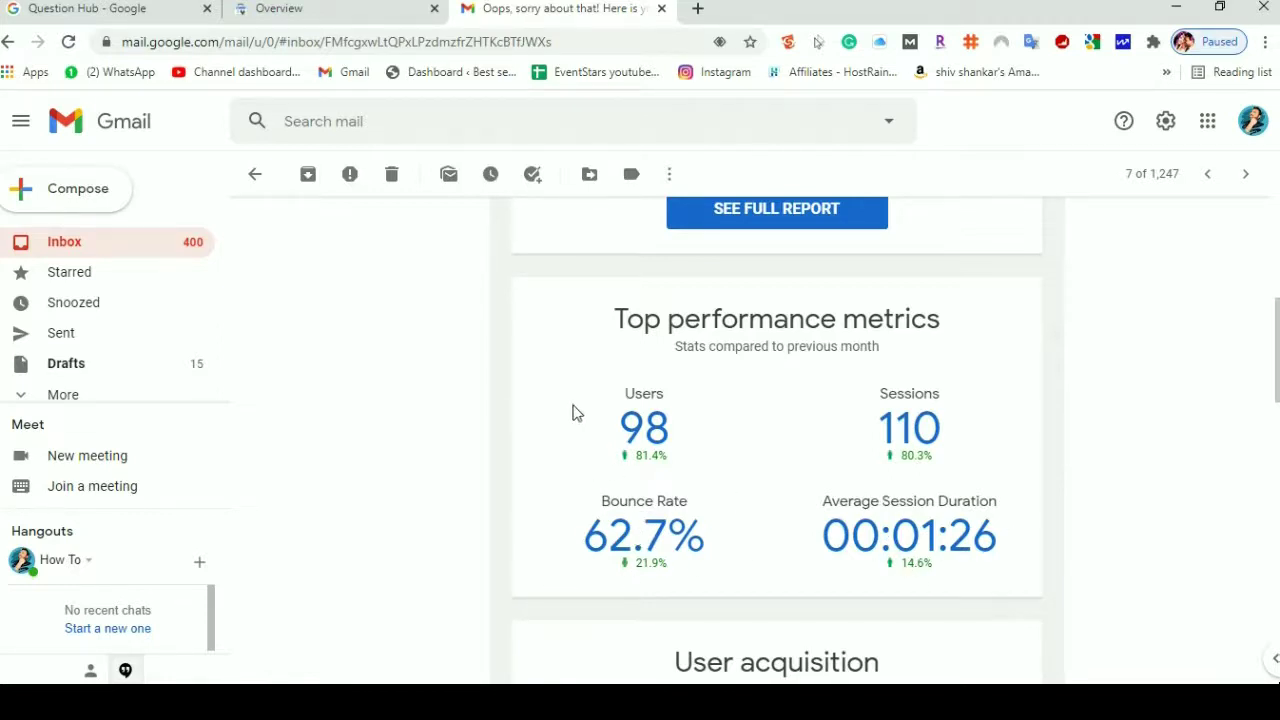
# Launch Question Hub from its home page and complete the sign-up with all listed sites, English and Hindi questions, and India as country.
pyautogui.click(285, 9)
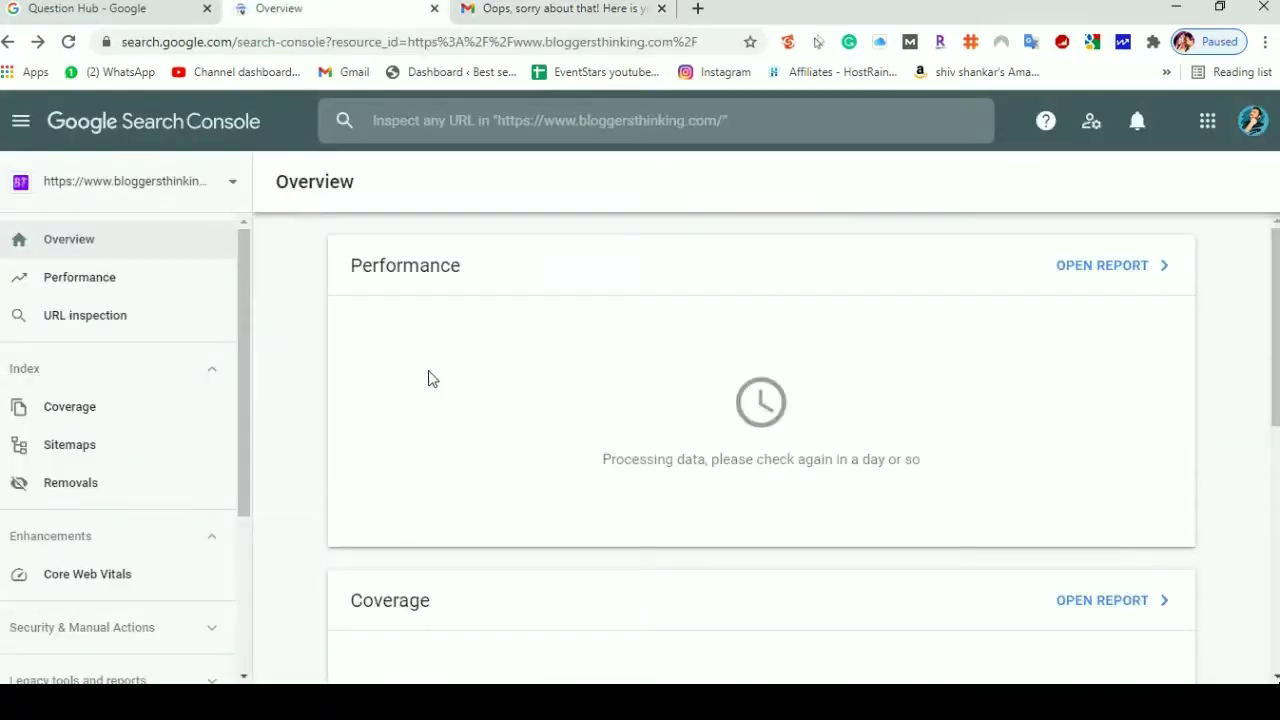
pyautogui.click(98, 10)
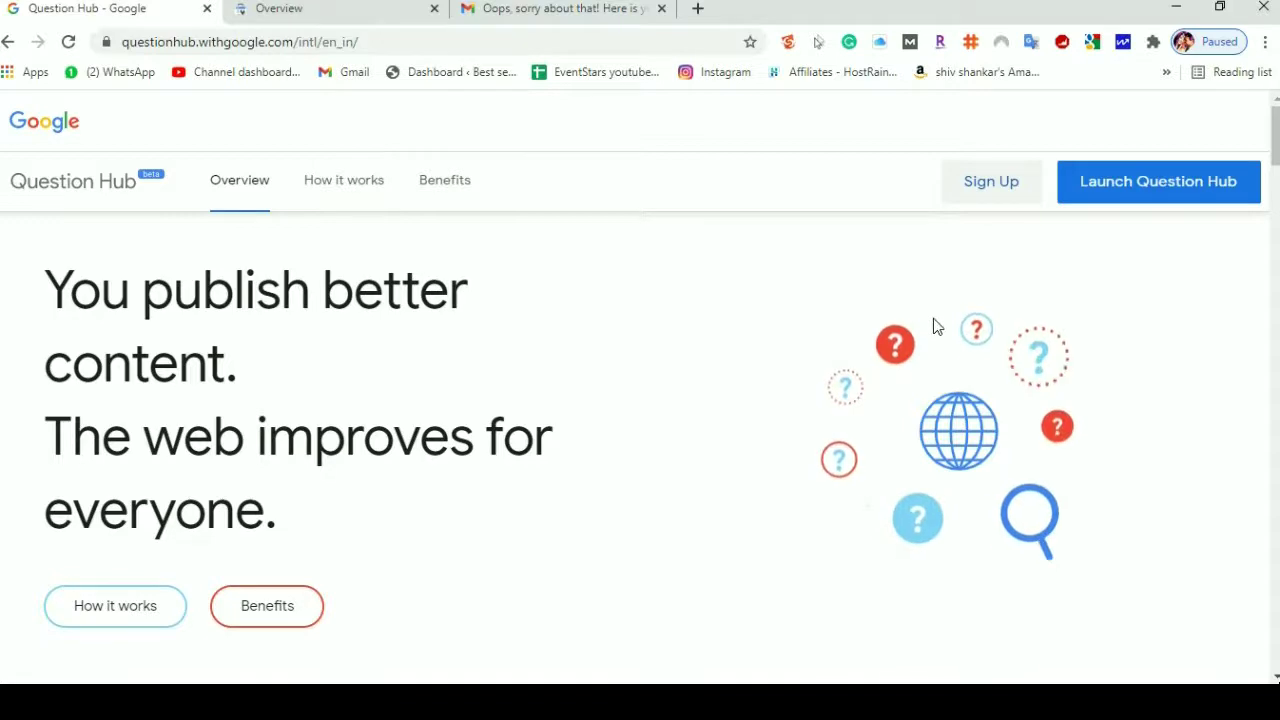
pyautogui.scroll(-6, 529, 526)
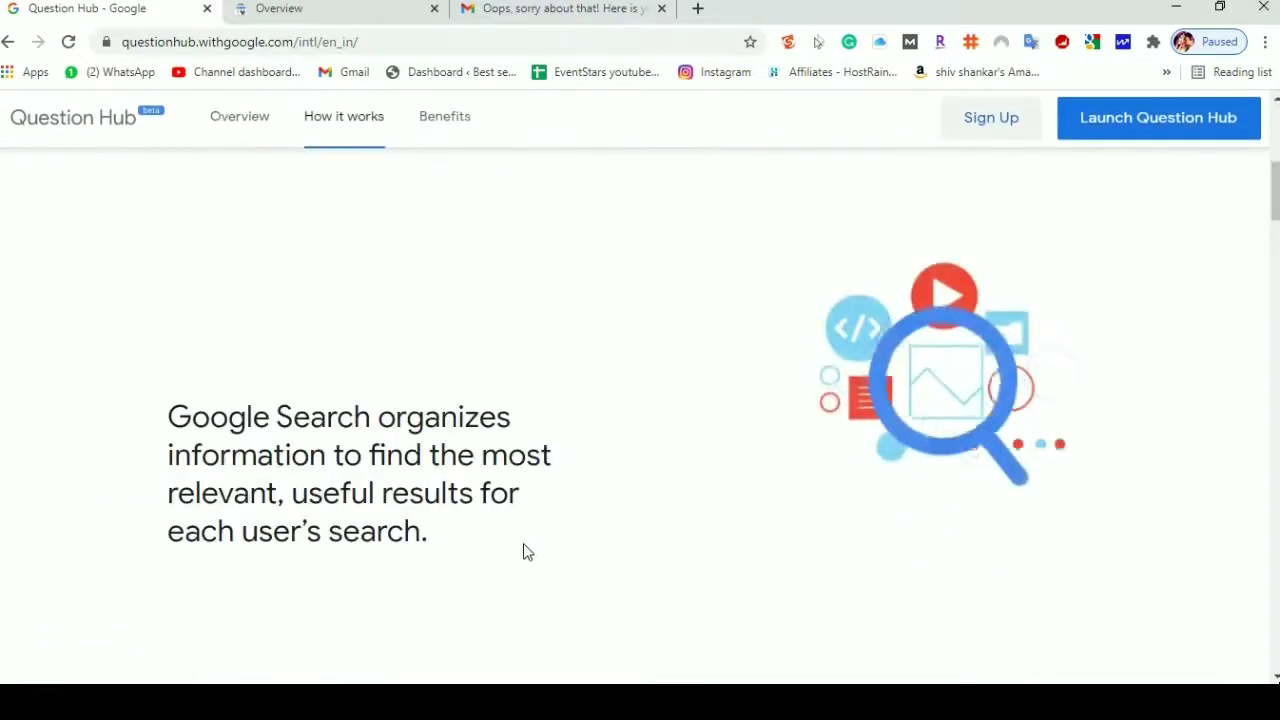
pyautogui.scroll(7, 526, 567)
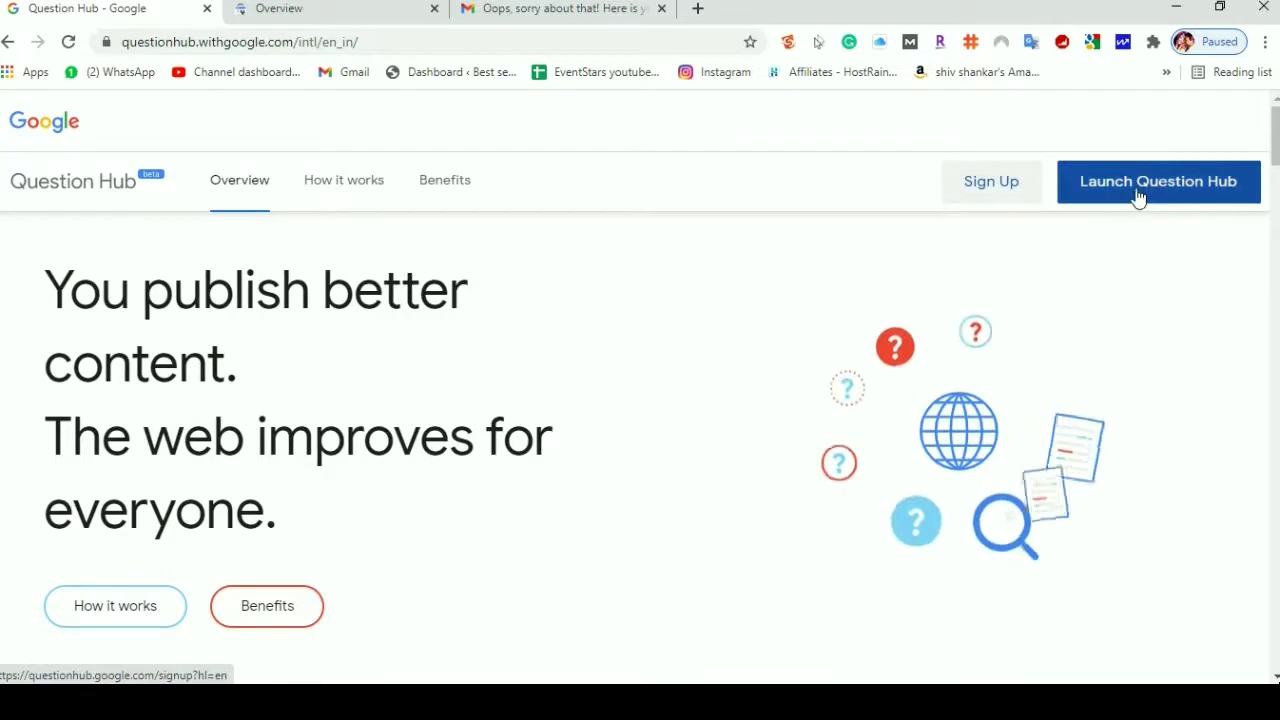
pyautogui.click(1136, 200)
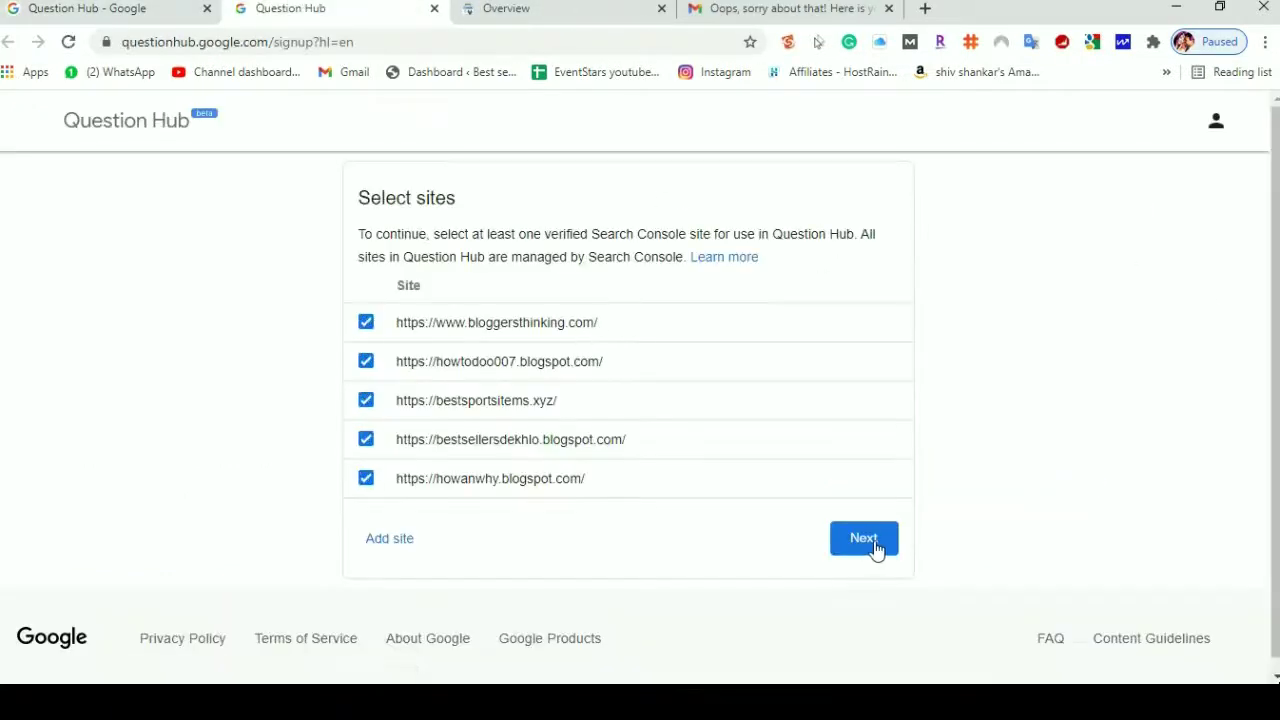
pyautogui.click(877, 549)
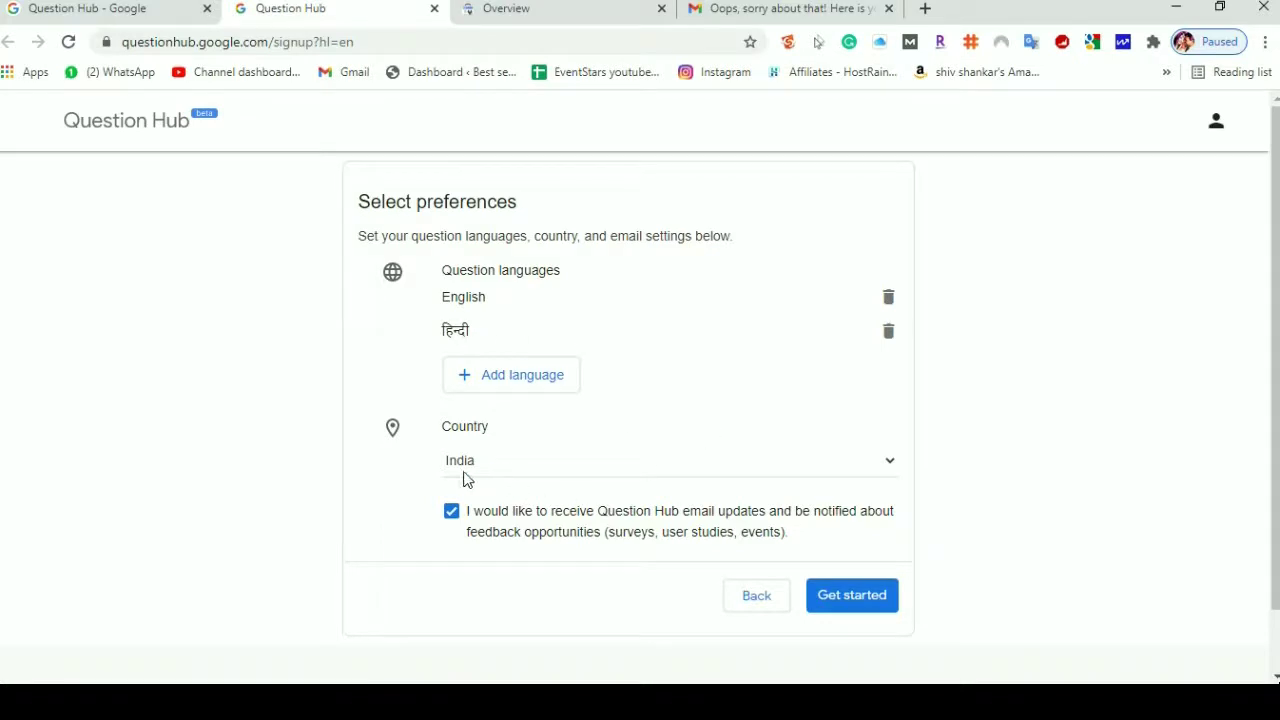
pyautogui.click(849, 609)
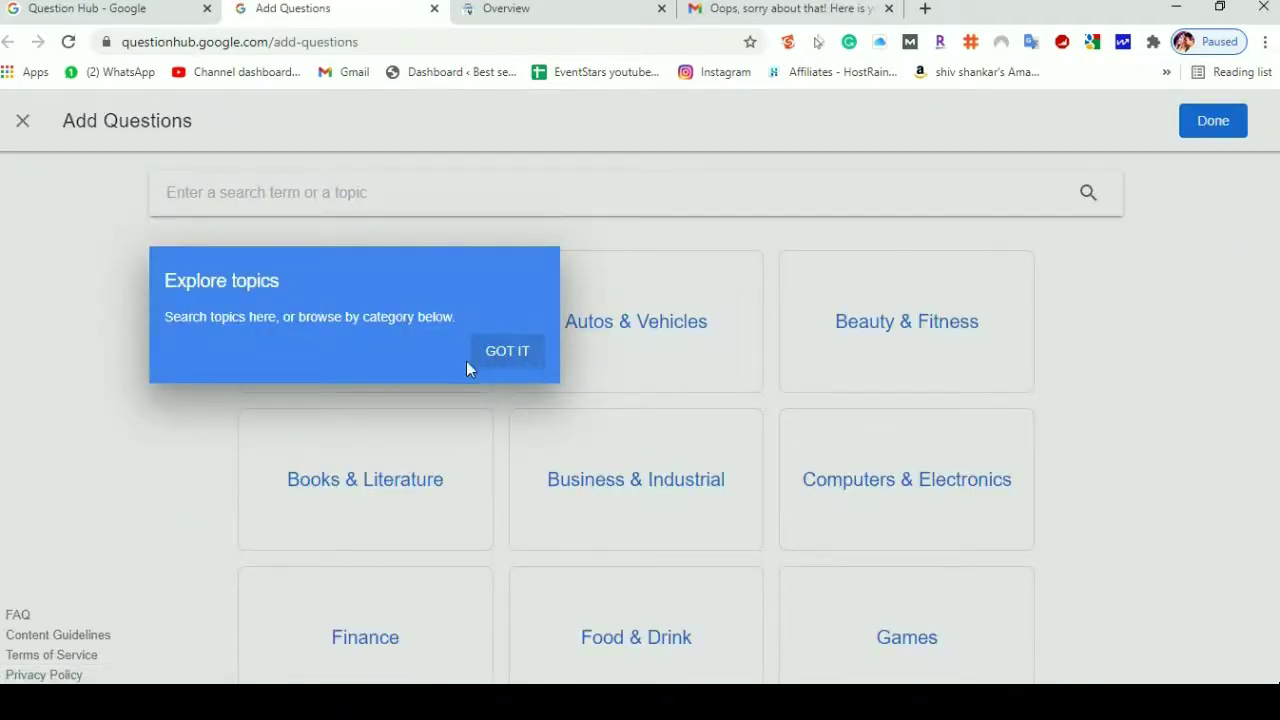
# Dismiss the Explore topics tip and look through the Add Questions categories down to Geography.
pyautogui.click(497, 357)
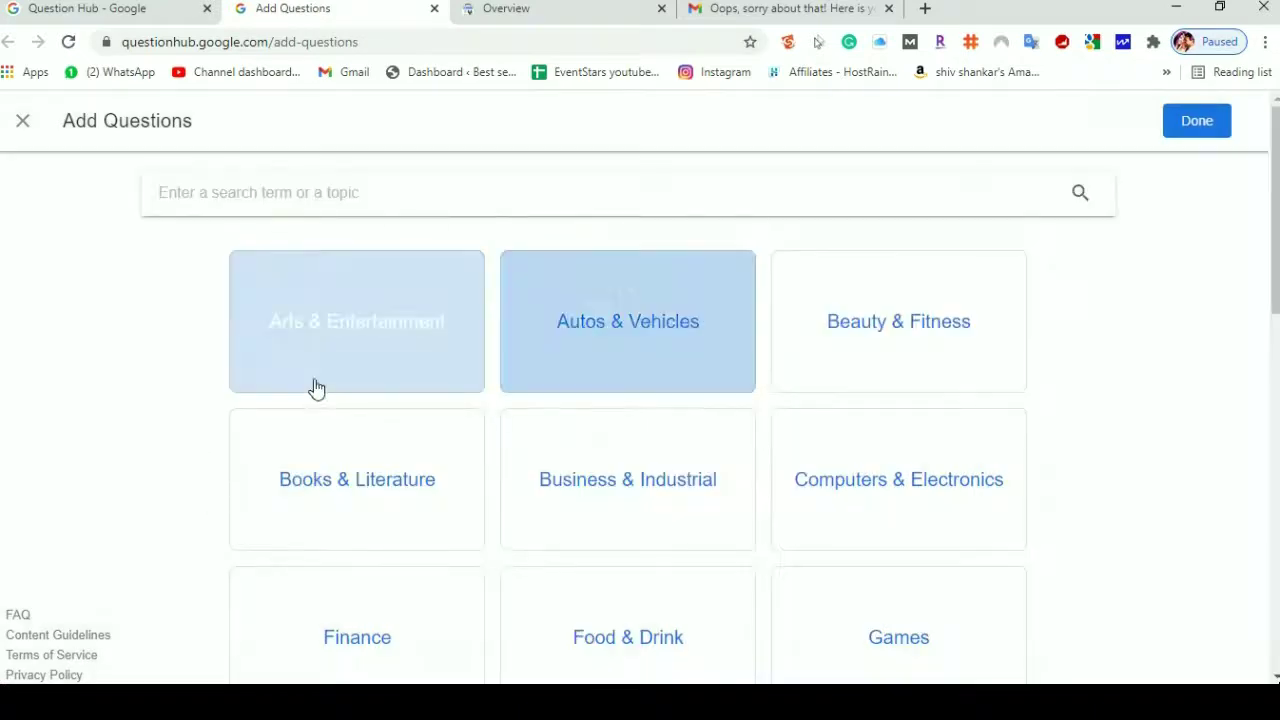
pyautogui.click(335, 330)
pyautogui.scroll(-10, 341, 335)
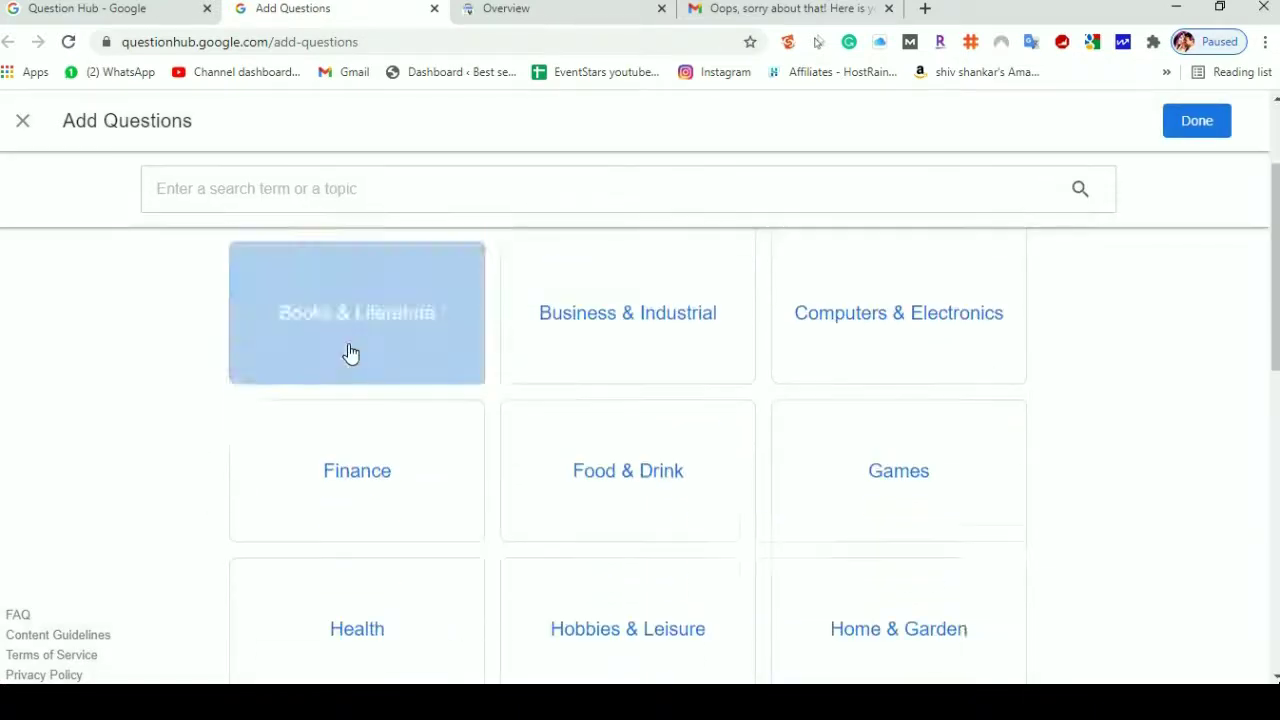
pyautogui.scroll(-1, 374, 456)
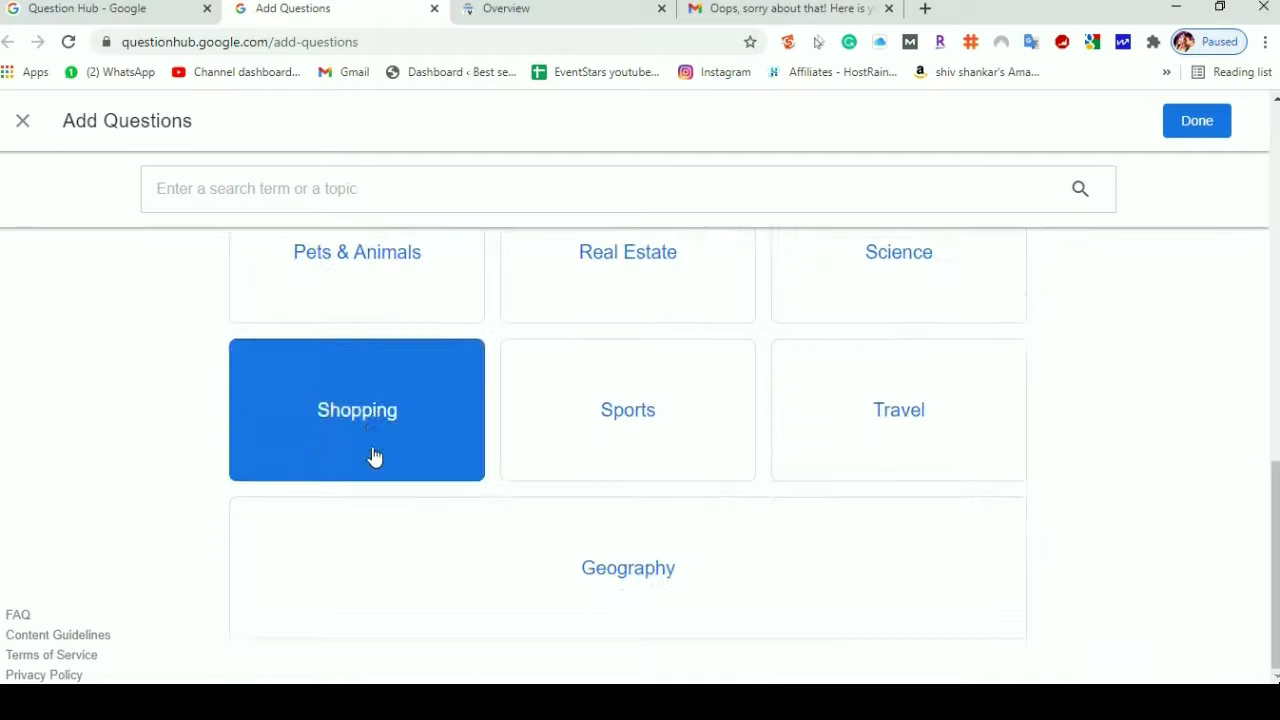
# Open the Food & Drink category, dismiss the Add topics tip, look through its topics and return to the category overview.
pyautogui.scroll(10, 377, 459)
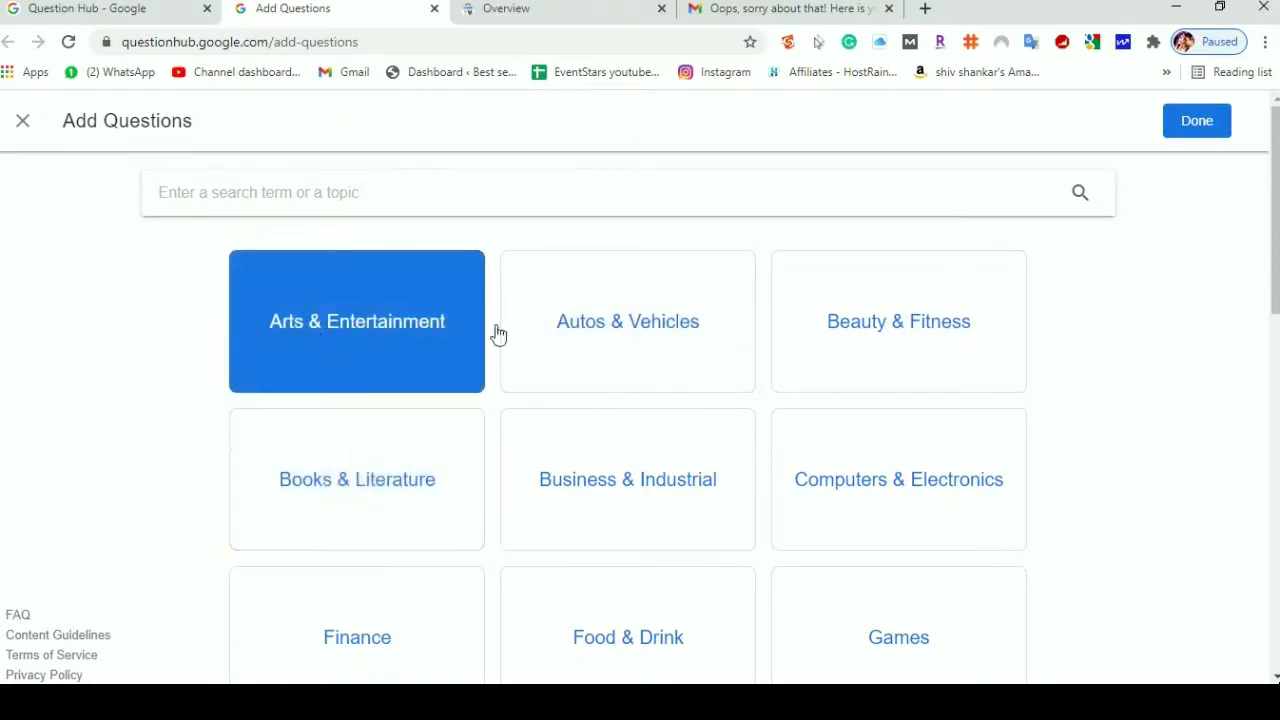
pyautogui.scroll(-3, 640, 450)
pyautogui.click(605, 372)
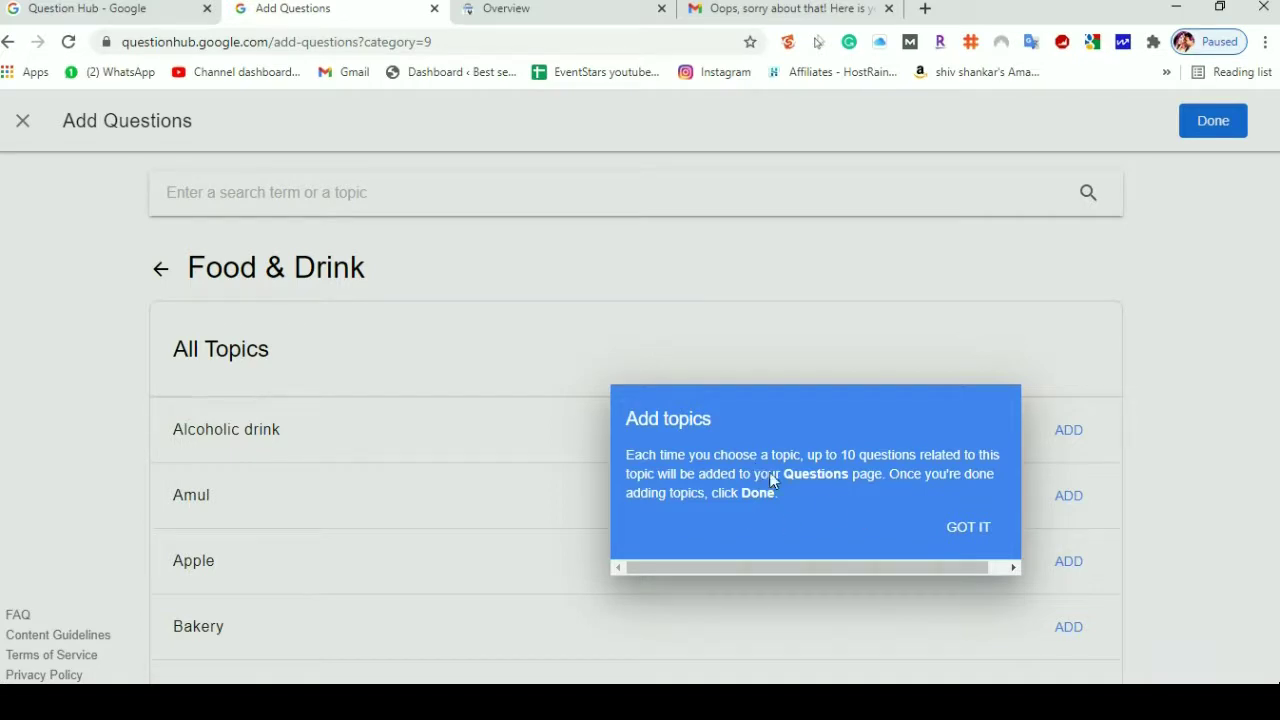
pyautogui.click(968, 528)
pyautogui.scroll(-10, 476, 477)
pyautogui.scroll(-7, 515, 535)
pyautogui.scroll(15, 515, 535)
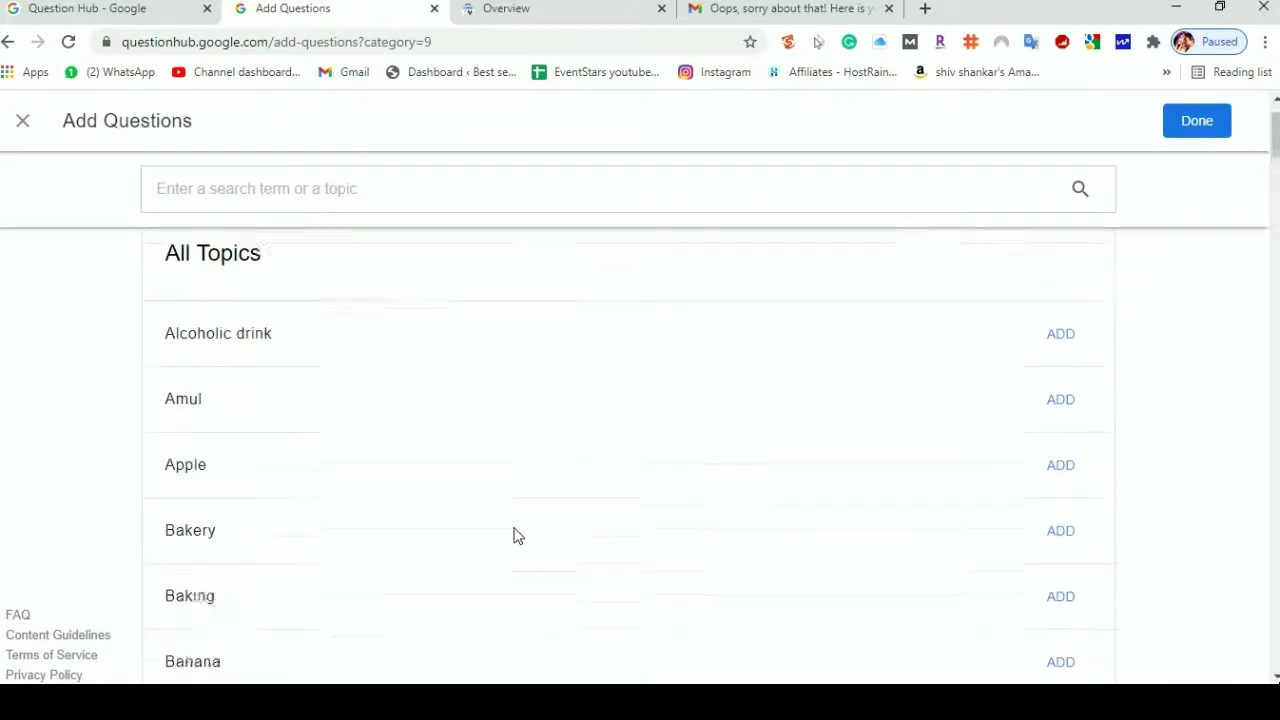
pyautogui.click(160, 269)
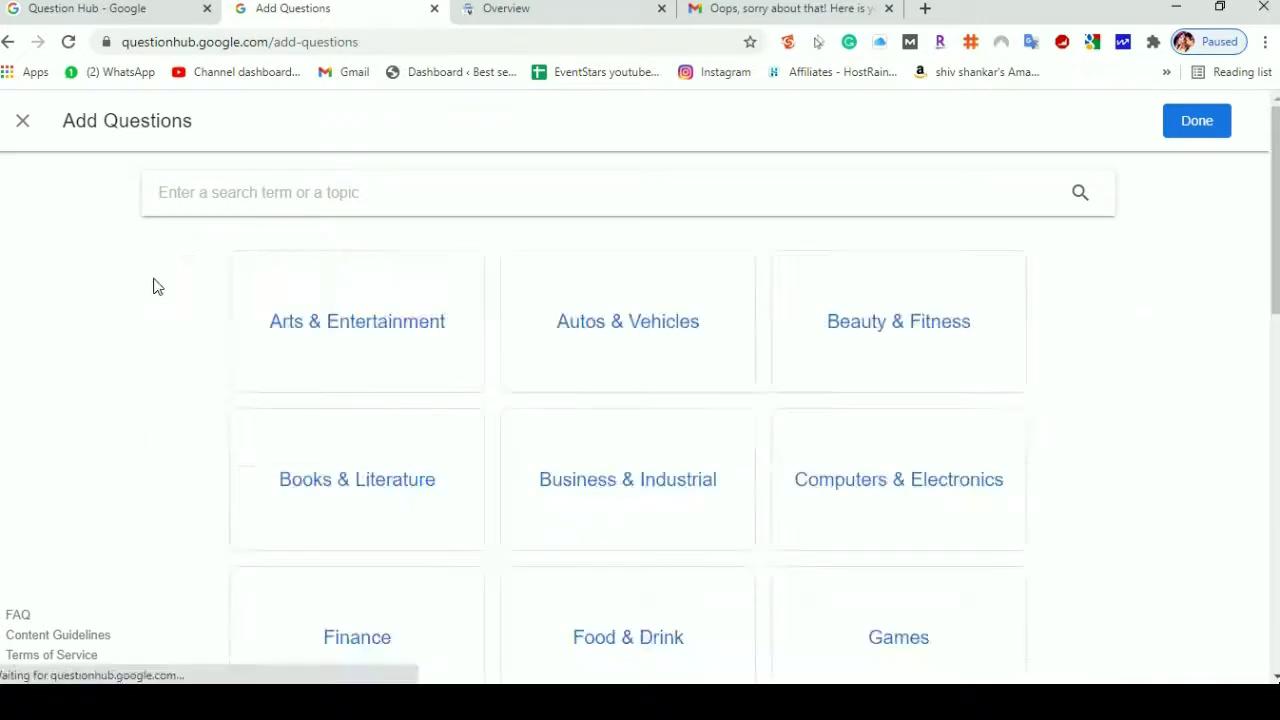
# Add the Batting topic from the Sports category, finish adding questions and dismiss the Answer Questions tip.
pyautogui.scroll(-7, 678, 446)
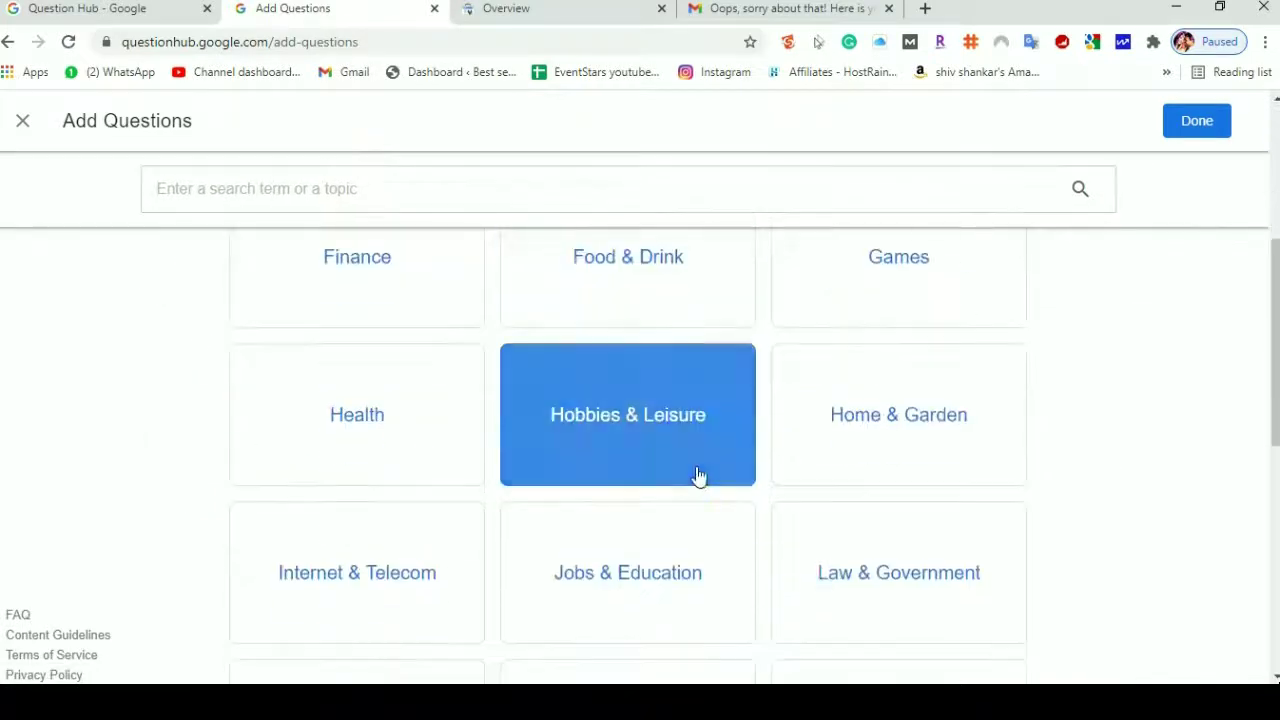
pyautogui.scroll(-3, 595, 588)
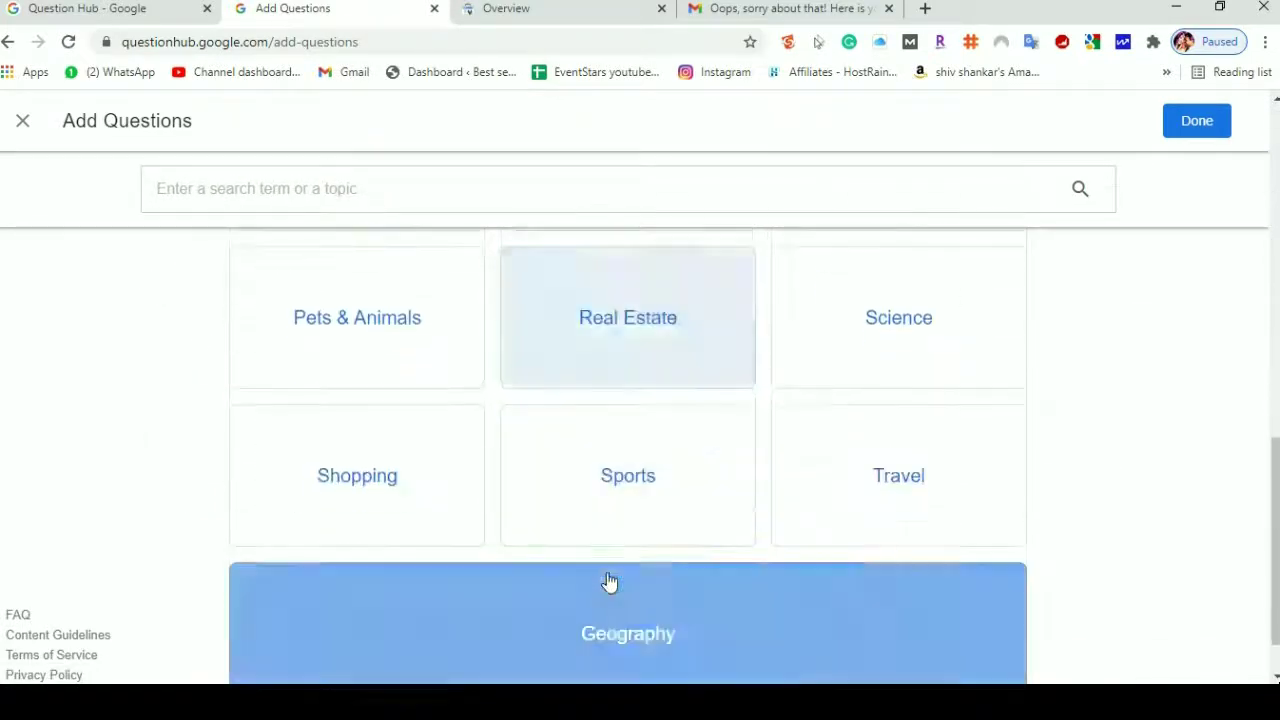
pyautogui.click(606, 477)
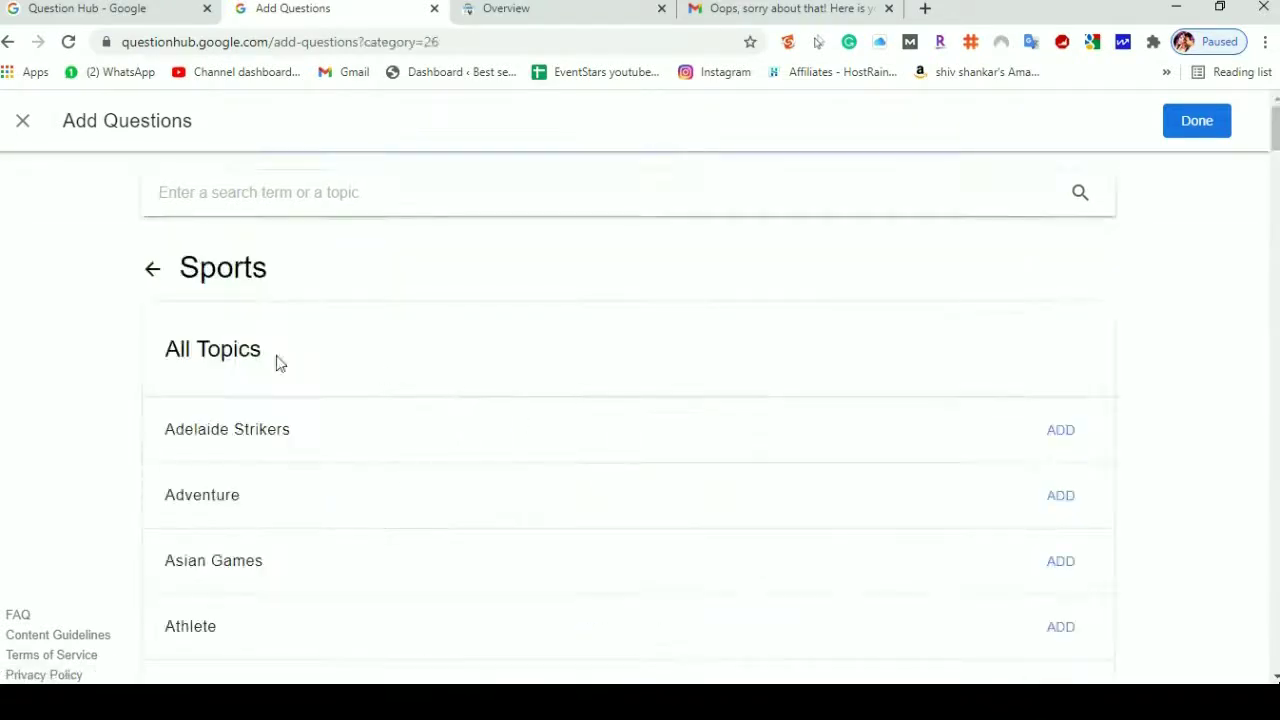
pyautogui.scroll(-3, 378, 457)
pyautogui.scroll(-2, 380, 470)
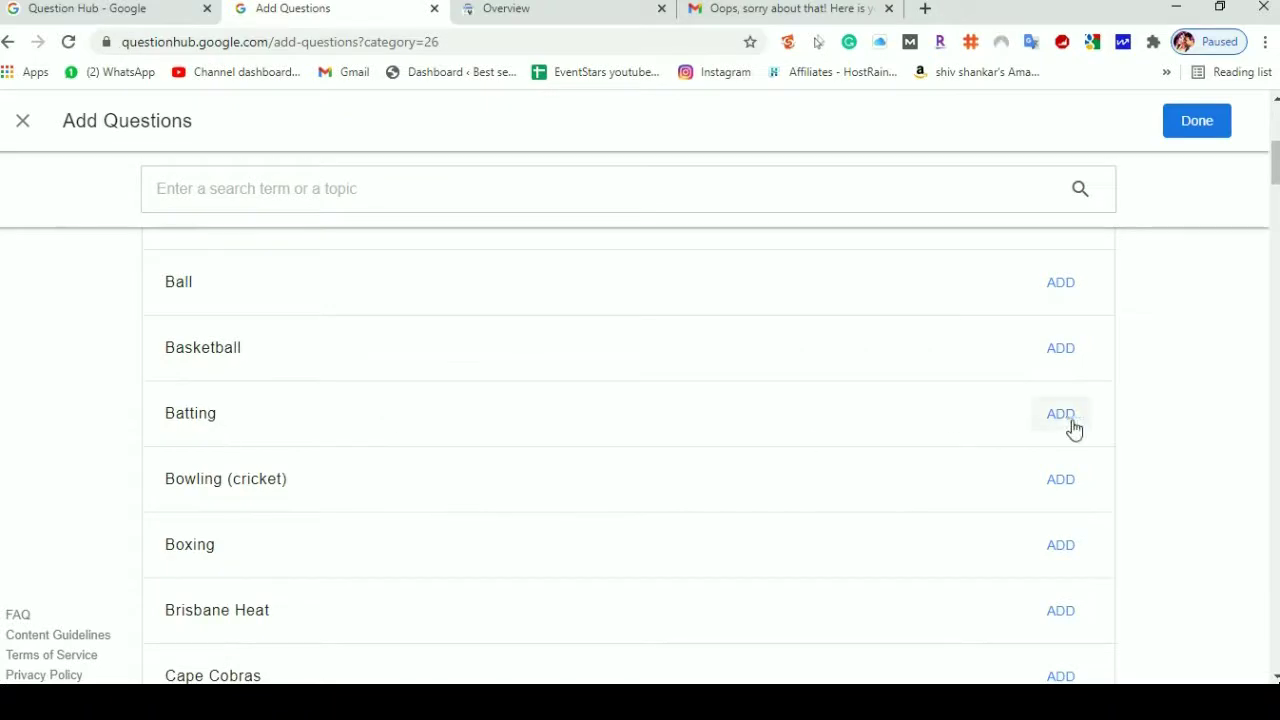
pyautogui.click(1062, 416)
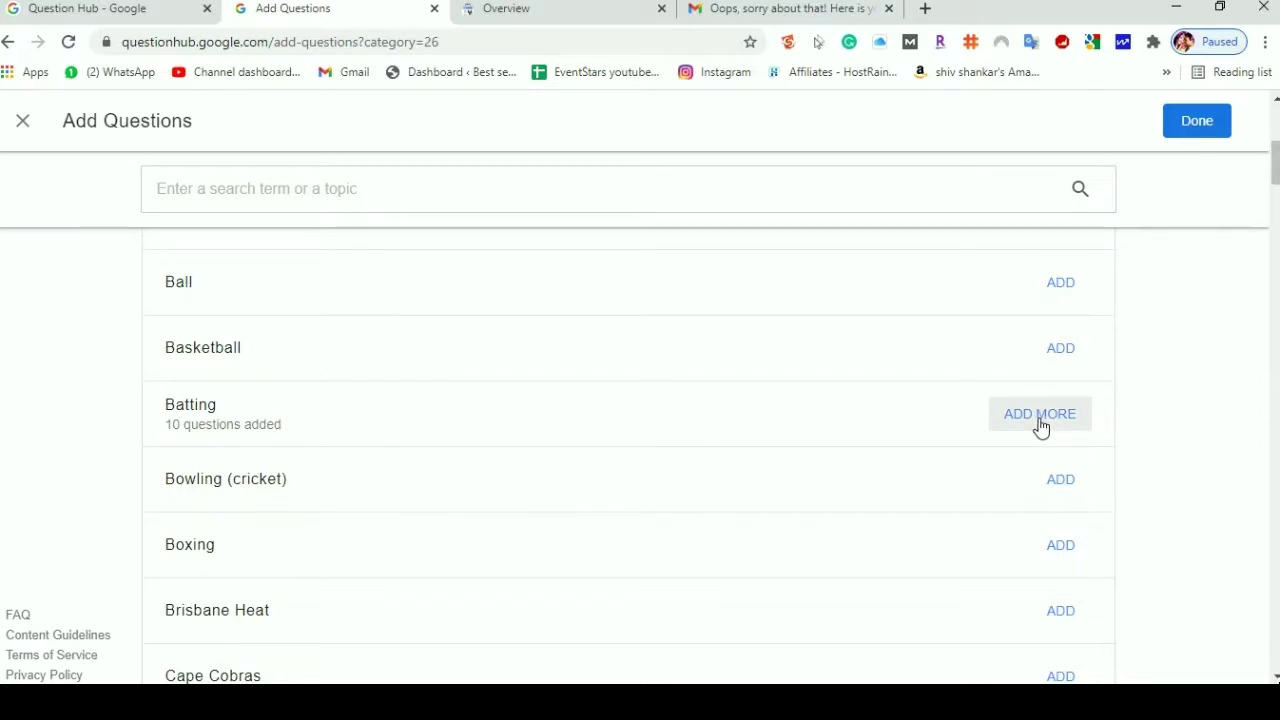
pyautogui.click(1190, 126)
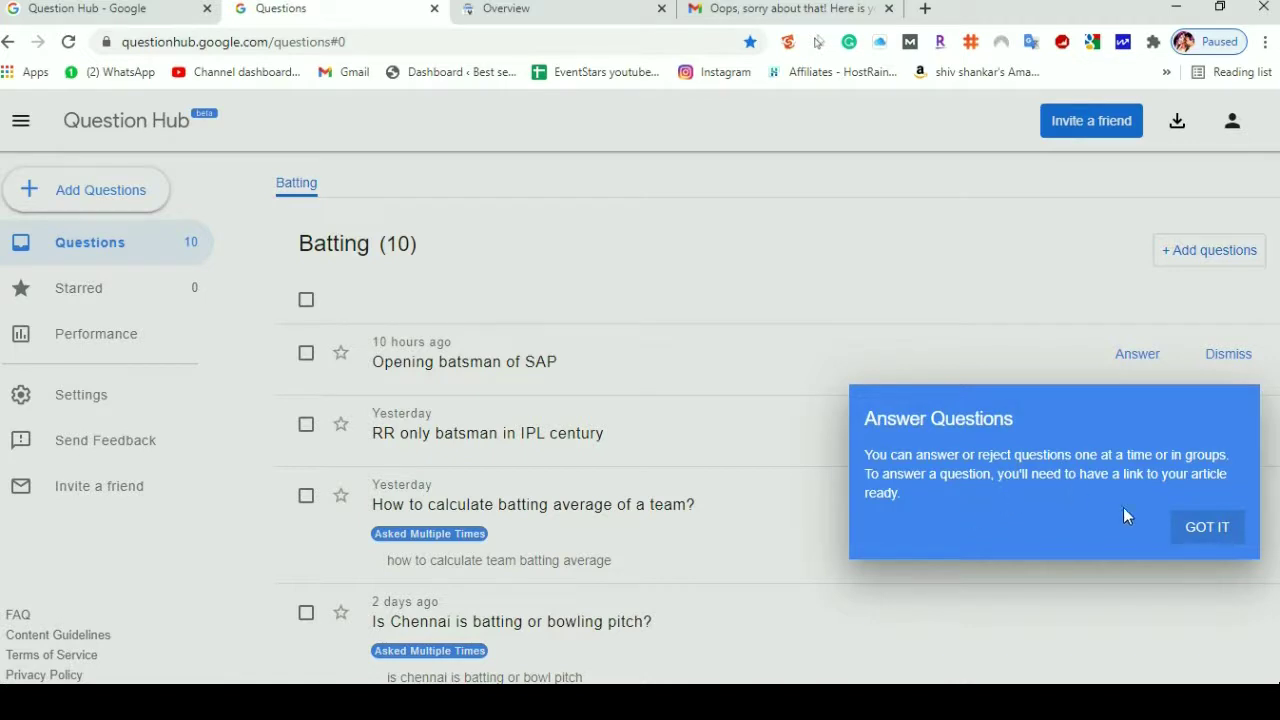
pyautogui.click(1207, 527)
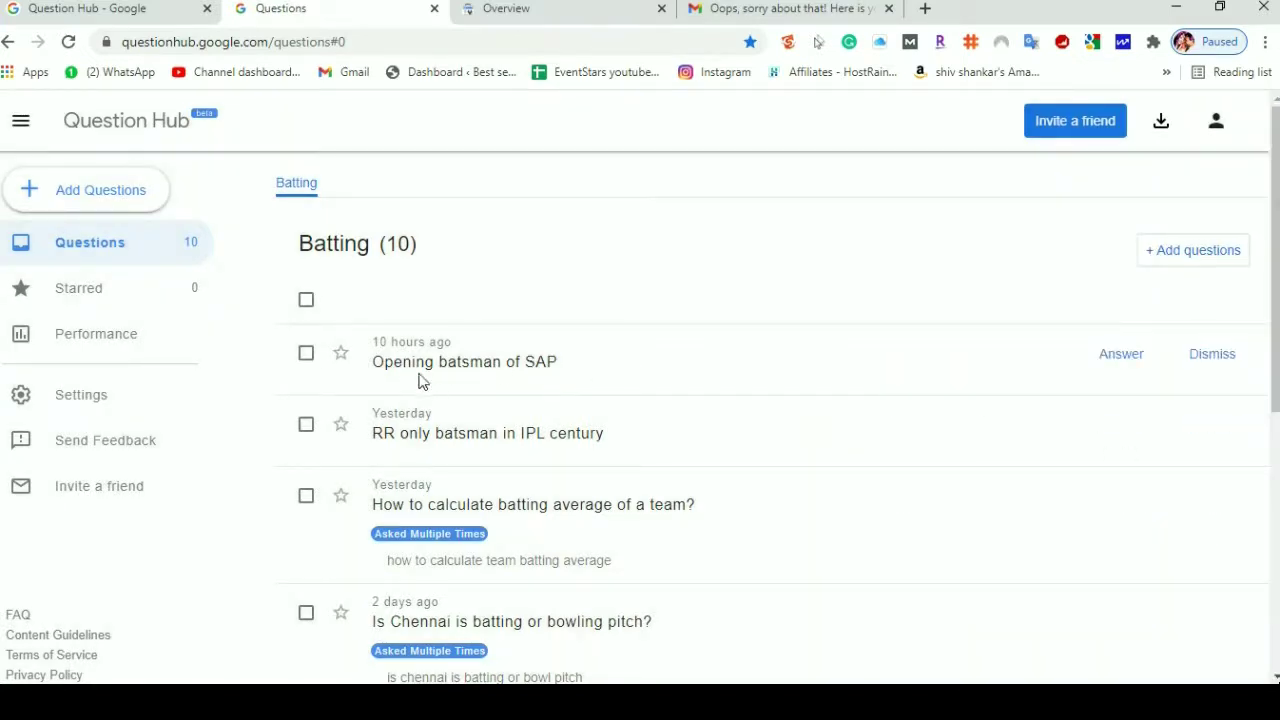
# Review the first Batting questions and view the answer form for "RR only batsman in IPL century", closing it without submitting.
pyautogui.scroll(-1, 525, 438)
pyautogui.scroll(-1, 457, 517)
pyautogui.scroll(1, 449, 503)
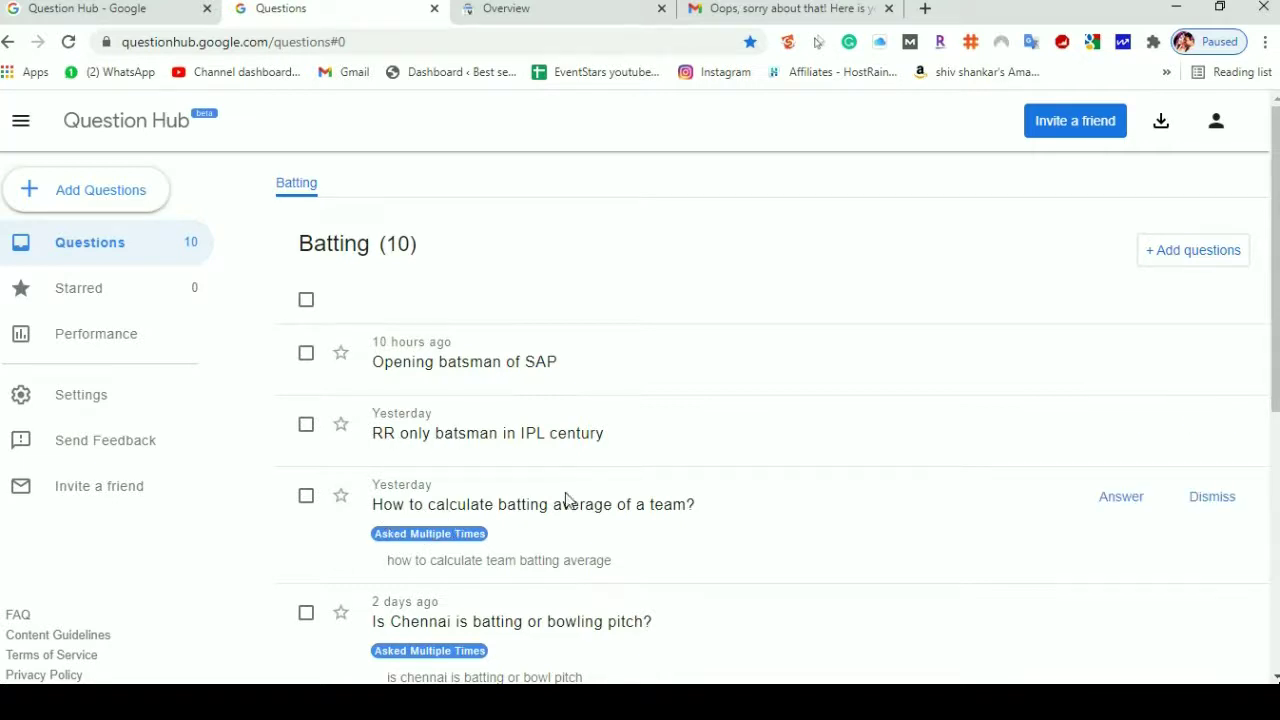
pyautogui.scroll(-1, 565, 500)
pyautogui.scroll(1, 430, 518)
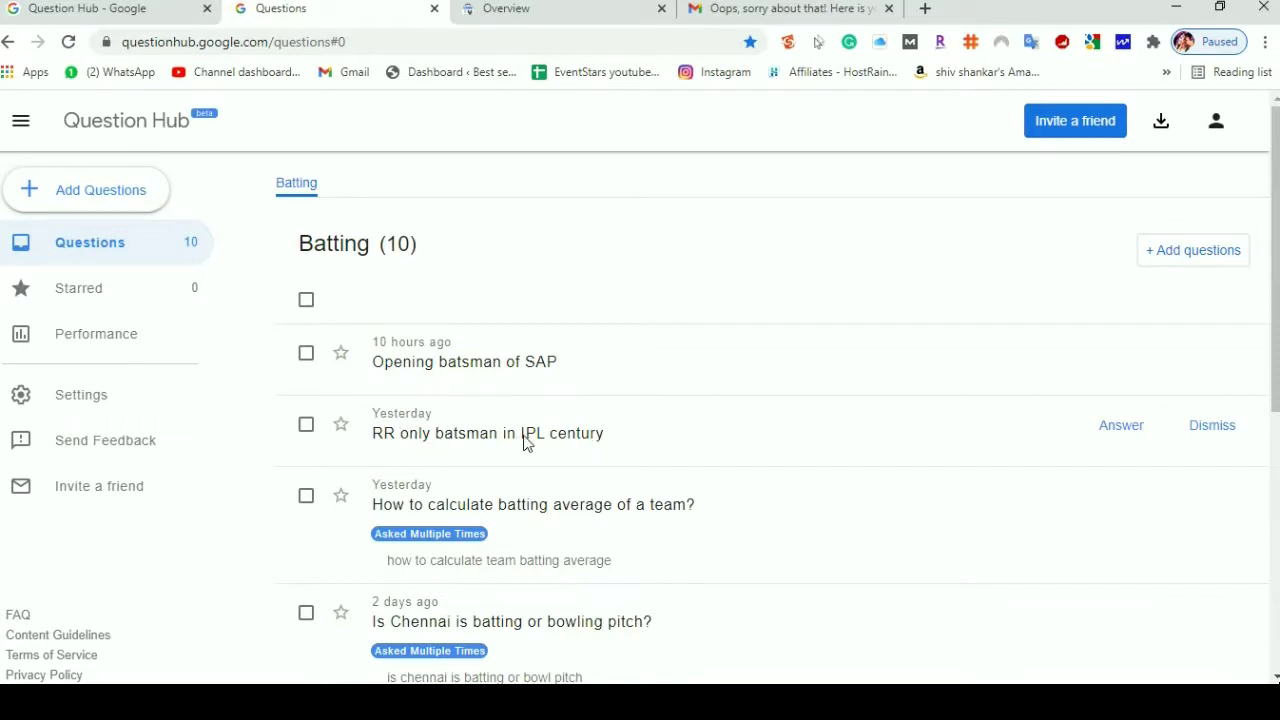
pyautogui.click(1122, 430)
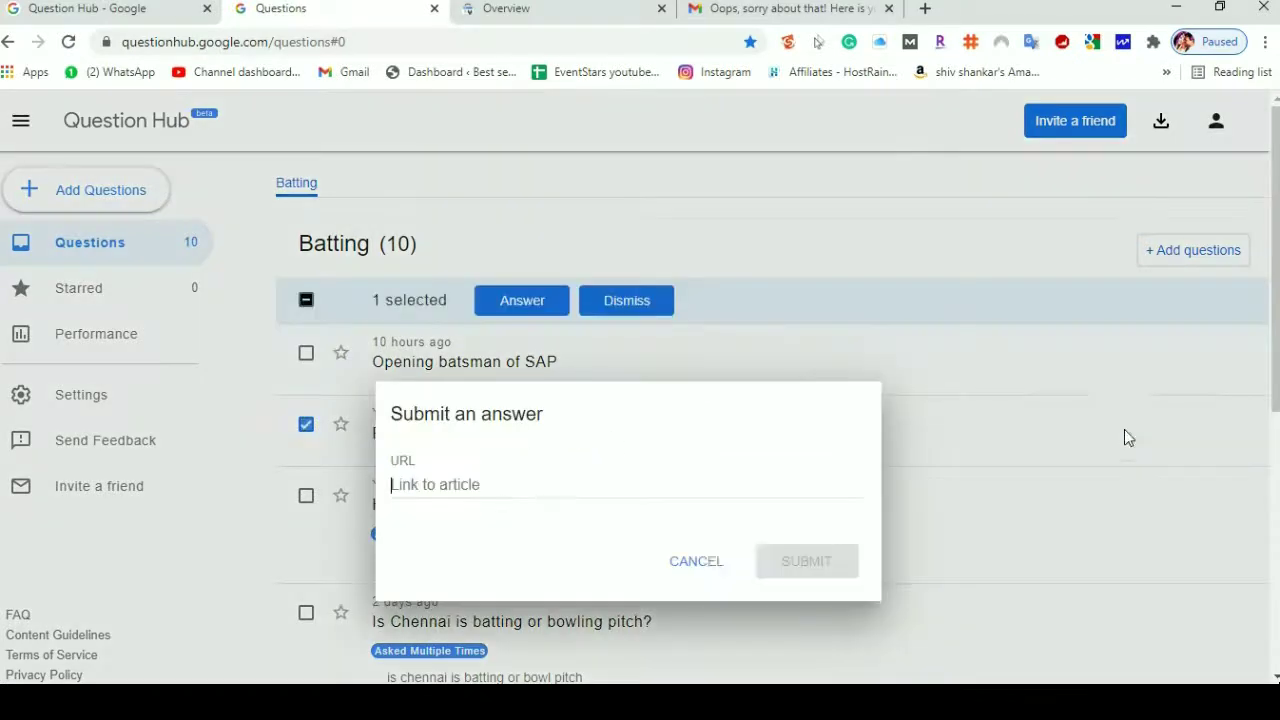
pyautogui.click(700, 563)
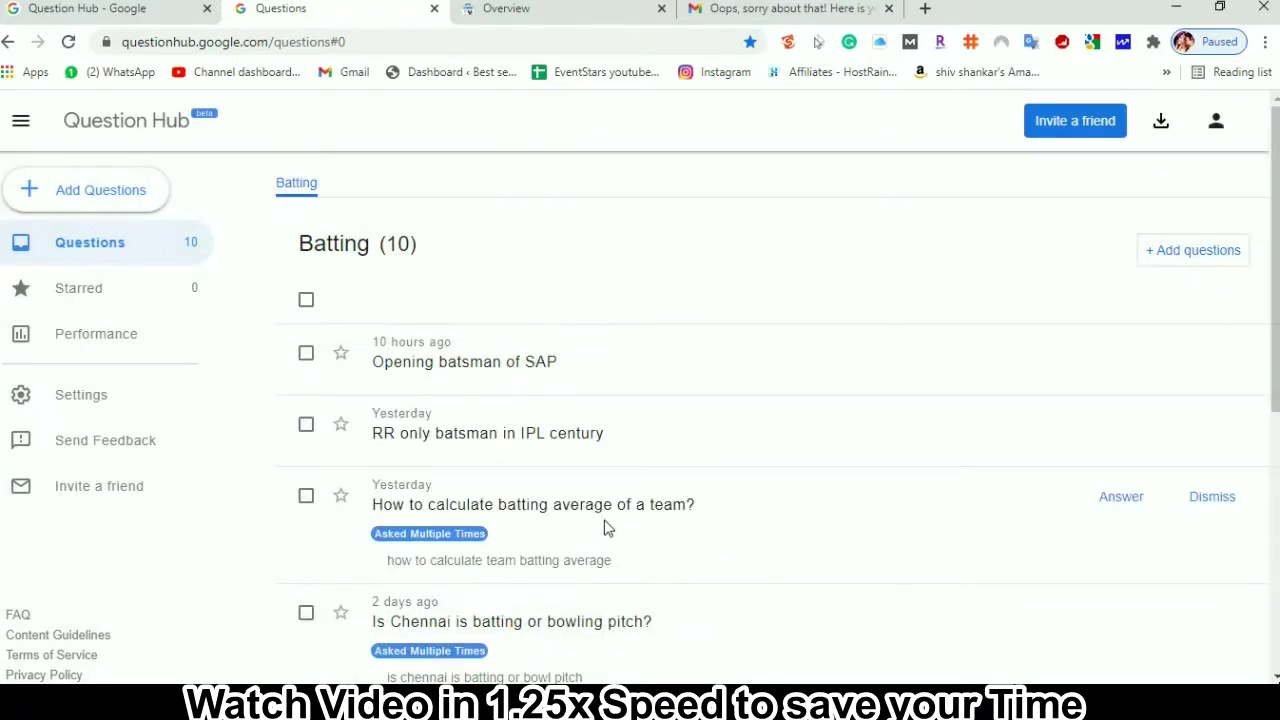
# Read through the whole Batting question list, including the questions marked Asked Multiple Times.
pyautogui.scroll(-2, 612, 530)
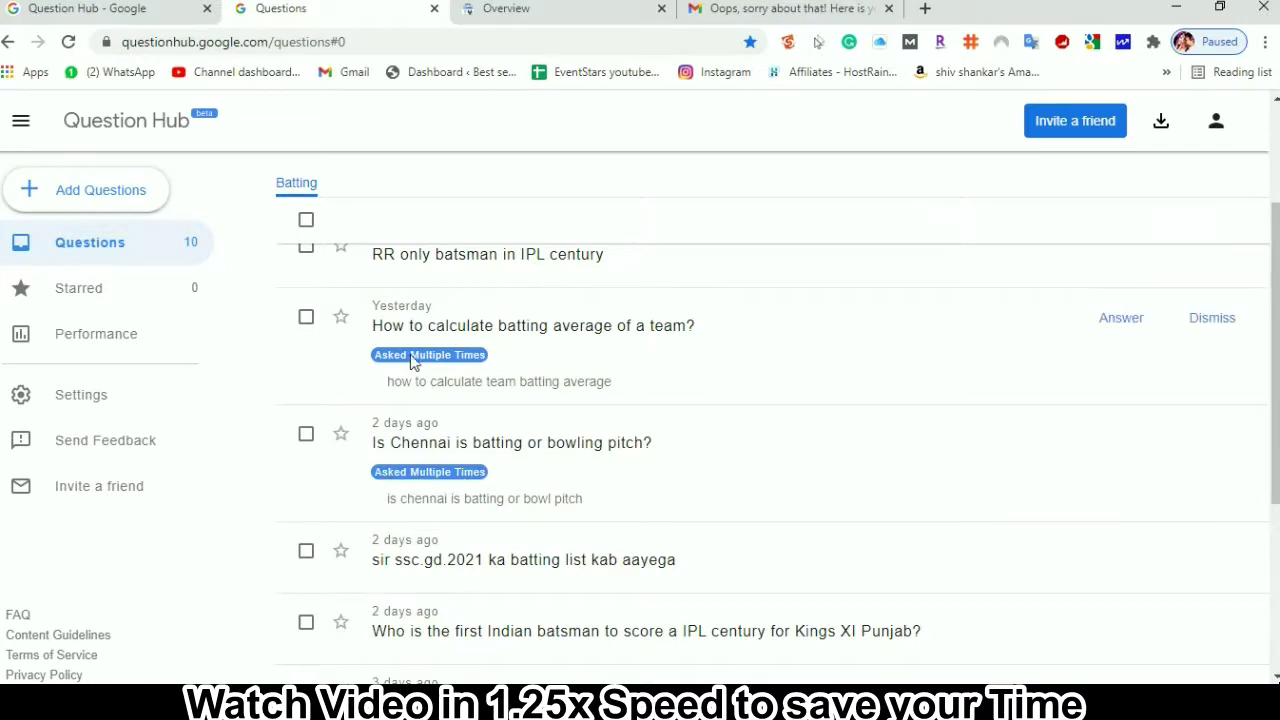
pyautogui.scroll(-3, 444, 418)
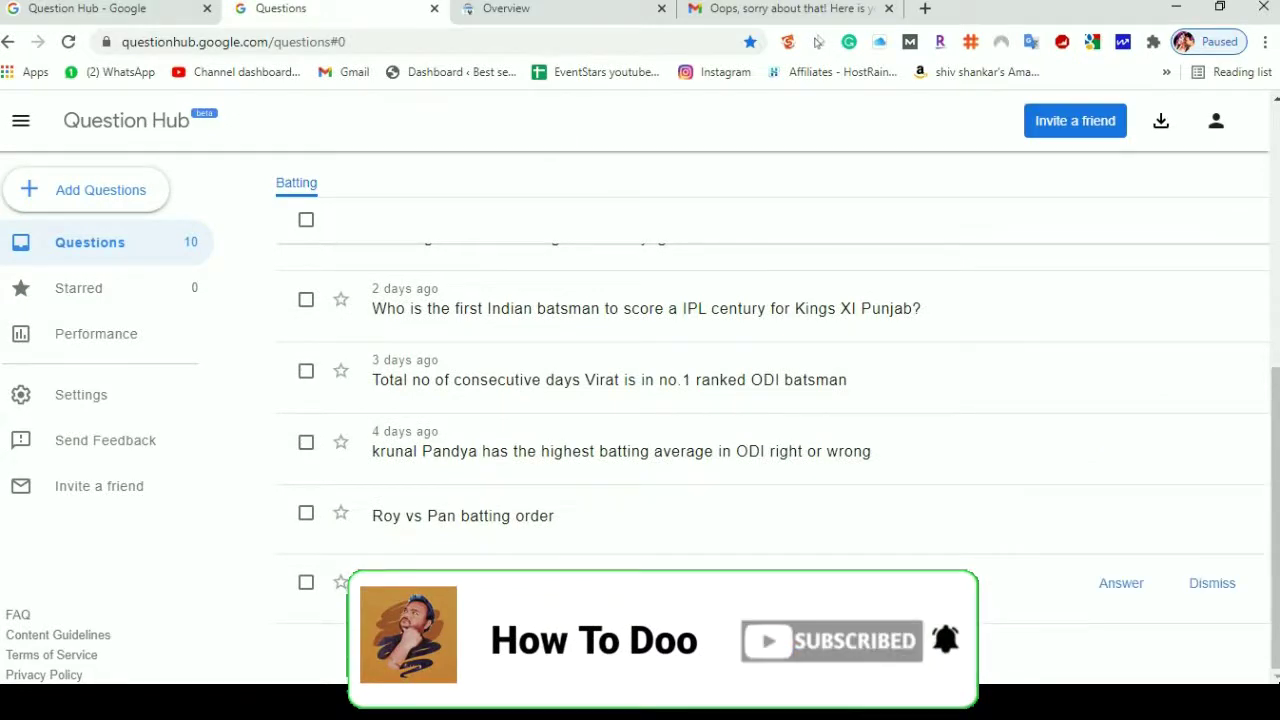
pyautogui.scroll(2, 411, 546)
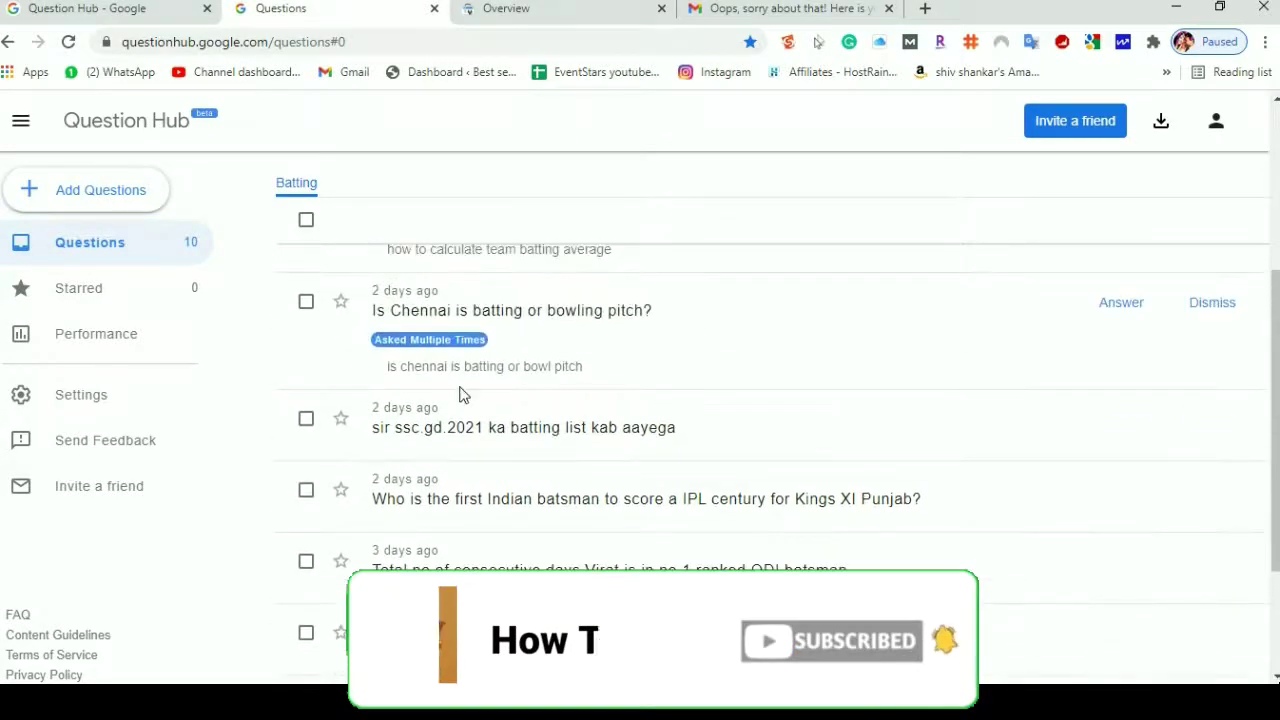
pyautogui.scroll(2, 460, 393)
pyautogui.scroll(-3, 443, 491)
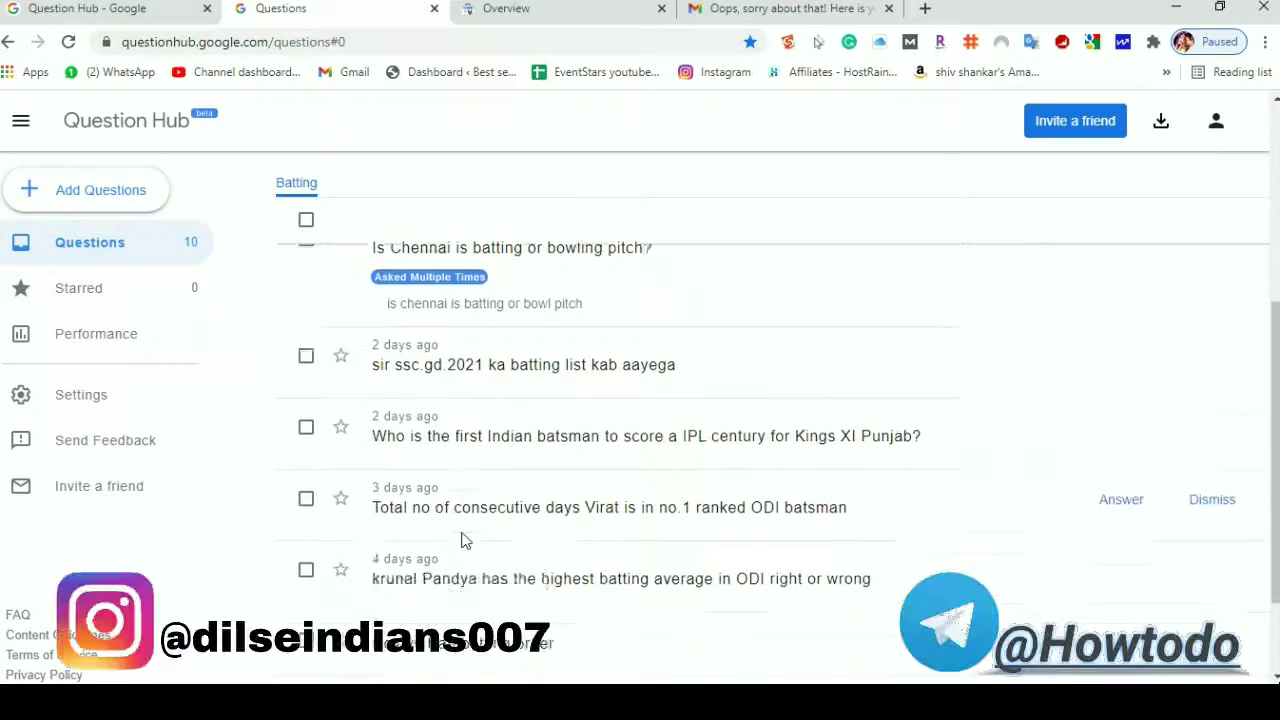
pyautogui.scroll(-2, 463, 540)
pyautogui.scroll(3, 452, 516)
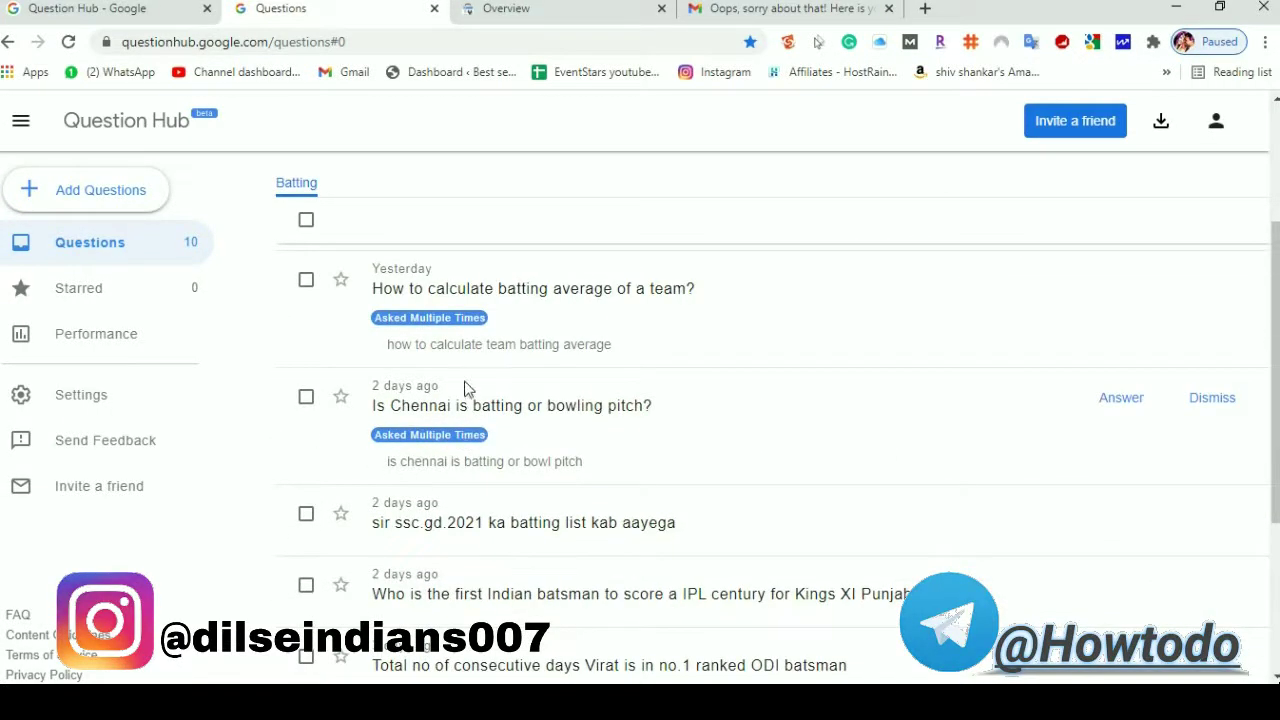
pyautogui.scroll(1, 453, 447)
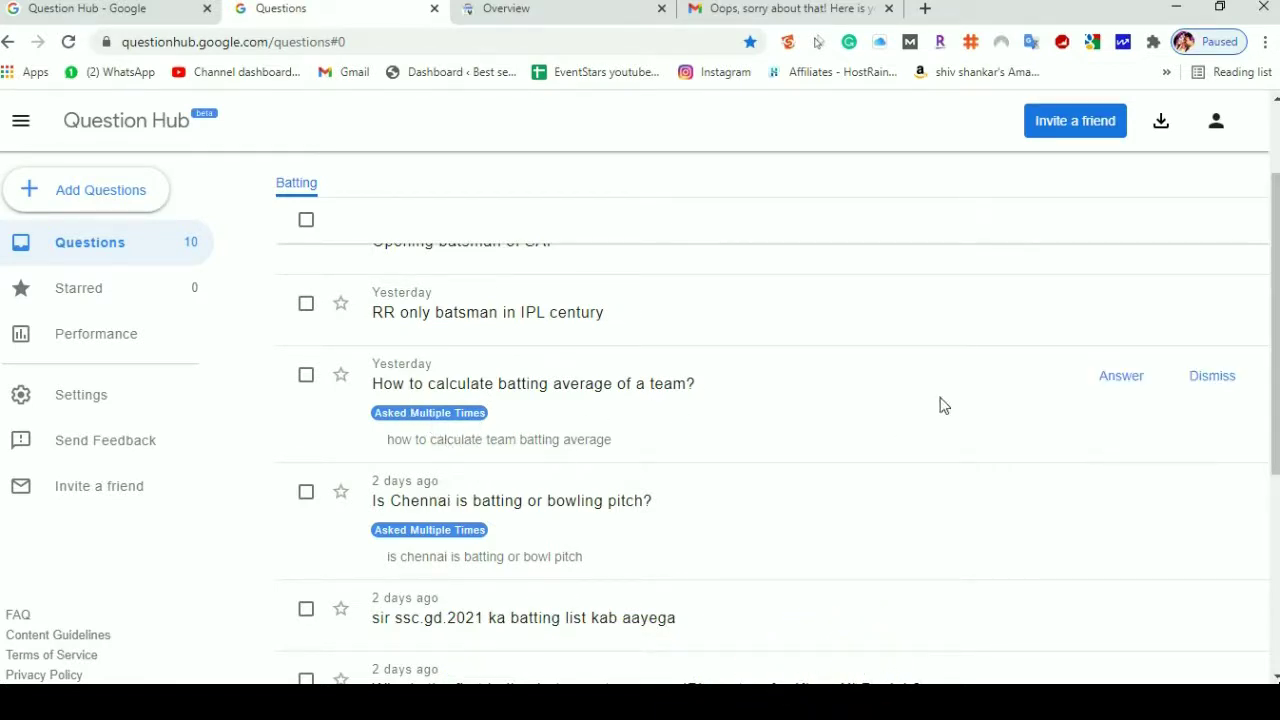
# View and cancel the answer form for "How to calculate batting average of a team?" and look over the other Batting questions again.
pyautogui.click(1112, 380)
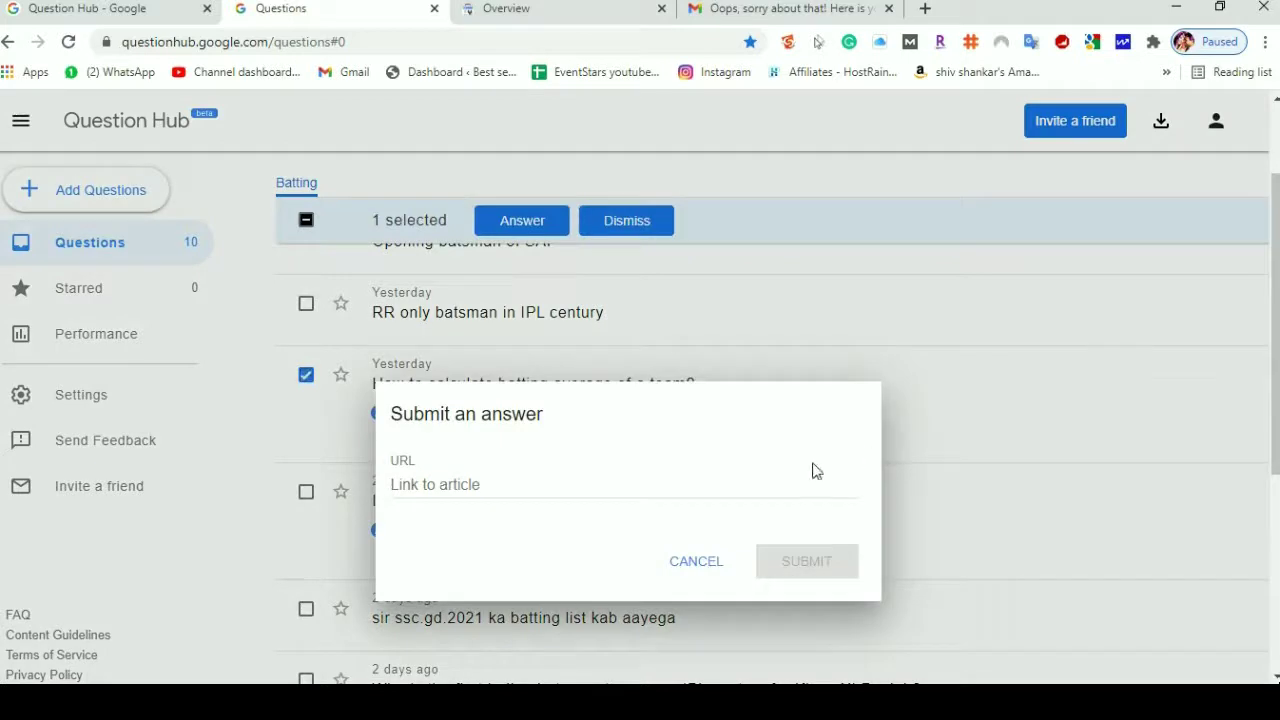
pyautogui.click(704, 565)
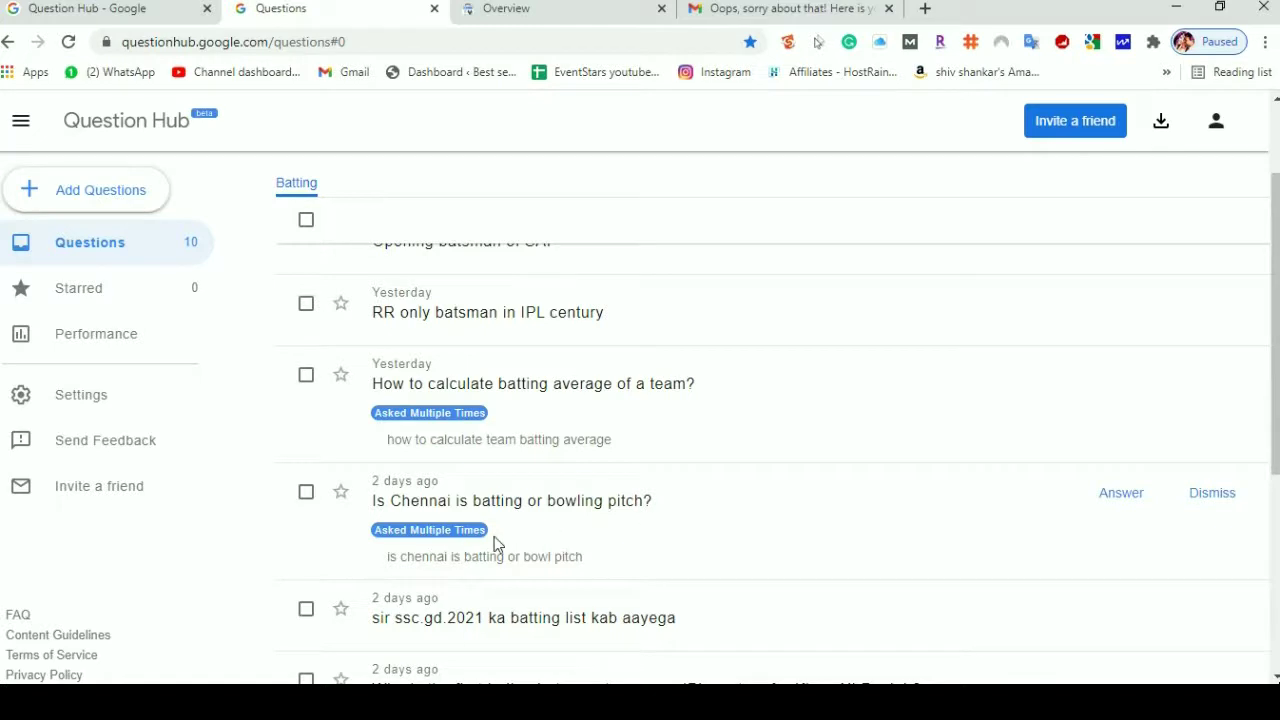
pyautogui.scroll(-1, 494, 536)
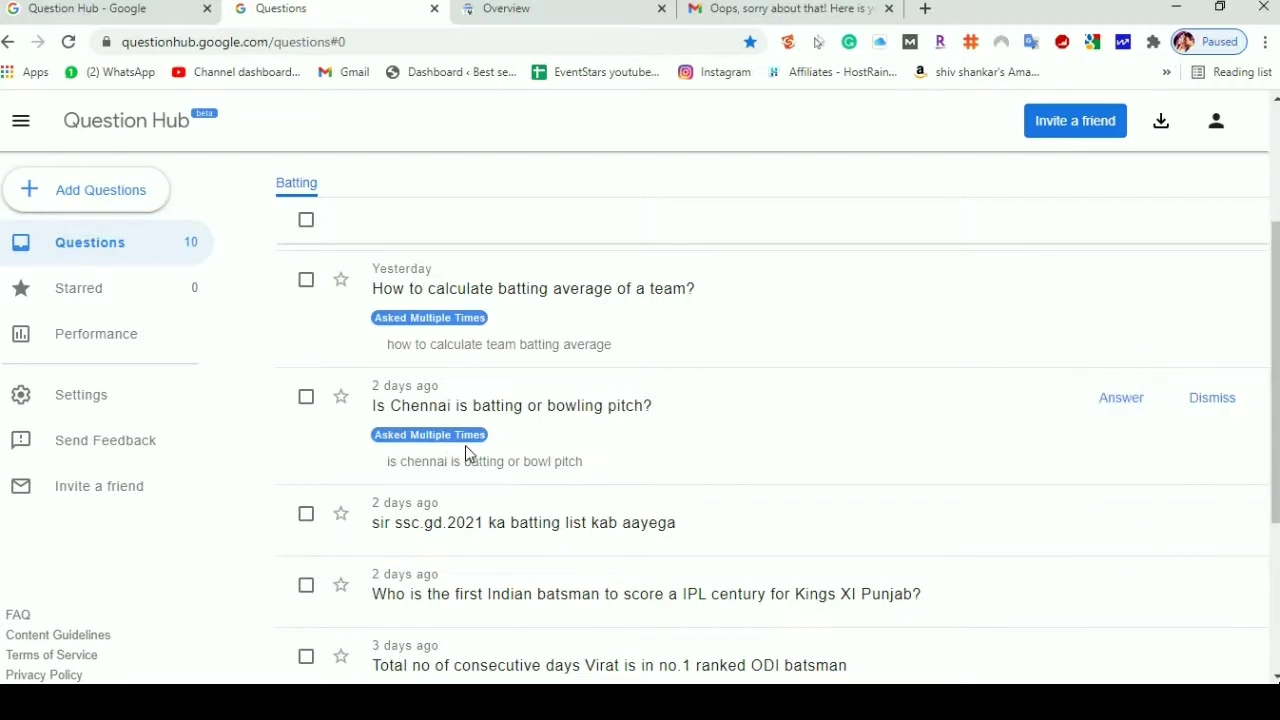
pyautogui.scroll(-2, 534, 438)
pyautogui.scroll(2, 500, 555)
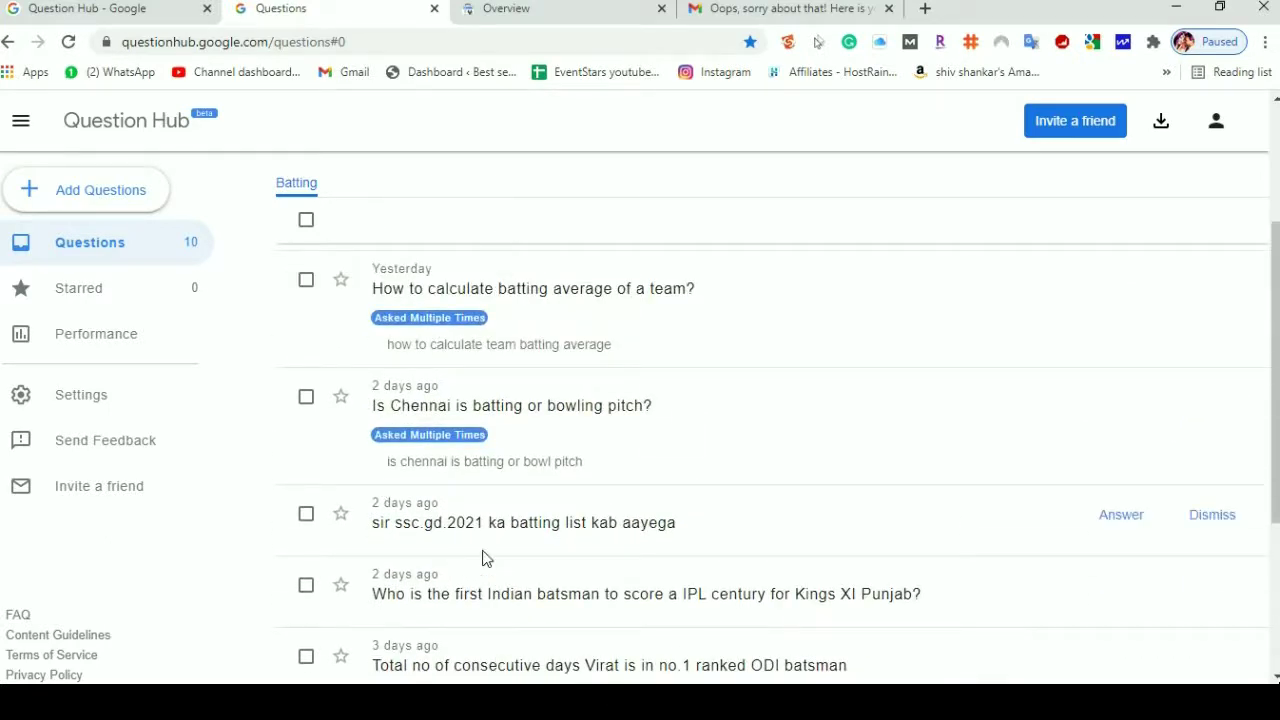
pyautogui.scroll(3, 532, 488)
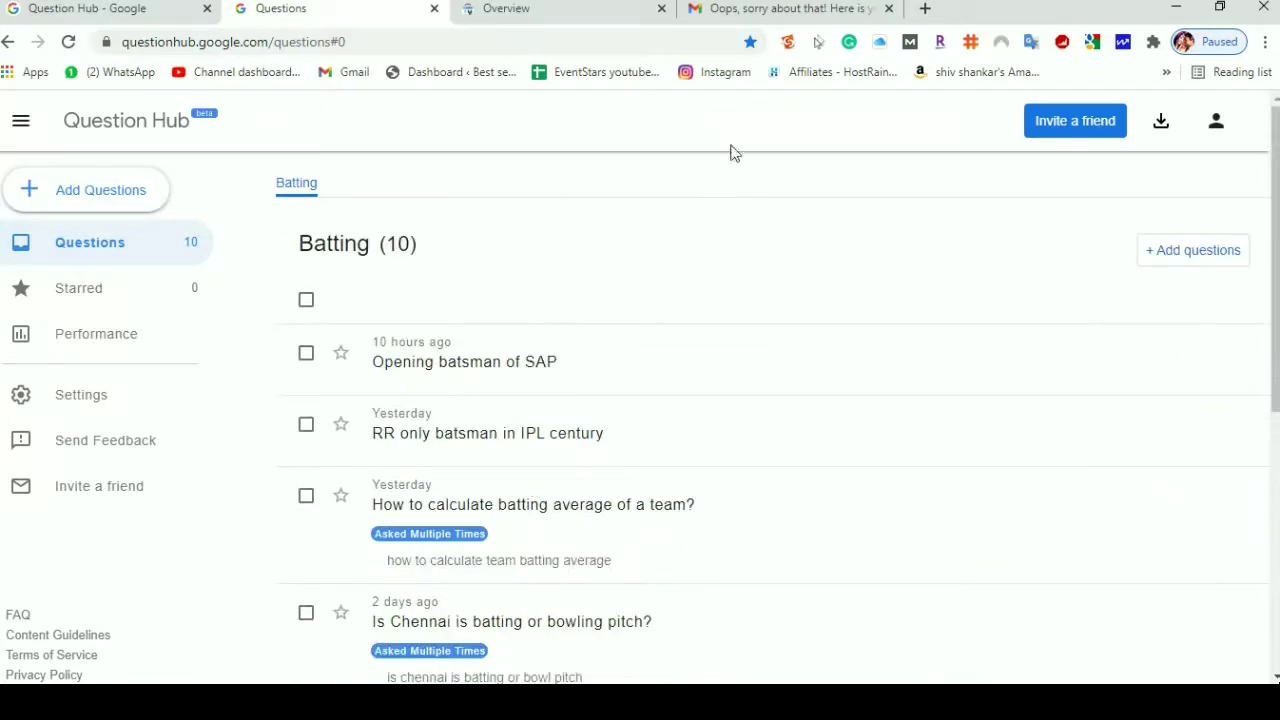
# Close the Gmail tab with the Analytics email and return to the Question Hub questions.
pyautogui.click(785, 9)
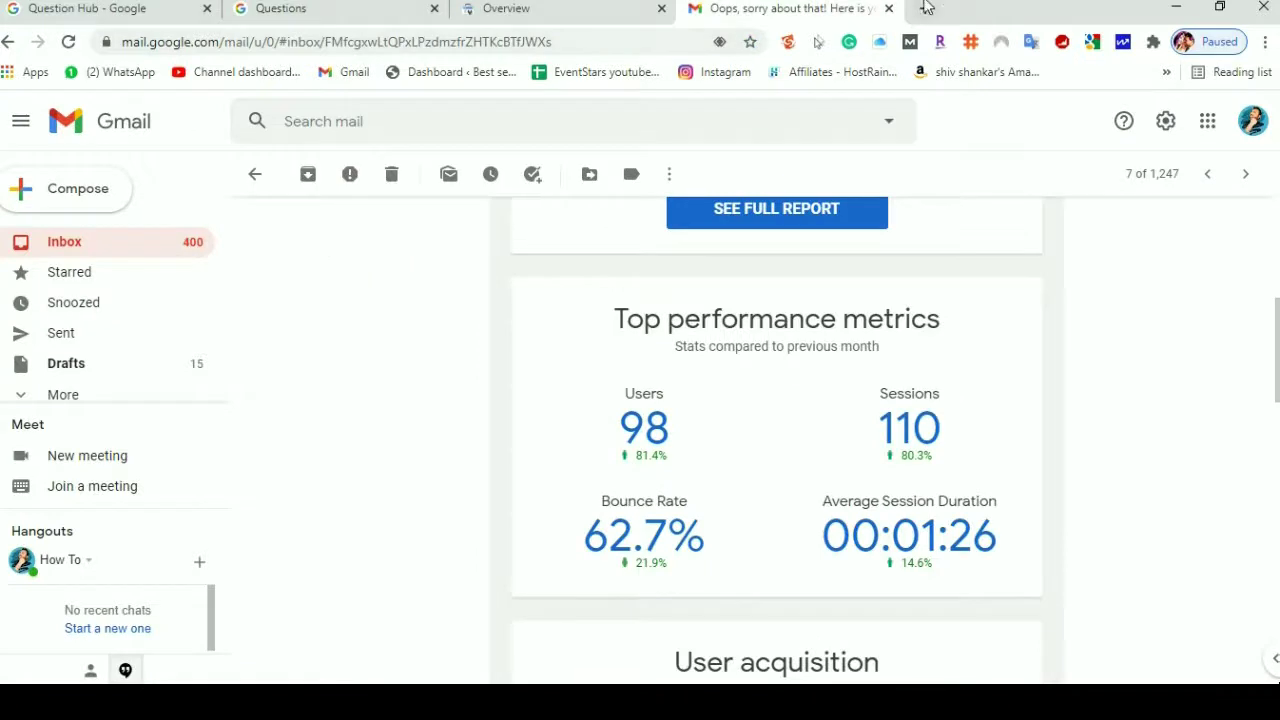
pyautogui.click(889, 8)
pyautogui.click(335, 10)
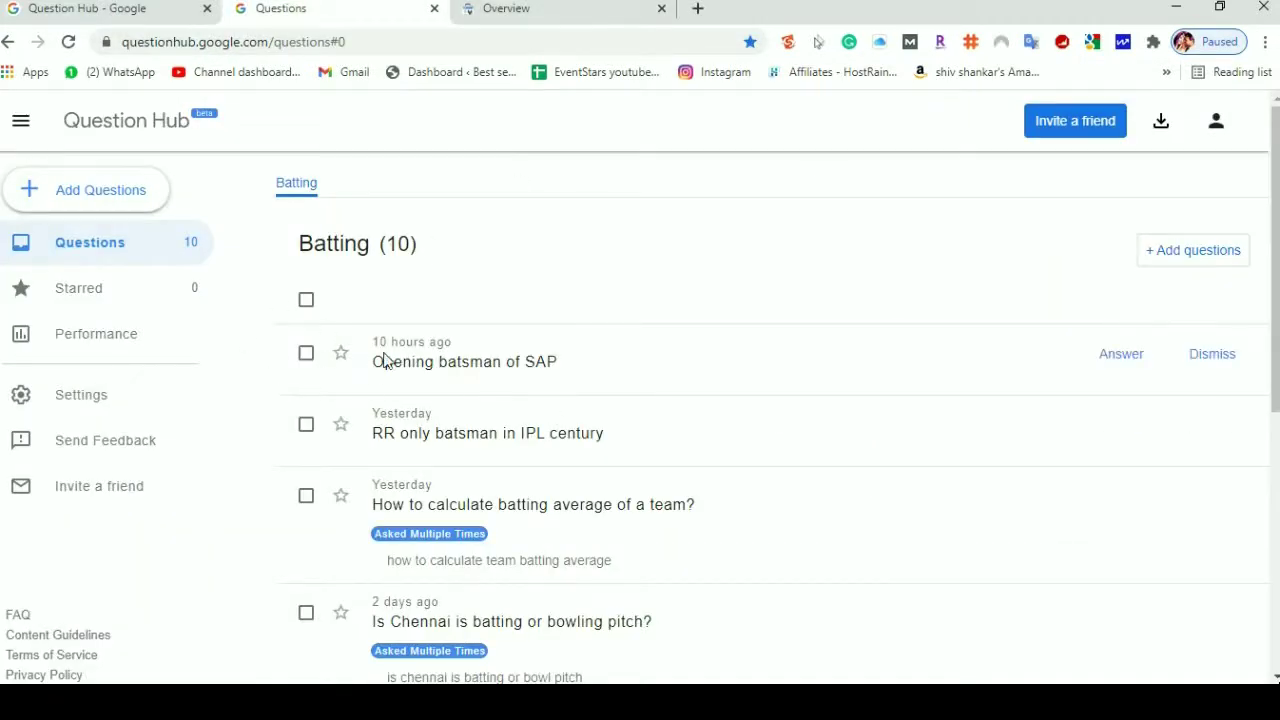
# Open the EventStars YouTube video URL spreadsheet in a new tab, view its important links and return to Question Hub.
pyautogui.click(697, 9)
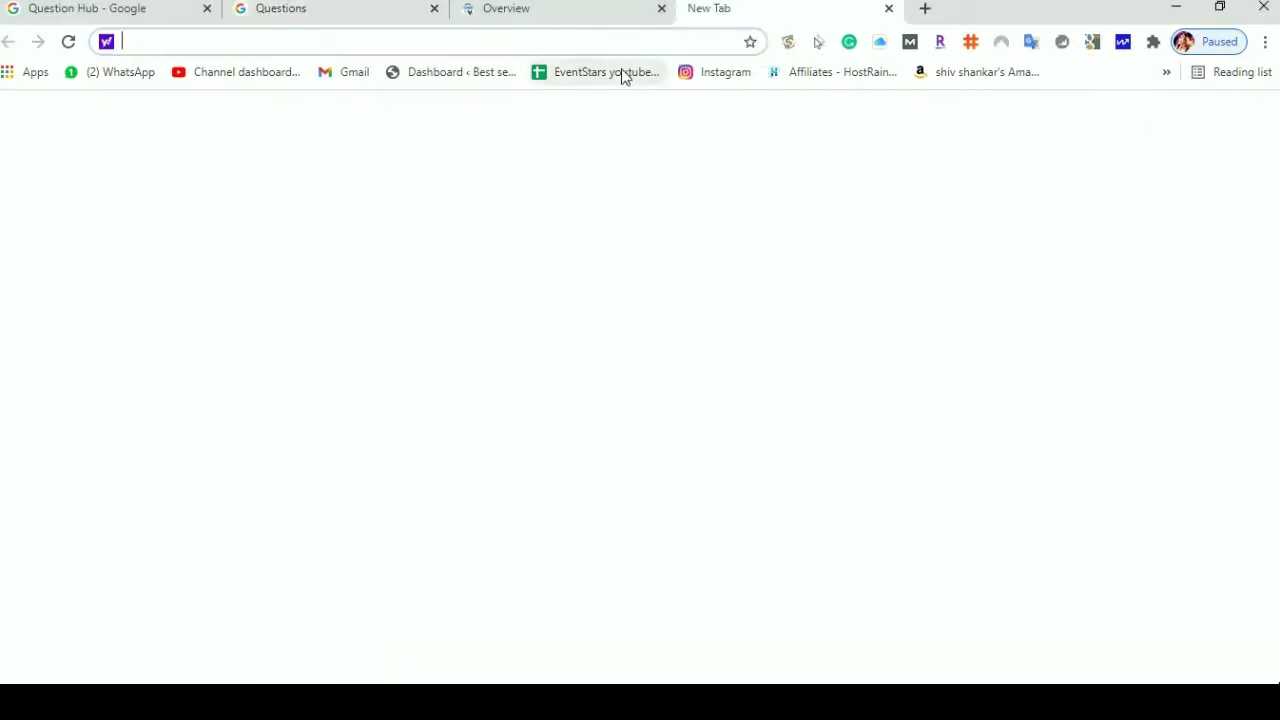
pyautogui.click(622, 77)
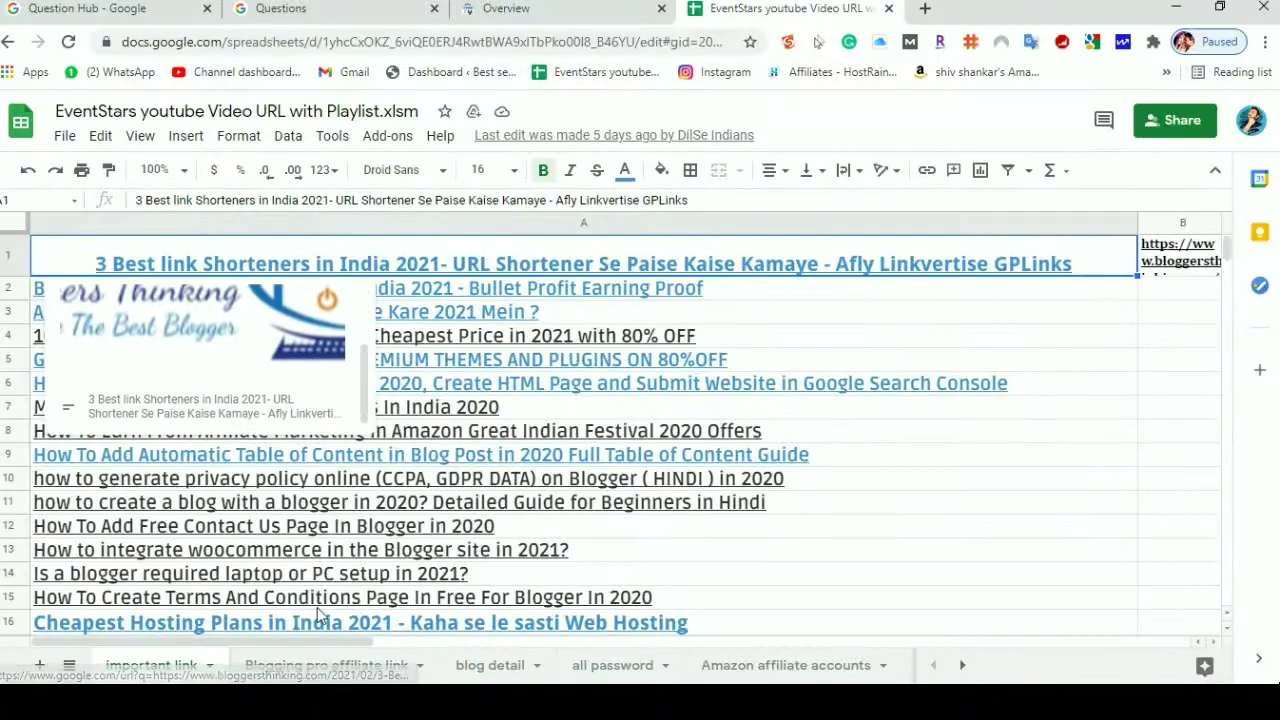
pyautogui.click(300, 9)
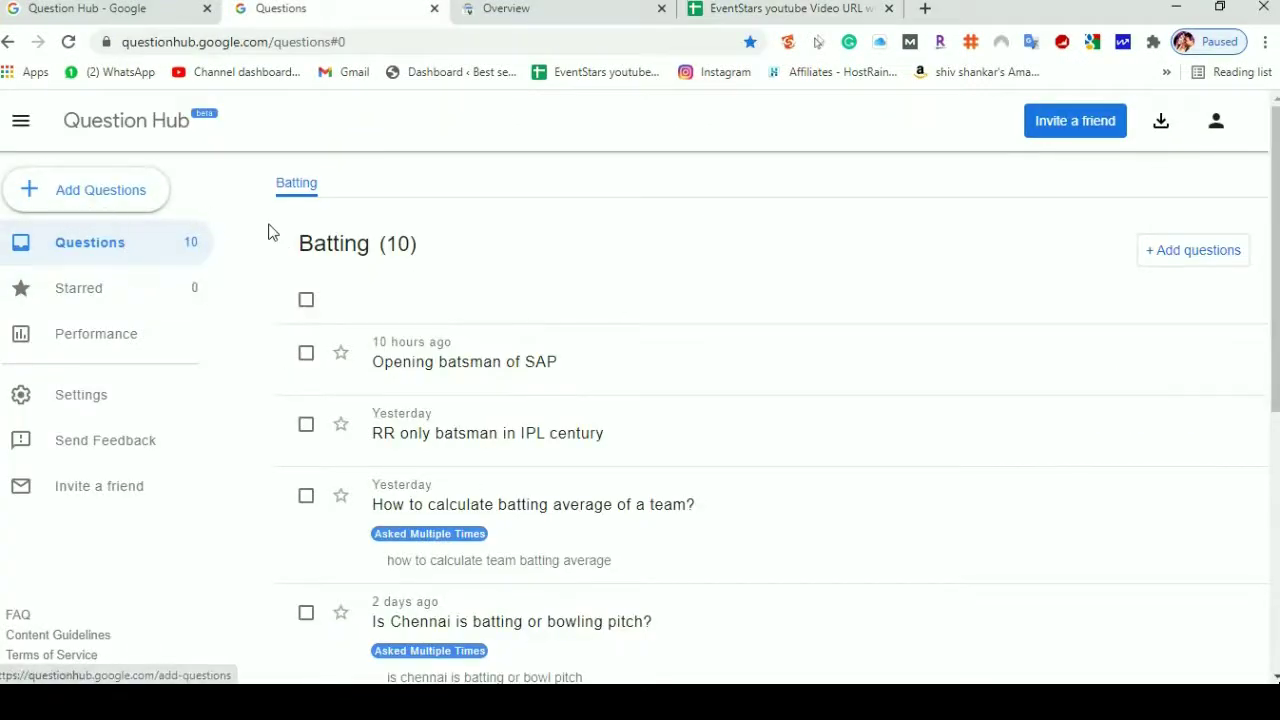
# Open the Add Questions page and look through all the topic categories.
pyautogui.click(145, 236)
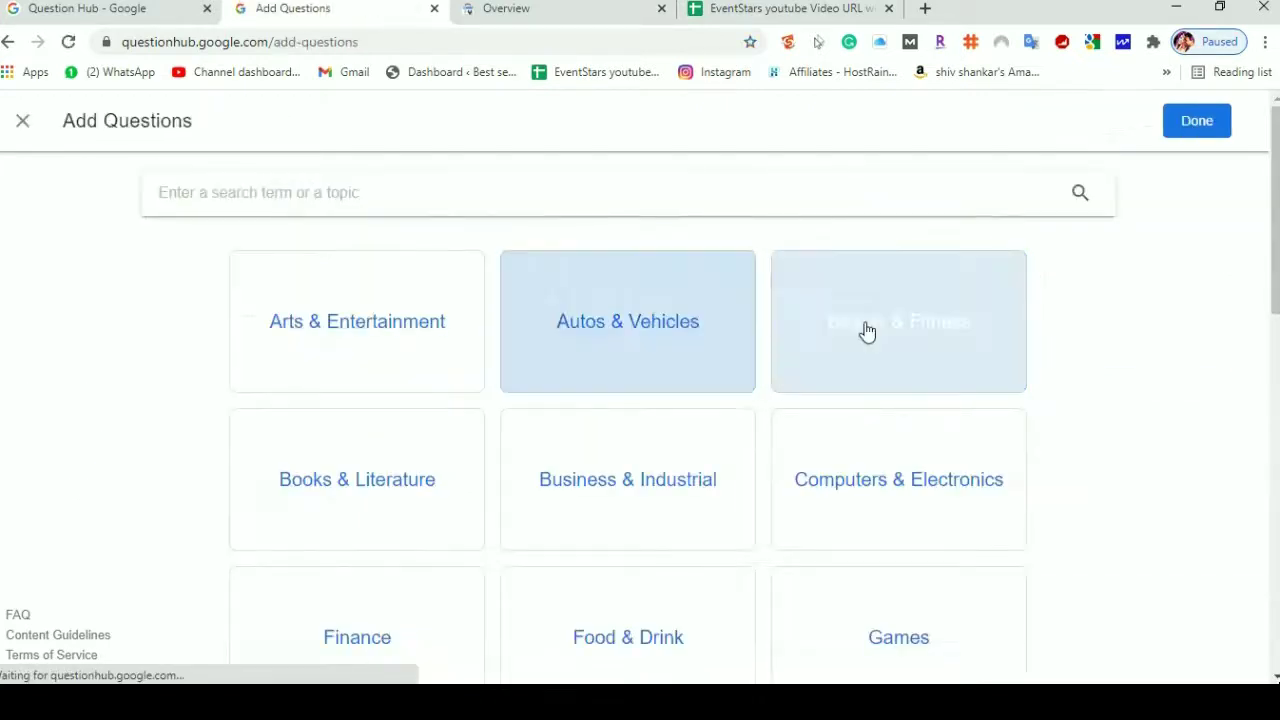
pyautogui.scroll(-1, 869, 409)
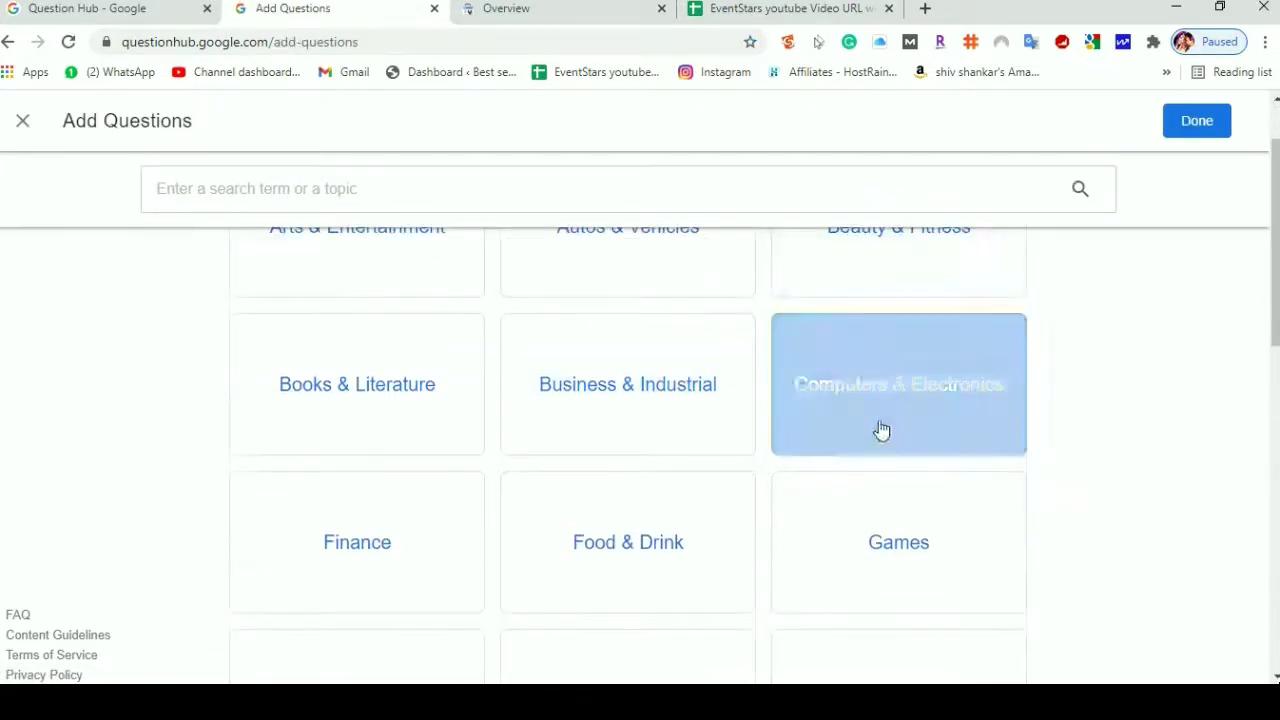
pyautogui.scroll(-1, 834, 483)
pyautogui.scroll(-3, 549, 600)
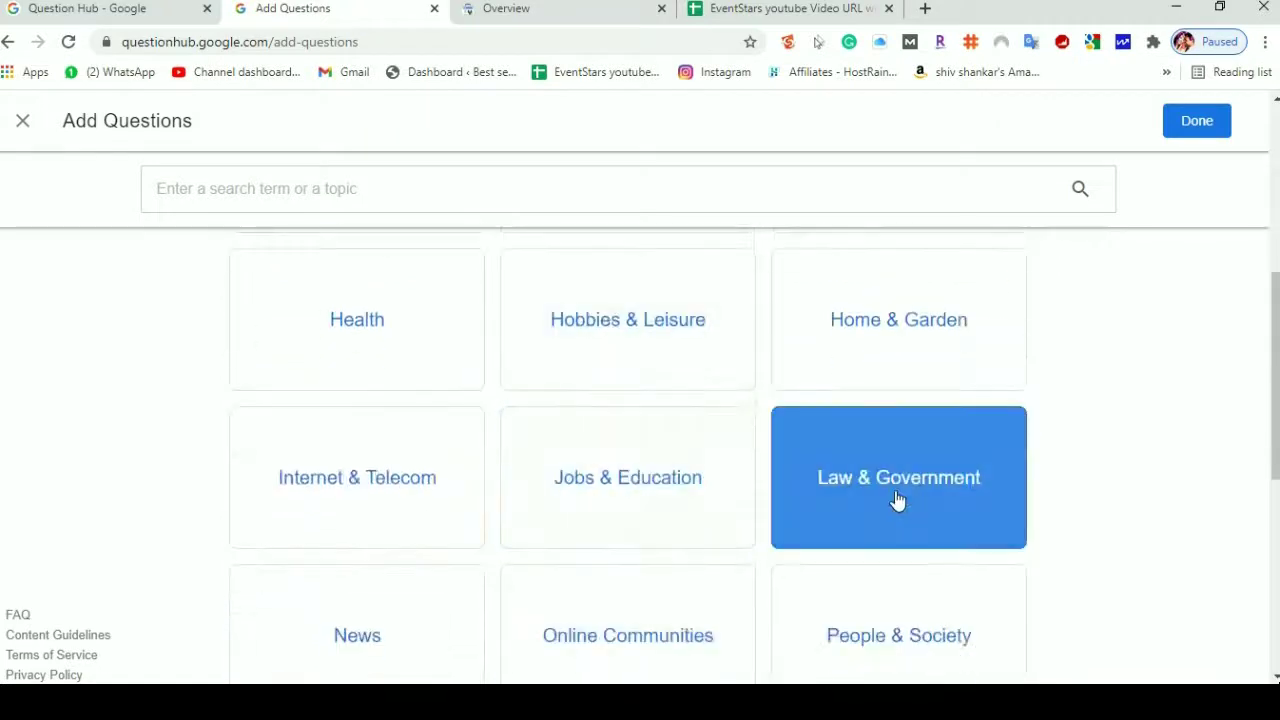
pyautogui.scroll(-2, 700, 550)
pyautogui.scroll(-2, 360, 560)
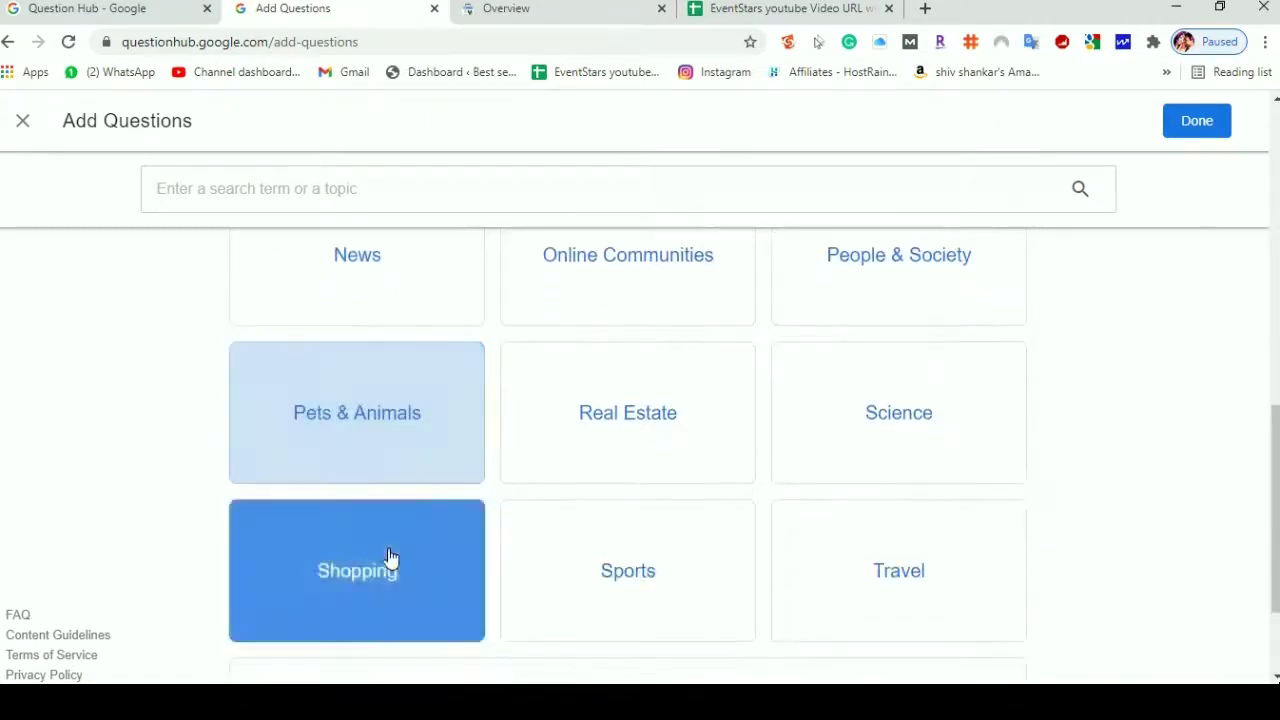
pyautogui.scroll(-2, 650, 560)
pyautogui.scroll(10, 729, 563)
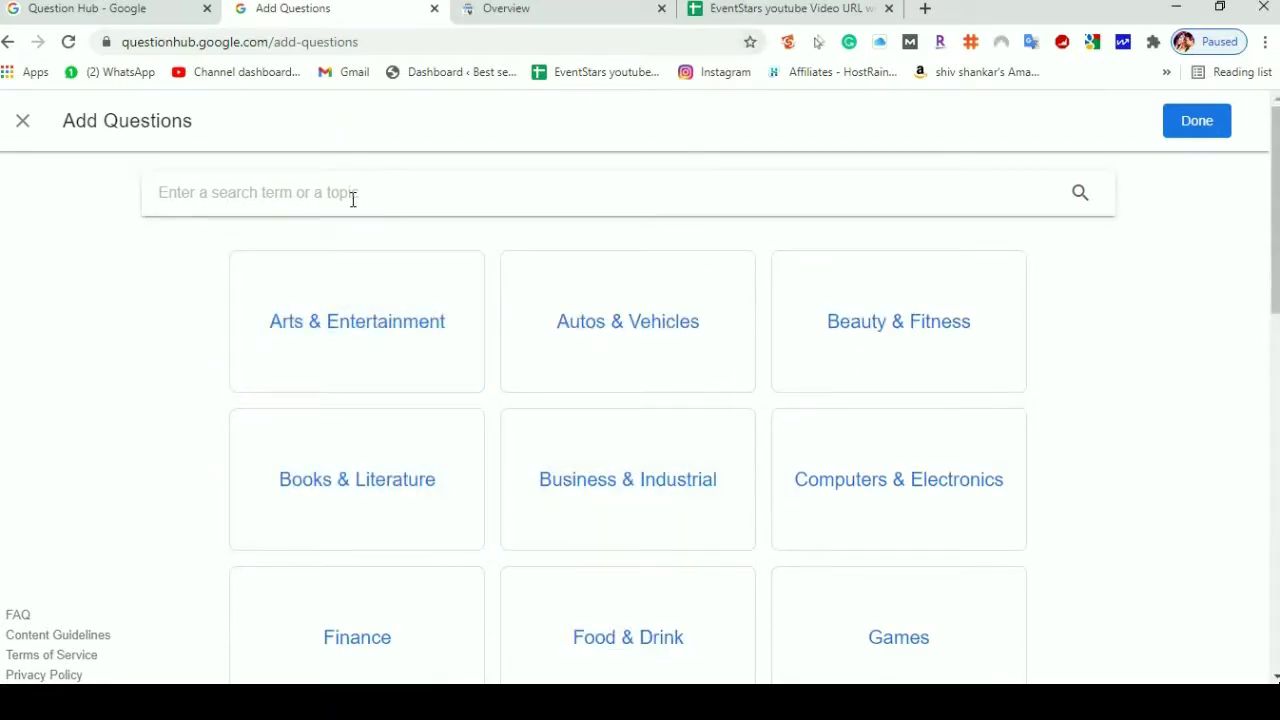
# Search the topics for "blogger contact us page", add its questions and return to the question list.
pyautogui.click(315, 195)
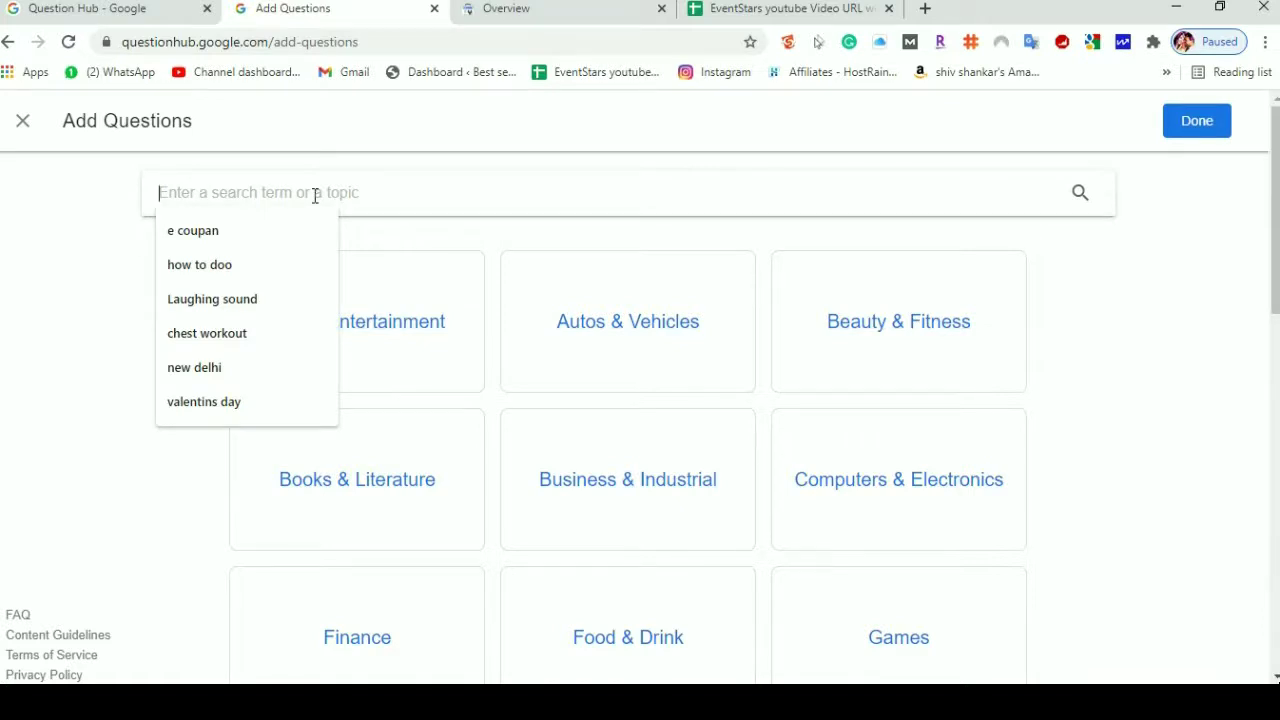
pyautogui.write('blogger contact us page')
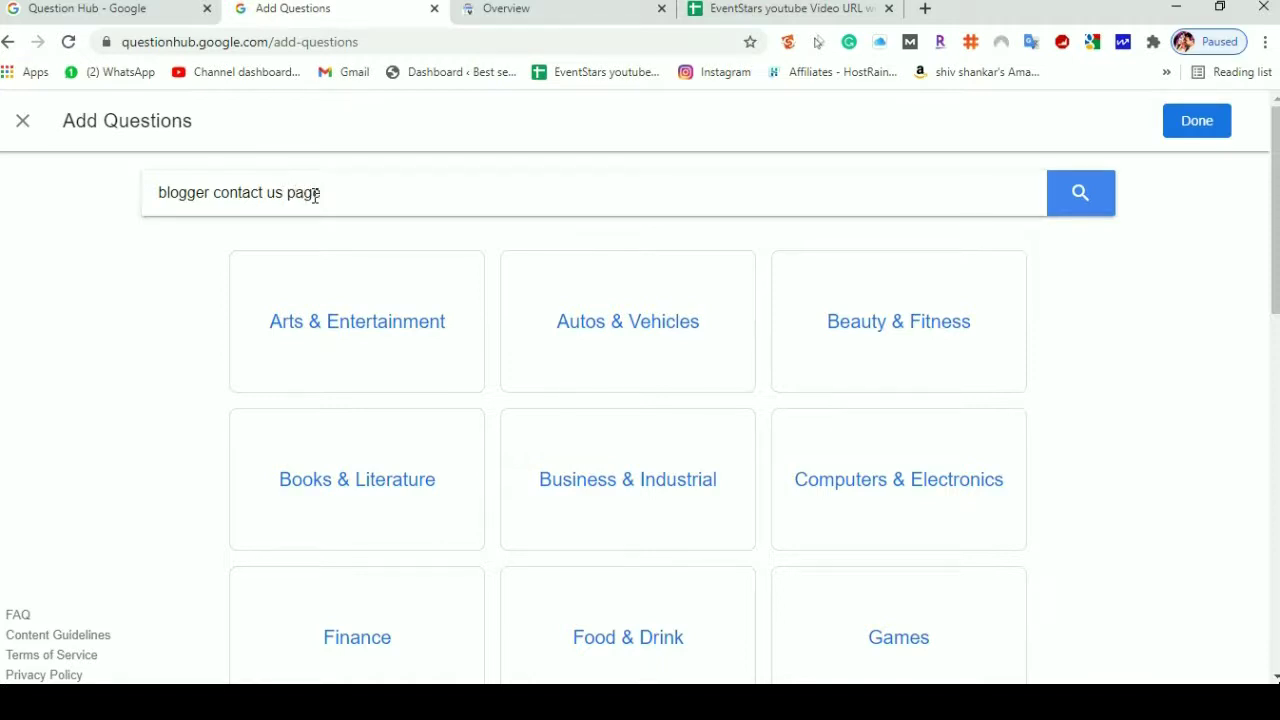
pyautogui.click(1071, 200)
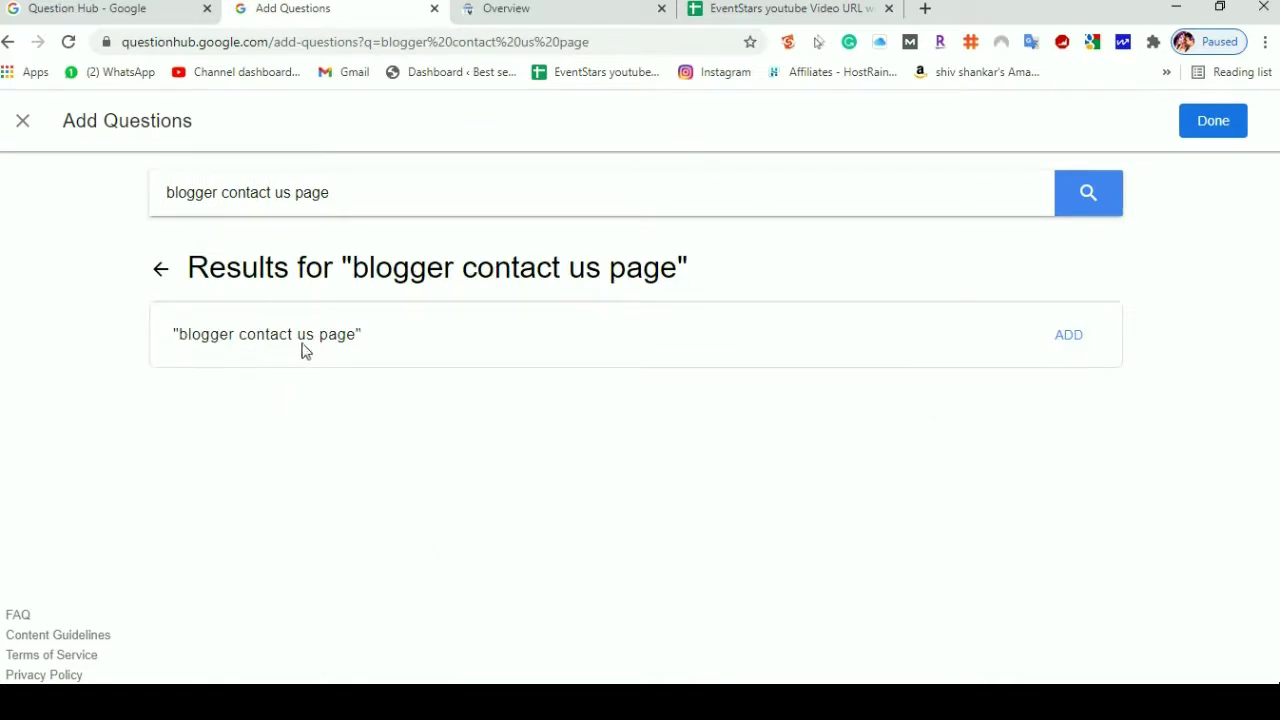
pyautogui.click(1068, 336)
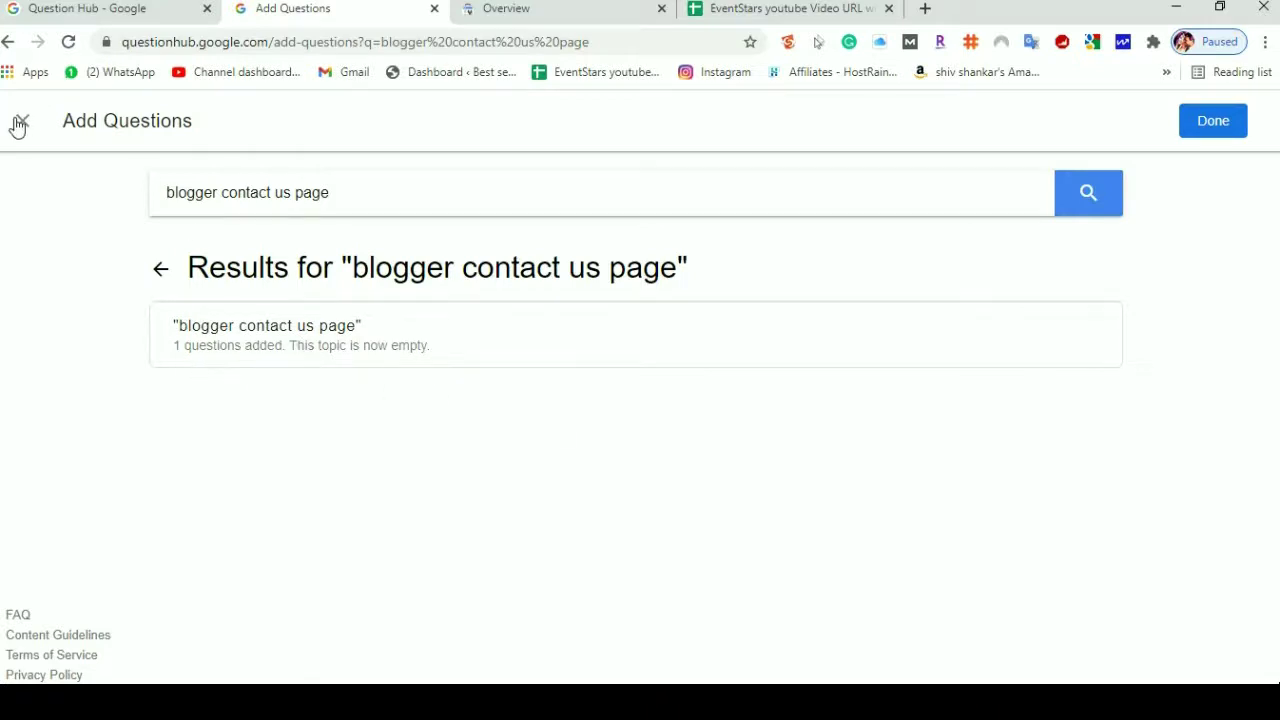
pyautogui.click(1205, 128)
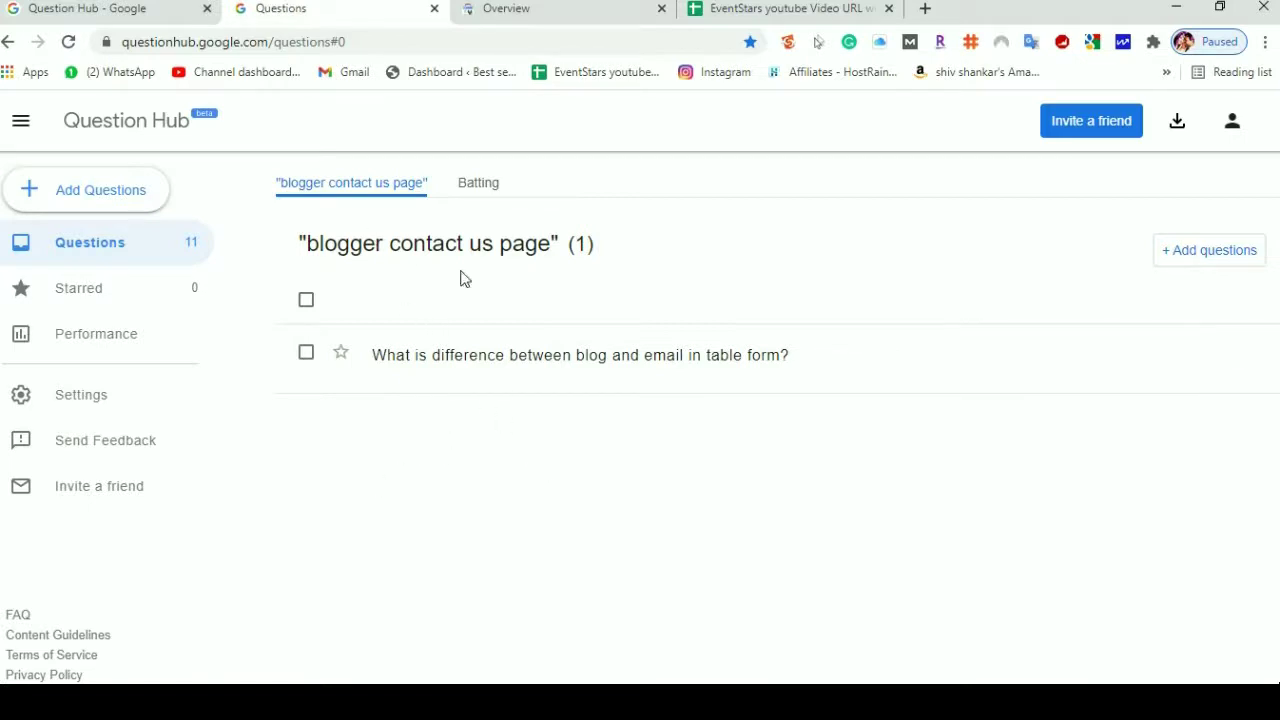
# Search the topics for "blogger", add questions from "blogger", "ब्लॉगर" and both Blogger - Online Communities results, and finish adding.
pyautogui.click(75, 203)
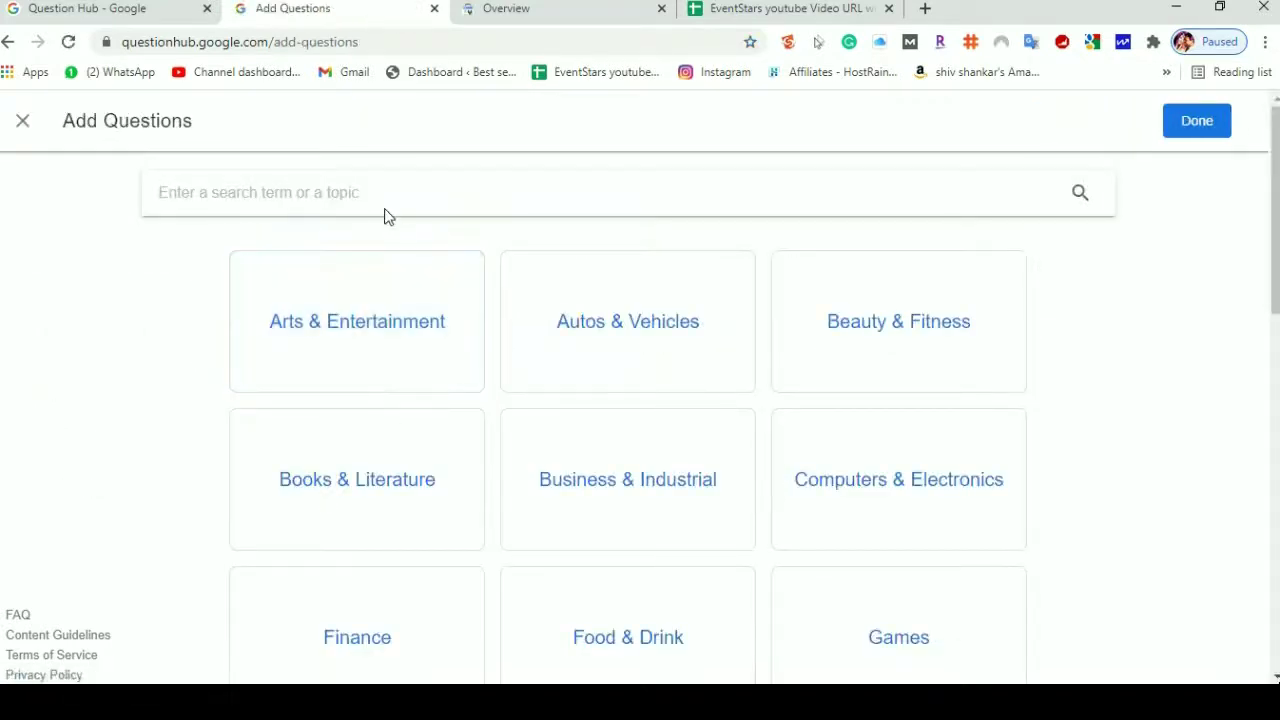
pyautogui.click(371, 200)
pyautogui.write('blogger')
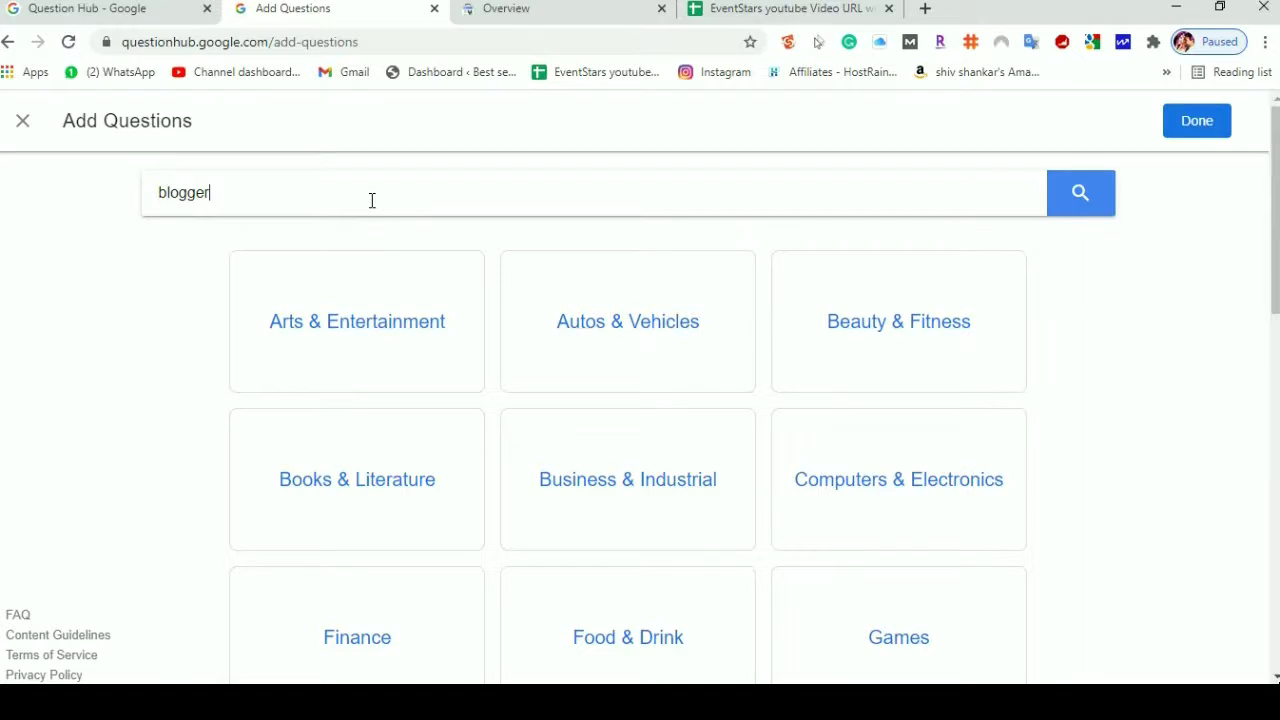
pyautogui.click(1074, 207)
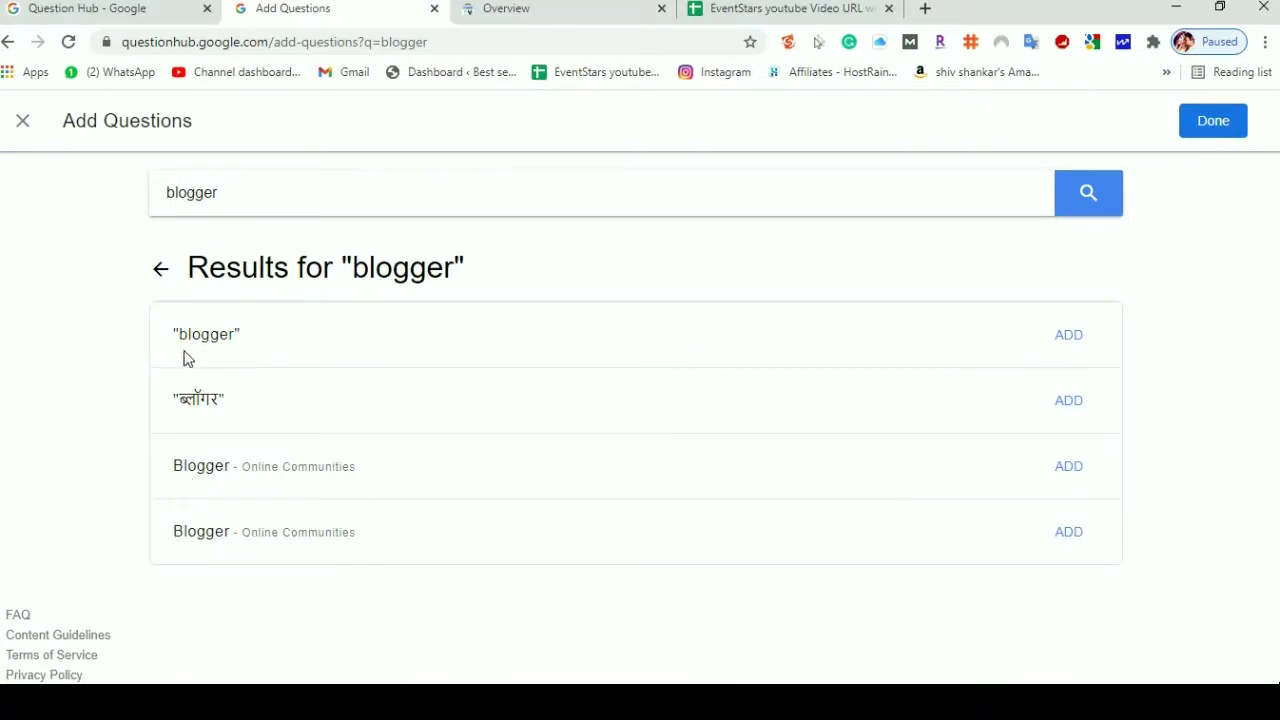
pyautogui.click(1065, 340)
pyautogui.click(1068, 404)
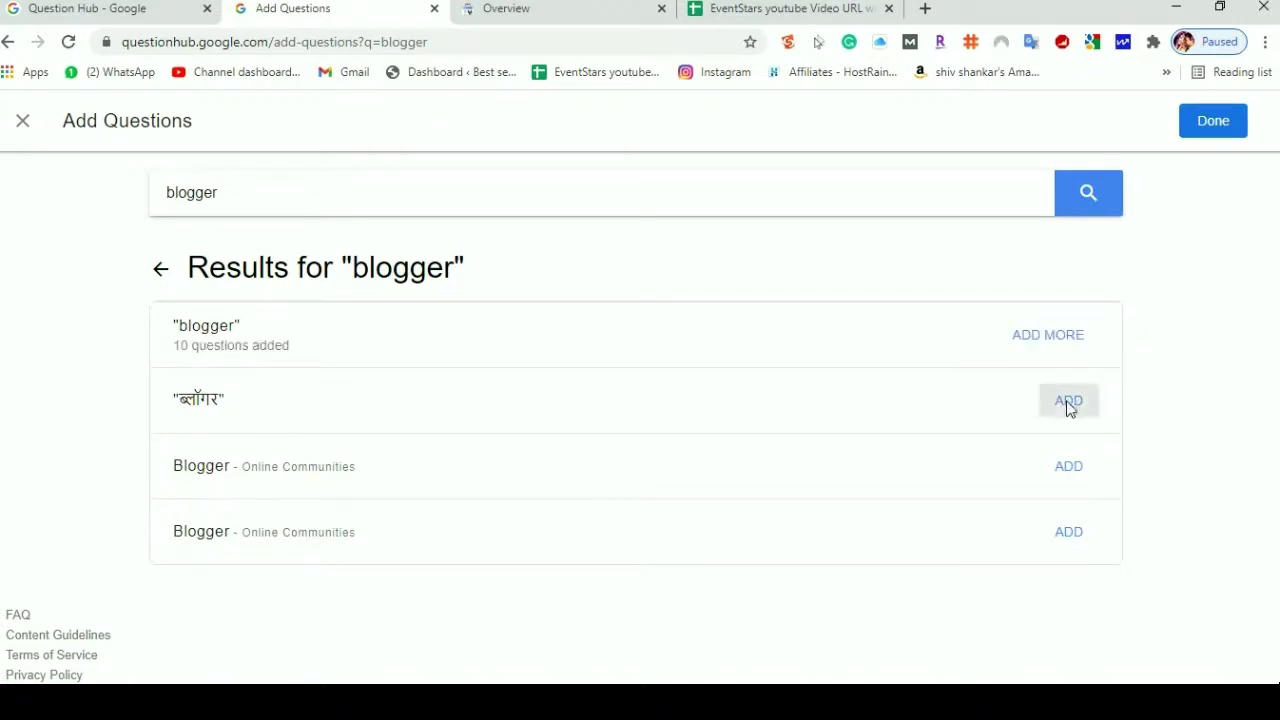
pyautogui.click(1066, 468)
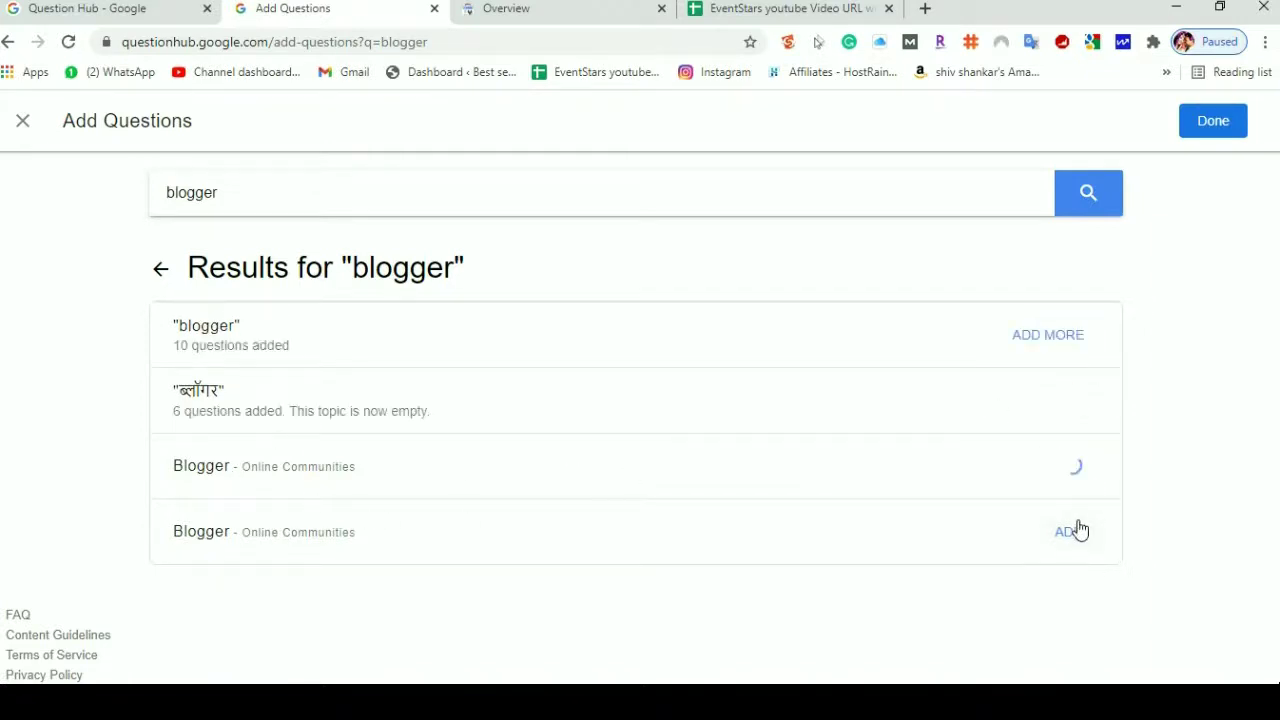
pyautogui.click(1066, 537)
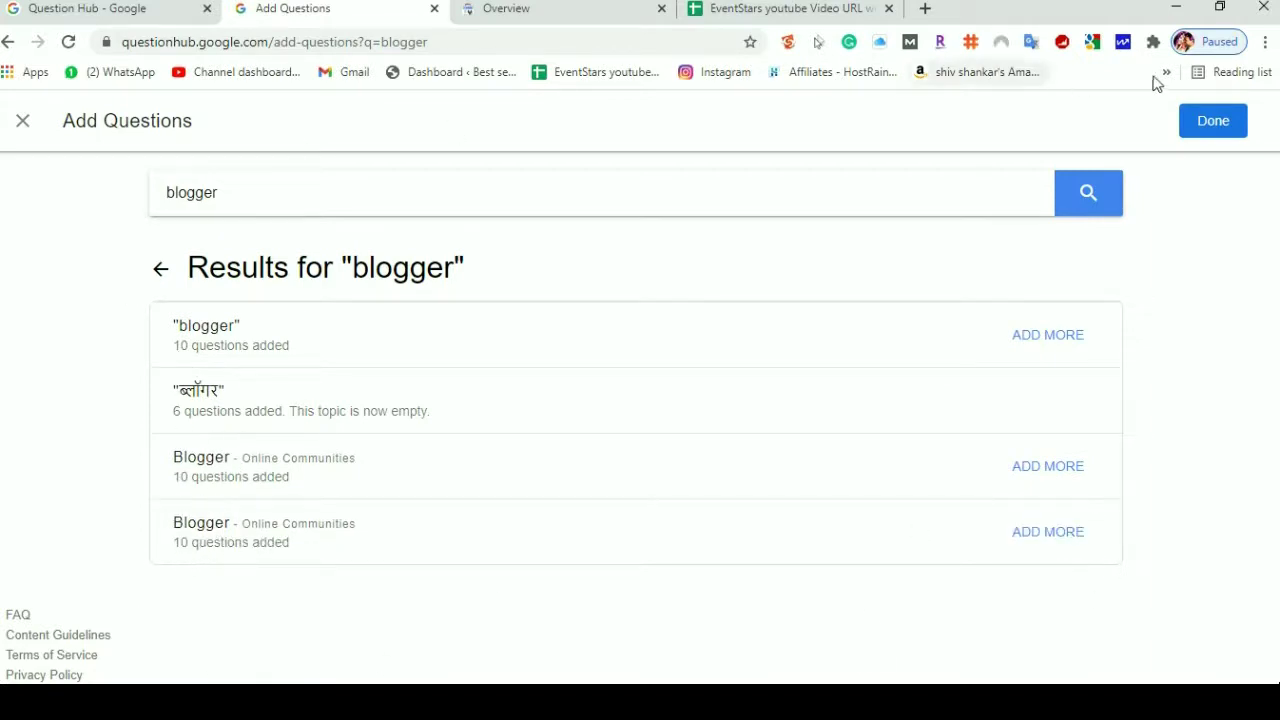
pyautogui.click(1200, 134)
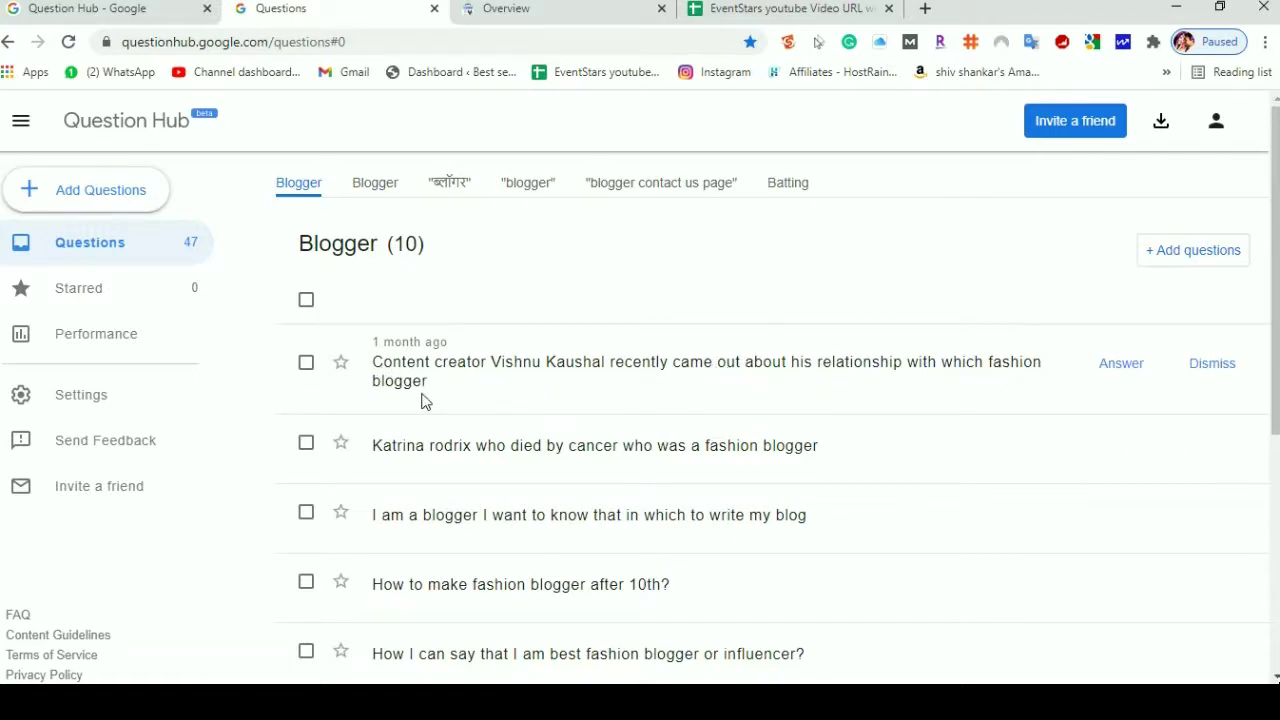
# Read through the first Blogger question list, checking the "how to create a blog with a blogger in 2020?" entry in the link spreadsheet.
pyautogui.scroll(-1, 476, 395)
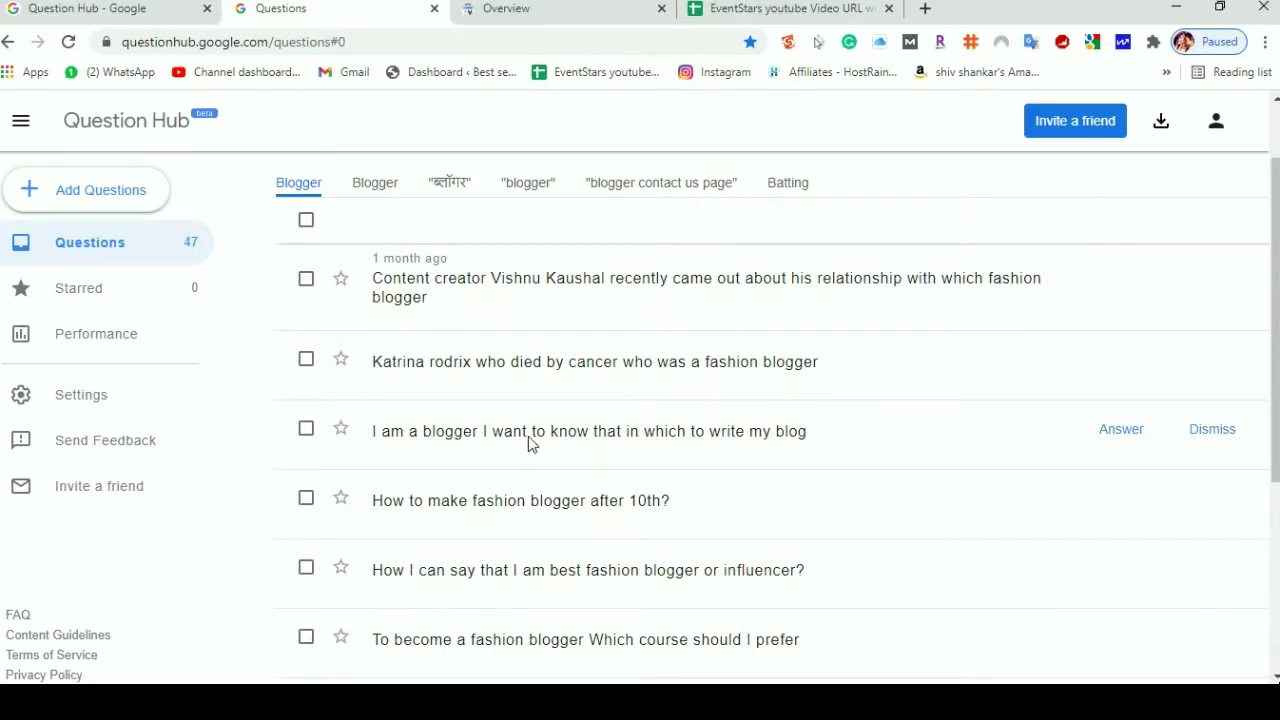
pyautogui.scroll(-1, 530, 444)
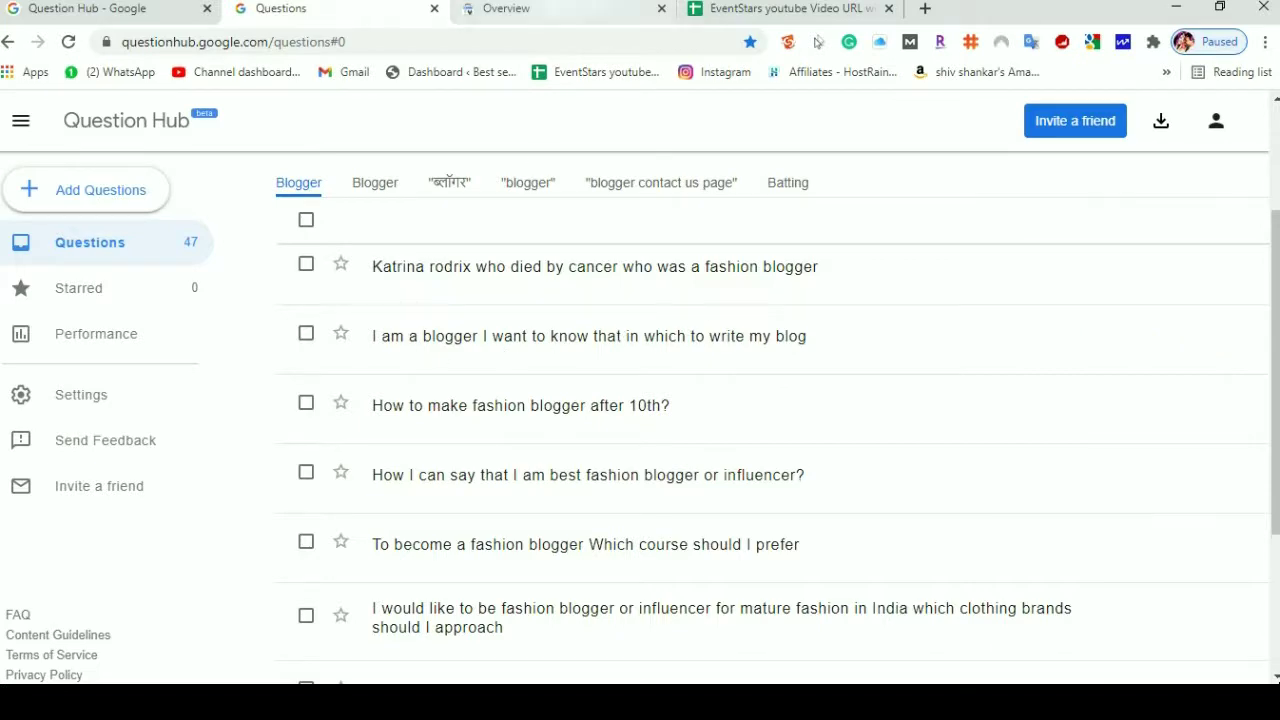
pyautogui.click(781, 10)
pyautogui.scroll(-1, 400, 460)
pyautogui.click(300, 460)
pyautogui.click(281, 9)
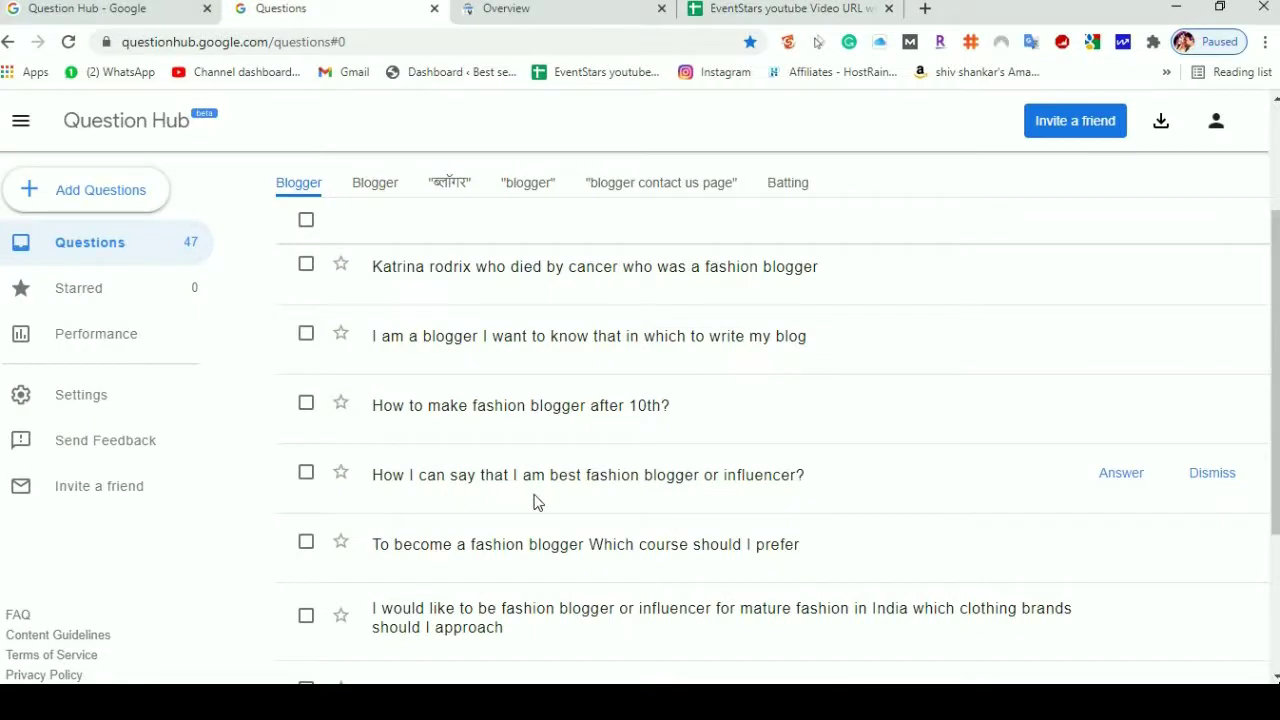
pyautogui.scroll(-1, 534, 500)
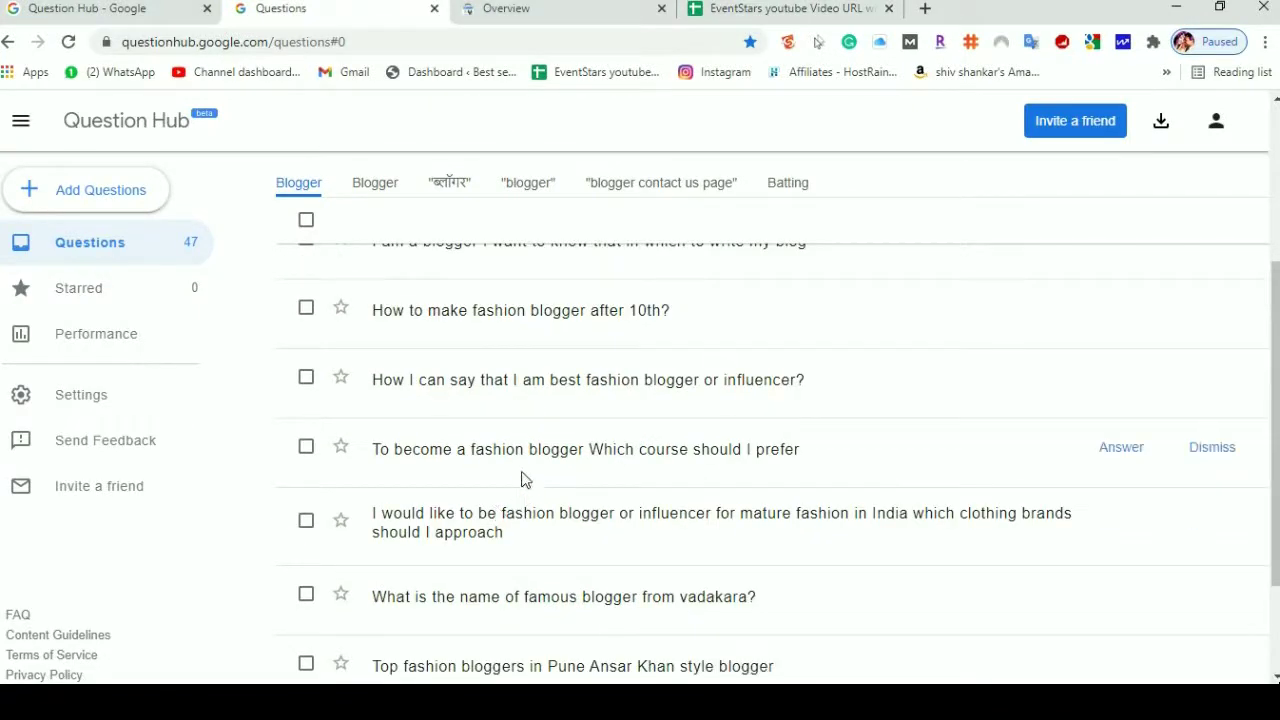
pyautogui.scroll(-1, 530, 489)
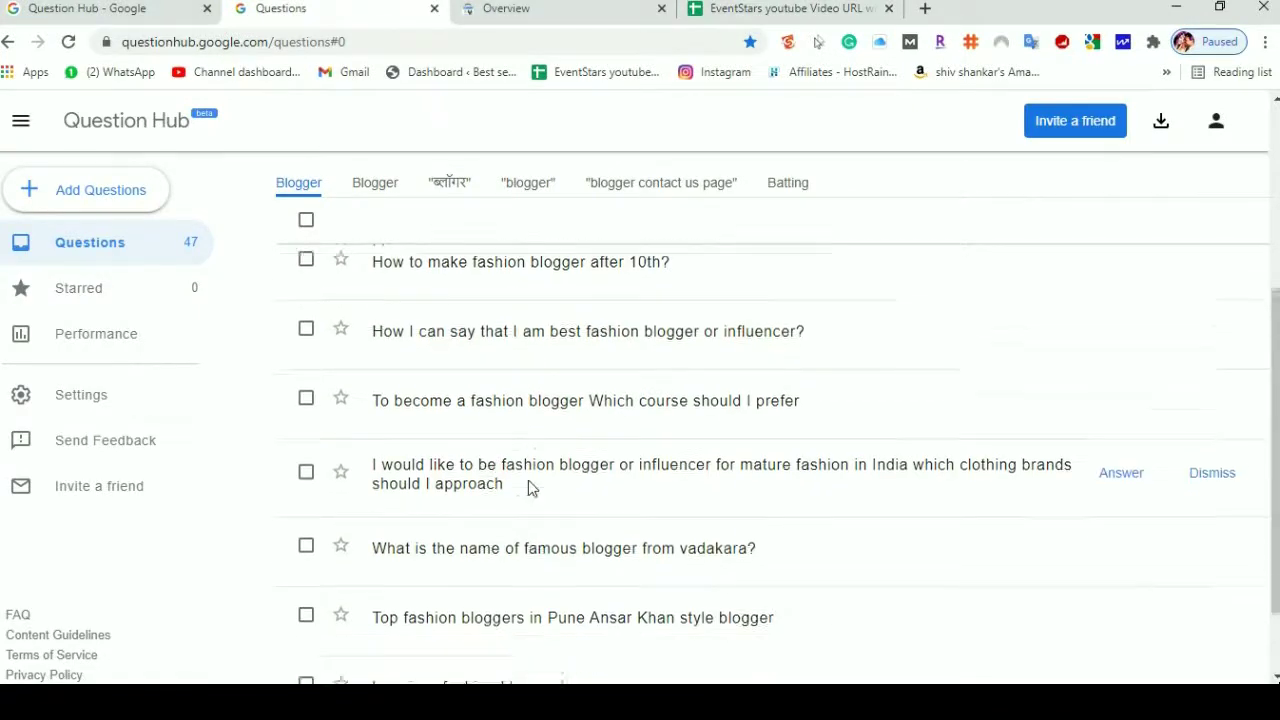
pyautogui.scroll(-1, 533, 495)
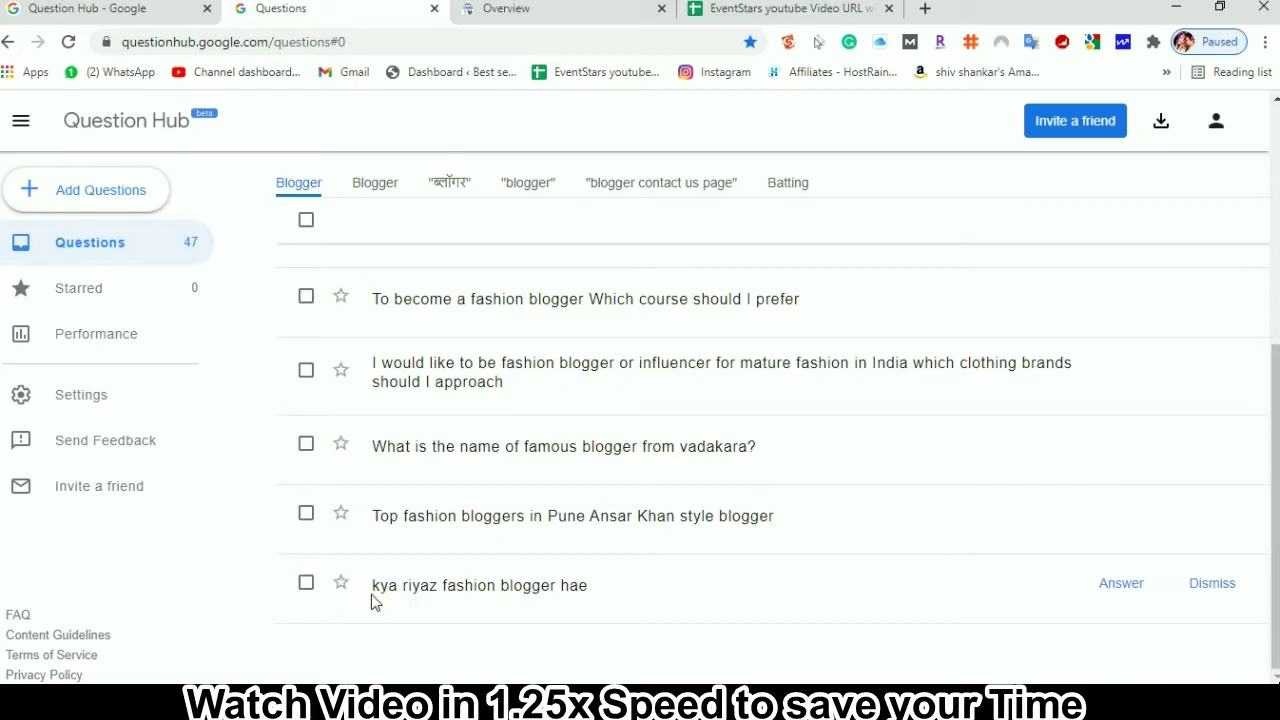
# Look over the questions in the second Blogger topic and in the Hindi "ब्लॉगर" topic.
pyautogui.click(373, 188)
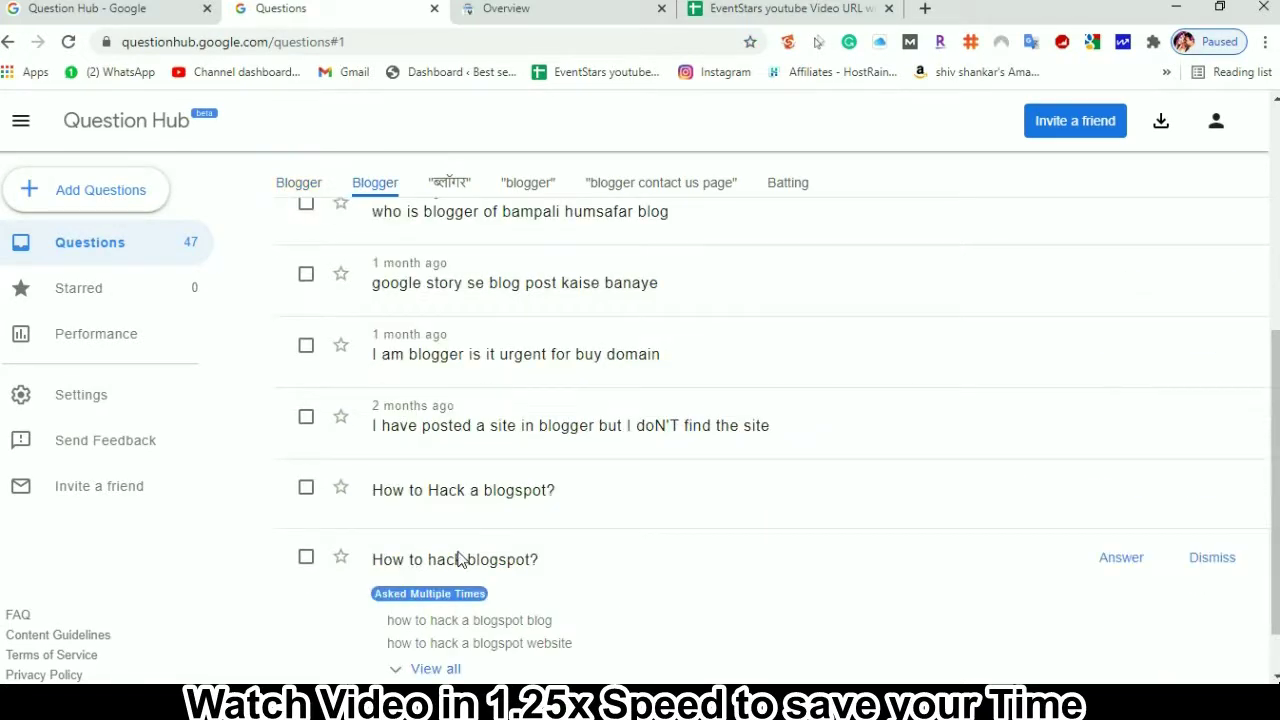
pyautogui.scroll(5, 457, 558)
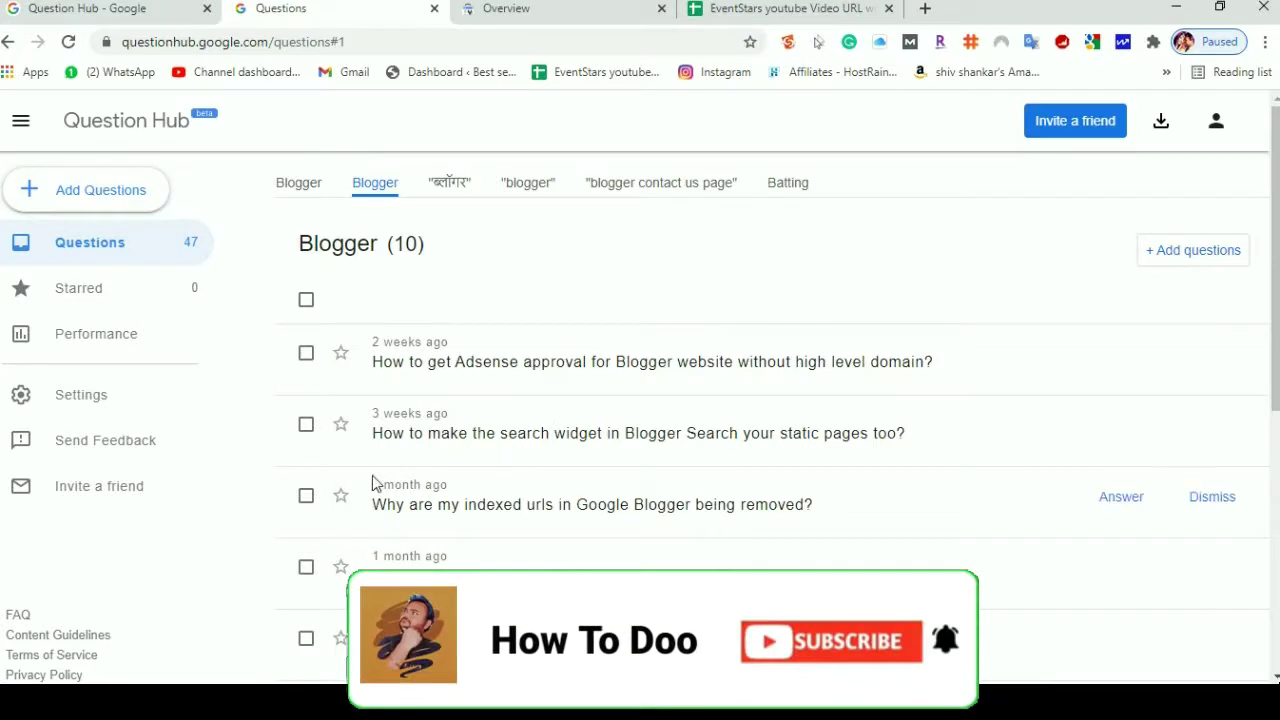
pyautogui.scroll(-5, 471, 443)
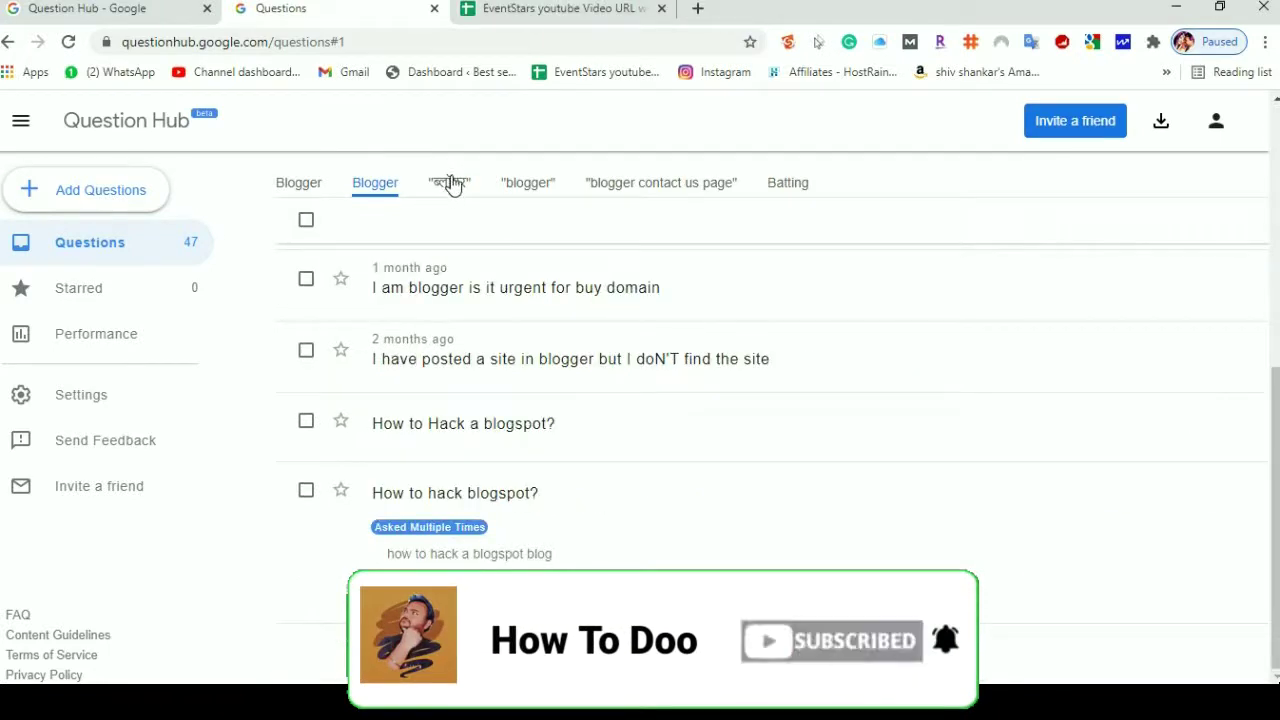
pyautogui.click(449, 184)
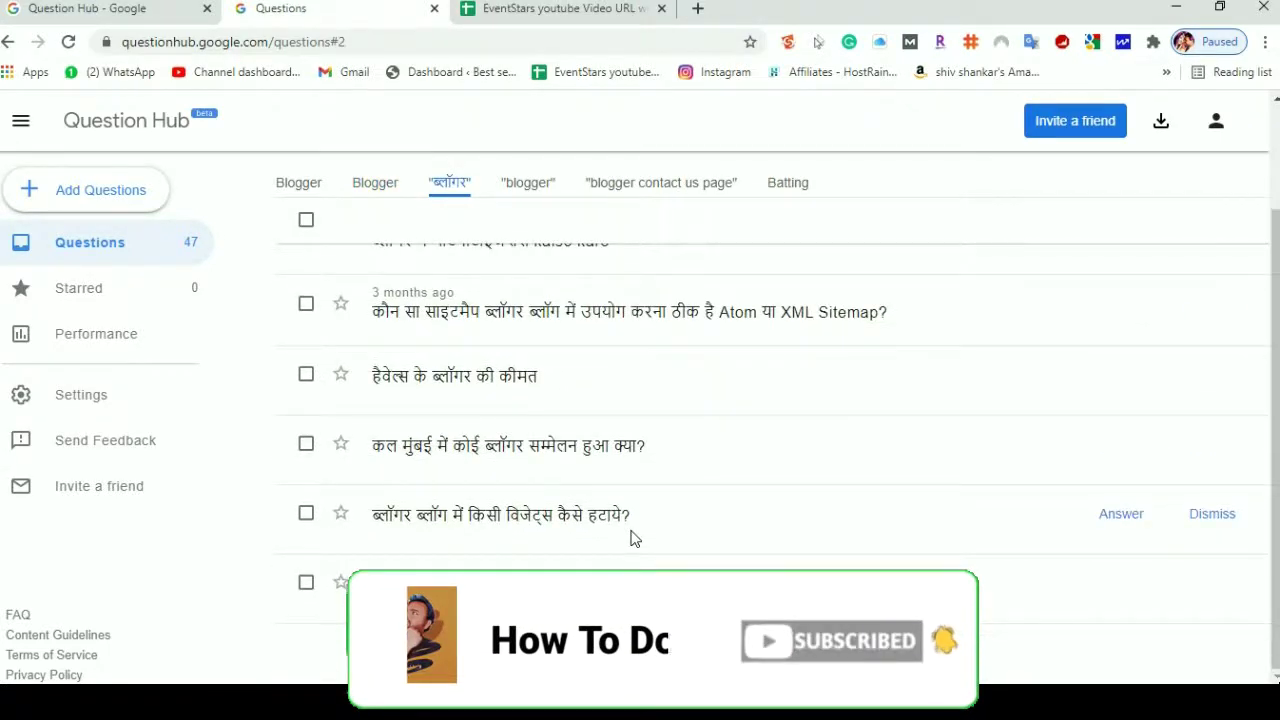
pyautogui.scroll(1, 627, 533)
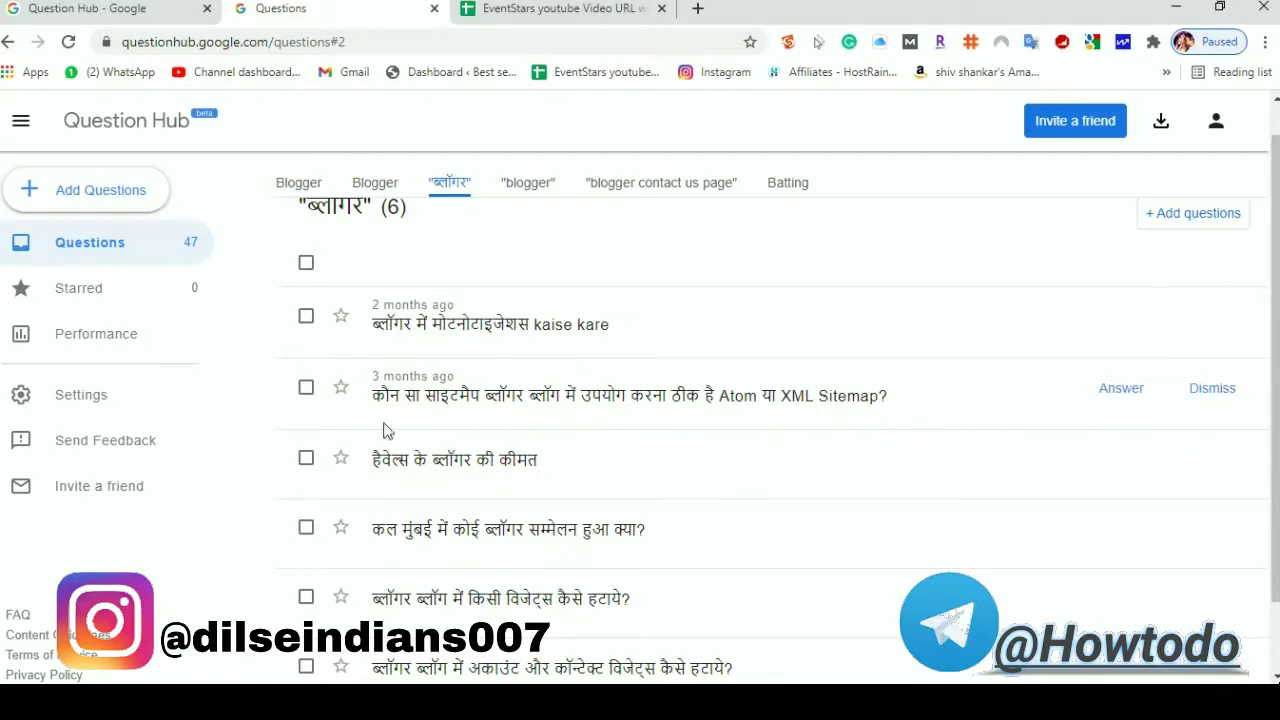
# Copy the link of the "How To Add XML Site Map In Blogger in 2020" article from the spreadsheet and return to Question Hub.
pyautogui.hotkey('ctrl', 'Tab')
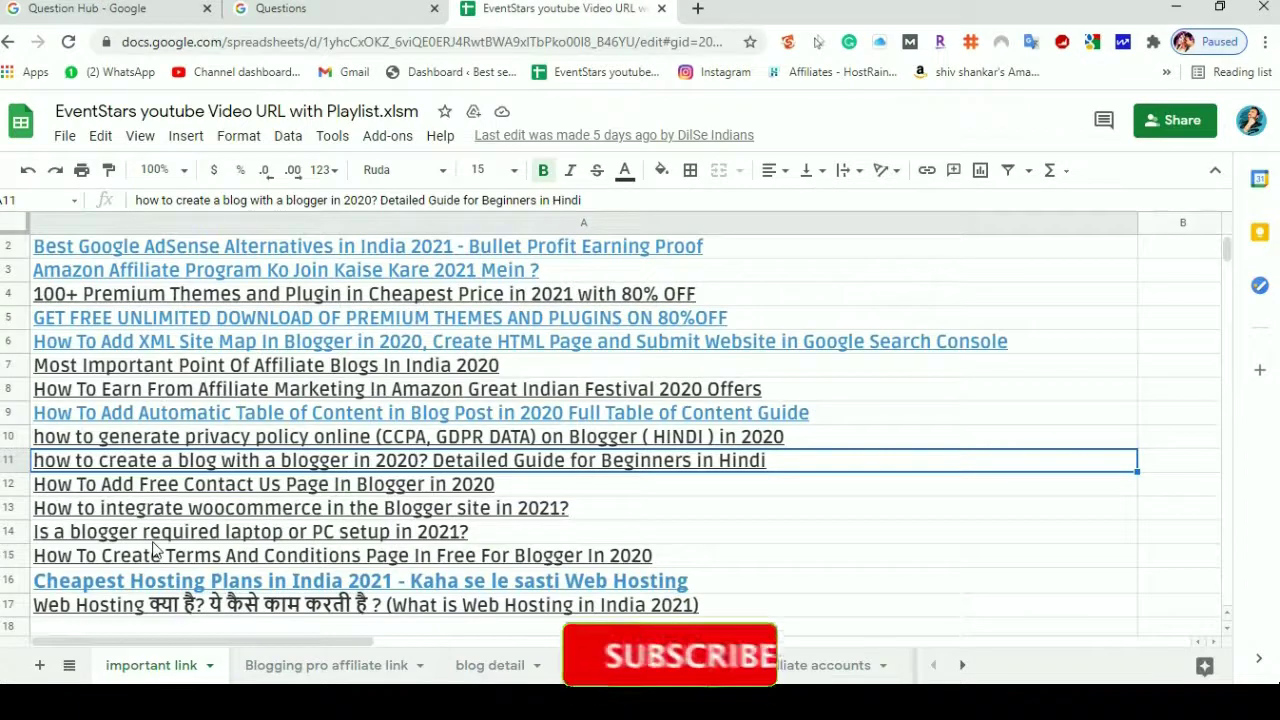
pyautogui.click(96, 340)
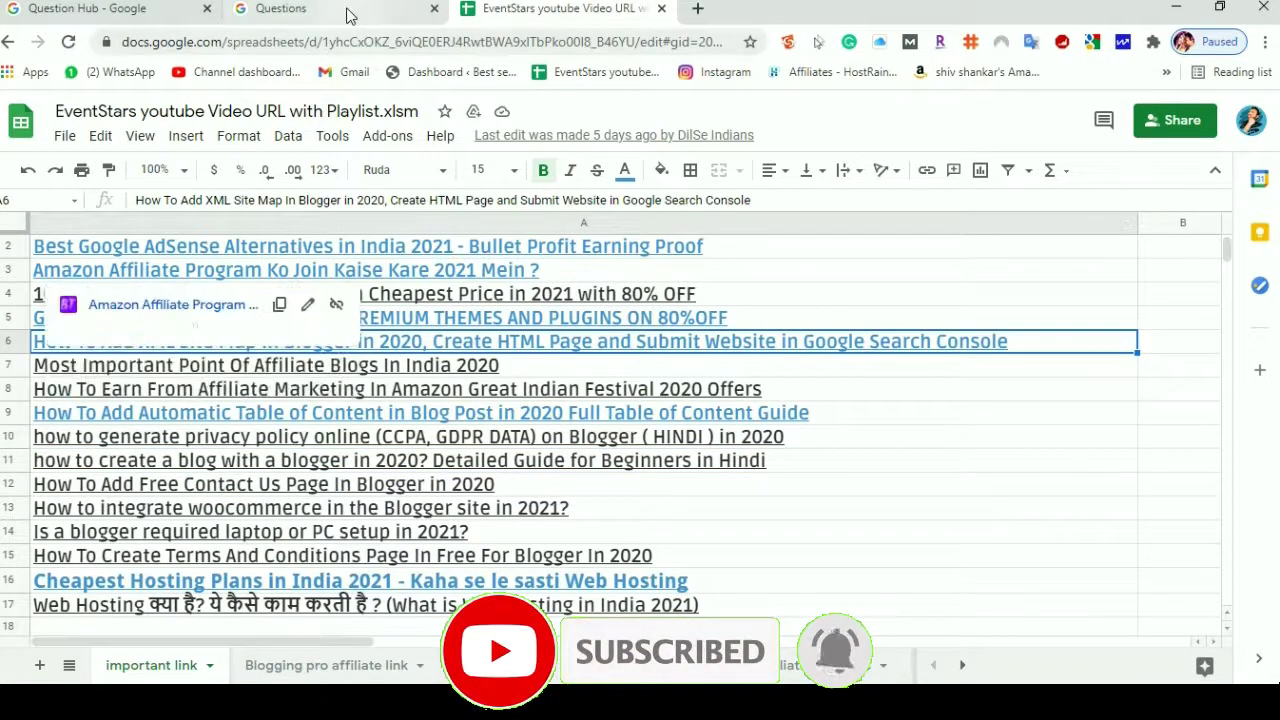
pyautogui.hotkey('ctrl', 'shift', 'Tab')
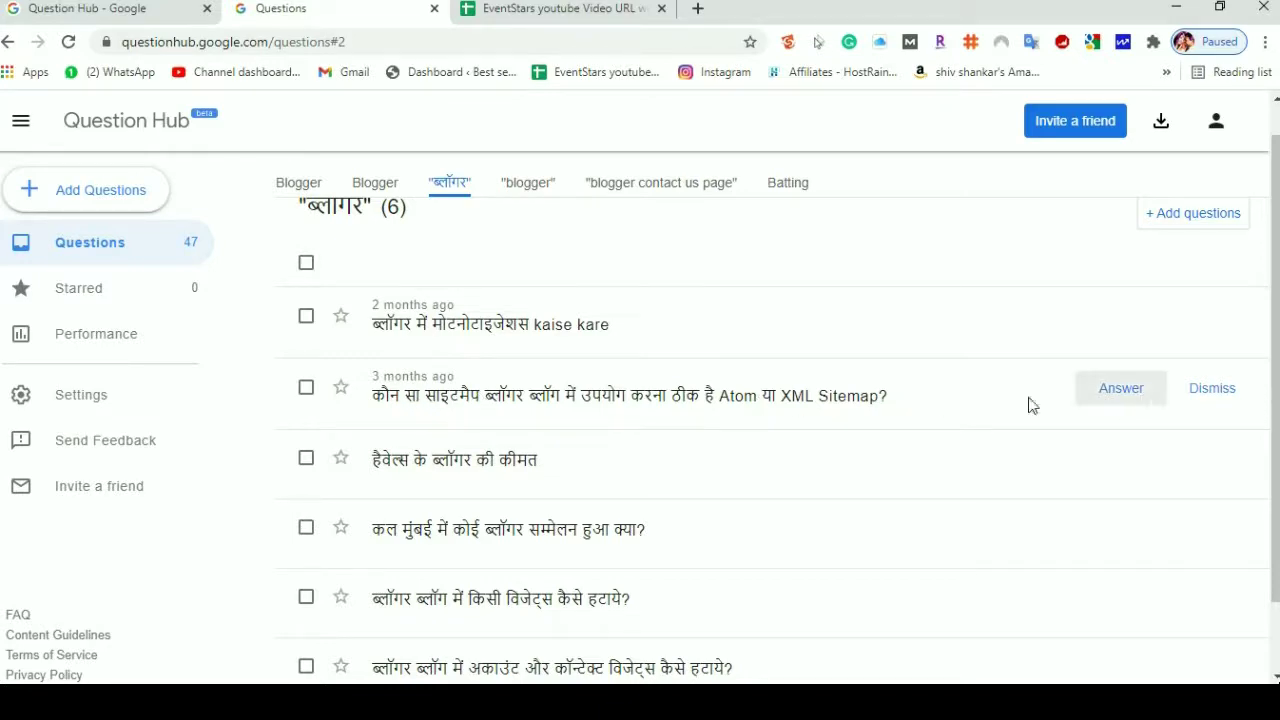
pyautogui.click(590, 10)
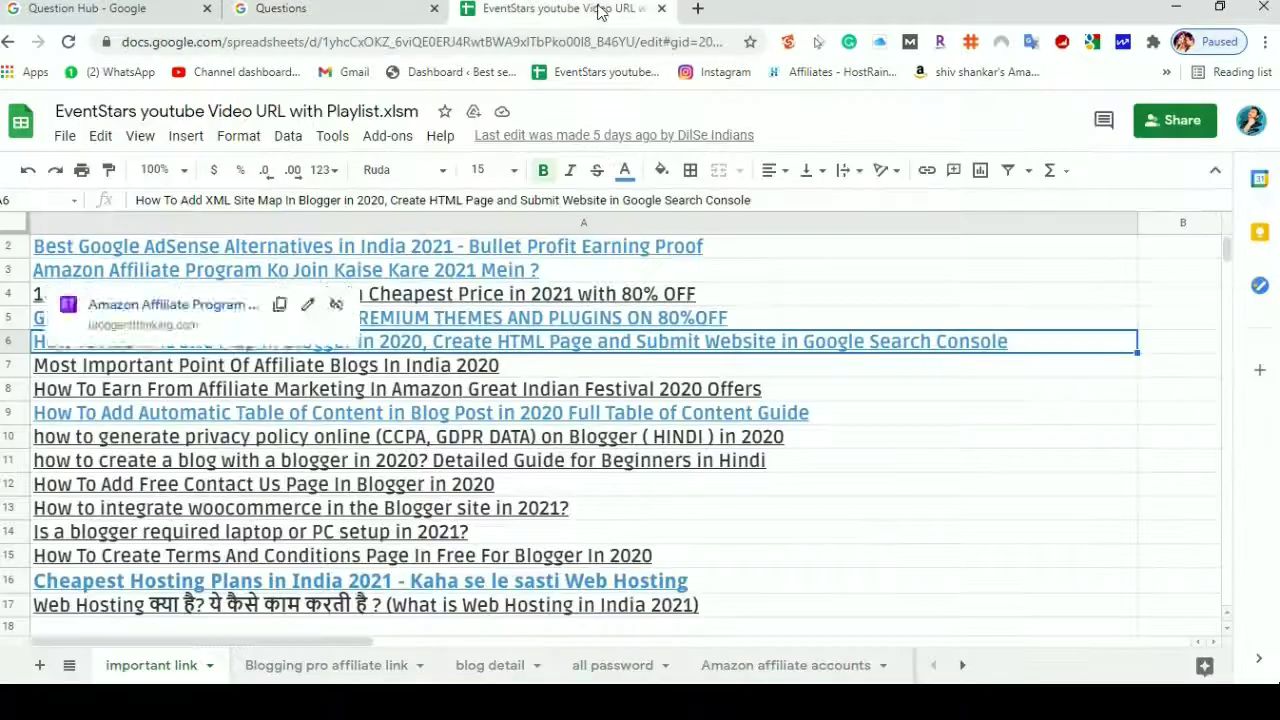
pyautogui.moveTo(390, 343)
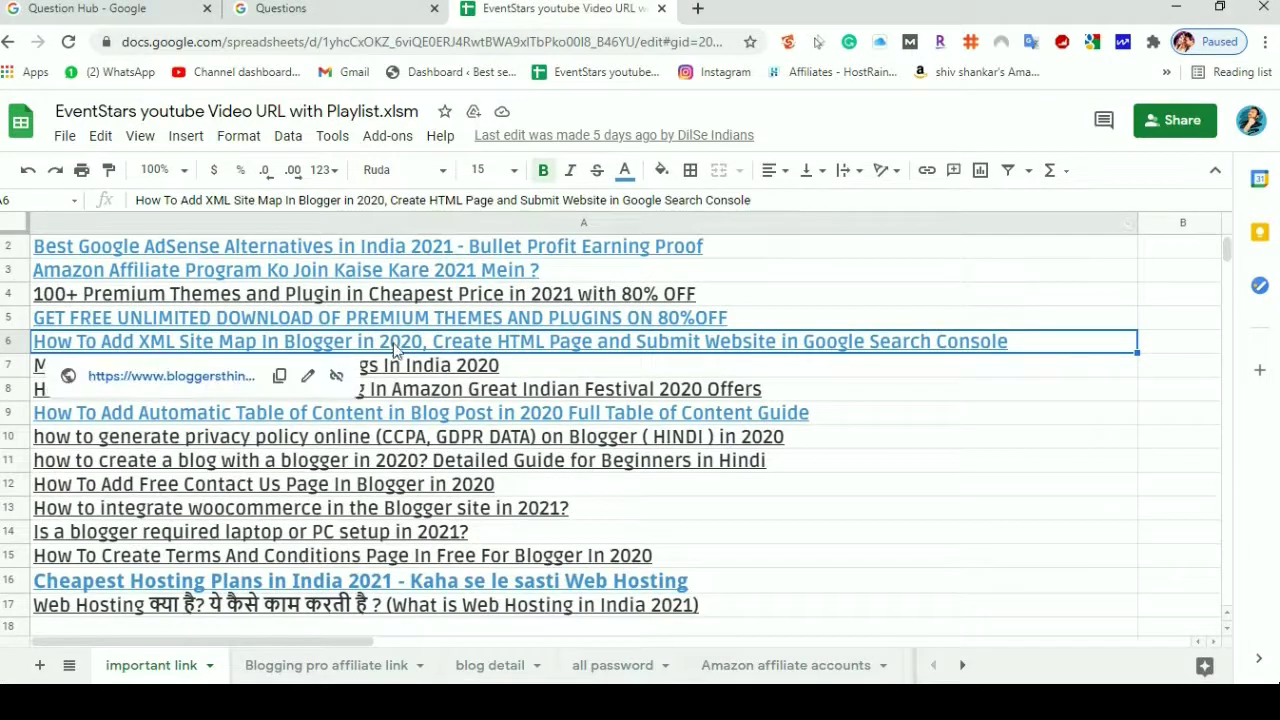
pyautogui.click(280, 376)
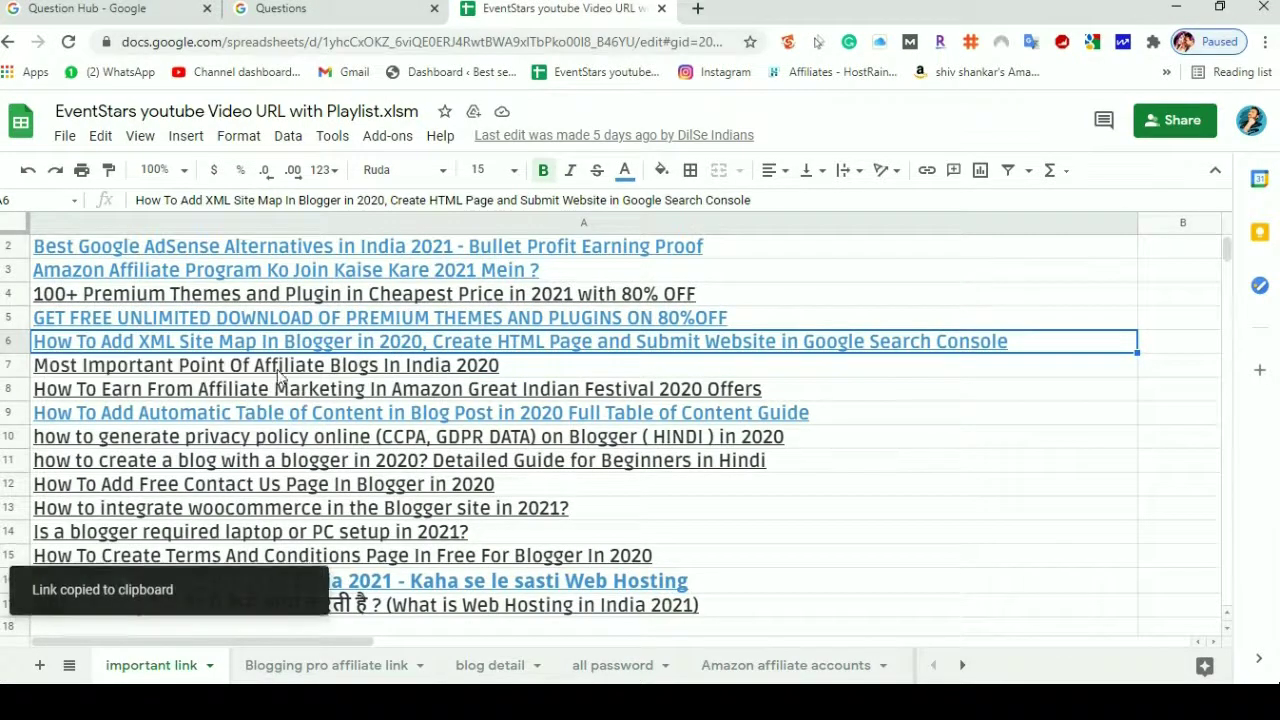
pyautogui.click(280, 8)
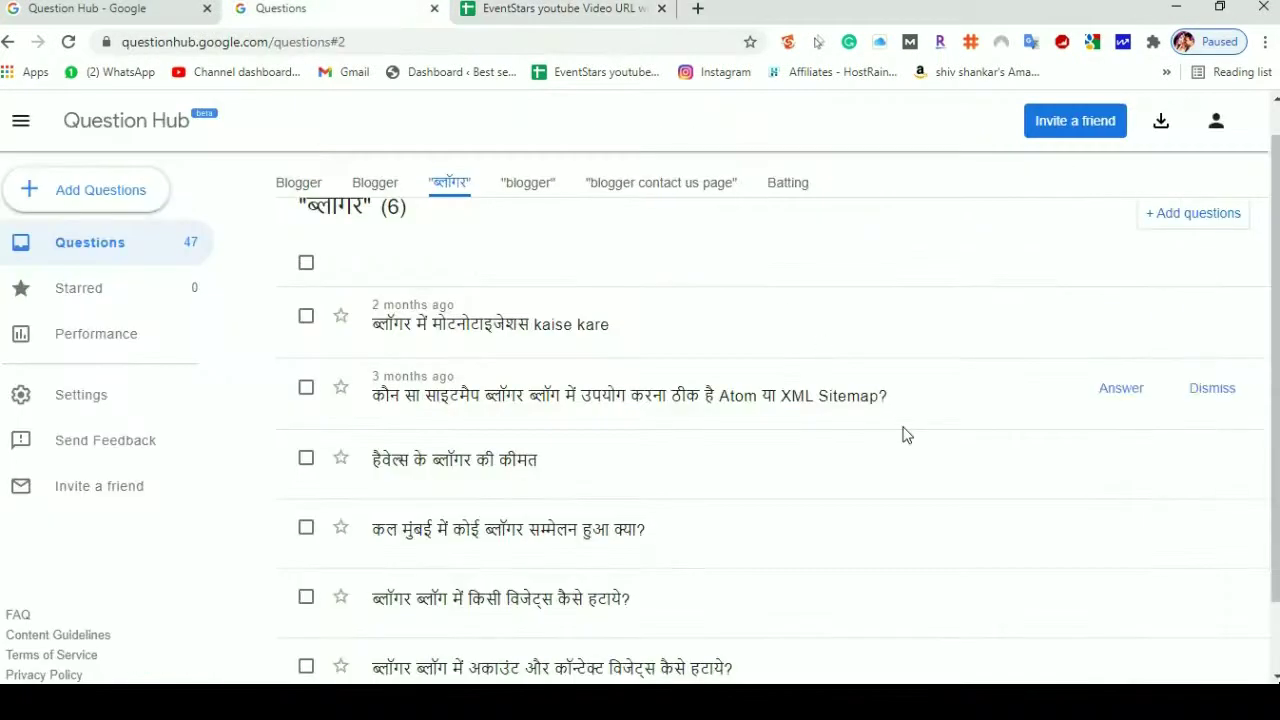
# Answer the Atom or XML Sitemap question in the "ब्लॉगर" topic with the copied article link, submit it, and open the "blogger" topic.
pyautogui.click(1104, 394)
pyautogui.click(529, 479)
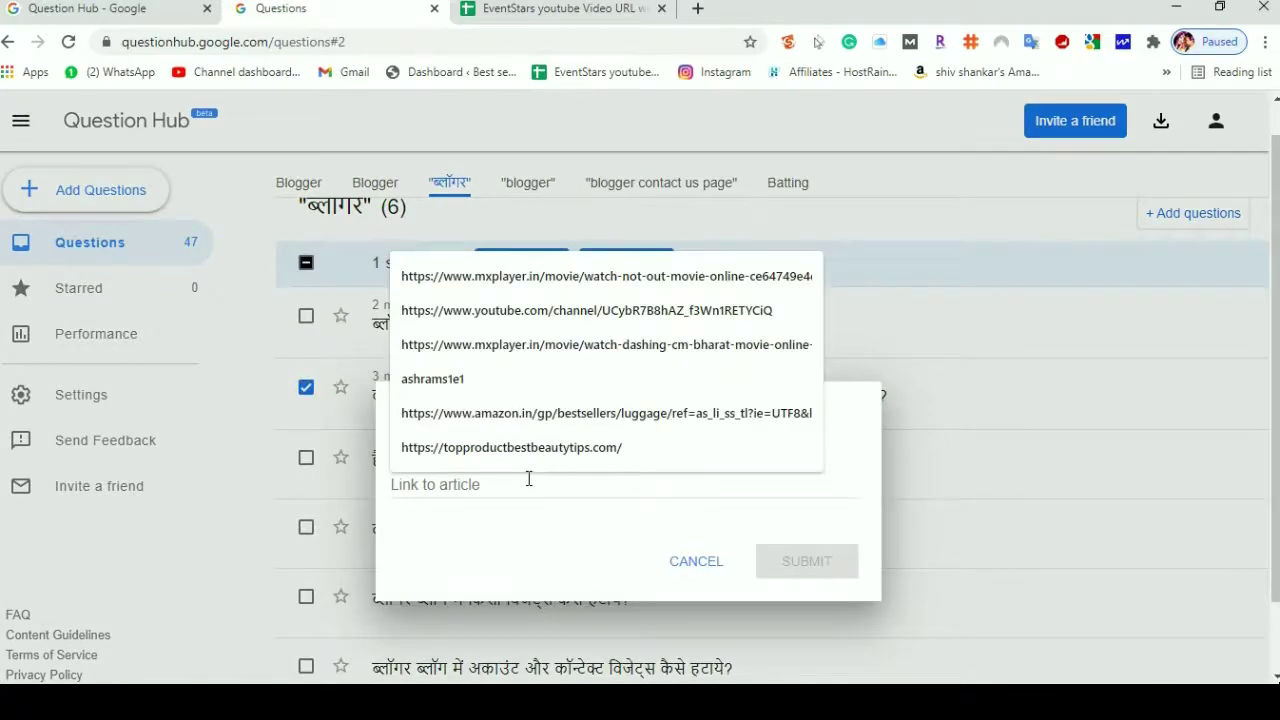
pyautogui.hotkey('ctrl', 'v')
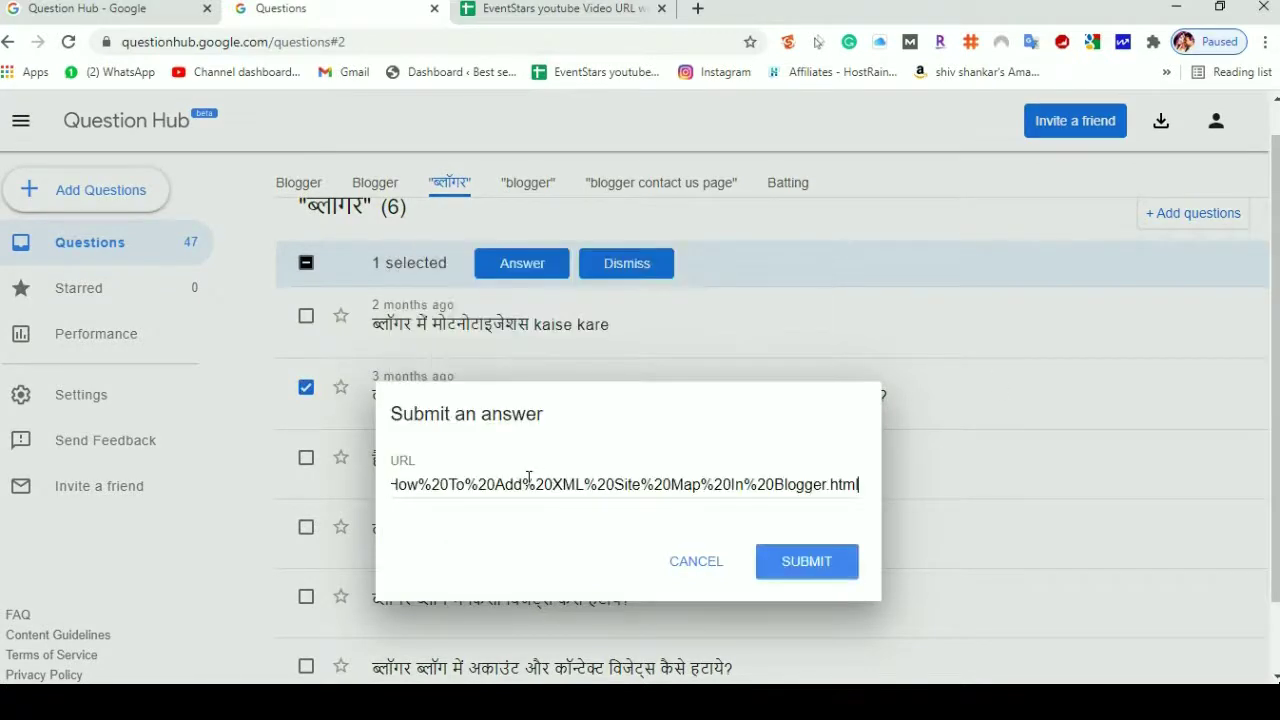
pyautogui.click(822, 563)
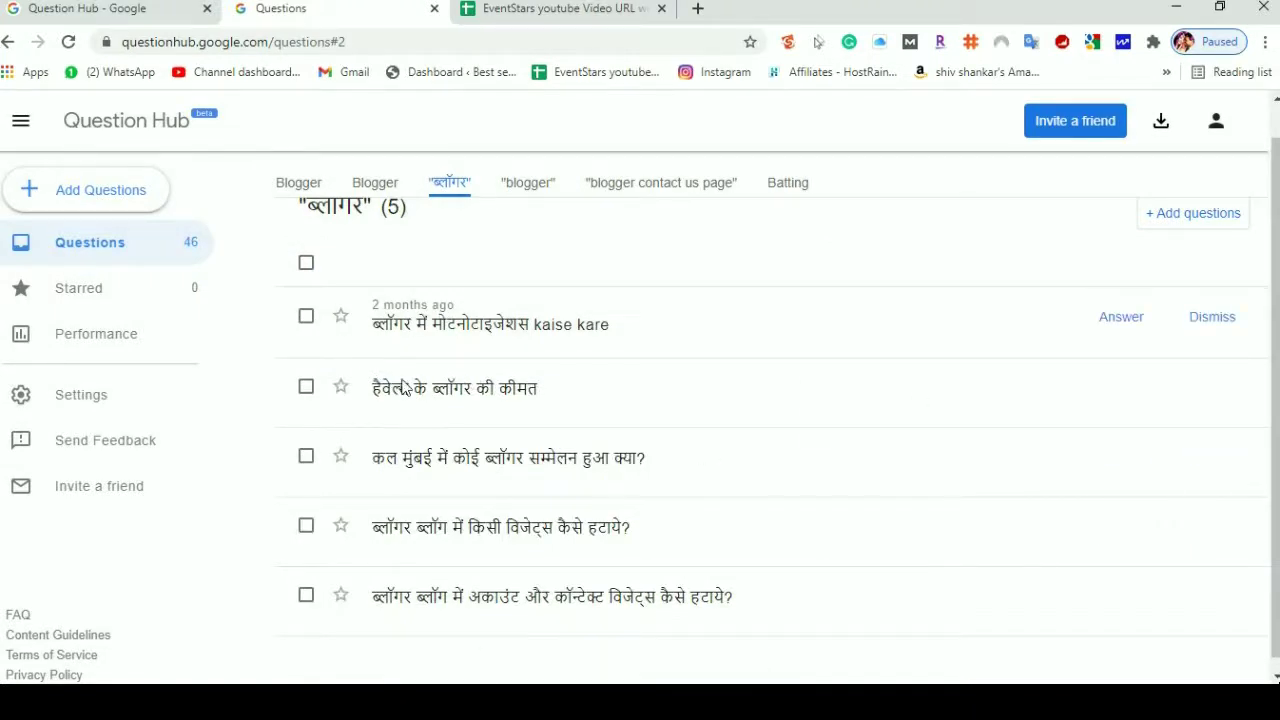
pyautogui.click(524, 195)
pyautogui.scroll(1, 490, 468)
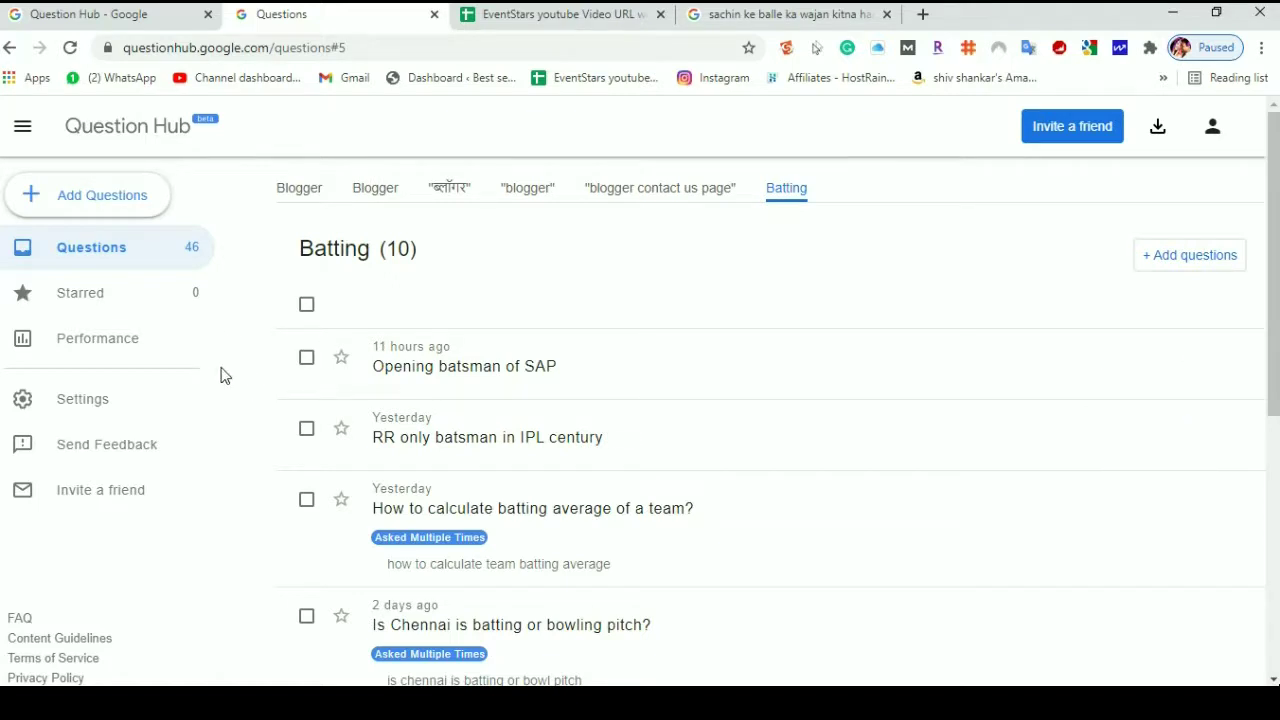
# Search the topics for "naukri", add questions from the "naukri" and "नौकरी" results, and finish adding.
pyautogui.click(113, 206)
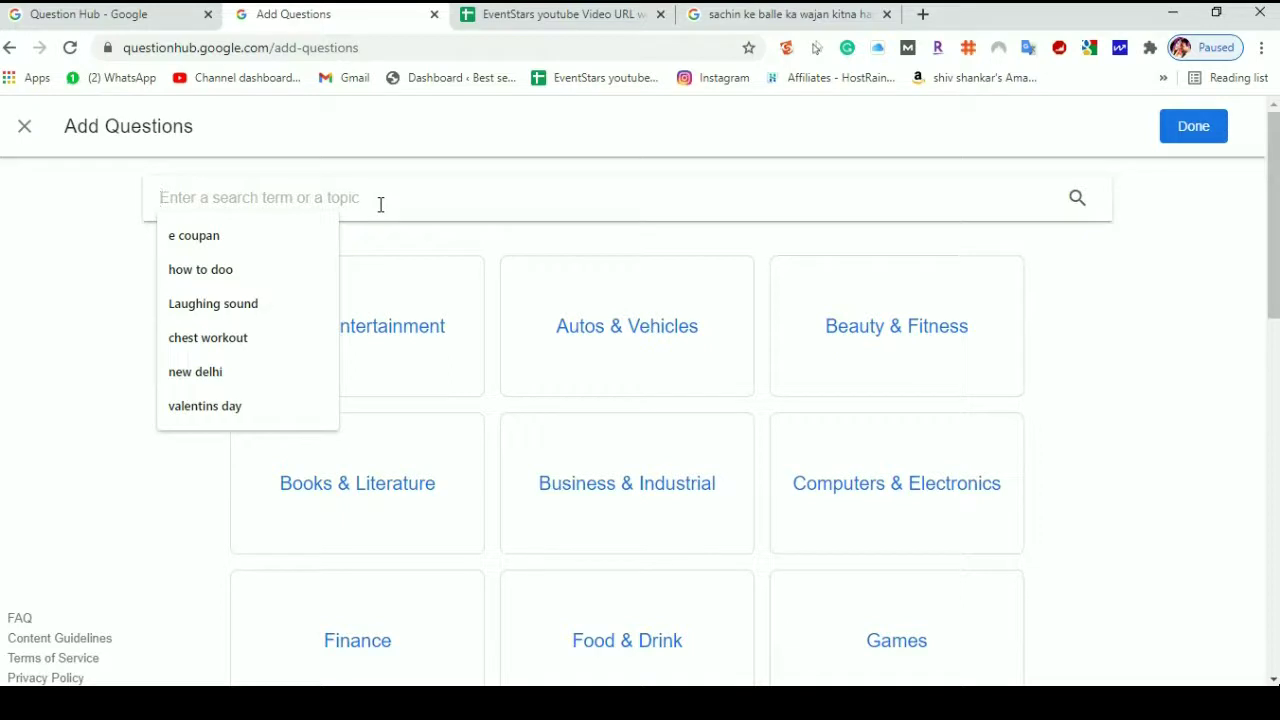
pyautogui.write('naukr')
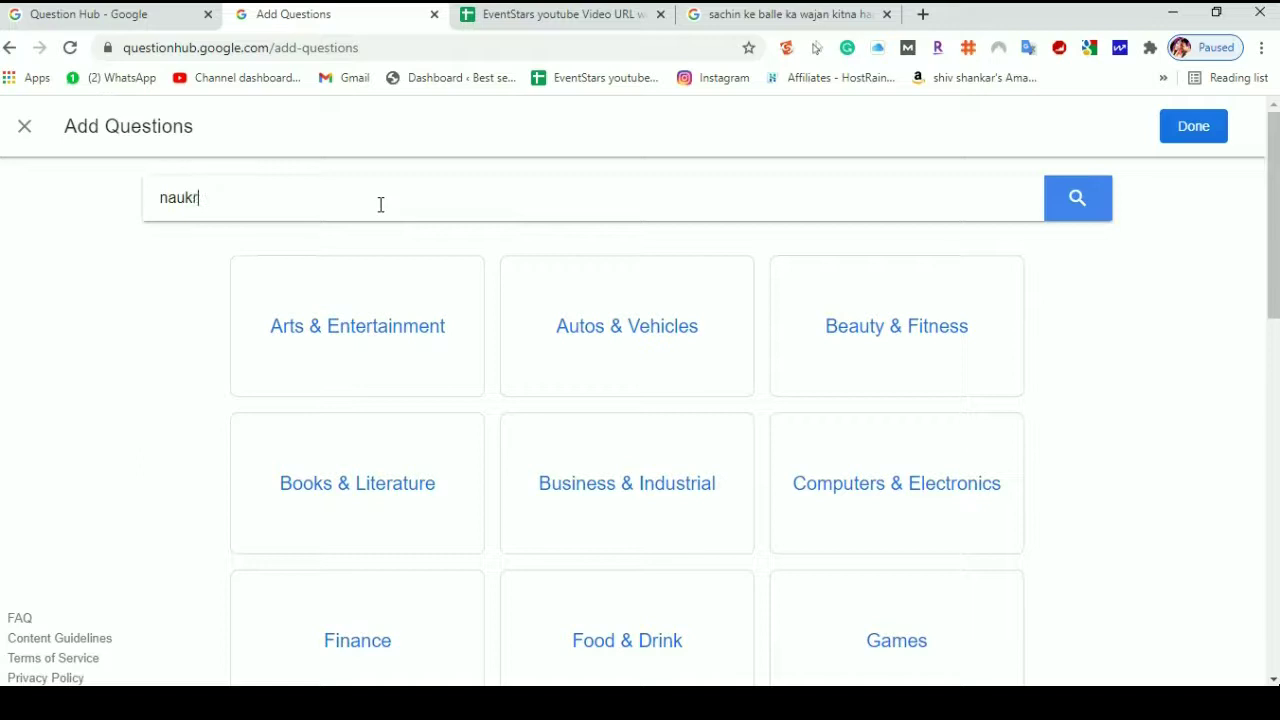
pyautogui.write('i')
pyautogui.press('Return')
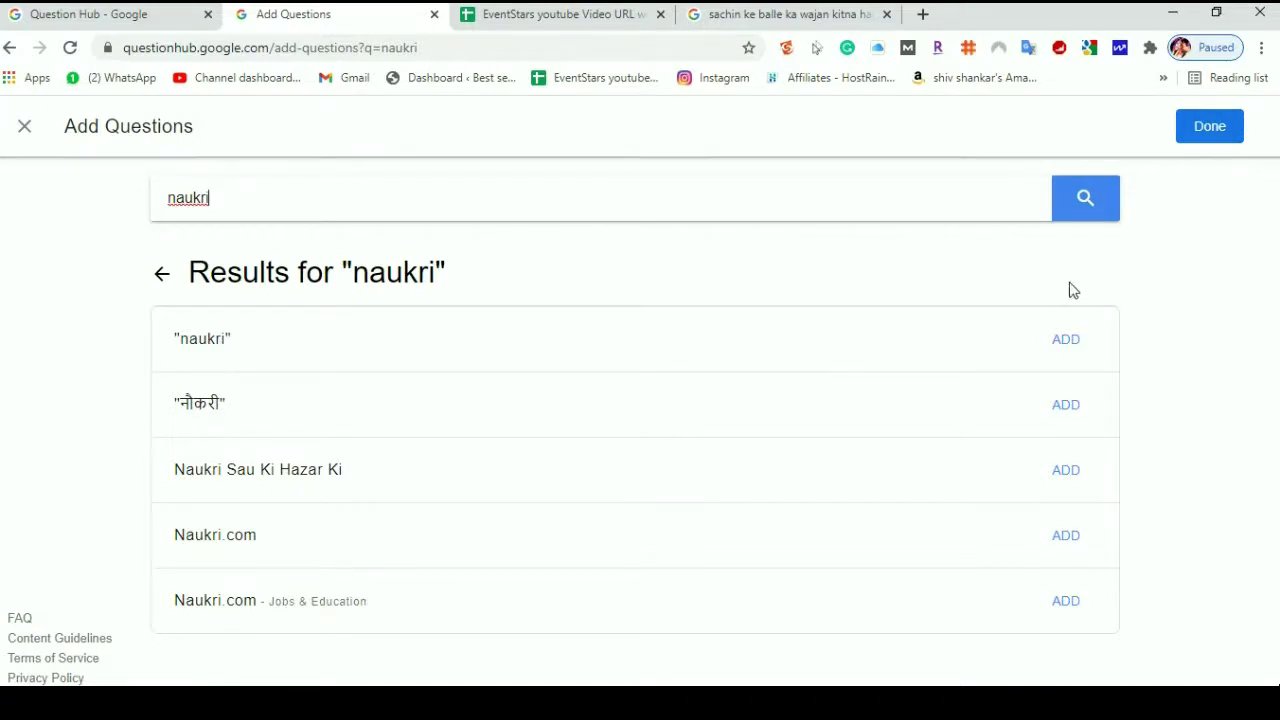
pyautogui.click(1070, 344)
pyautogui.click(1068, 405)
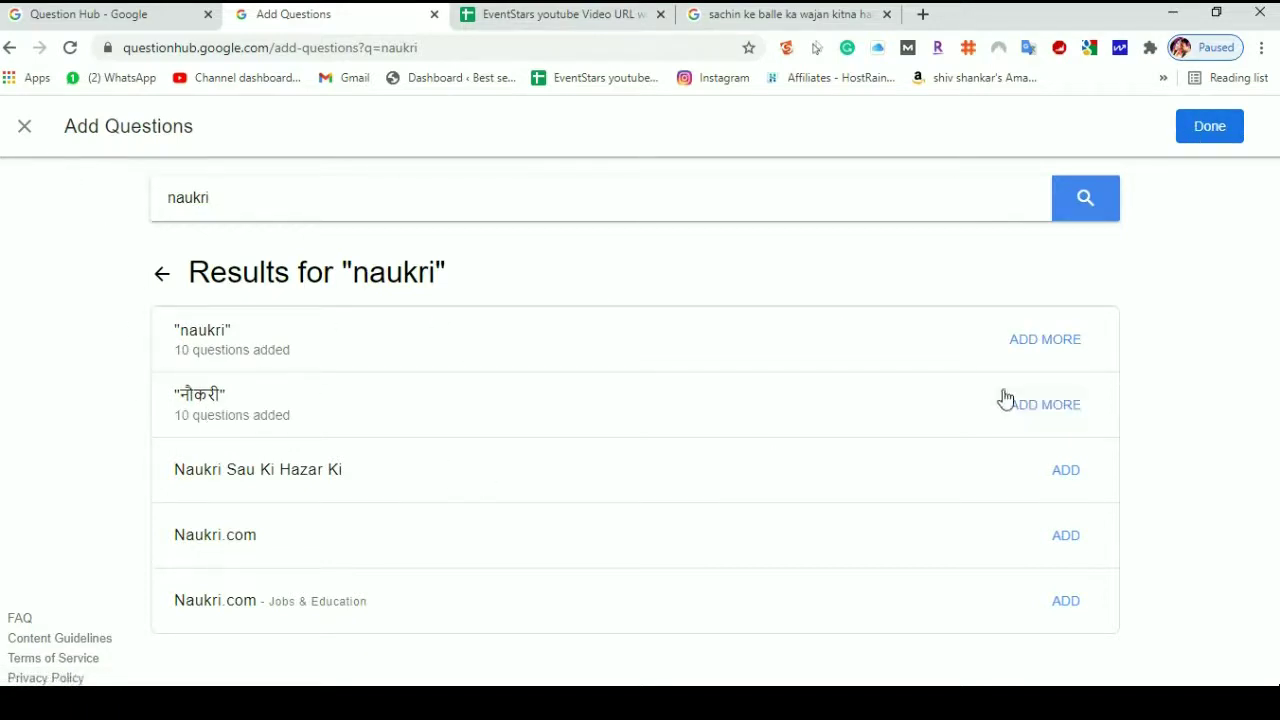
pyautogui.click(1206, 127)
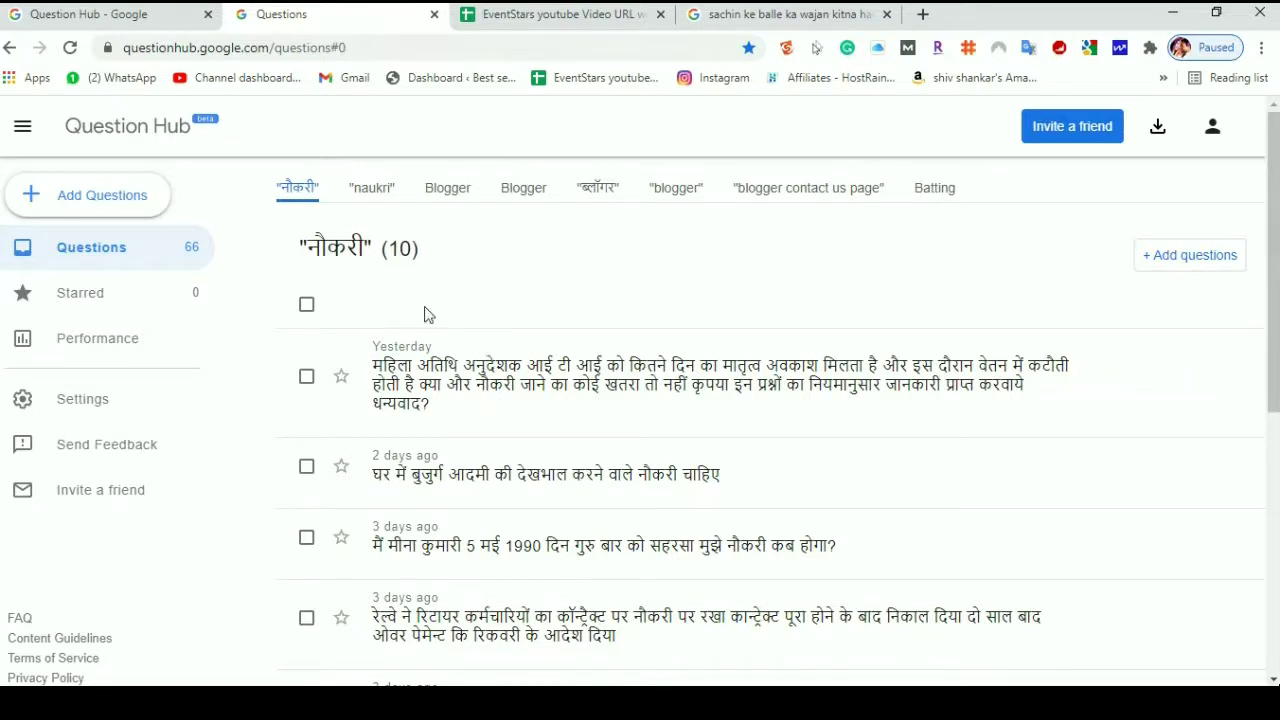
# Read through the "नौकरी" question list, opening and cancelling the answer form for the job question about caring for an elderly man.
pyautogui.scroll(-1, 495, 520)
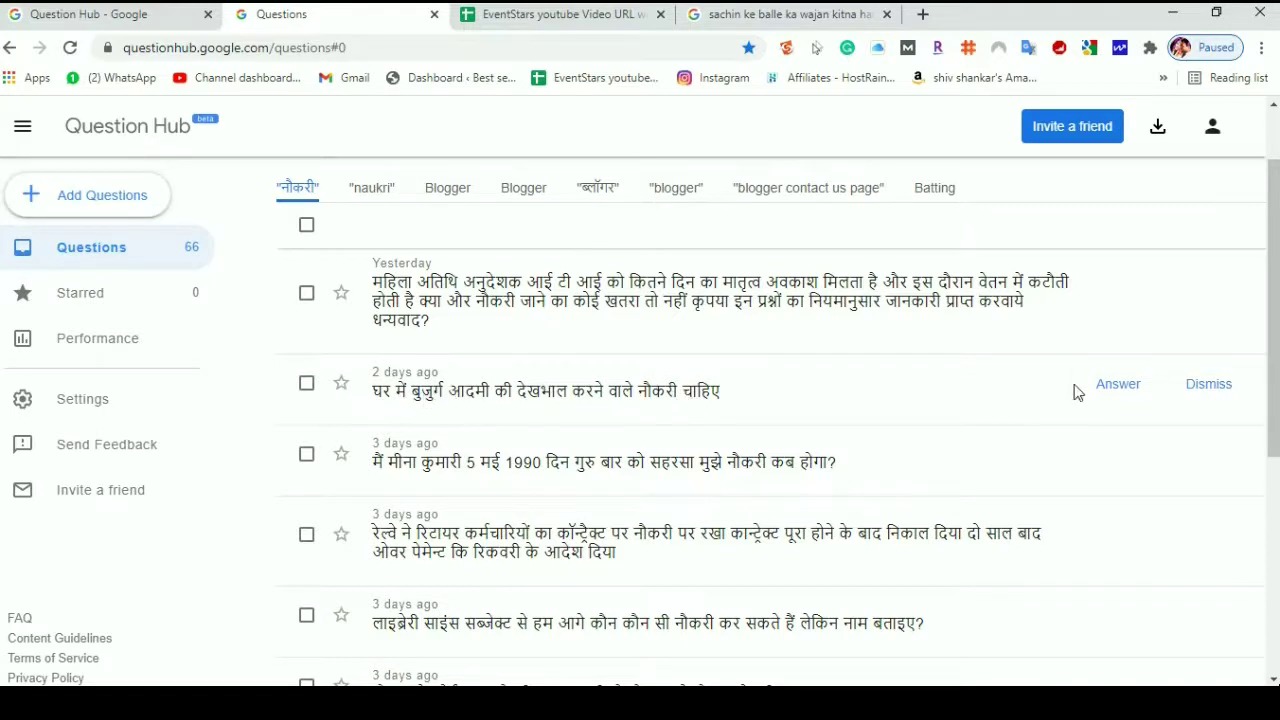
pyautogui.click(1116, 394)
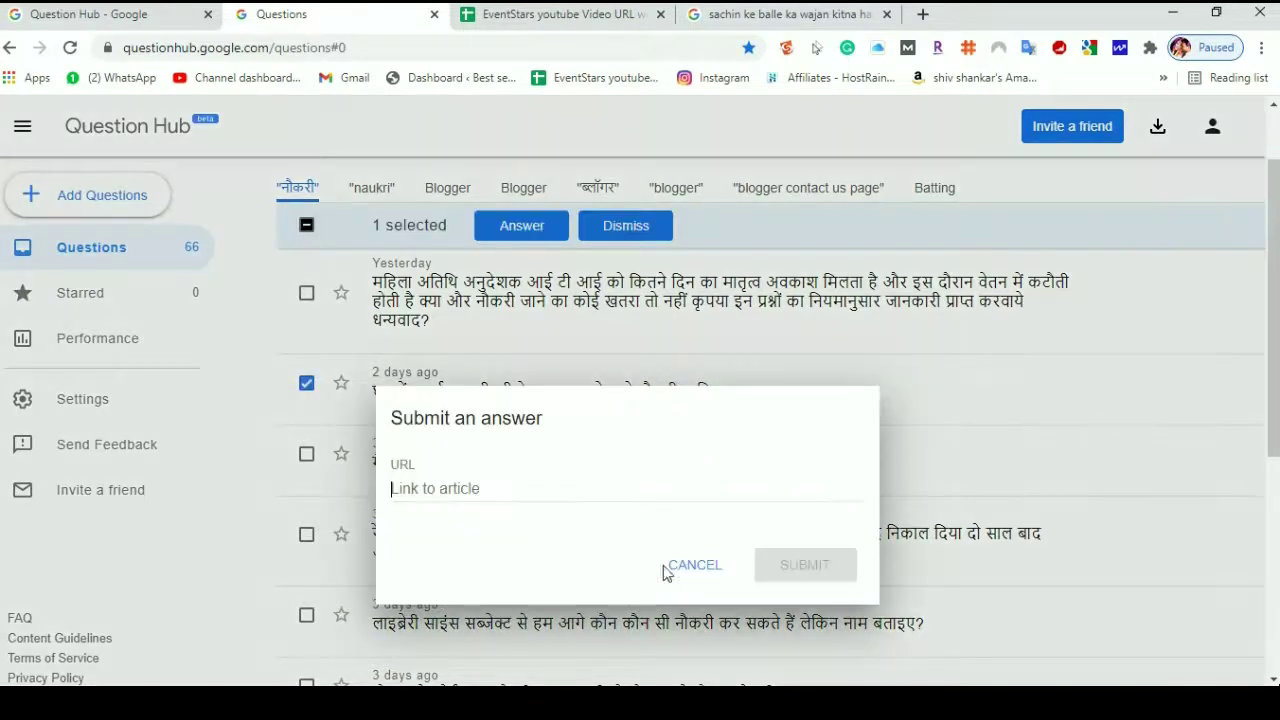
pyautogui.click(694, 566)
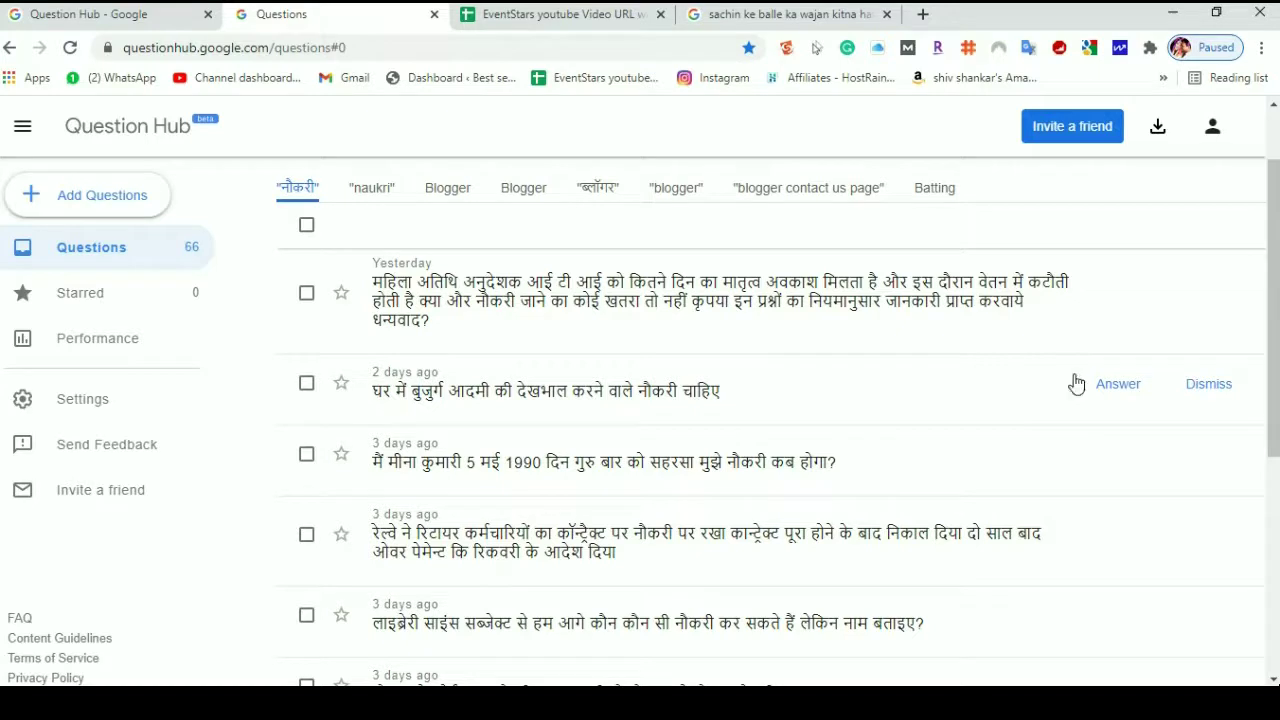
pyautogui.scroll(-1, 830, 417)
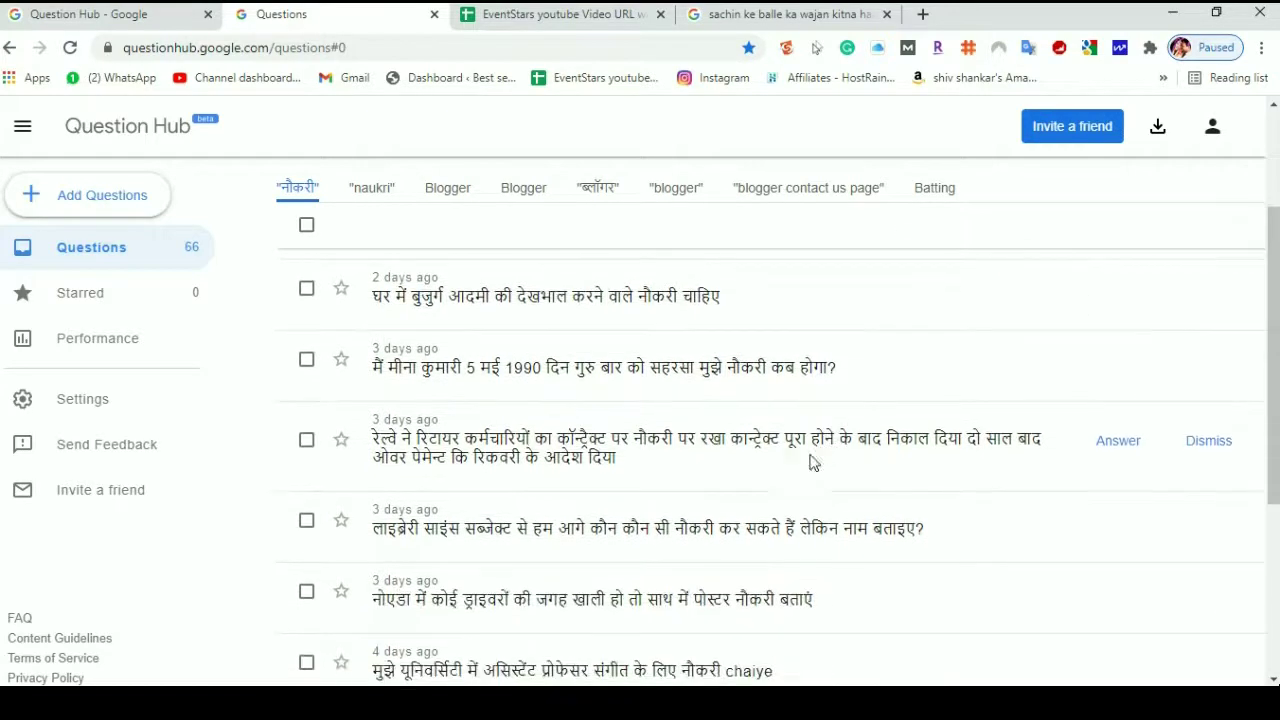
pyautogui.scroll(-2, 766, 489)
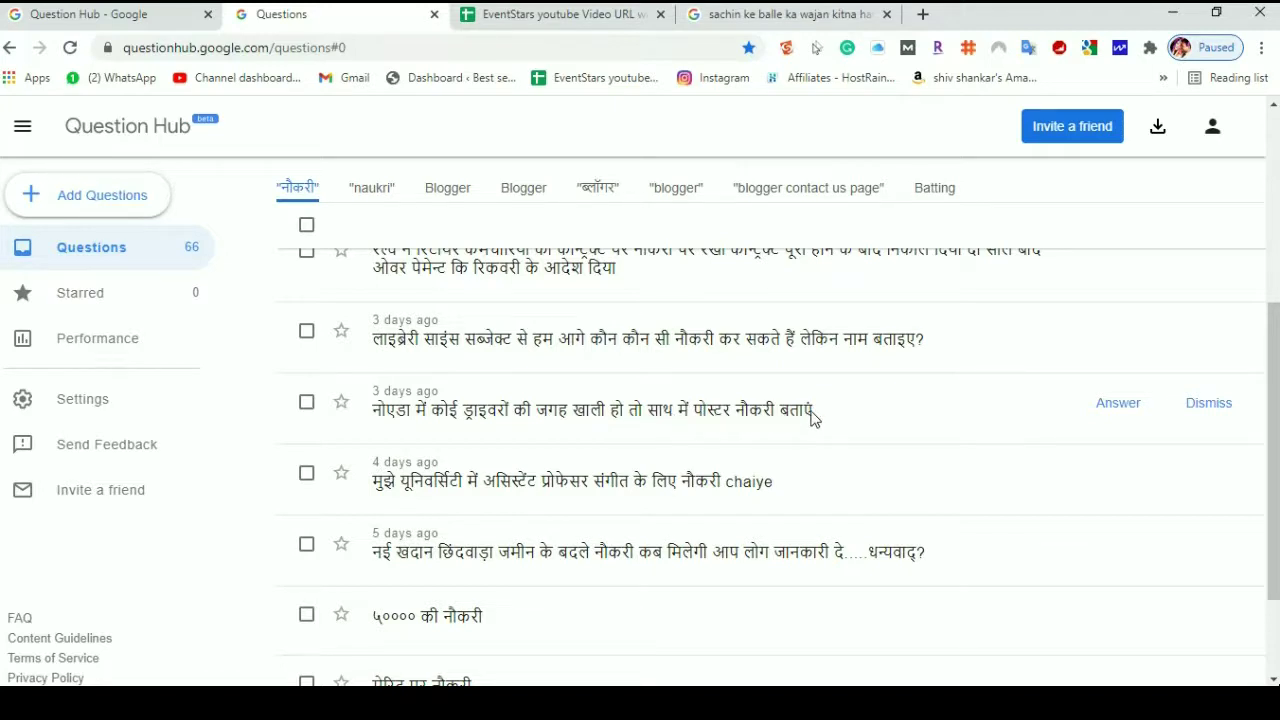
pyautogui.scroll(-3, 597, 436)
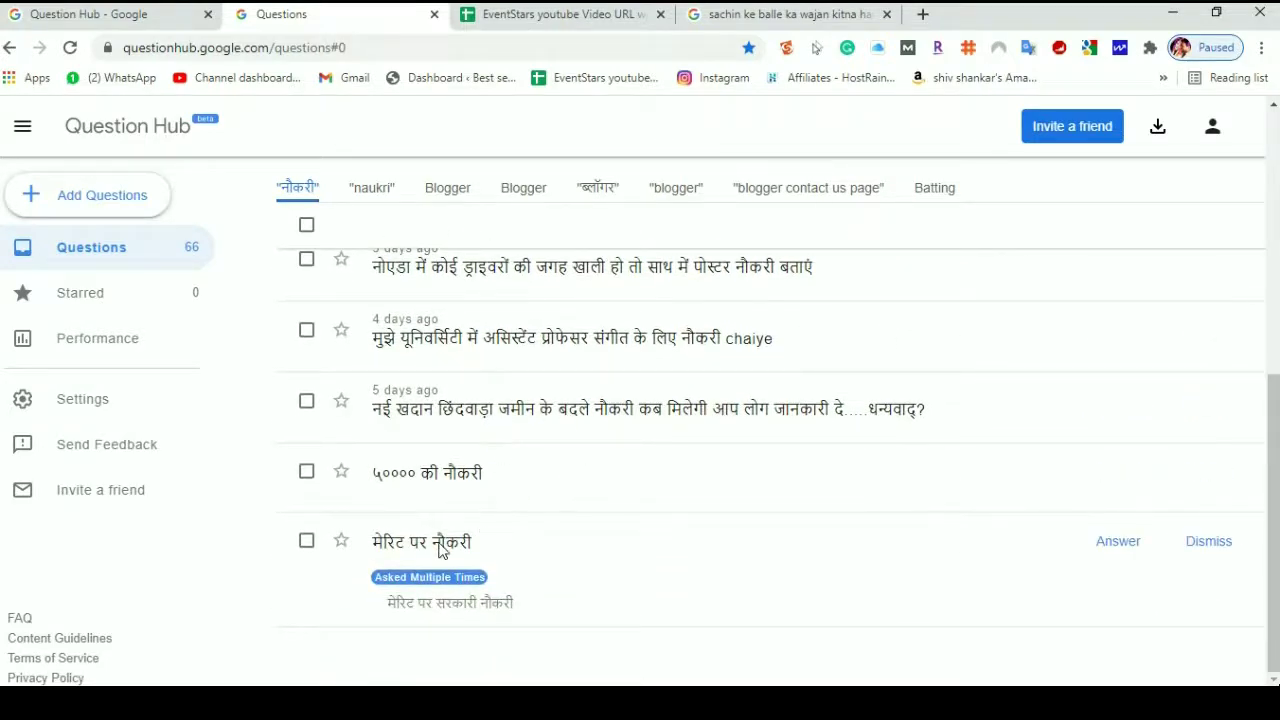
pyautogui.scroll(1, 526, 583)
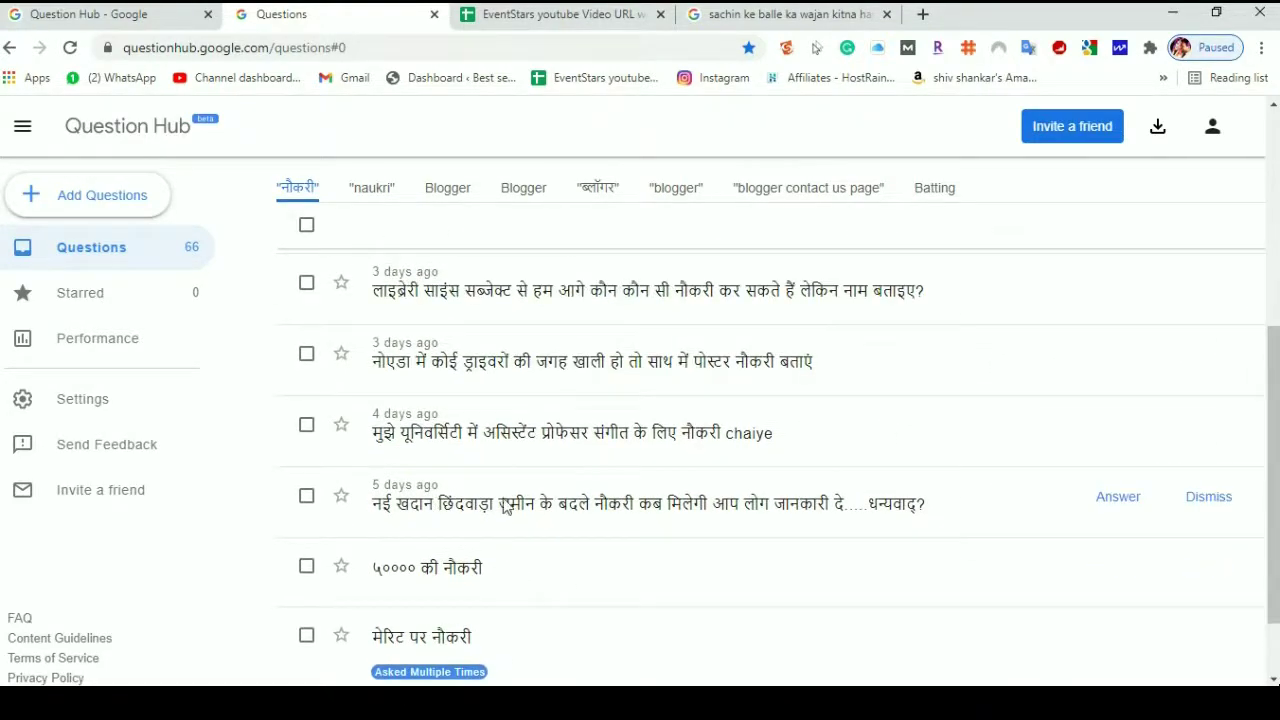
pyautogui.scroll(1, 558, 520)
pyautogui.scroll(3, 558, 520)
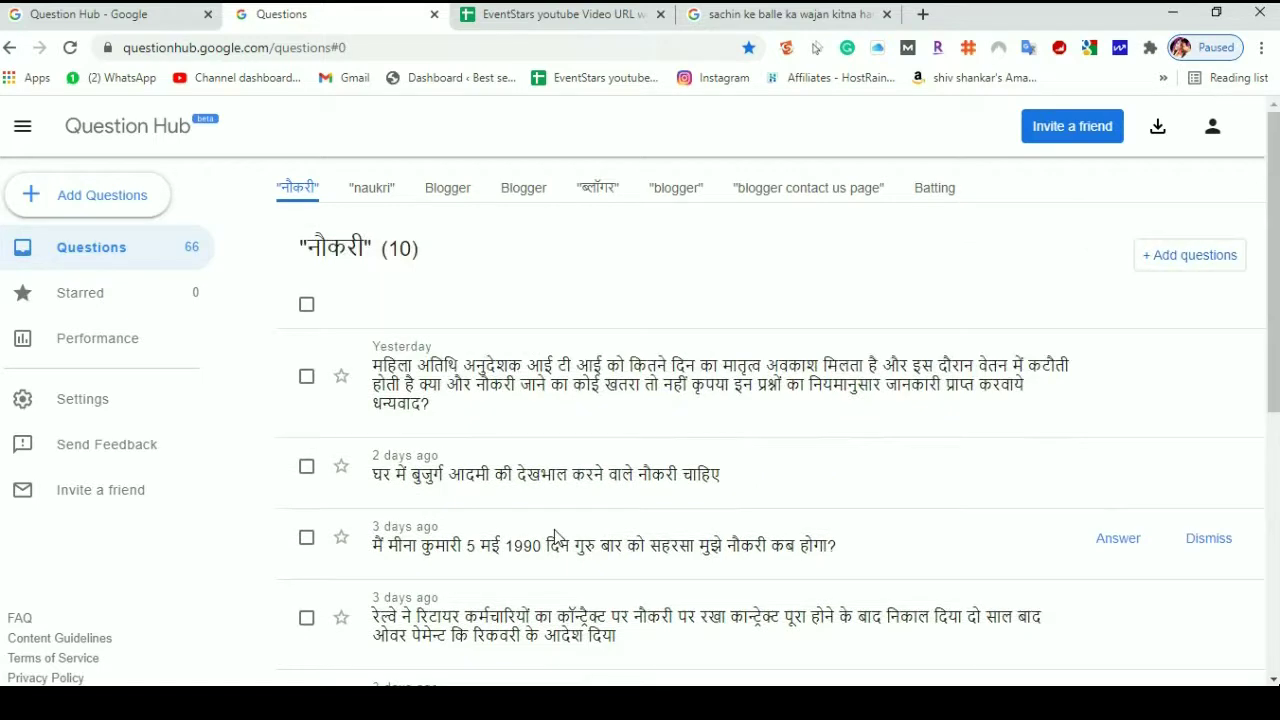
pyautogui.scroll(-2, 402, 481)
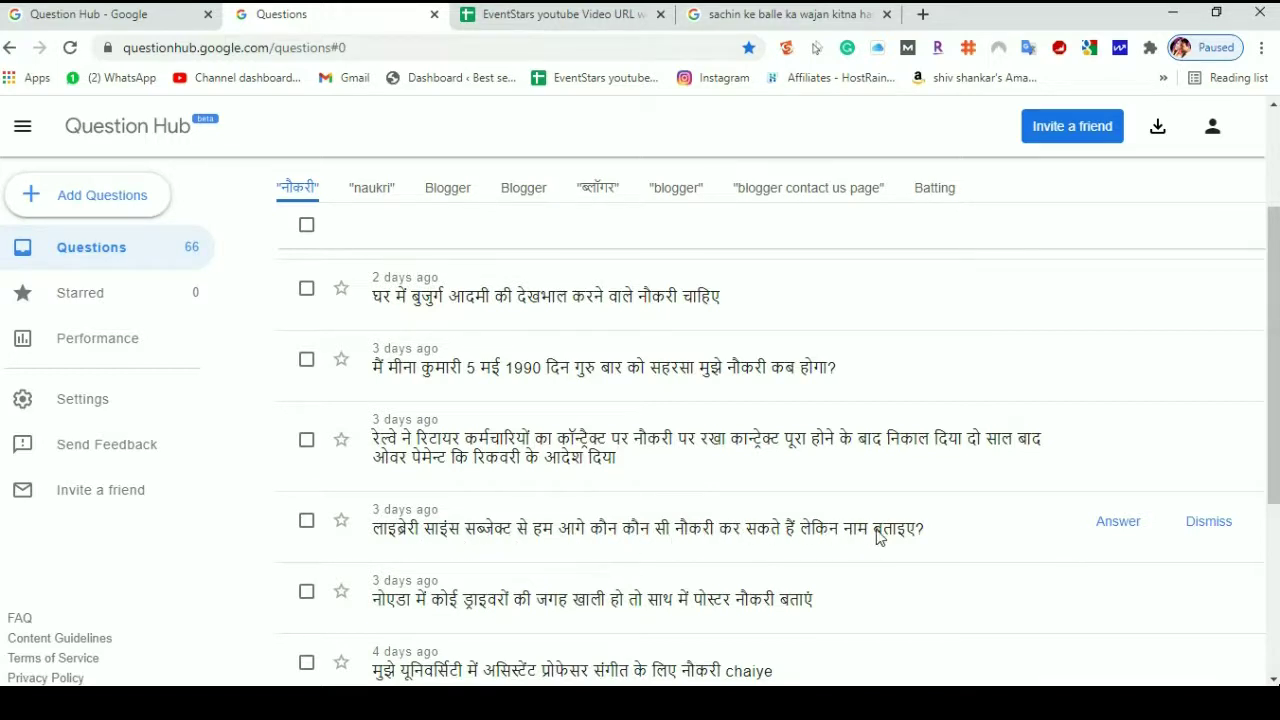
pyautogui.scroll(-1, 620, 530)
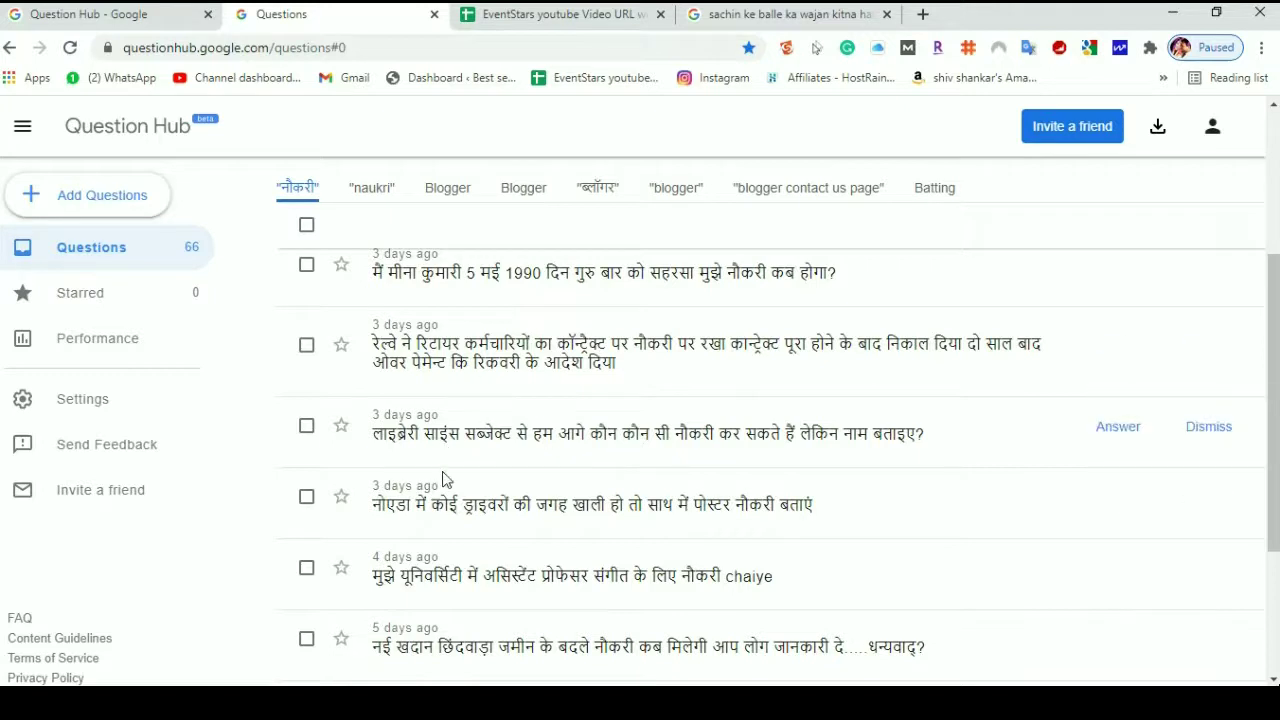
pyautogui.scroll(1, 477, 451)
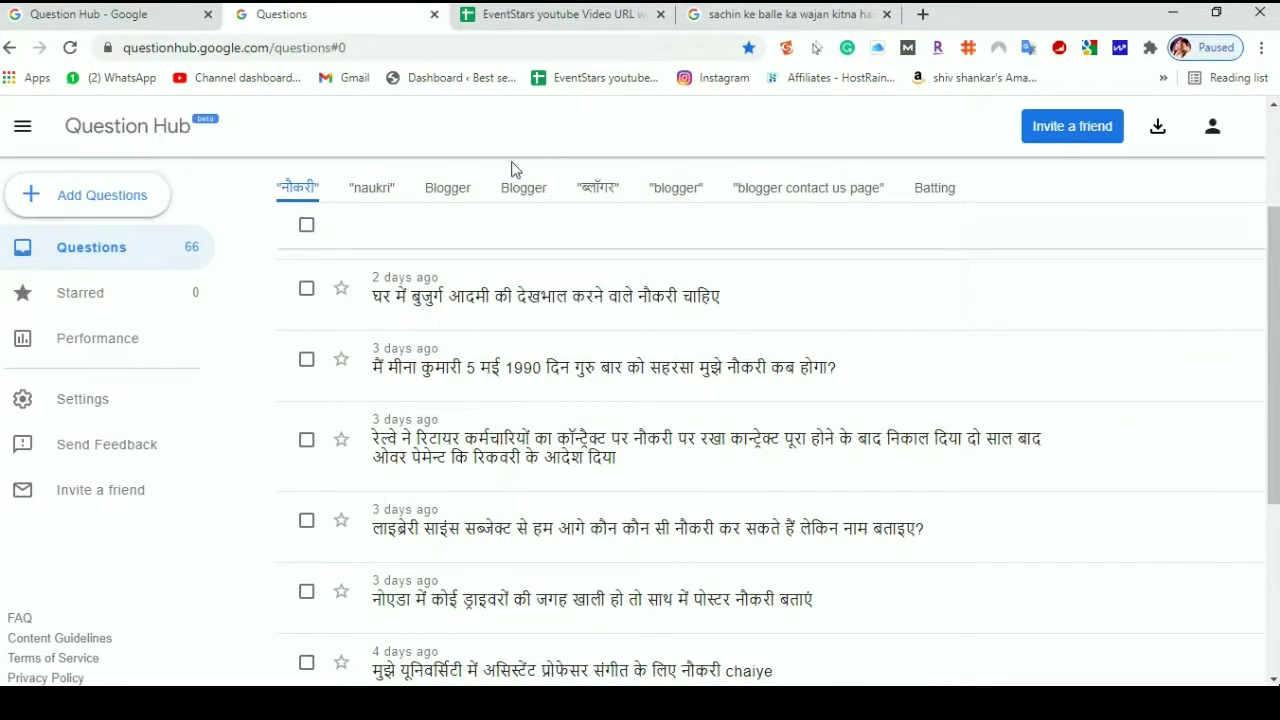
# Open the "naukri" topic and read through its questions from first to last.
pyautogui.click(374, 193)
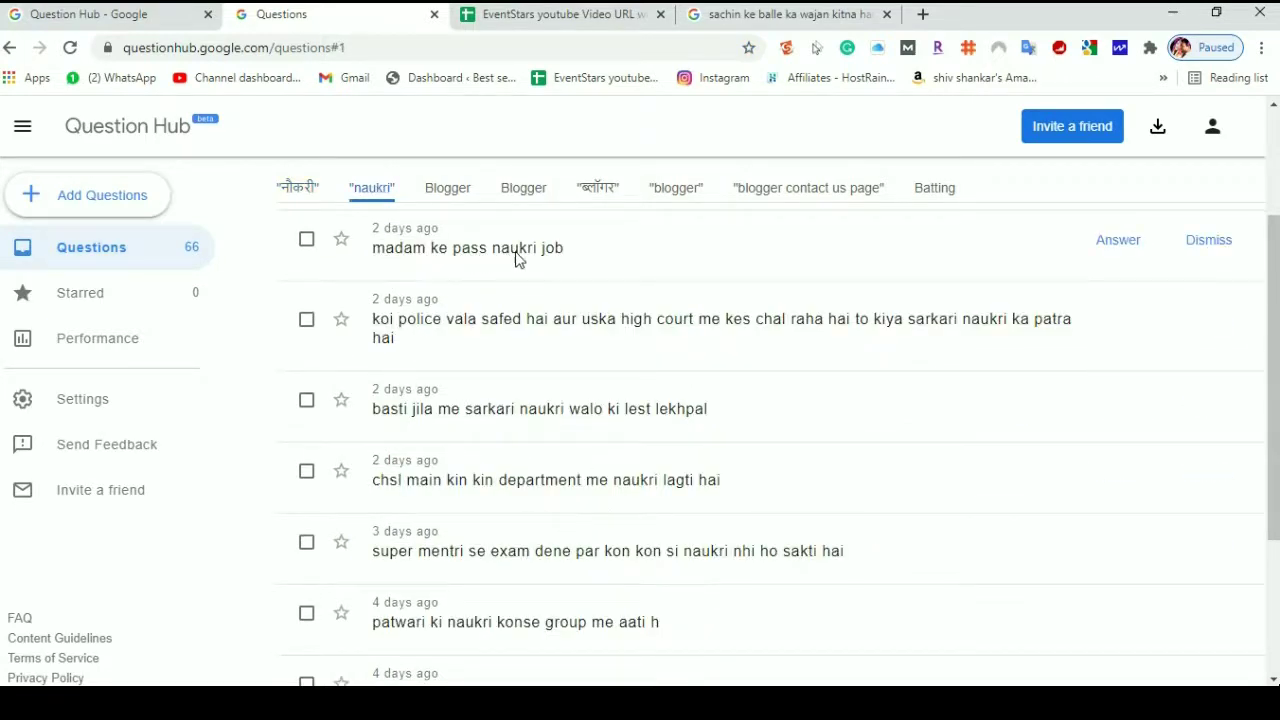
pyautogui.scroll(-2, 611, 451)
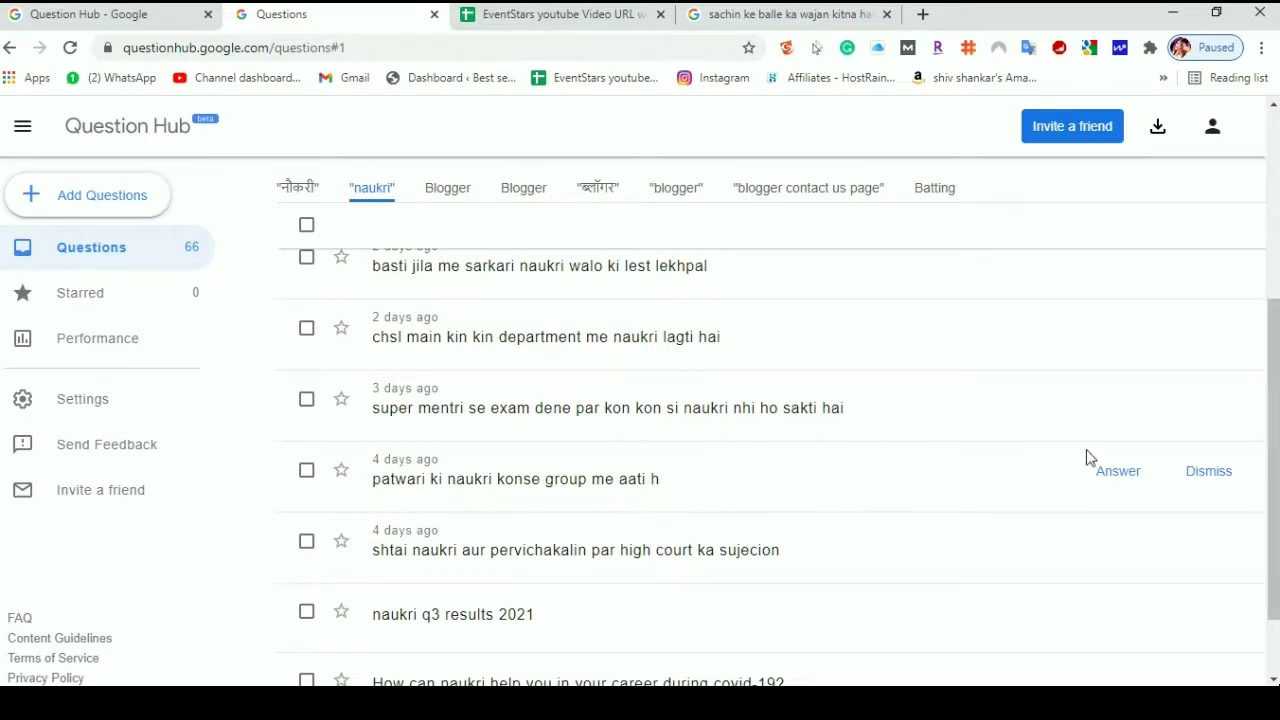
pyautogui.scroll(1, 627, 522)
pyautogui.scroll(3, 627, 522)
pyautogui.scroll(-3, 434, 414)
pyautogui.scroll(-1, 472, 500)
pyautogui.scroll(4, 645, 512)
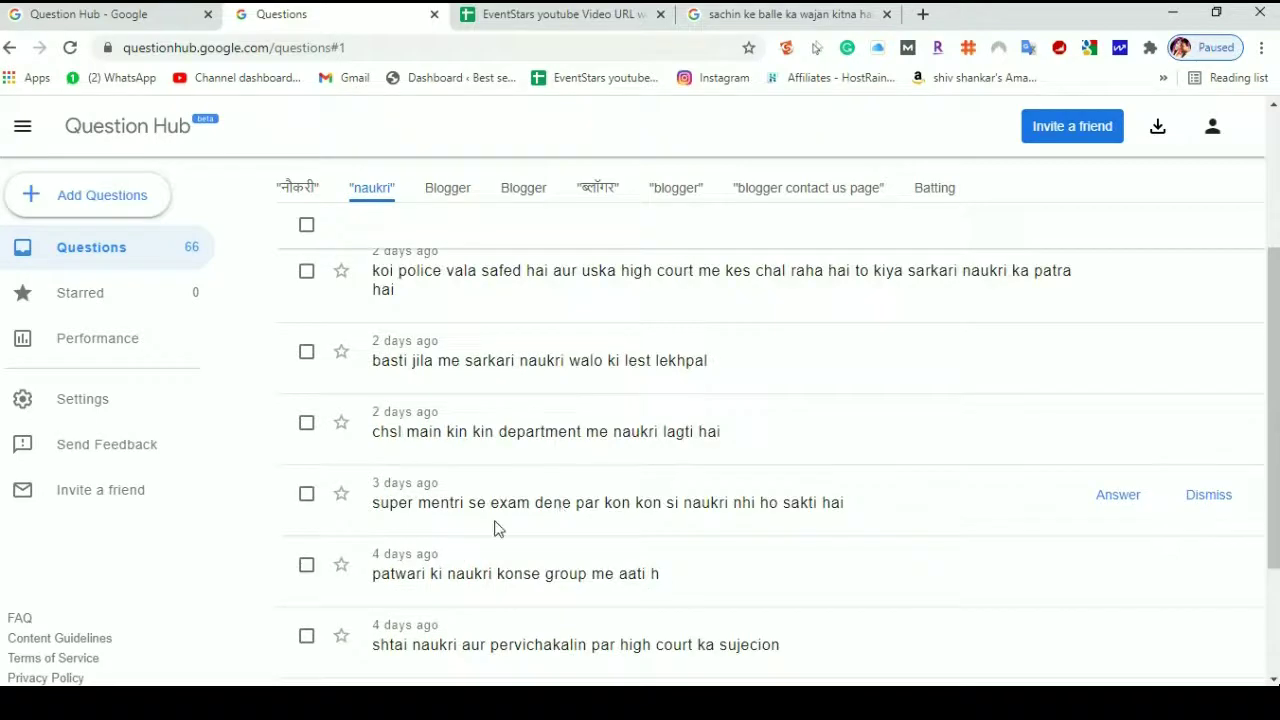
pyautogui.scroll(-3, 534, 491)
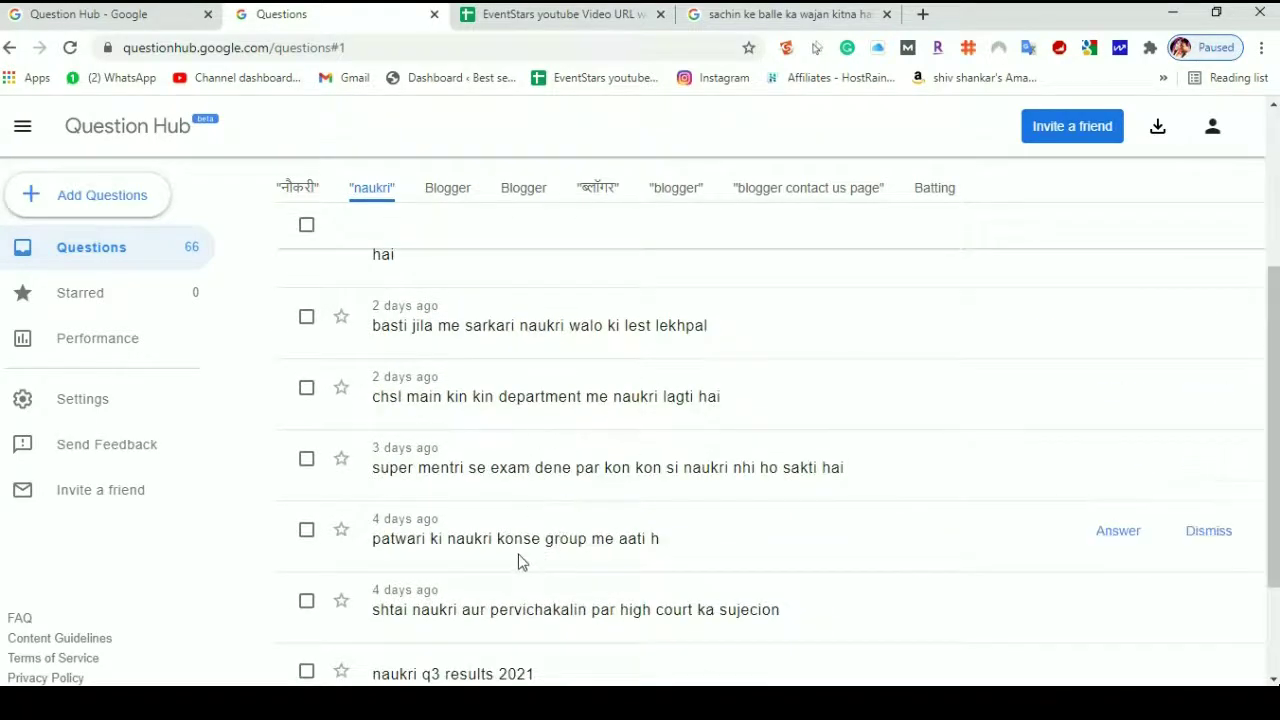
pyautogui.scroll(3, 520, 552)
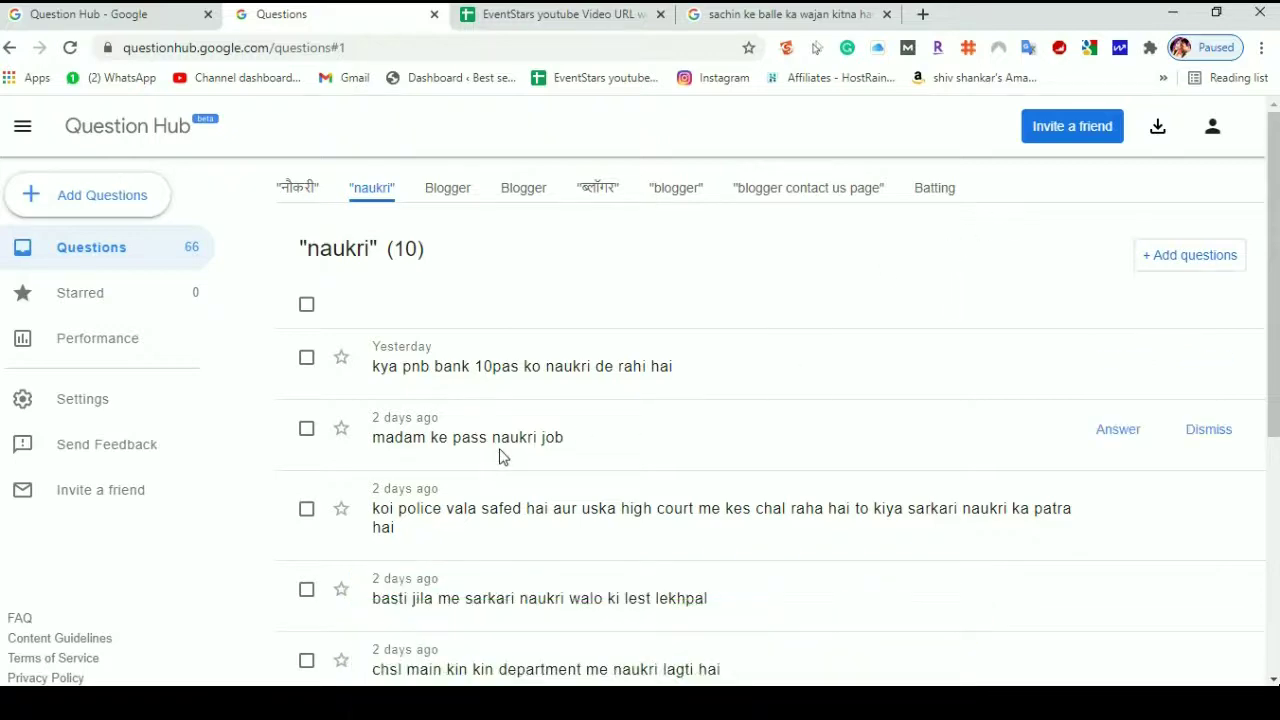
pyautogui.scroll(-3, 500, 452)
pyautogui.scroll(-2, 522, 534)
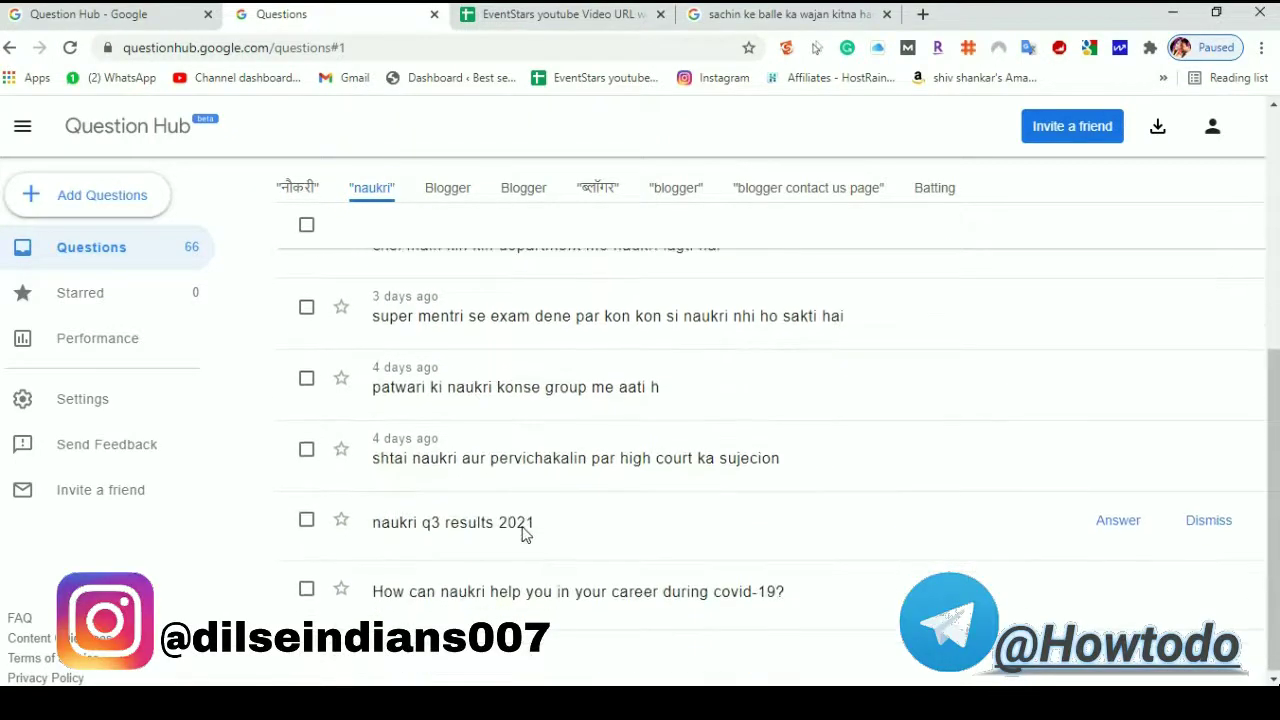
pyautogui.scroll(5, 538, 443)
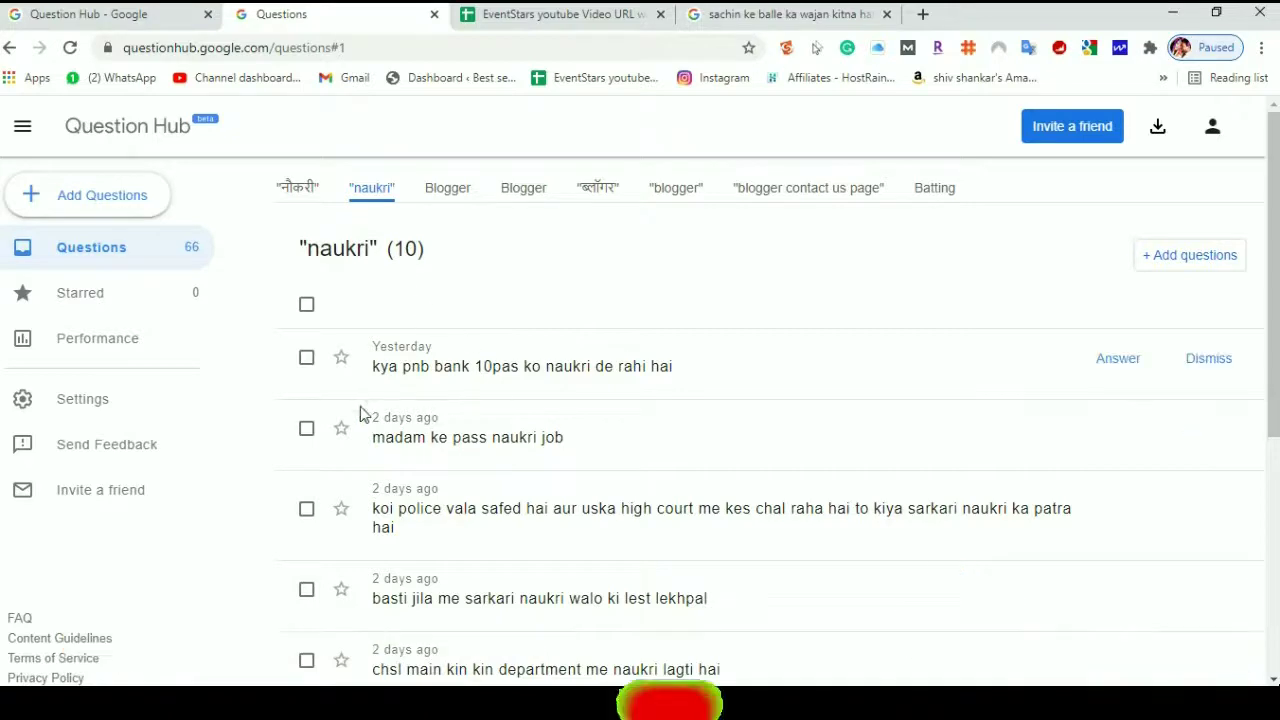
pyautogui.scroll(-3, 555, 508)
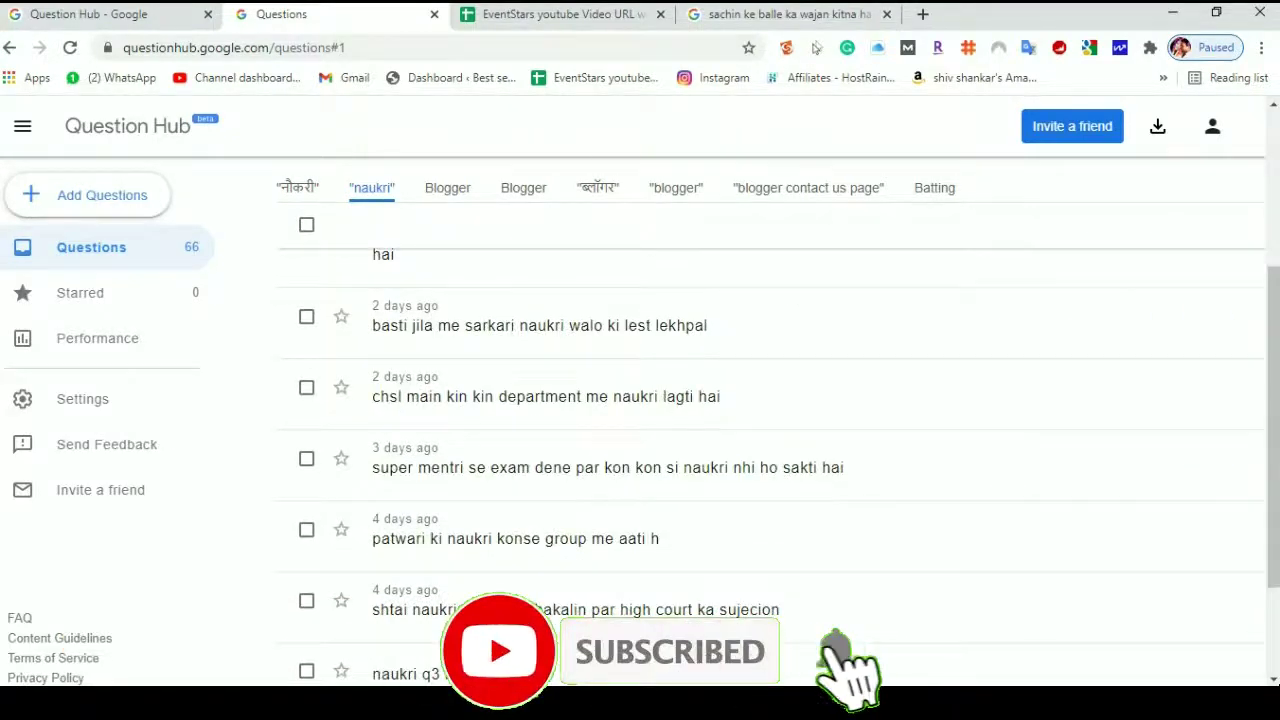
# Compare the Google results for "sachin ke balle ka wajan kitna hai" with the "naukri" question list in Question Hub.
pyautogui.click(760, 16)
pyautogui.click(980, 374)
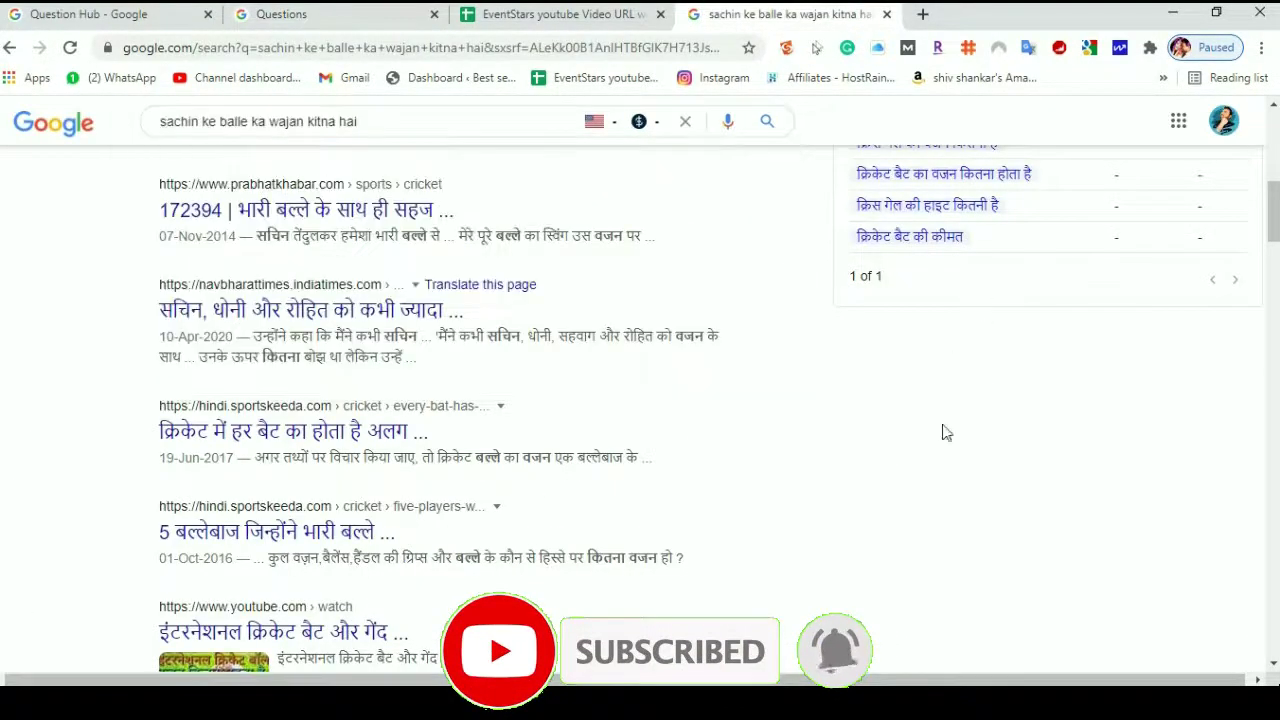
pyautogui.scroll(7, 343, 588)
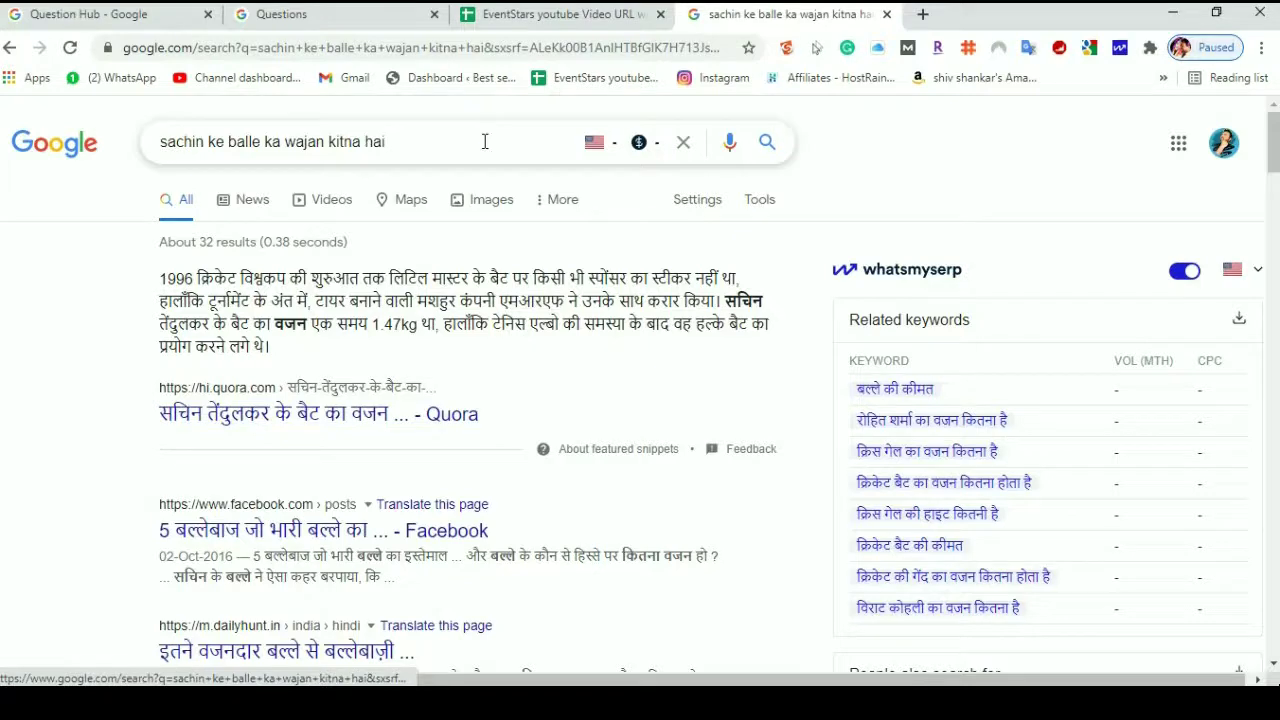
pyautogui.hotkey('ctrl', '2')
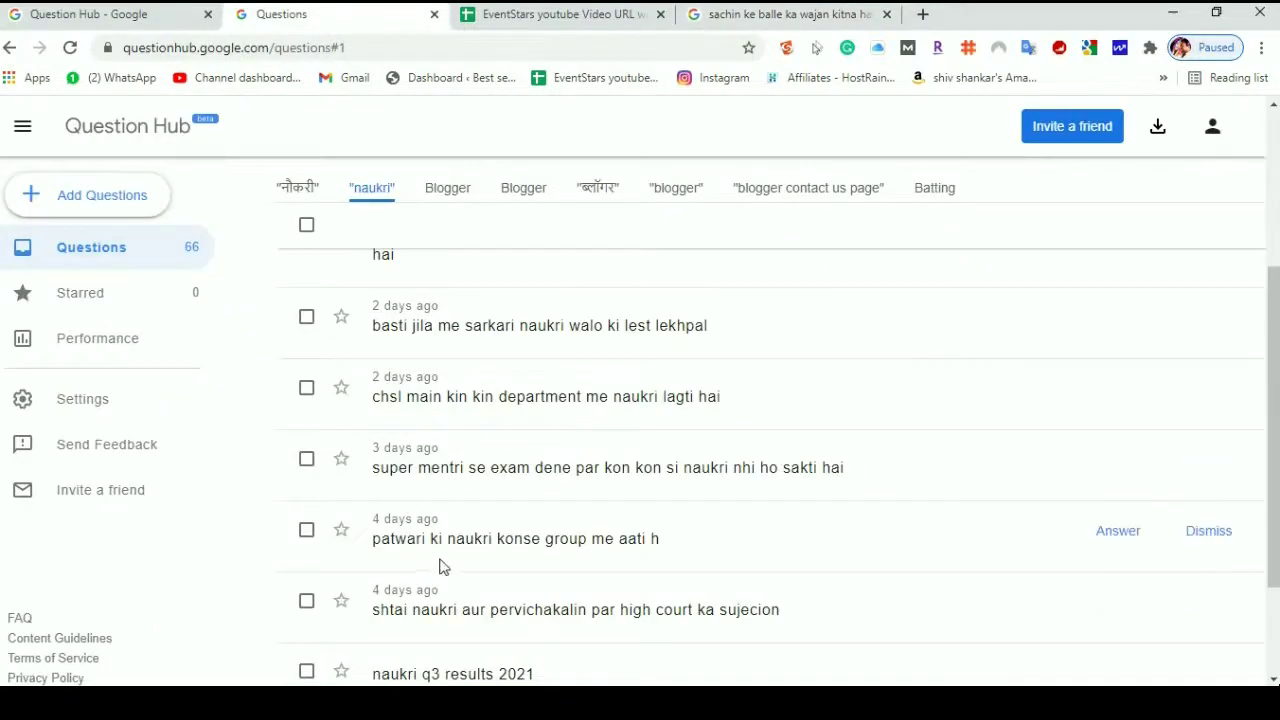
pyautogui.scroll(-1, 580, 515)
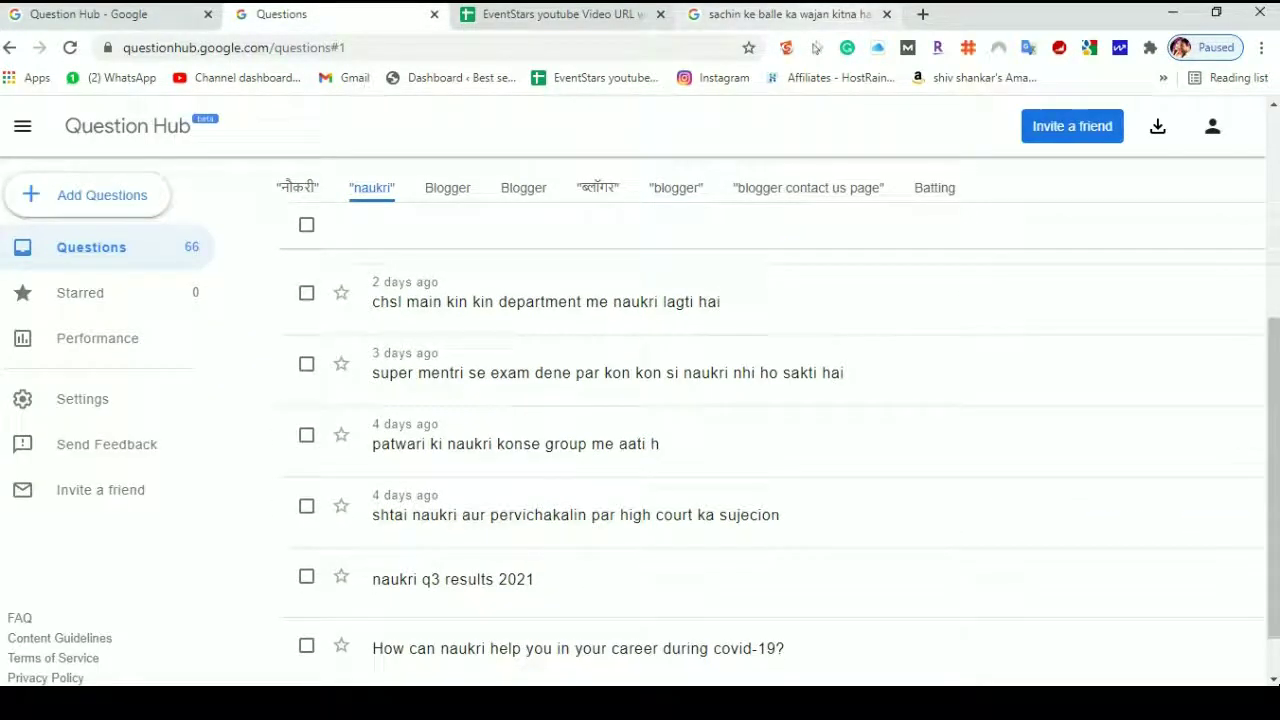
pyautogui.hotkey('ctrl', '4')
pyautogui.scroll(-1, 451, 434)
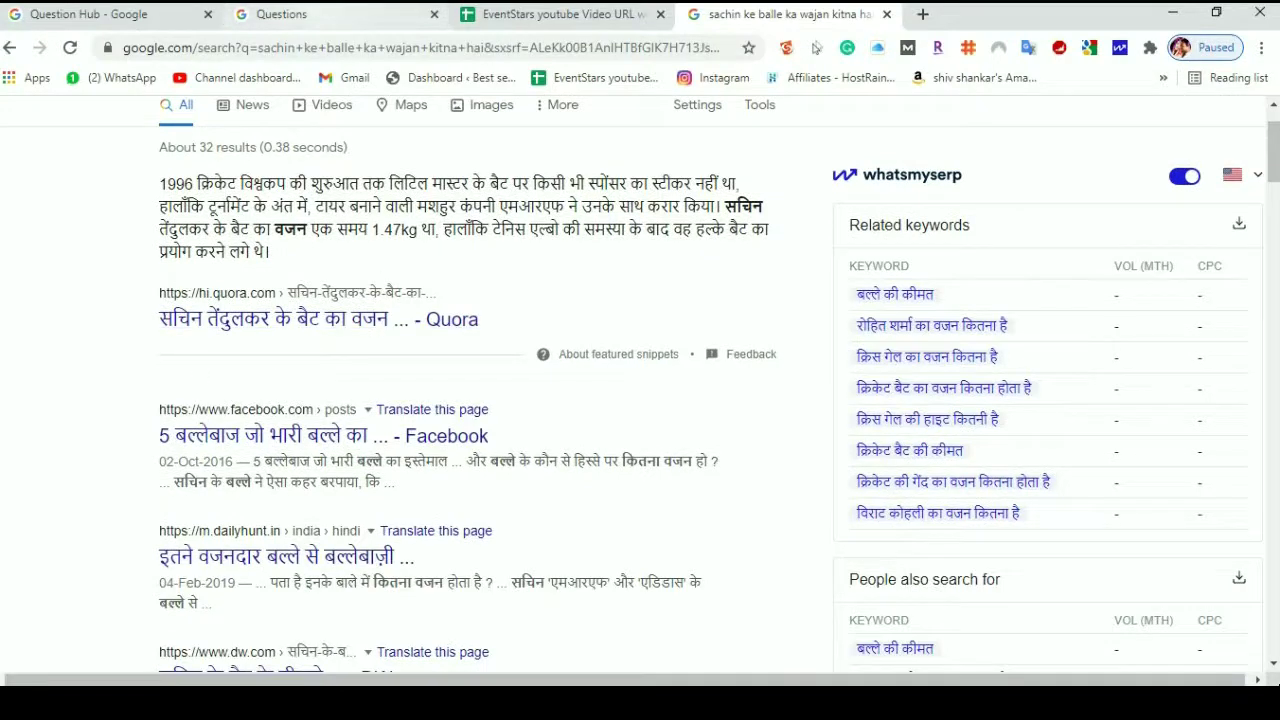
pyautogui.hotkey('ctrl', '2')
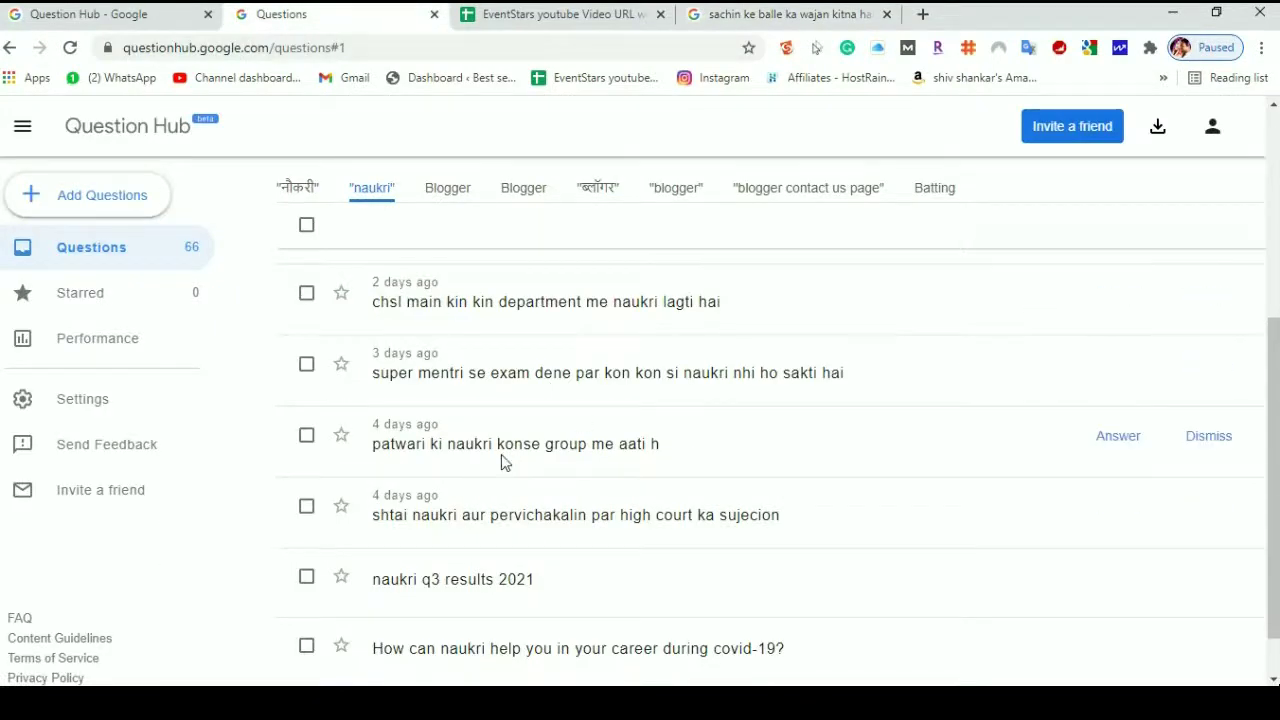
pyautogui.click(760, 24)
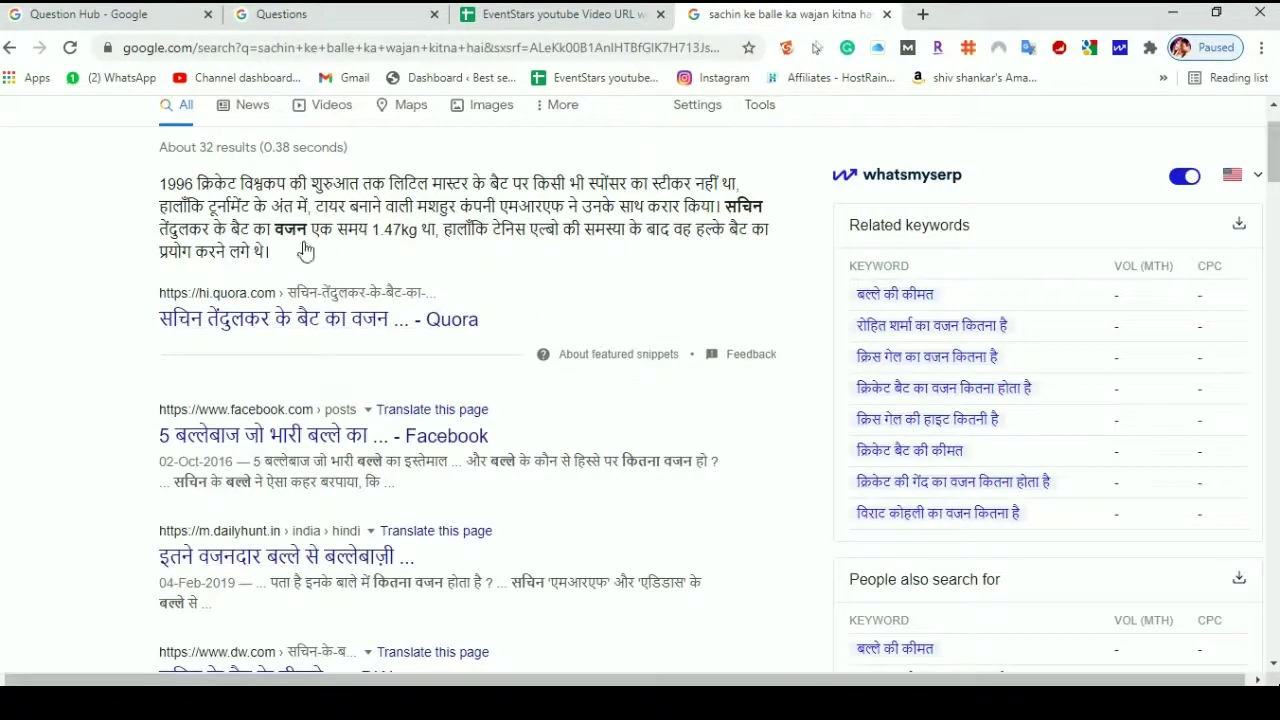
# Back in Question Hub, add questions for the Biryani topic from the Food & Drink category and finish adding.
pyautogui.click(286, 14)
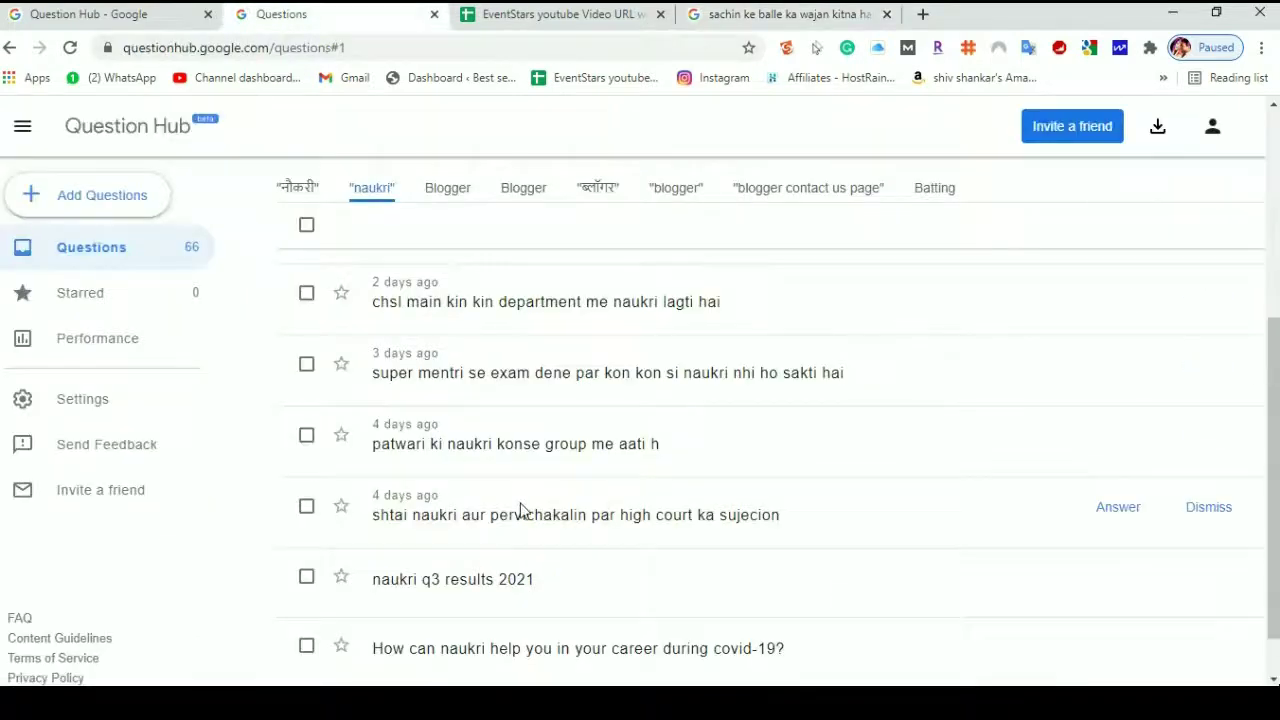
pyautogui.scroll(5, 520, 512)
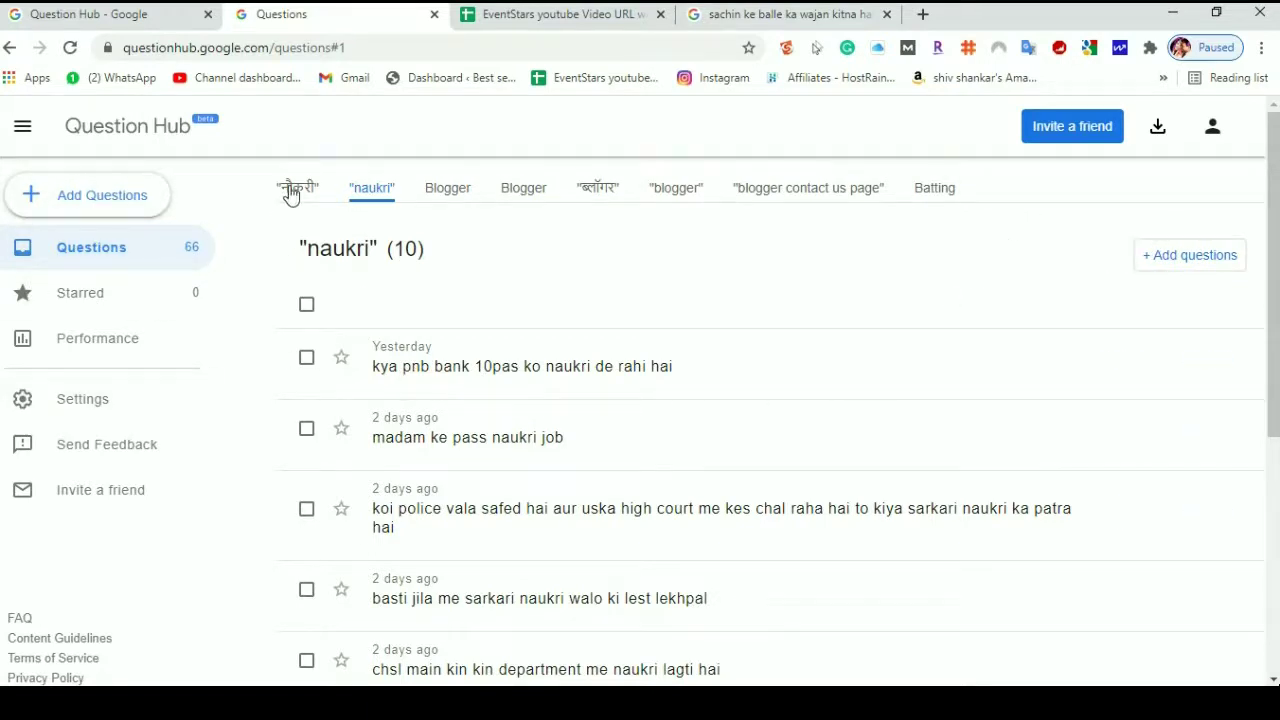
pyautogui.click(70, 200)
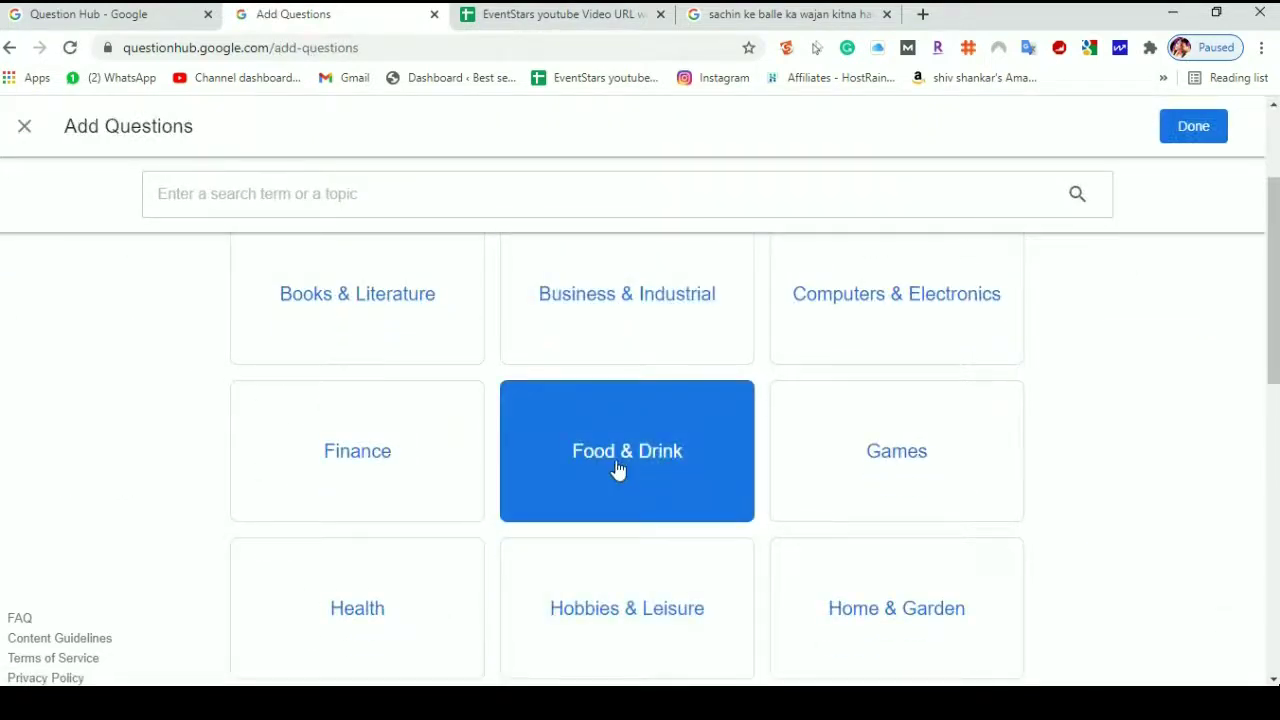
pyautogui.click(618, 468)
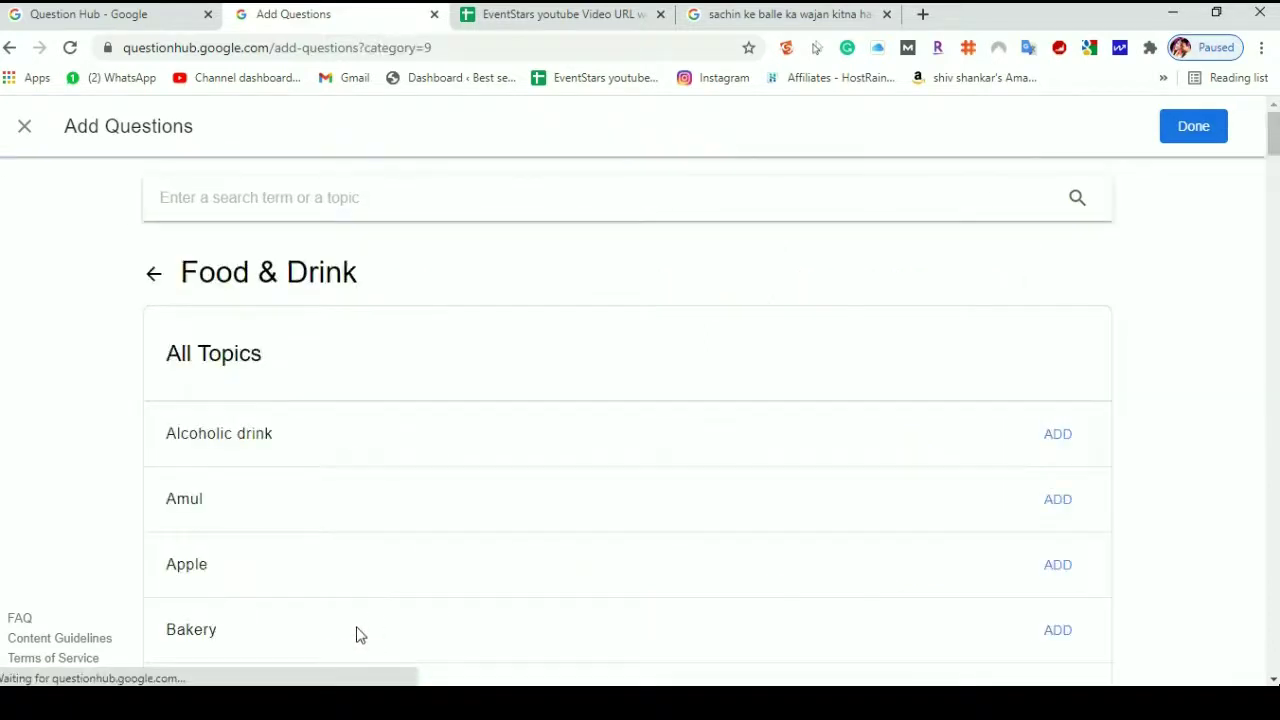
pyautogui.scroll(-8, 283, 555)
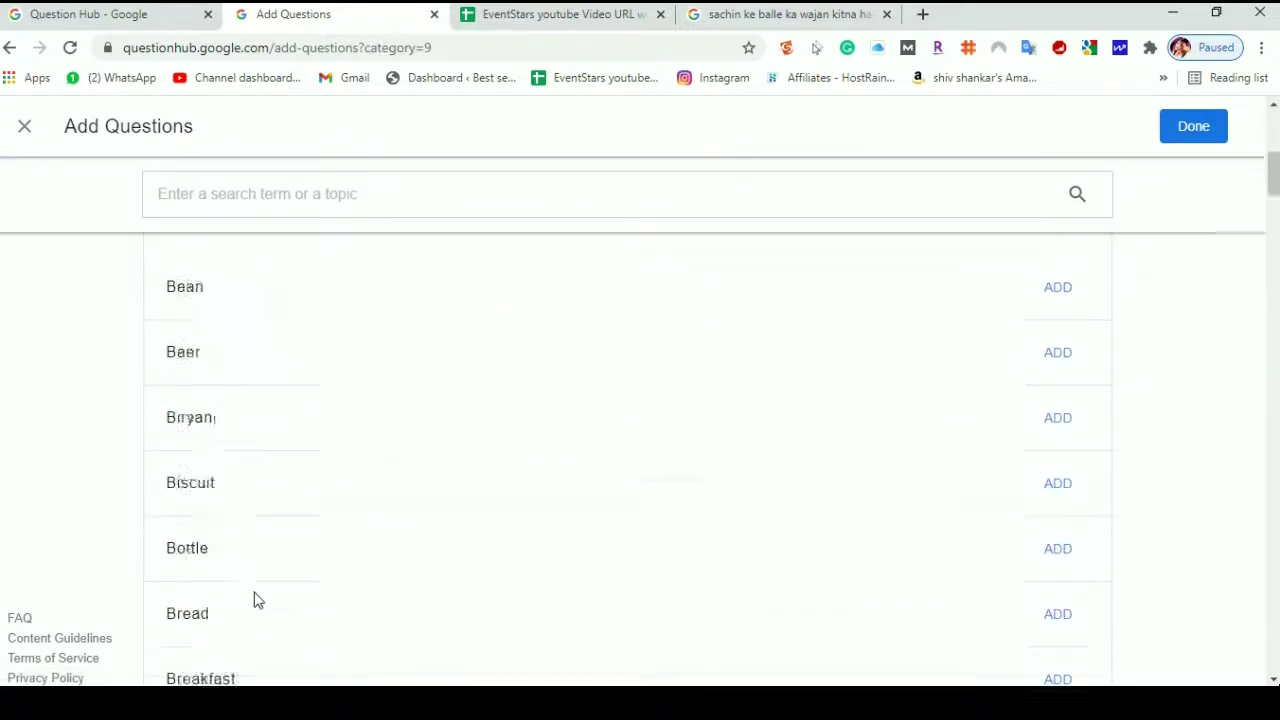
pyautogui.scroll(2, 255, 598)
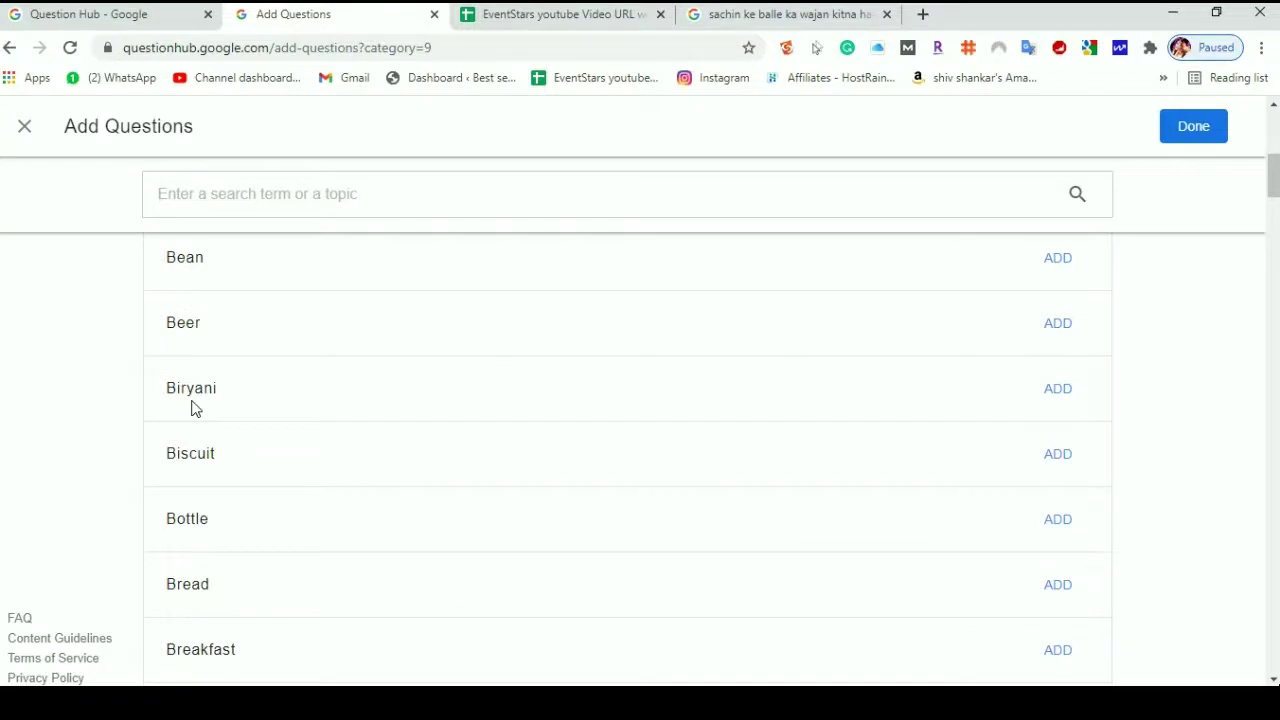
pyautogui.click(1056, 392)
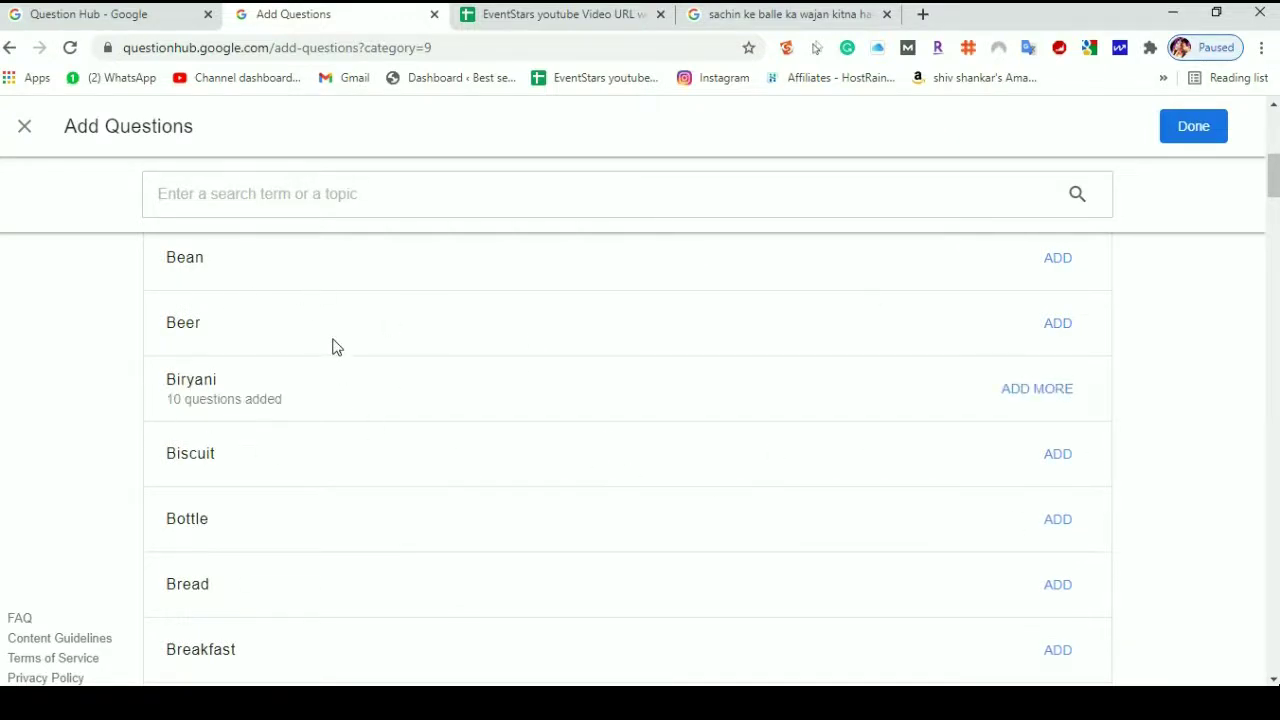
pyautogui.click(1178, 138)
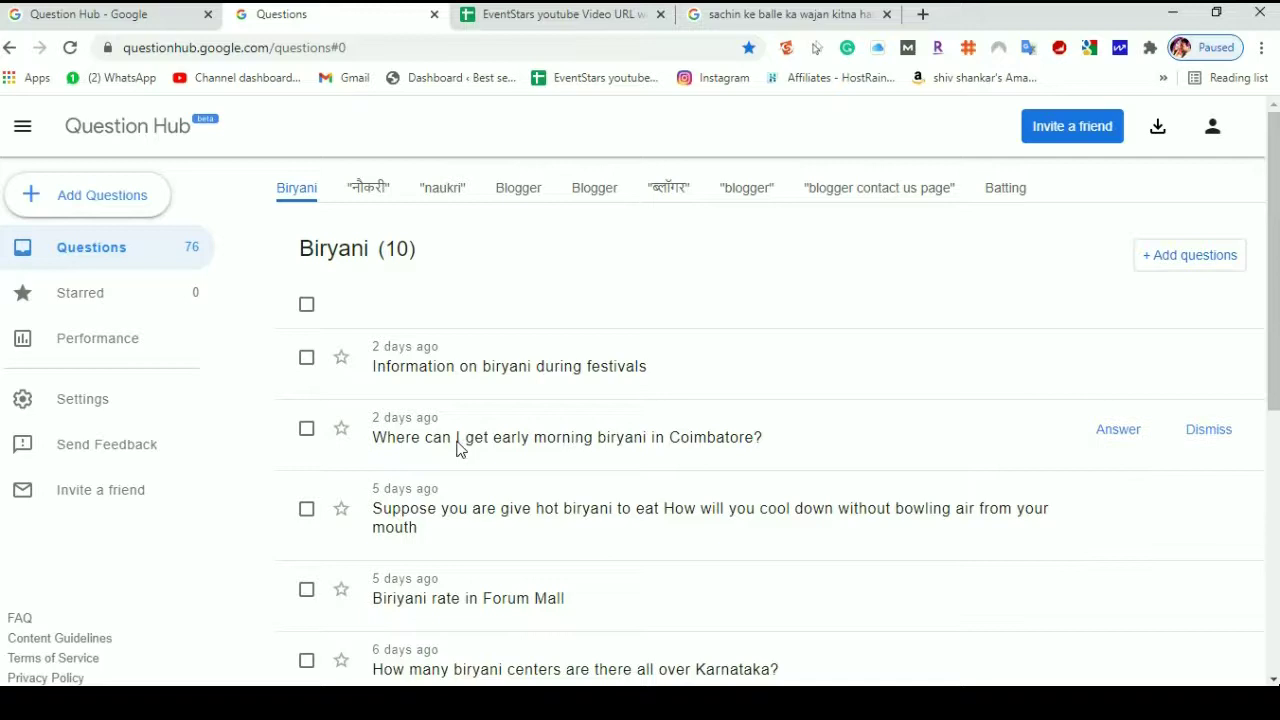
# Read through the Biryani question list from first to last, including the questions asked multiple times.
pyautogui.scroll(-1, 560, 509)
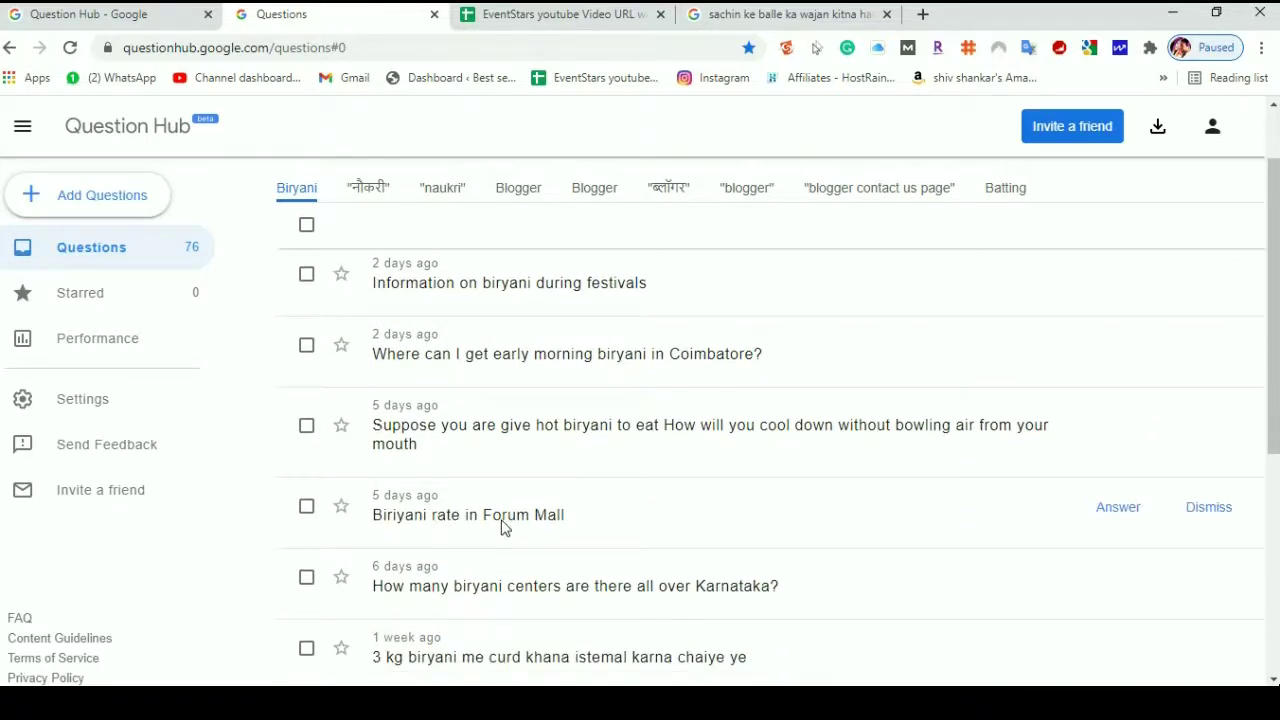
pyautogui.scroll(-2, 555, 525)
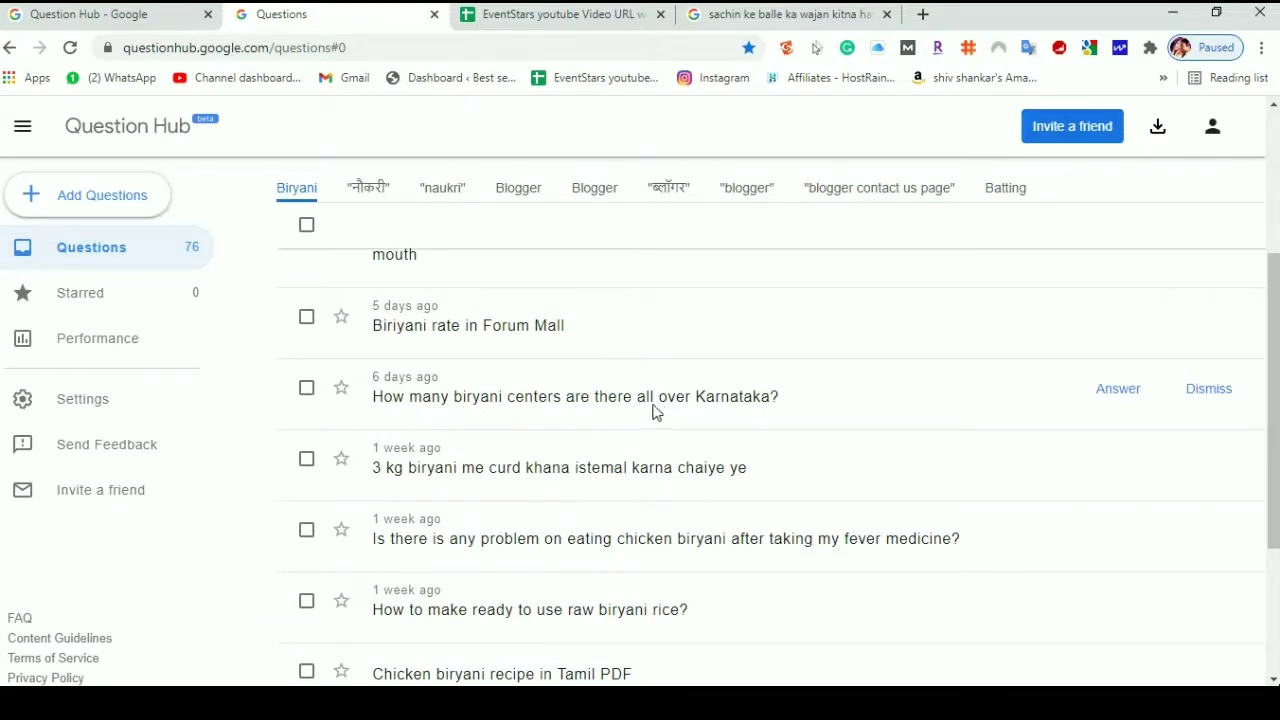
pyautogui.scroll(-2, 680, 455)
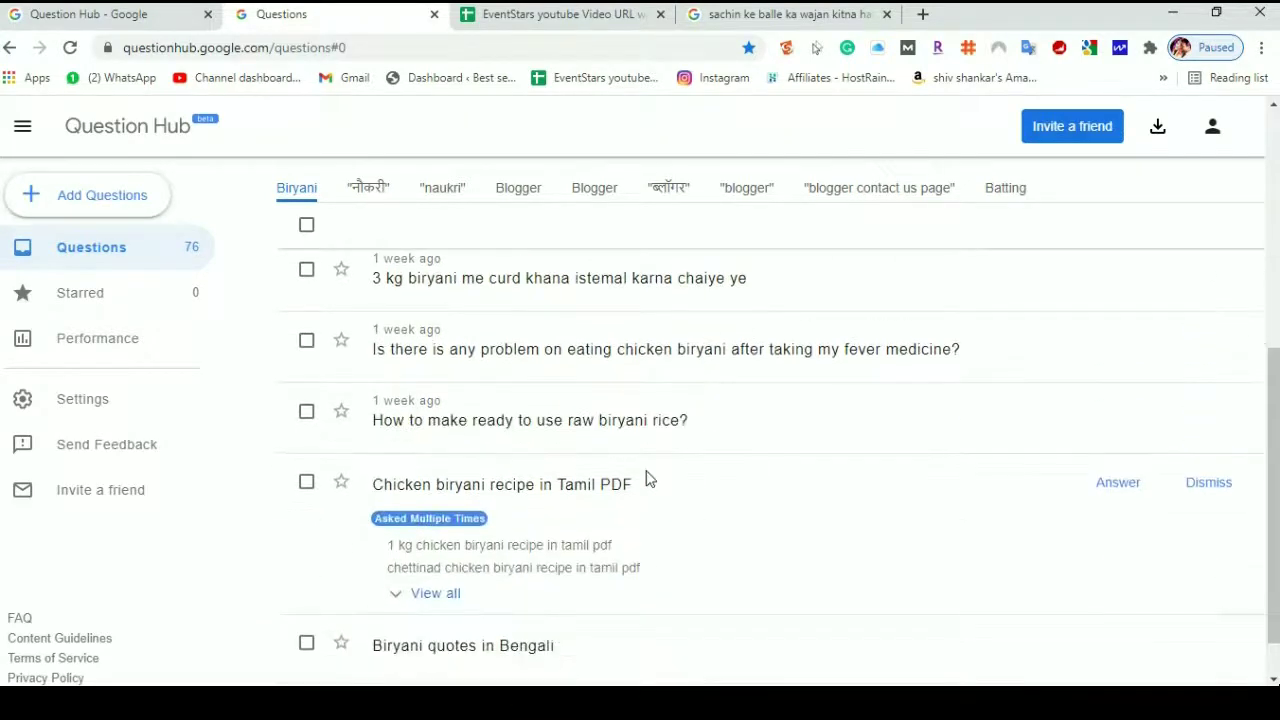
pyautogui.scroll(-1, 540, 543)
pyautogui.scroll(5, 540, 551)
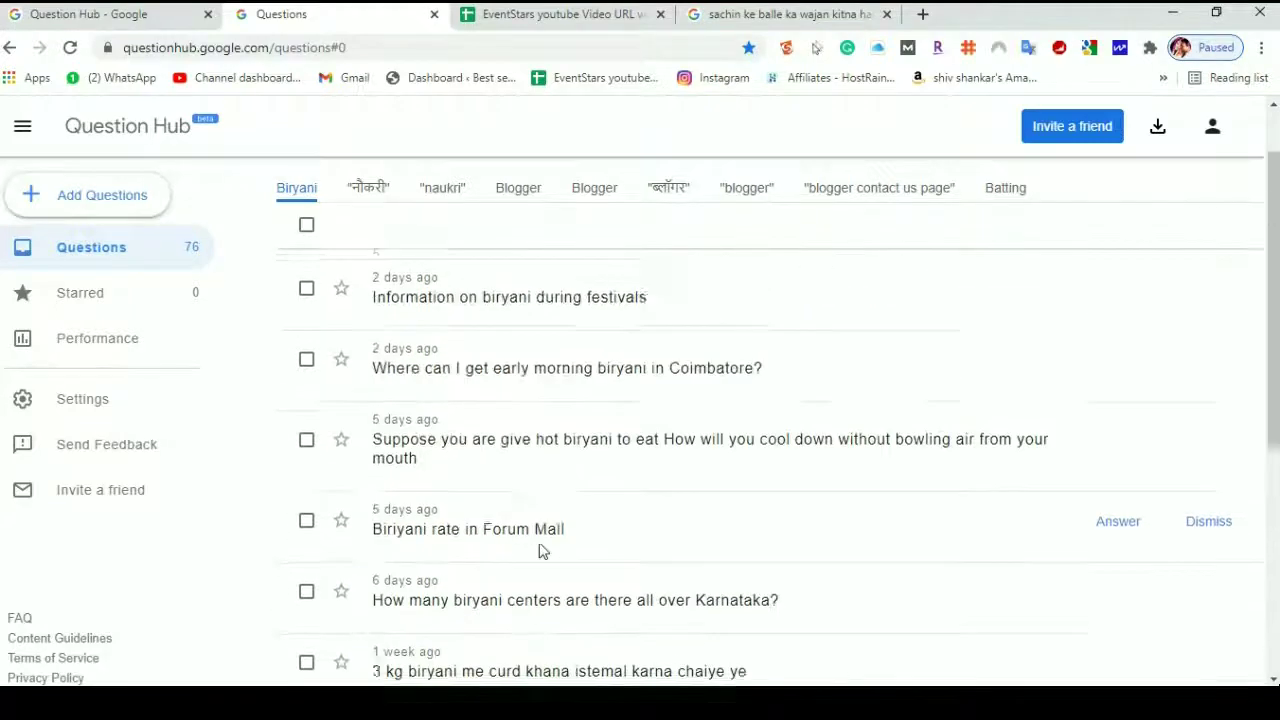
pyautogui.scroll(-3, 537, 527)
pyautogui.scroll(-2, 533, 527)
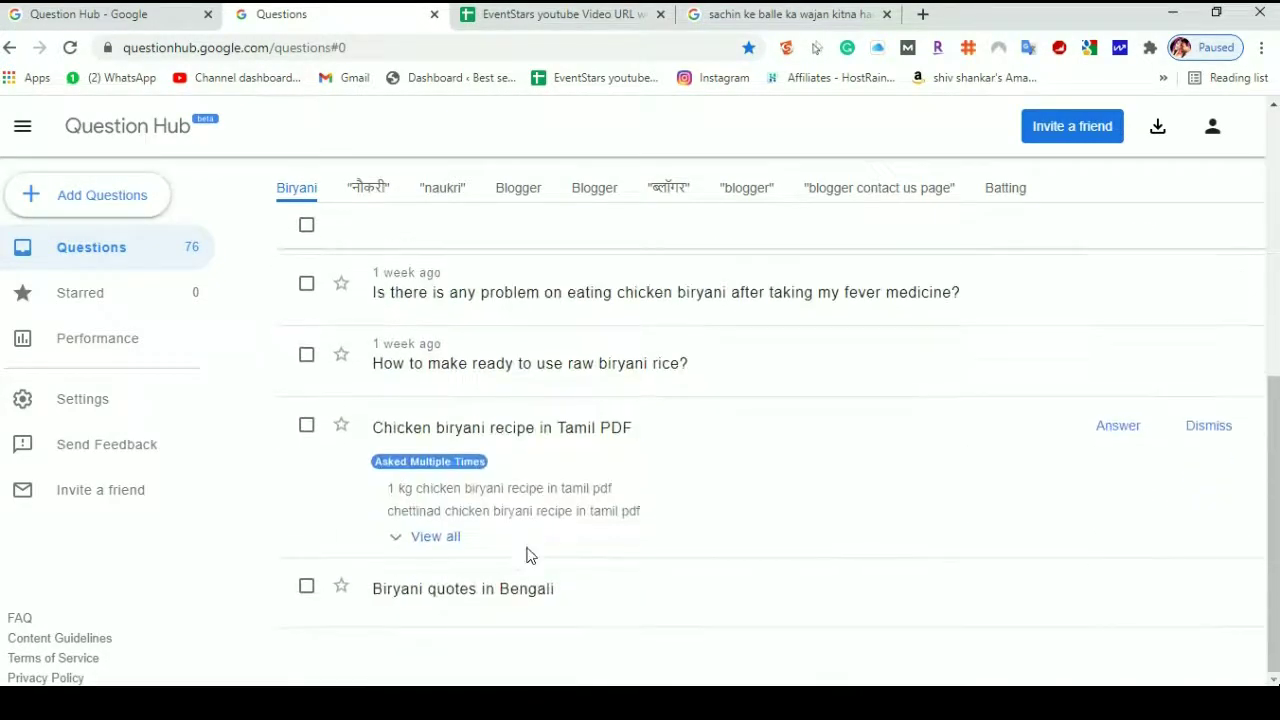
pyautogui.scroll(5, 526, 554)
pyautogui.moveTo(489, 430)
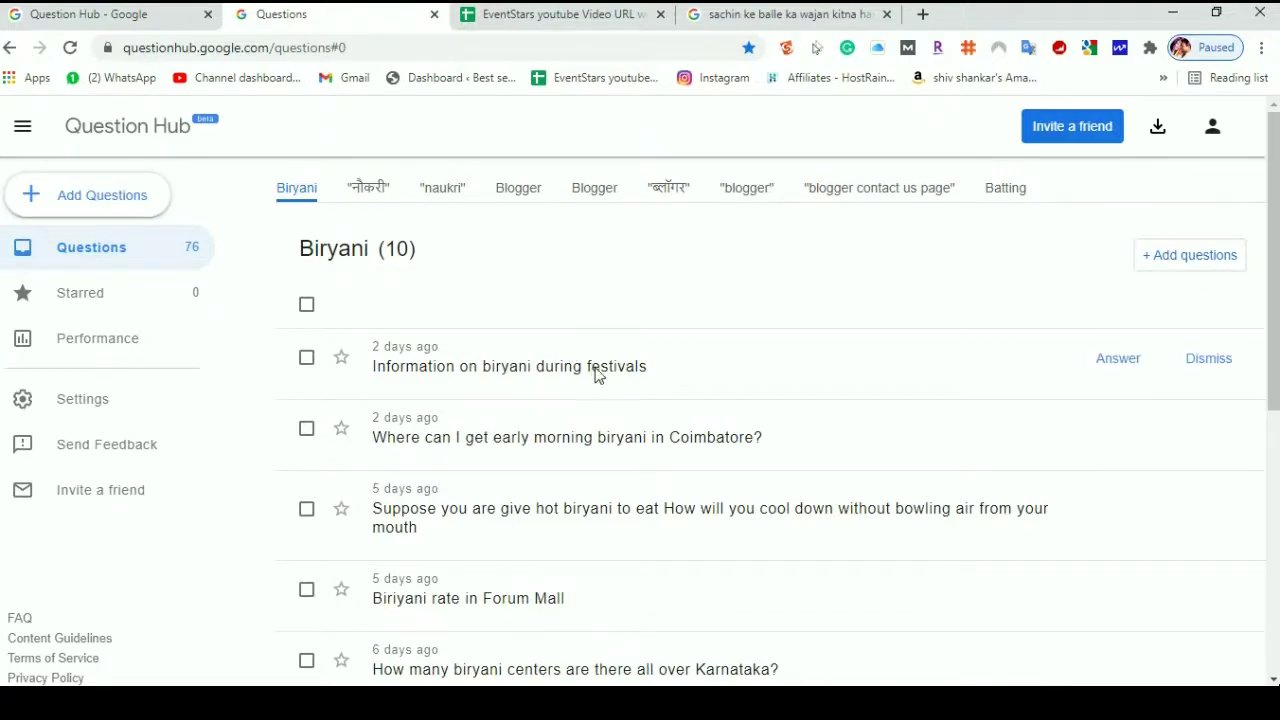
pyautogui.scroll(-5, 571, 584)
pyautogui.scroll(5, 563, 586)
pyautogui.scroll(-5, 608, 423)
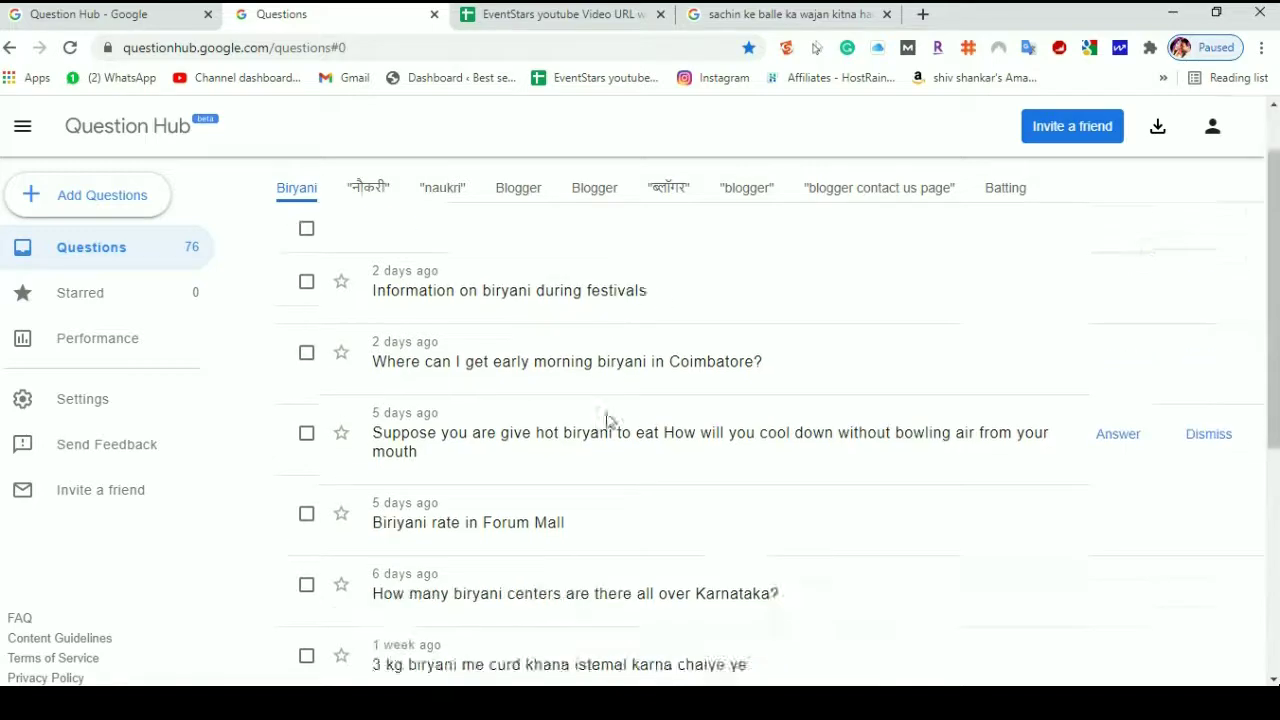
pyautogui.scroll(5, 566, 483)
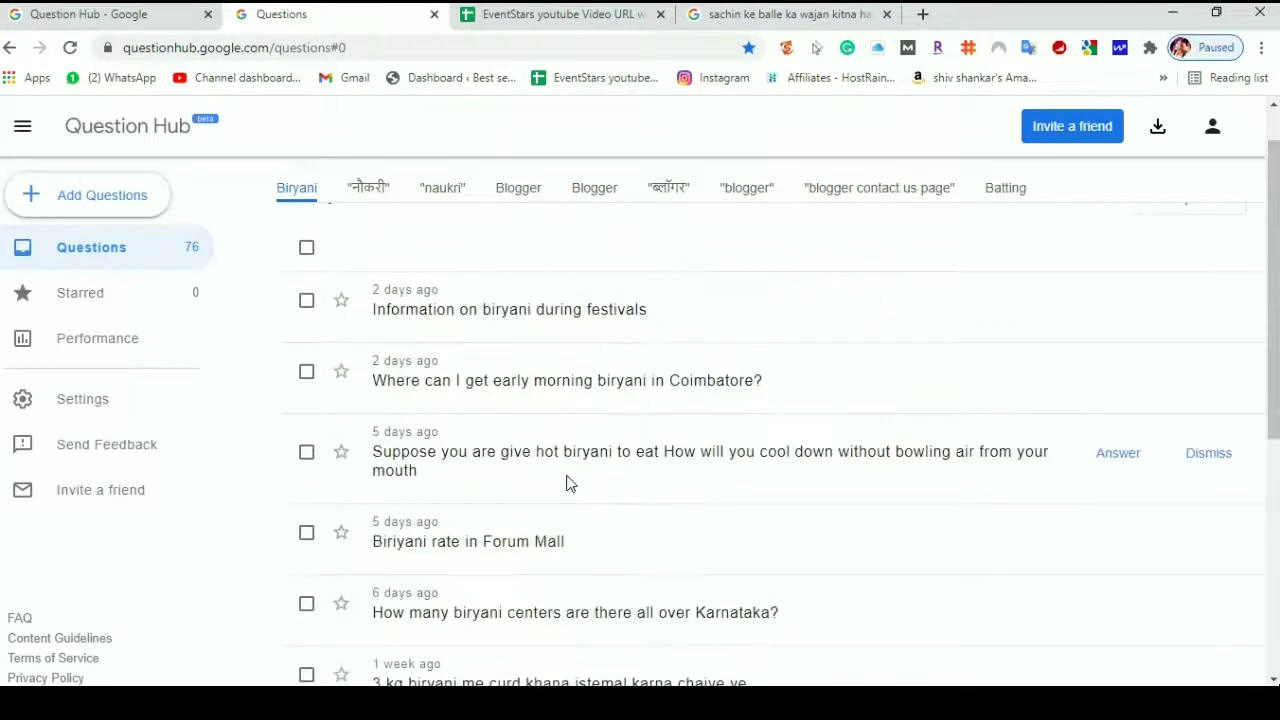
pyautogui.scroll(1, 566, 483)
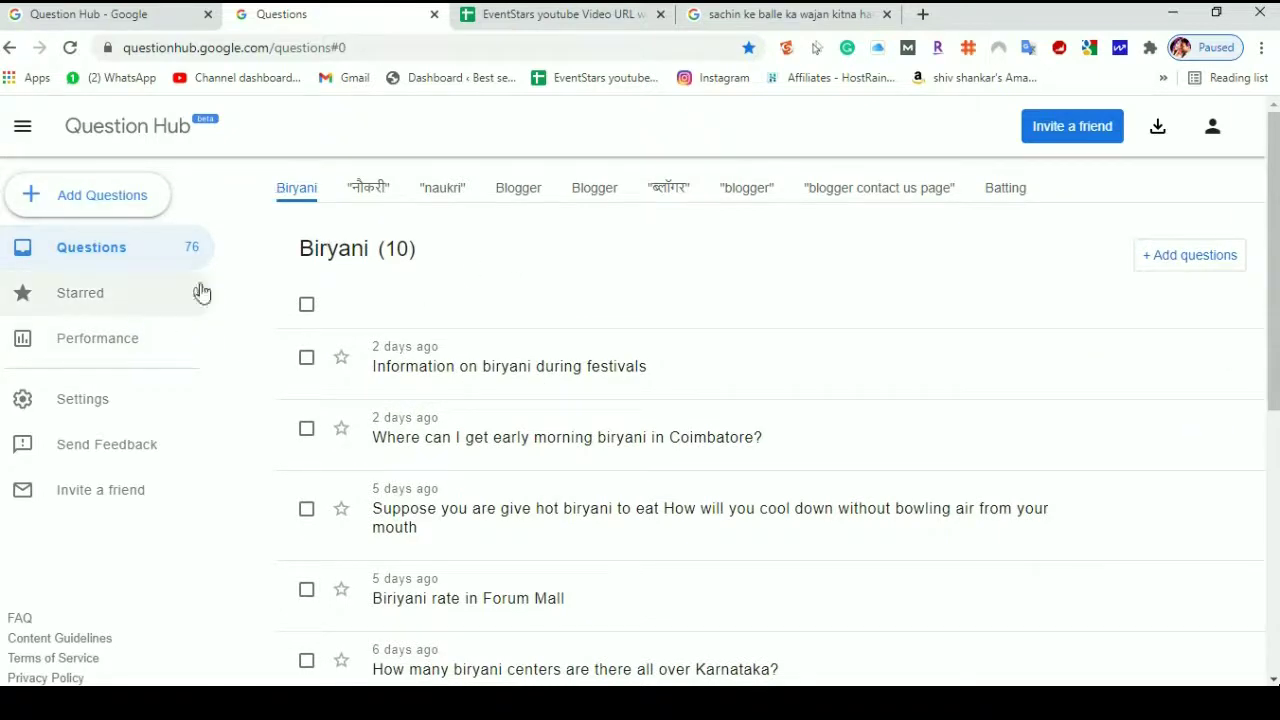
# Search the topics for "work from home", add questions from the "work from home" and "वर्क फ्रॉम होम" results, and finish adding.
pyautogui.click(94, 203)
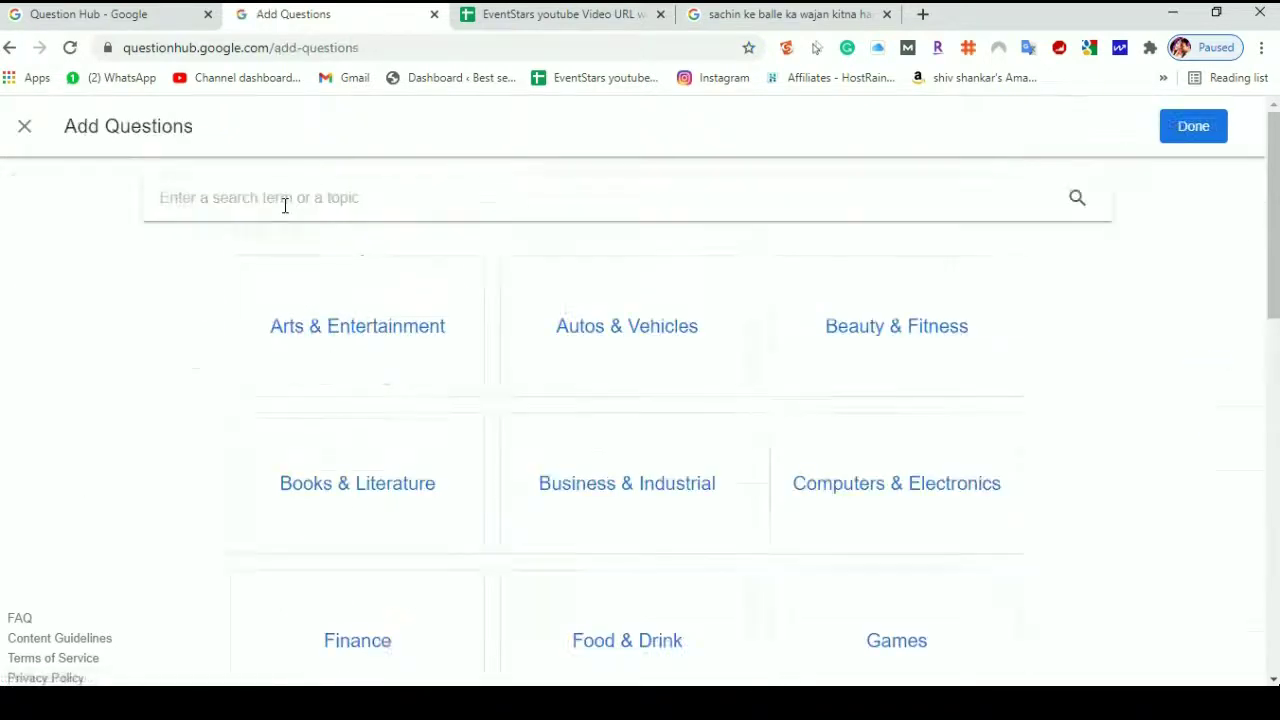
pyautogui.click(180, 201)
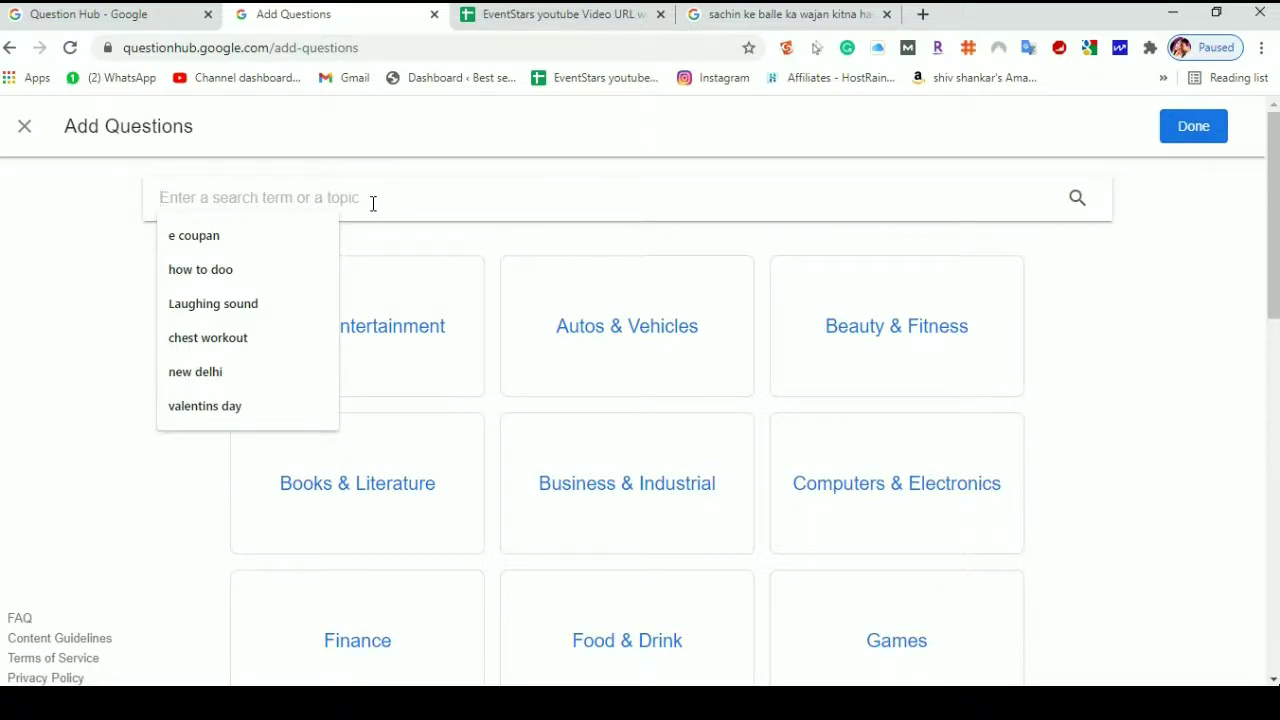
pyautogui.write('work from home')
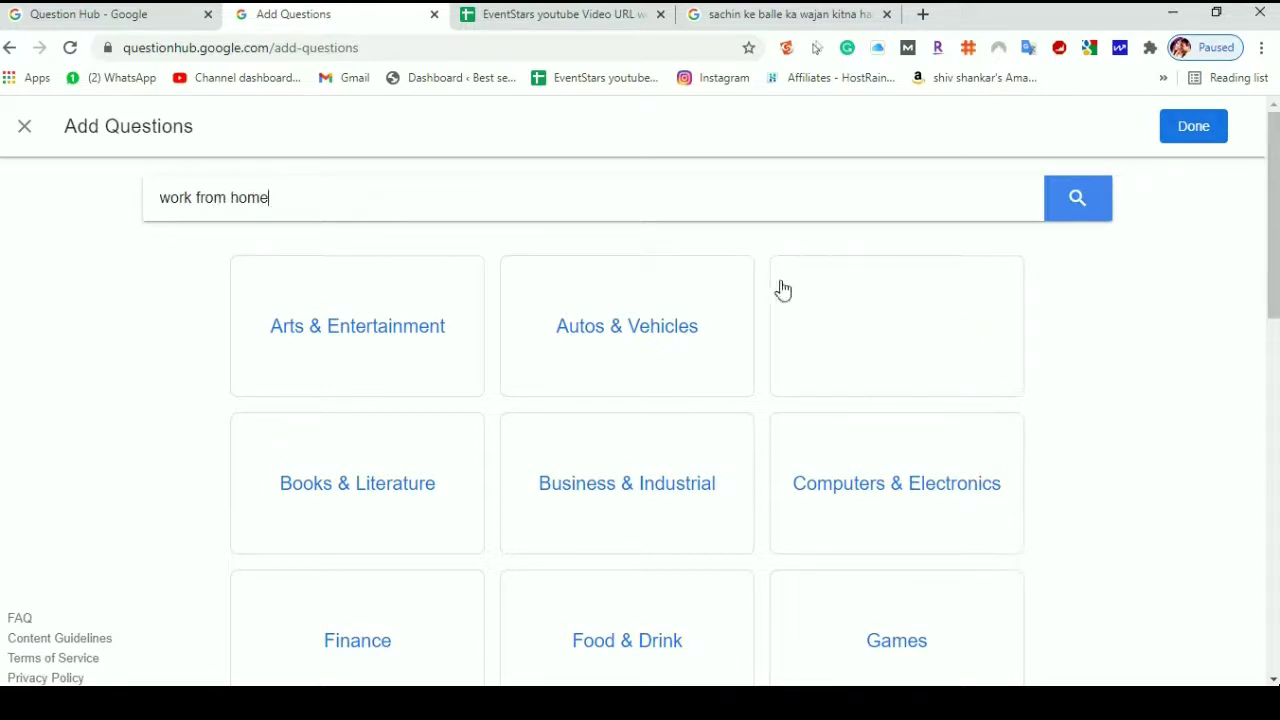
pyautogui.click(1051, 217)
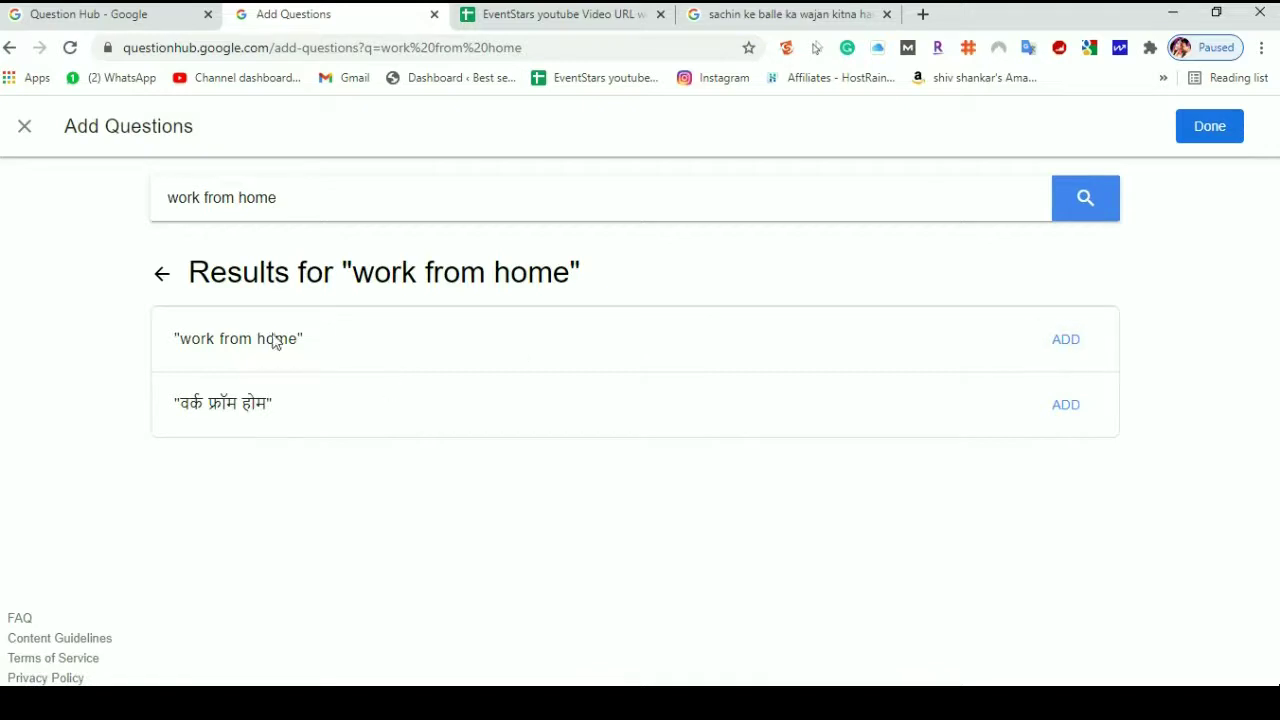
pyautogui.click(1058, 342)
pyautogui.click(1063, 404)
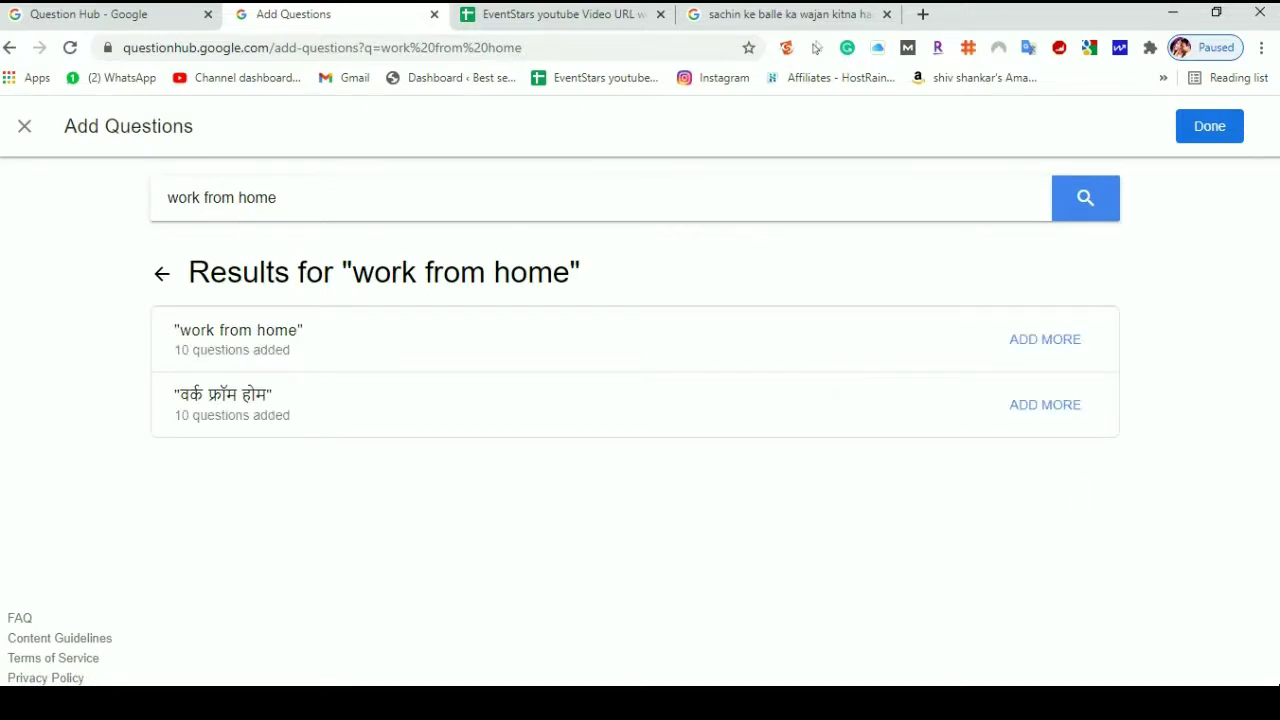
pyautogui.click(1204, 126)
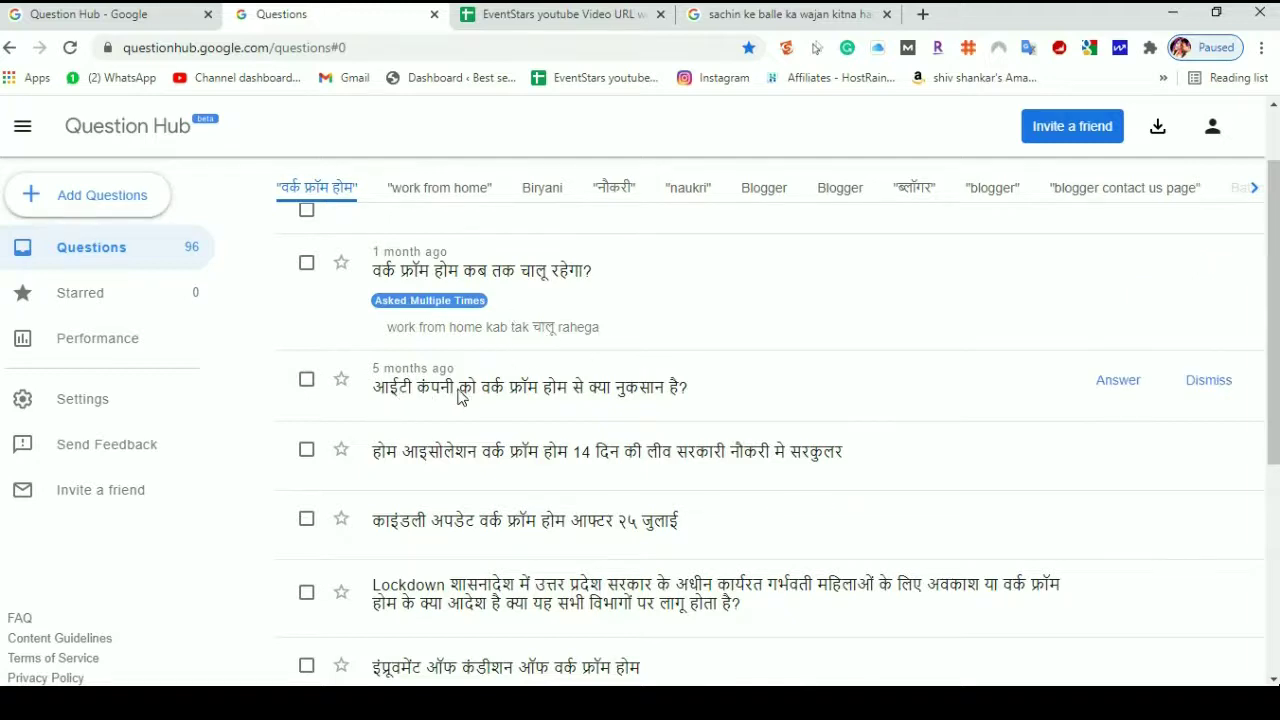
# Read through the questions listed under the "वर्क फ्रॉम होम" topic.
pyautogui.scroll(-2, 676, 403)
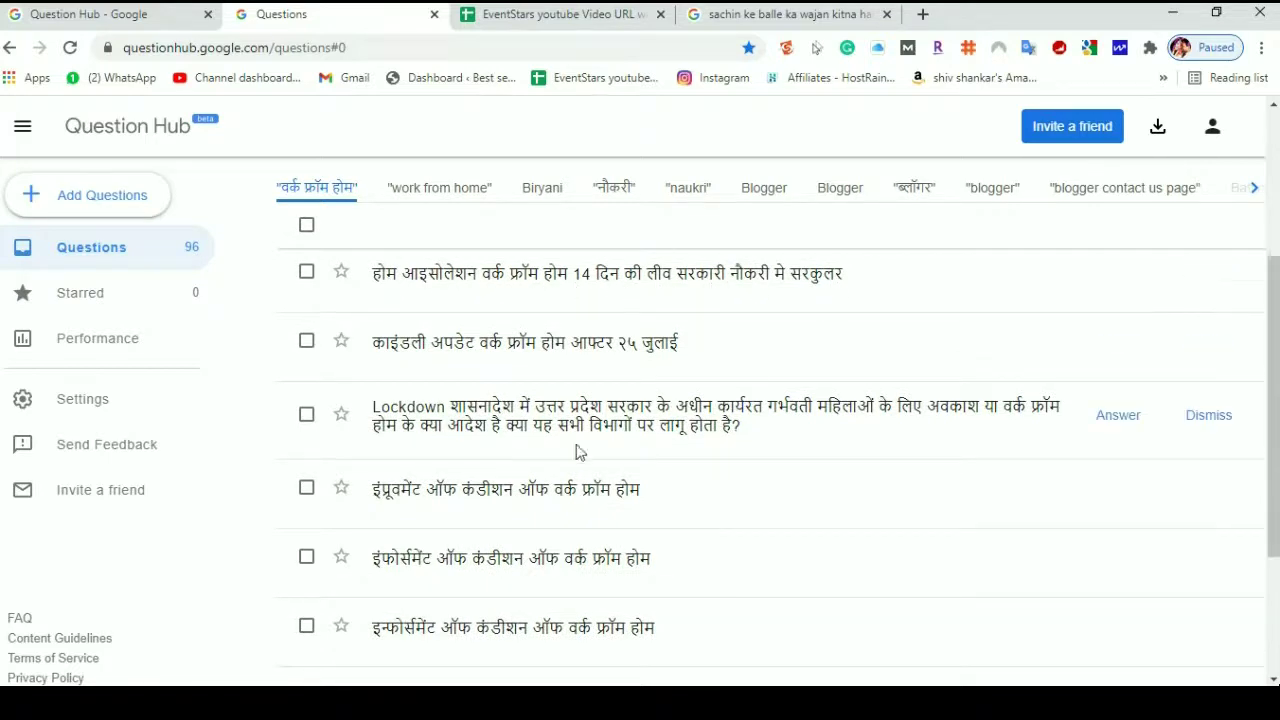
pyautogui.scroll(-1, 433, 505)
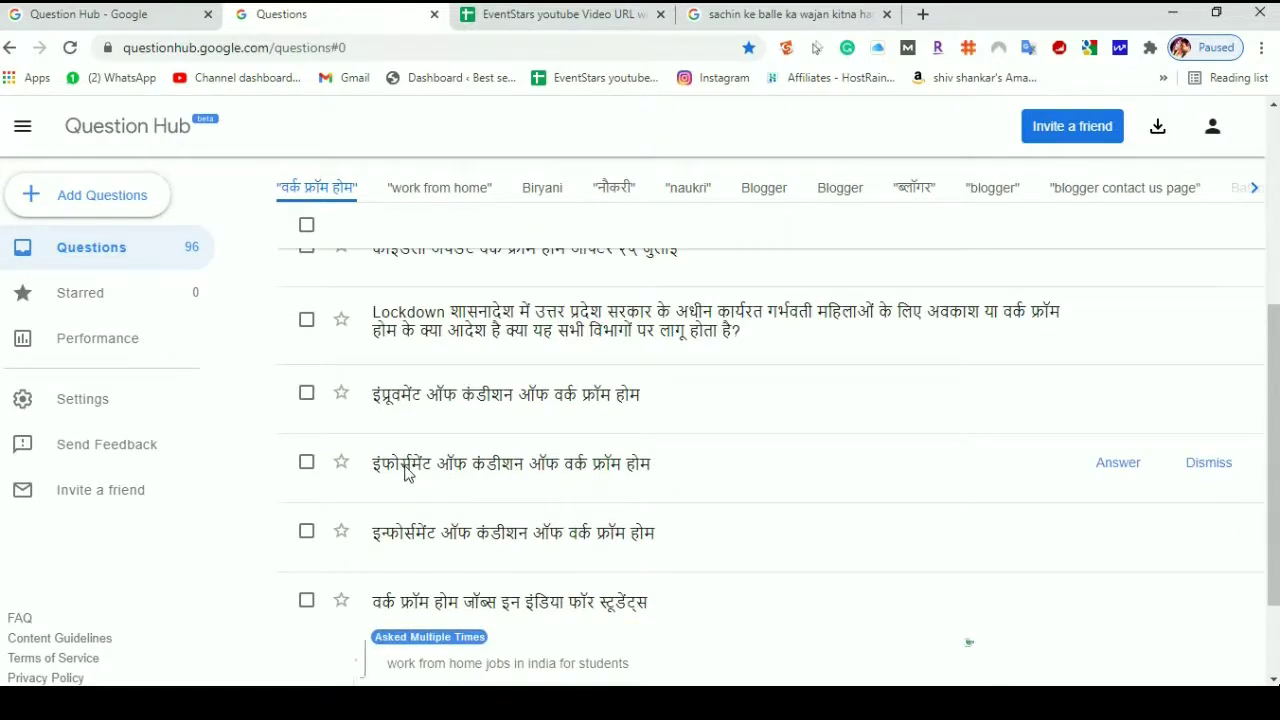
pyautogui.scroll(-1, 540, 530)
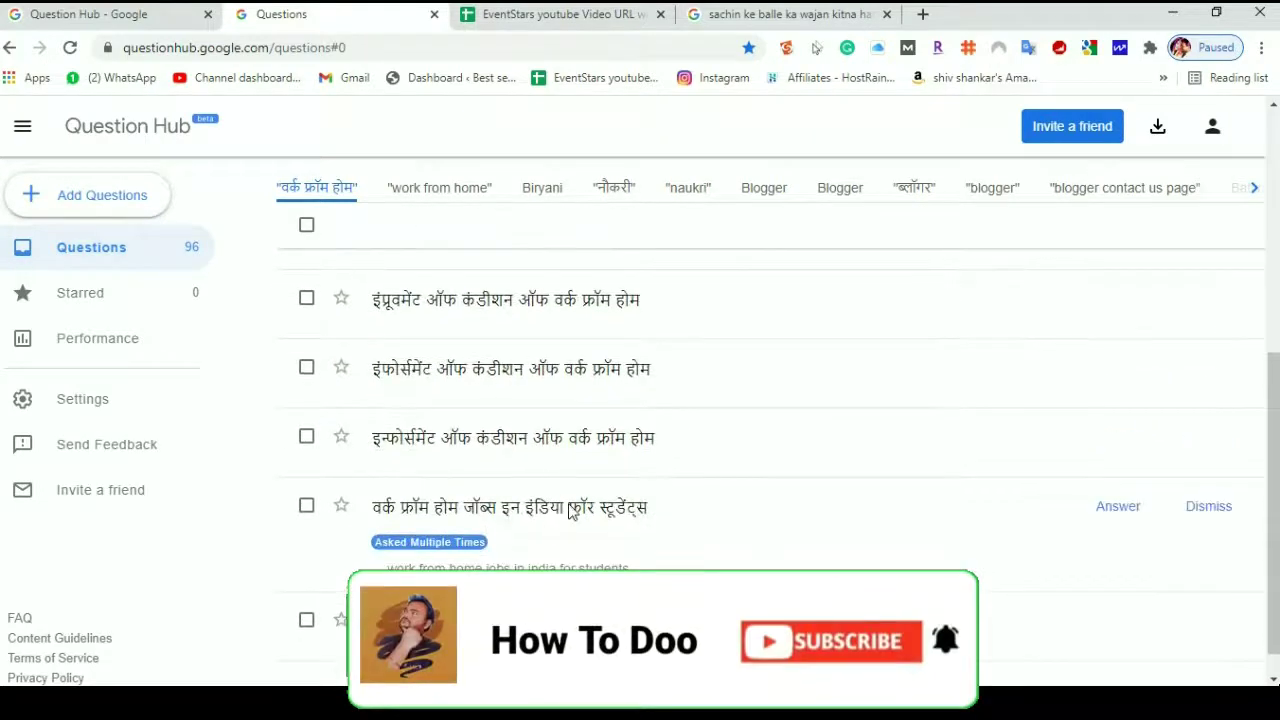
pyautogui.scroll(3, 543, 563)
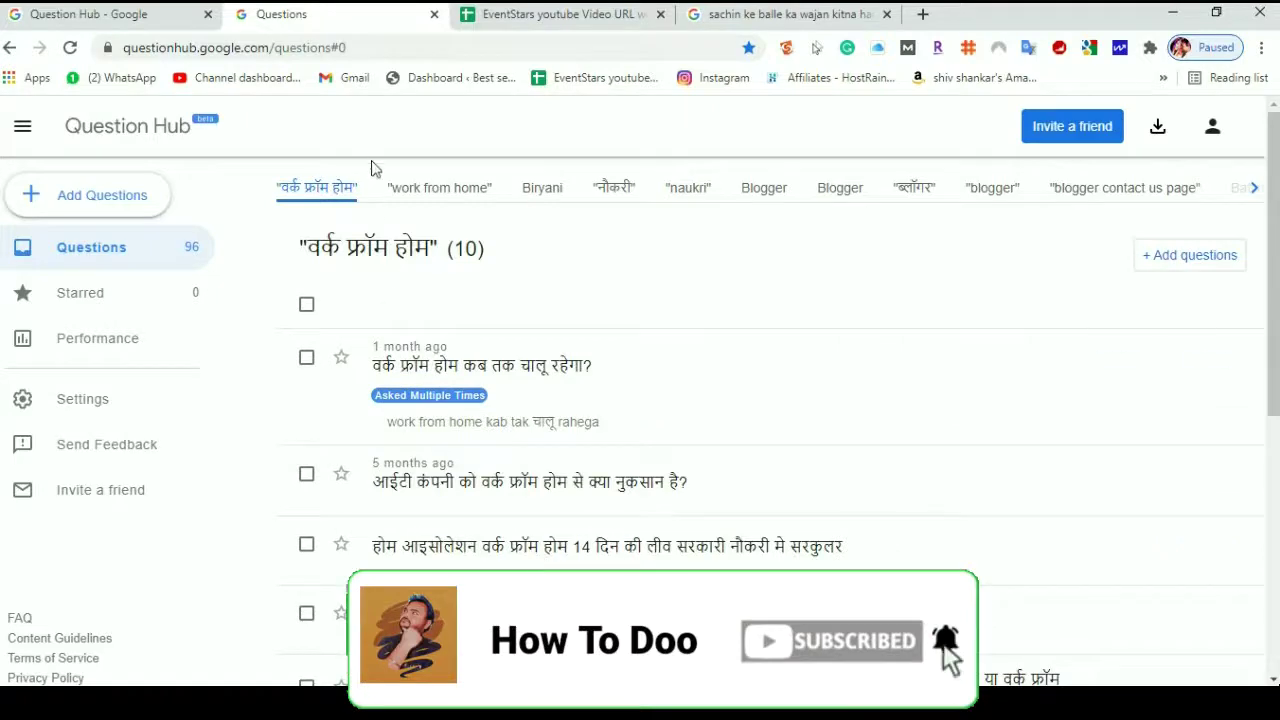
# Open the "work from home" topic and examine its questions, including the home car driver job question asked multiple times.
pyautogui.click(424, 188)
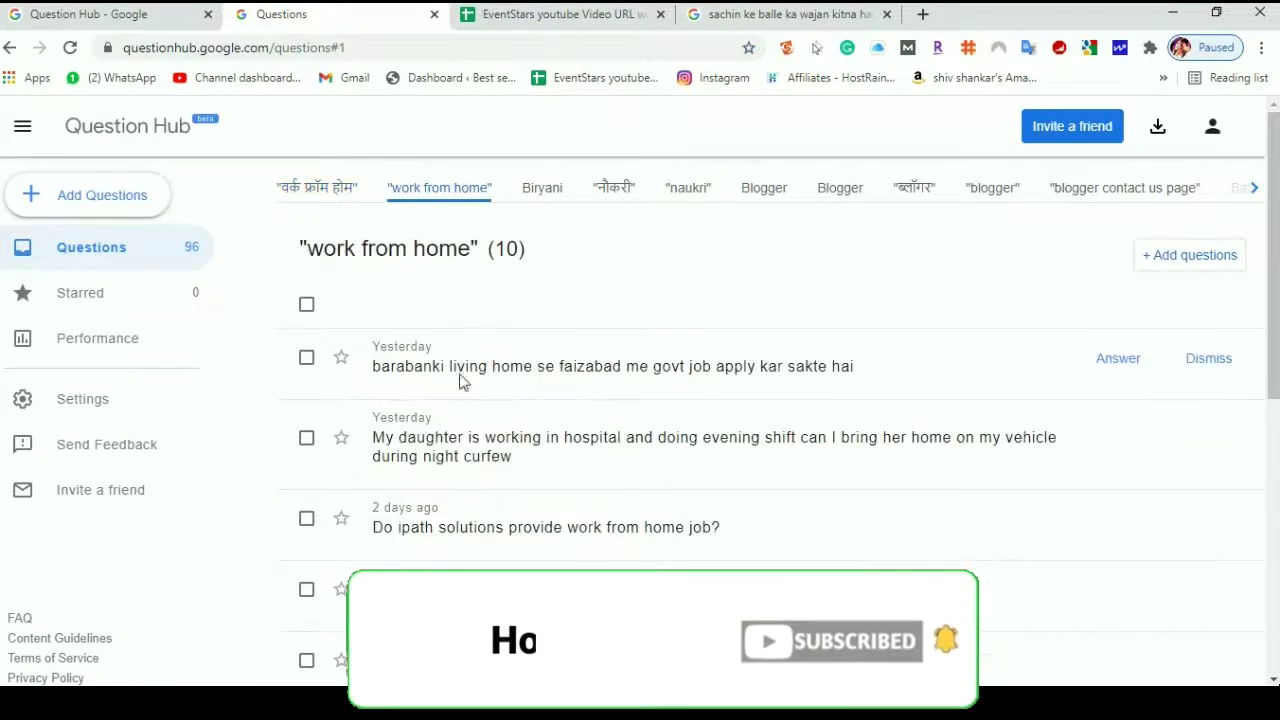
pyautogui.scroll(-2, 495, 470)
pyautogui.scroll(-2, 620, 505)
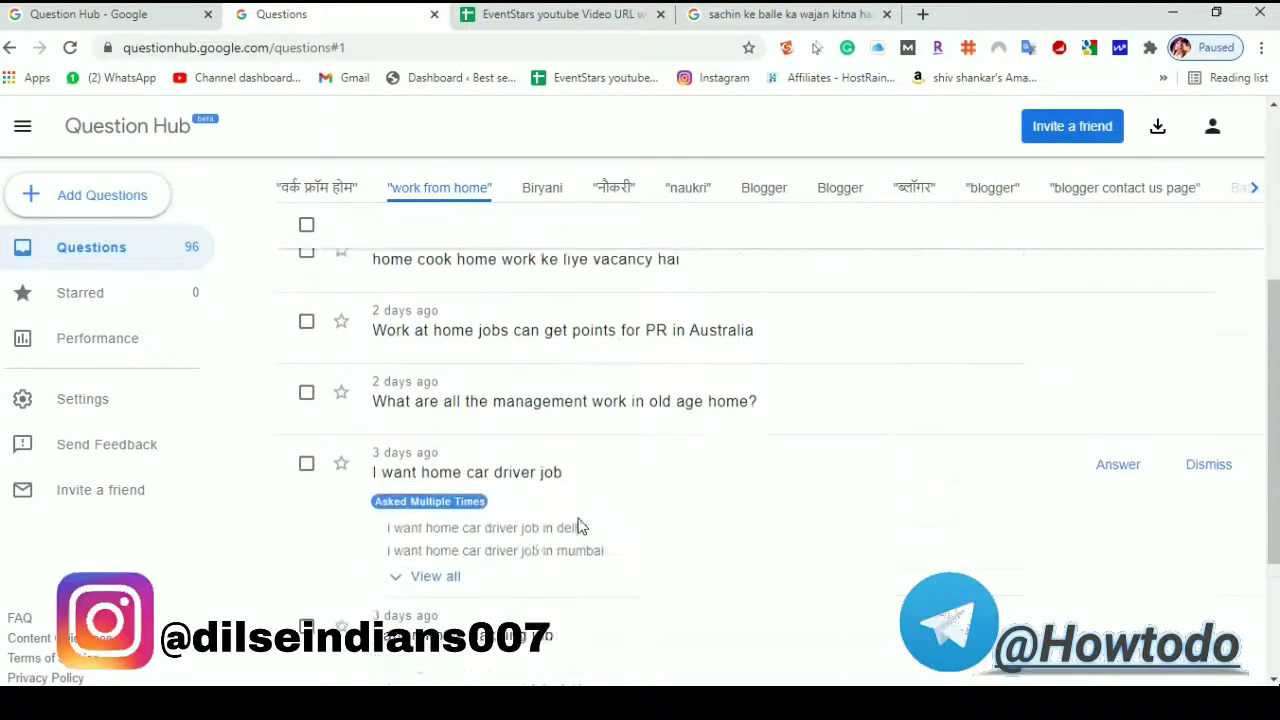
pyautogui.scroll(2, 520, 485)
pyautogui.scroll(-2, 520, 485)
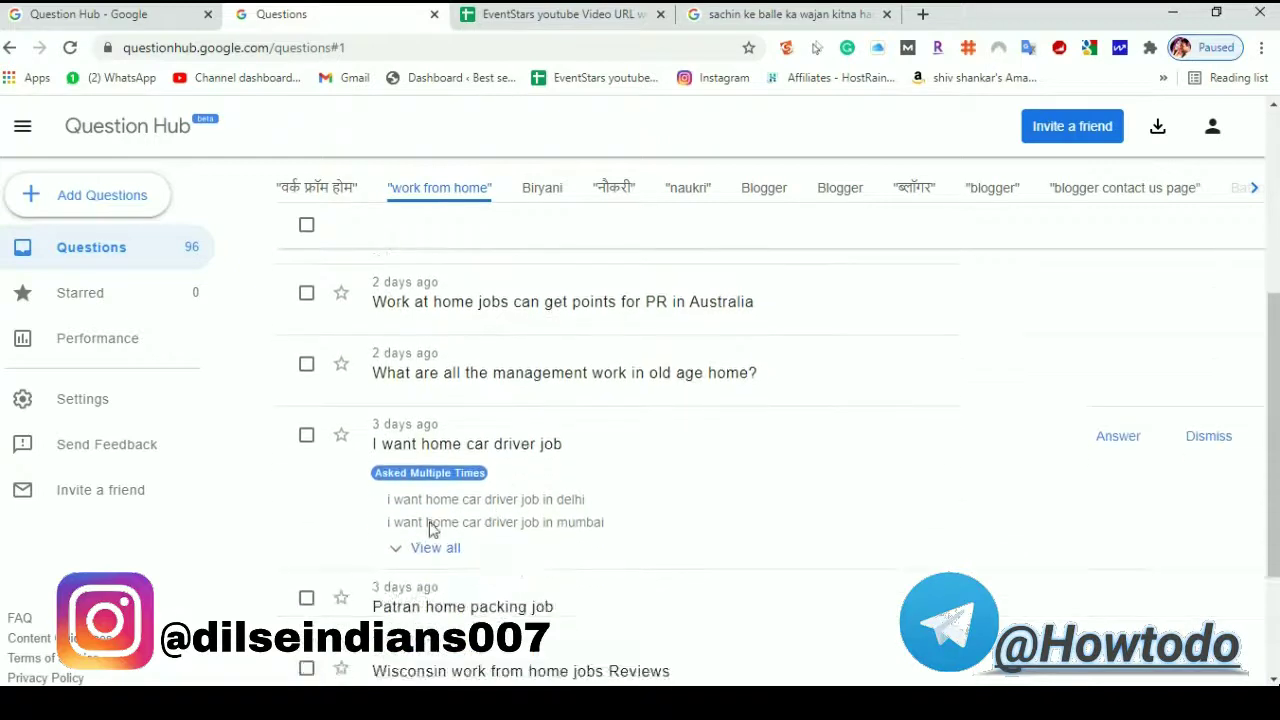
pyautogui.scroll(-2, 560, 526)
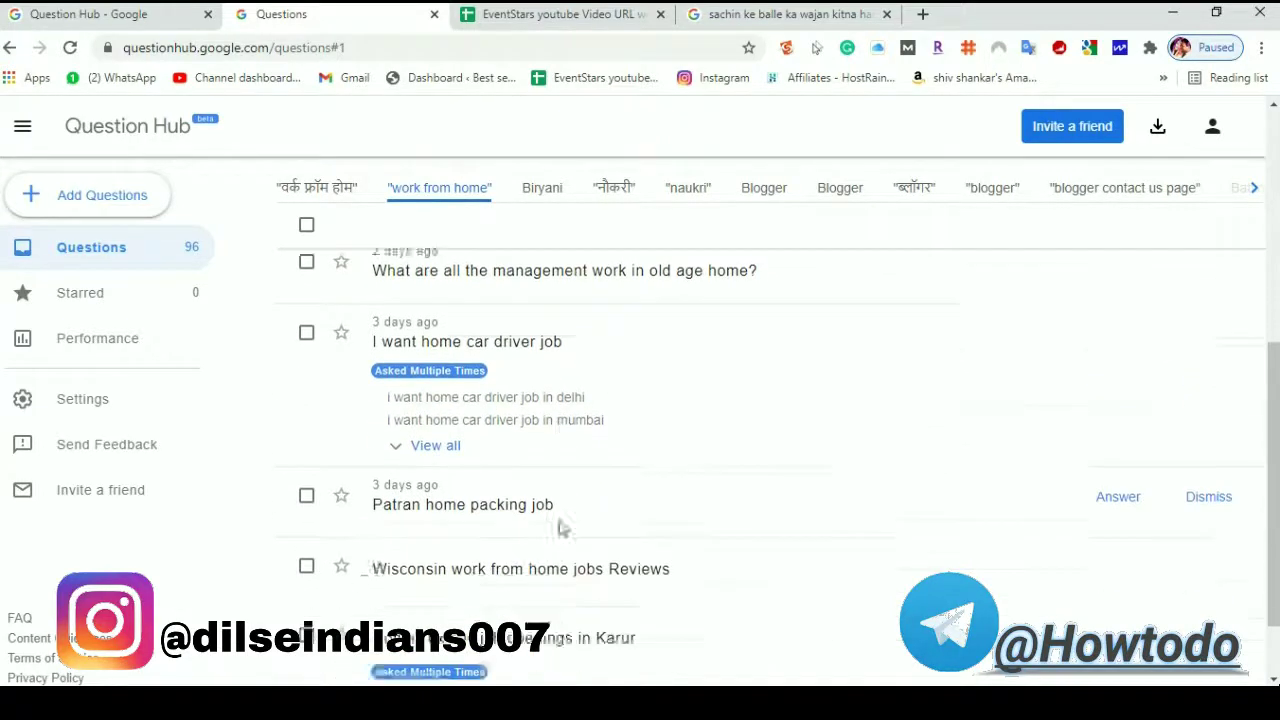
pyautogui.scroll(1, 505, 560)
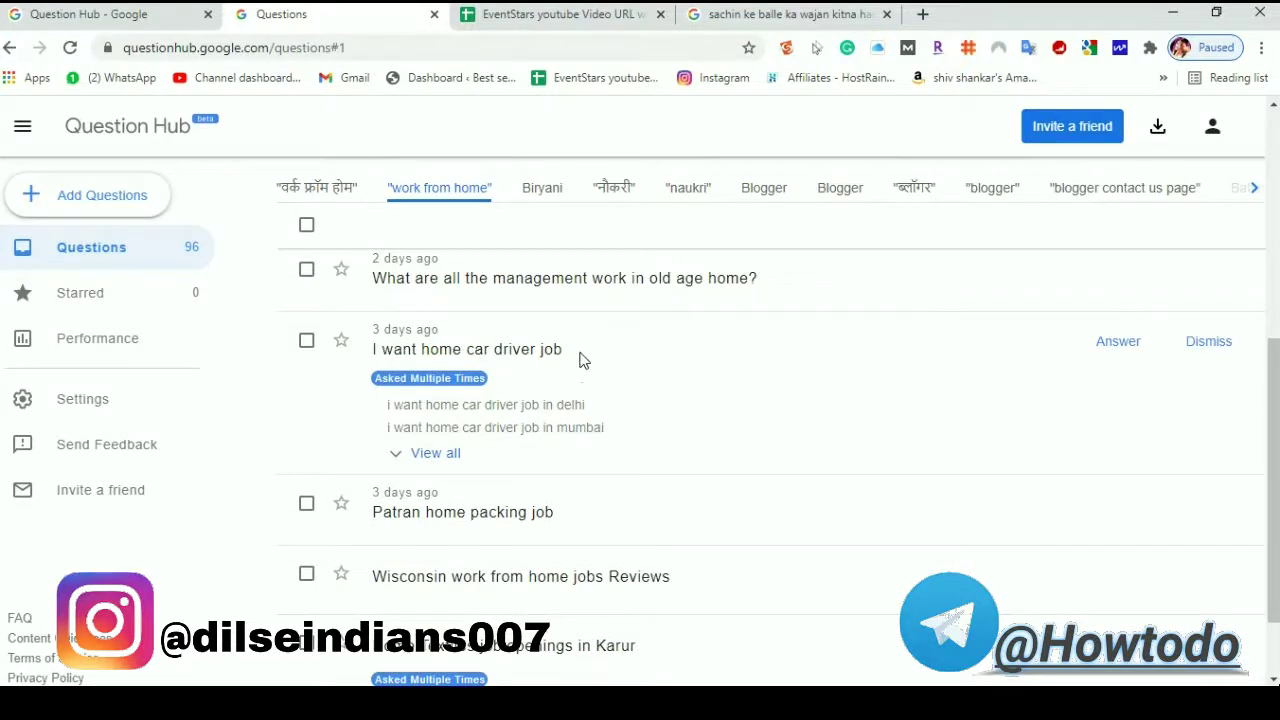
pyautogui.scroll(1, 583, 363)
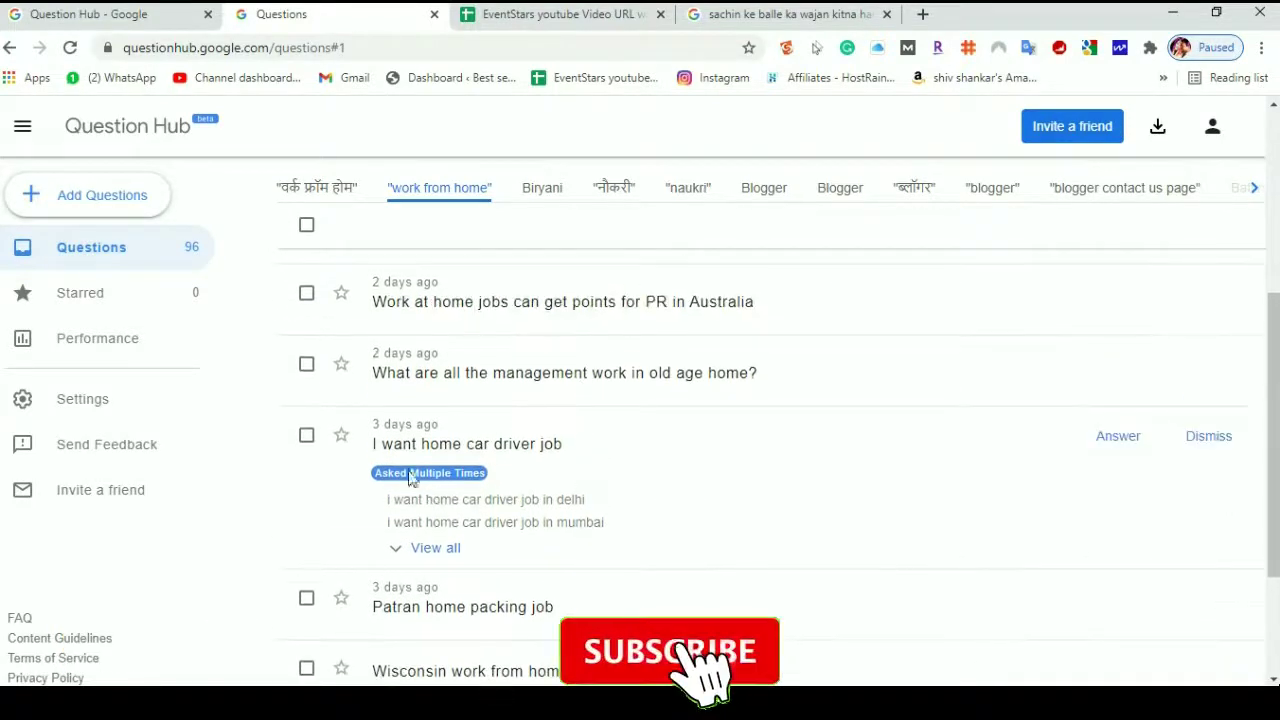
pyautogui.scroll(3, 555, 512)
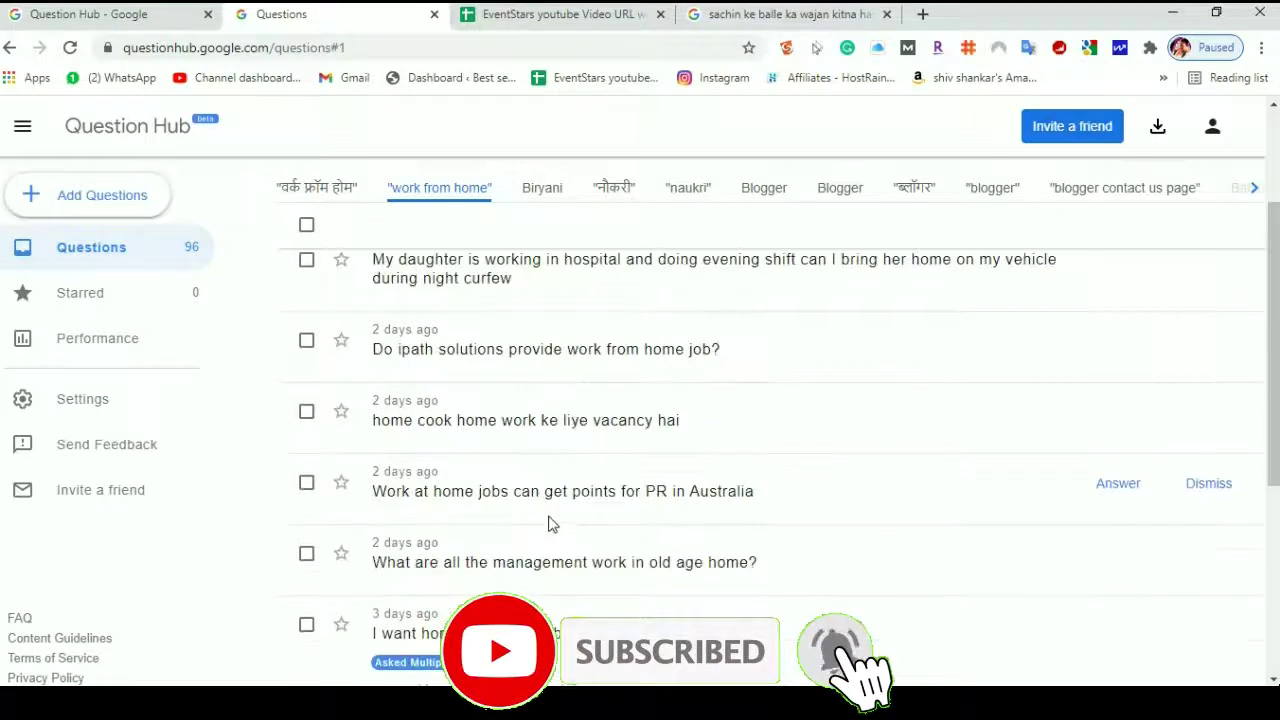
pyautogui.scroll(-4, 548, 524)
pyautogui.scroll(6, 545, 522)
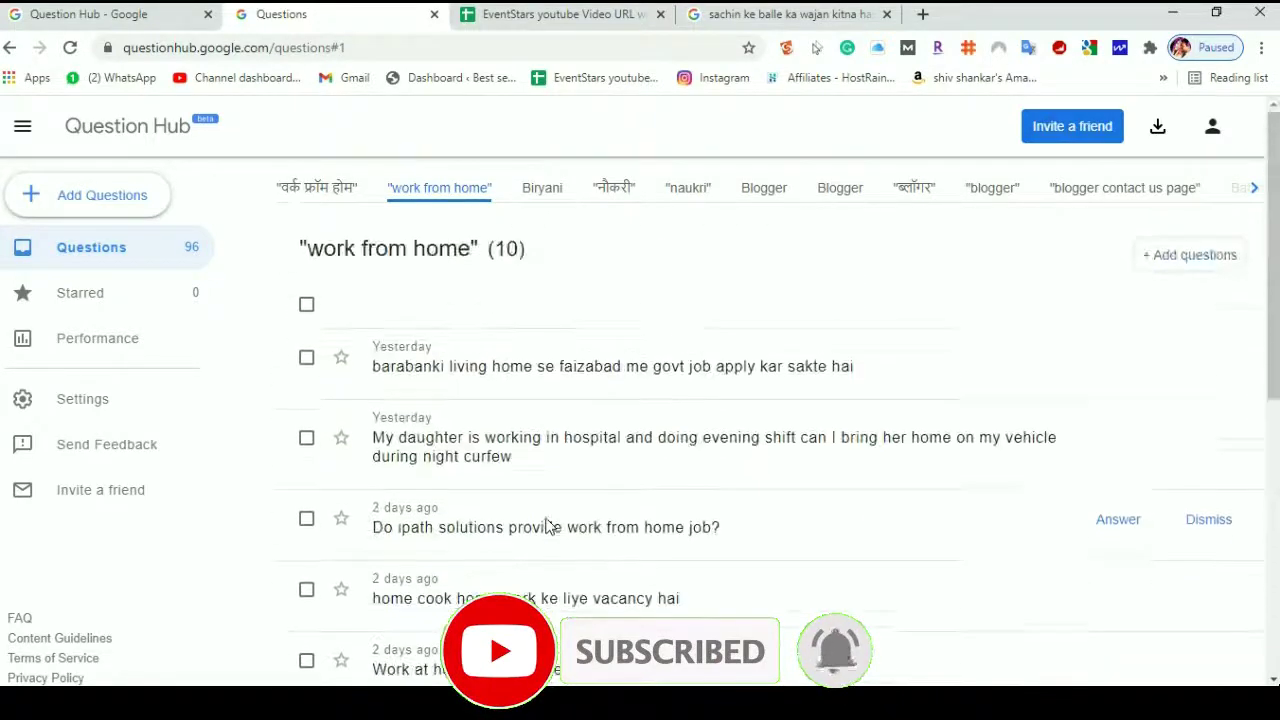
# Look over the rest of the "work from home" questions and return to the start of the list.
pyautogui.scroll(-4, 547, 523)
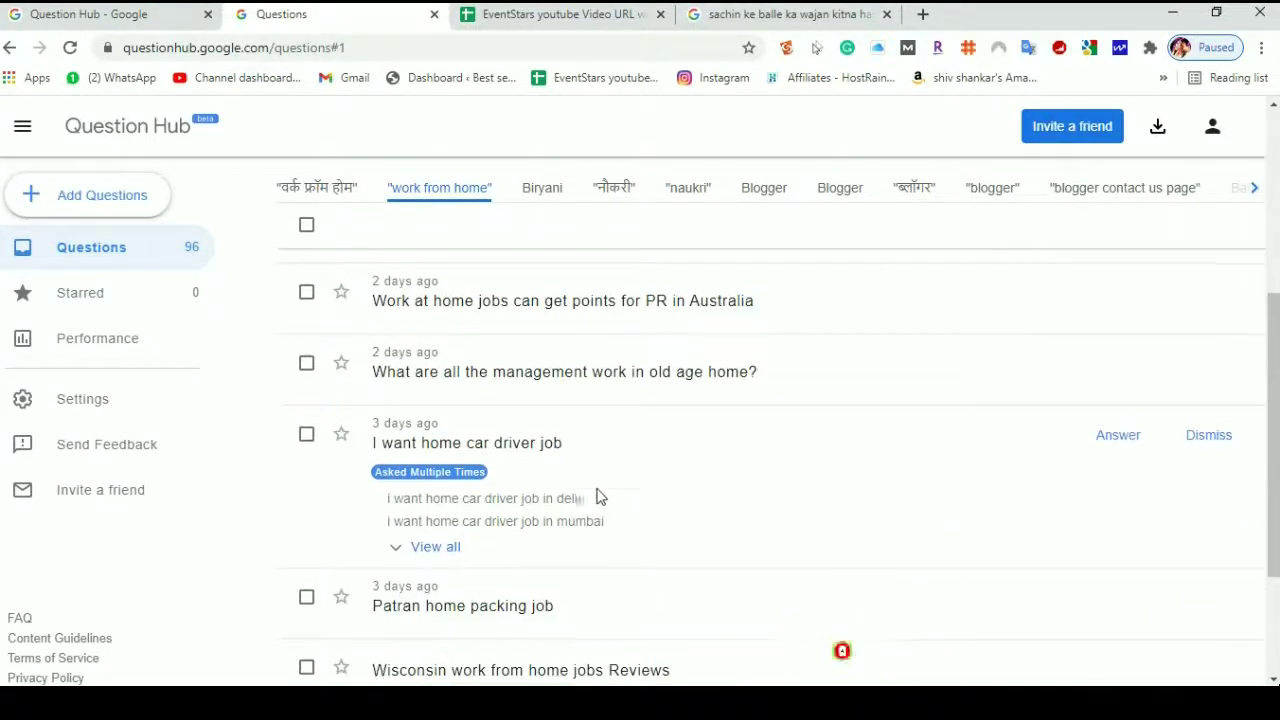
pyautogui.scroll(-2, 600, 497)
pyautogui.scroll(2, 449, 530)
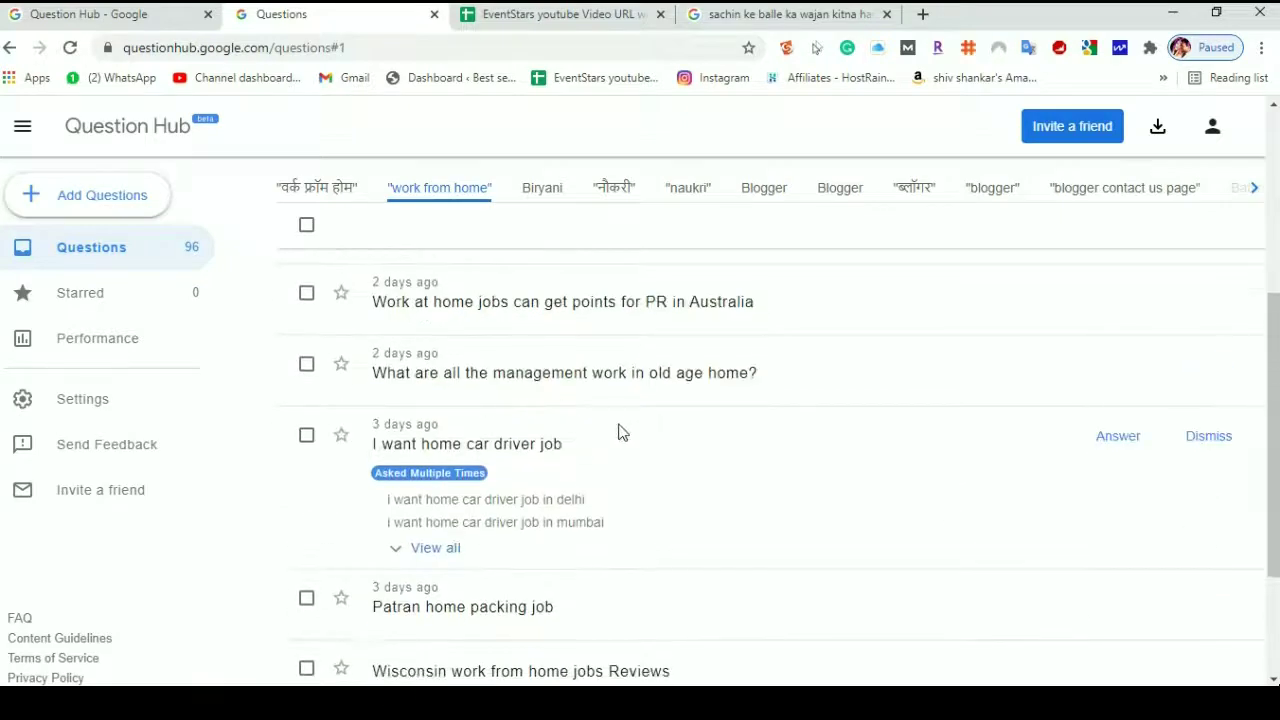
pyautogui.scroll(3, 583, 508)
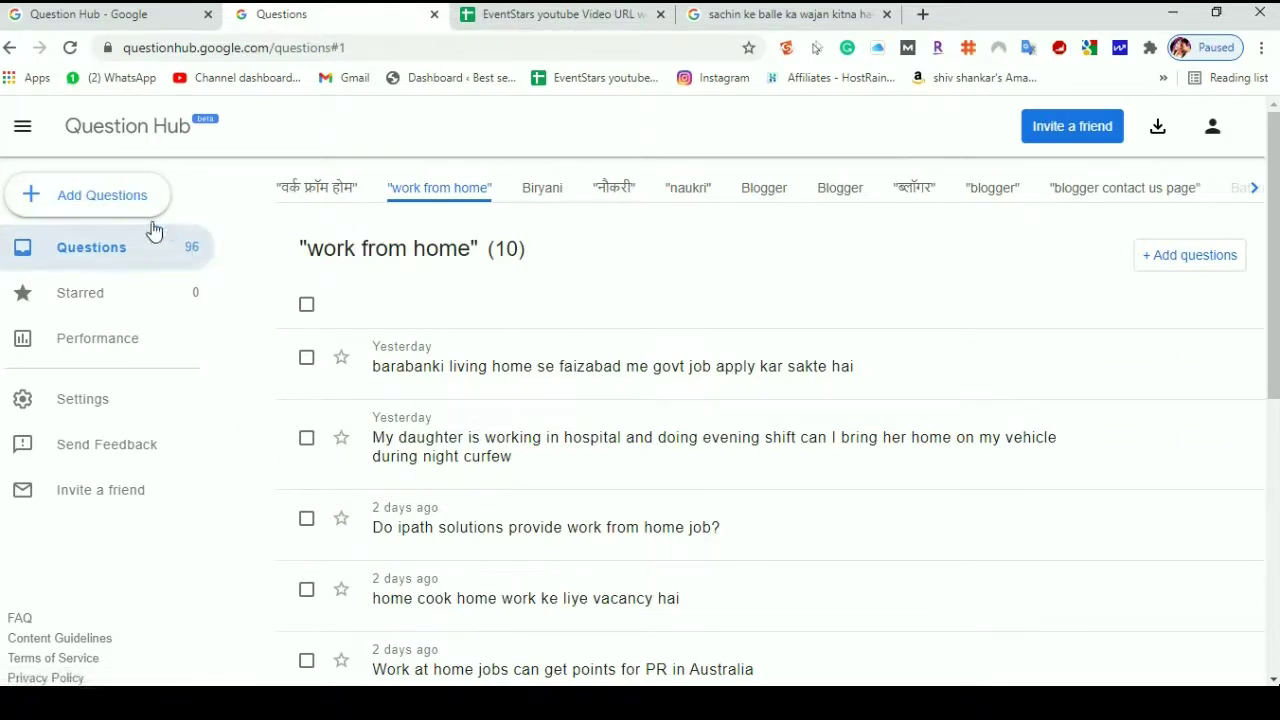
# Open the page for adding questions and look over its topic categories through Geography.
pyautogui.click(120, 207)
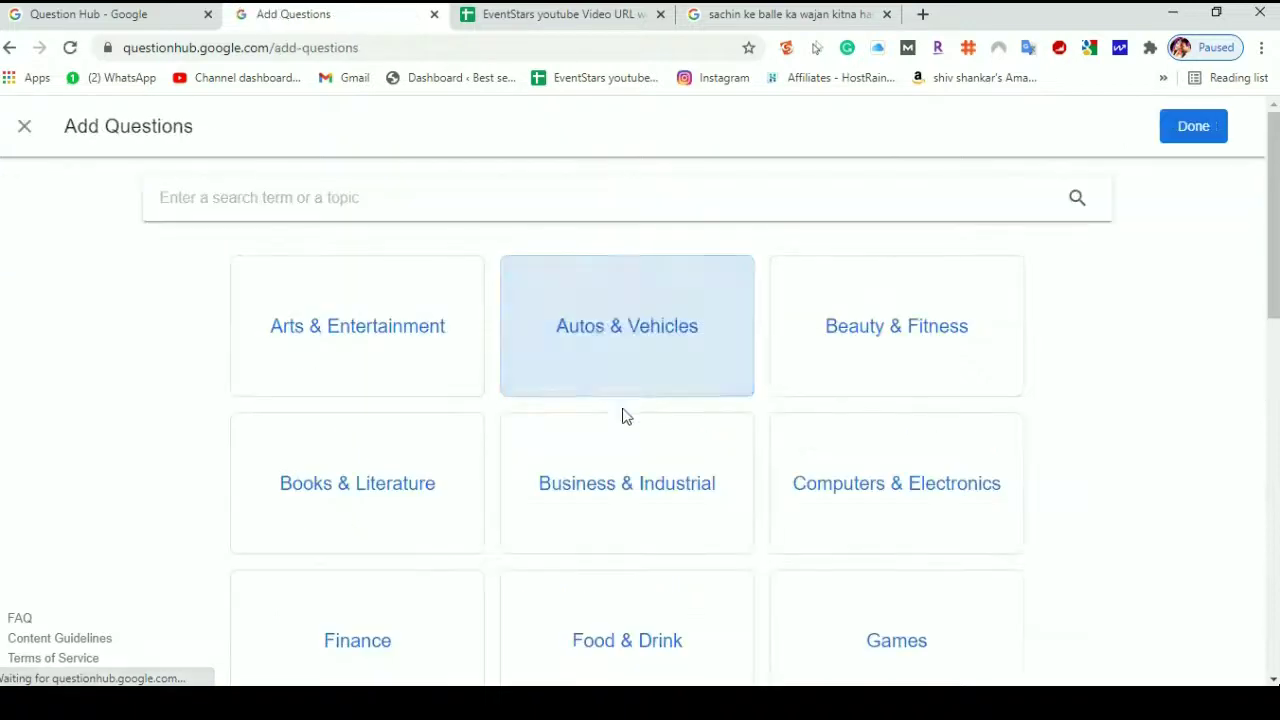
pyautogui.scroll(-8, 623, 414)
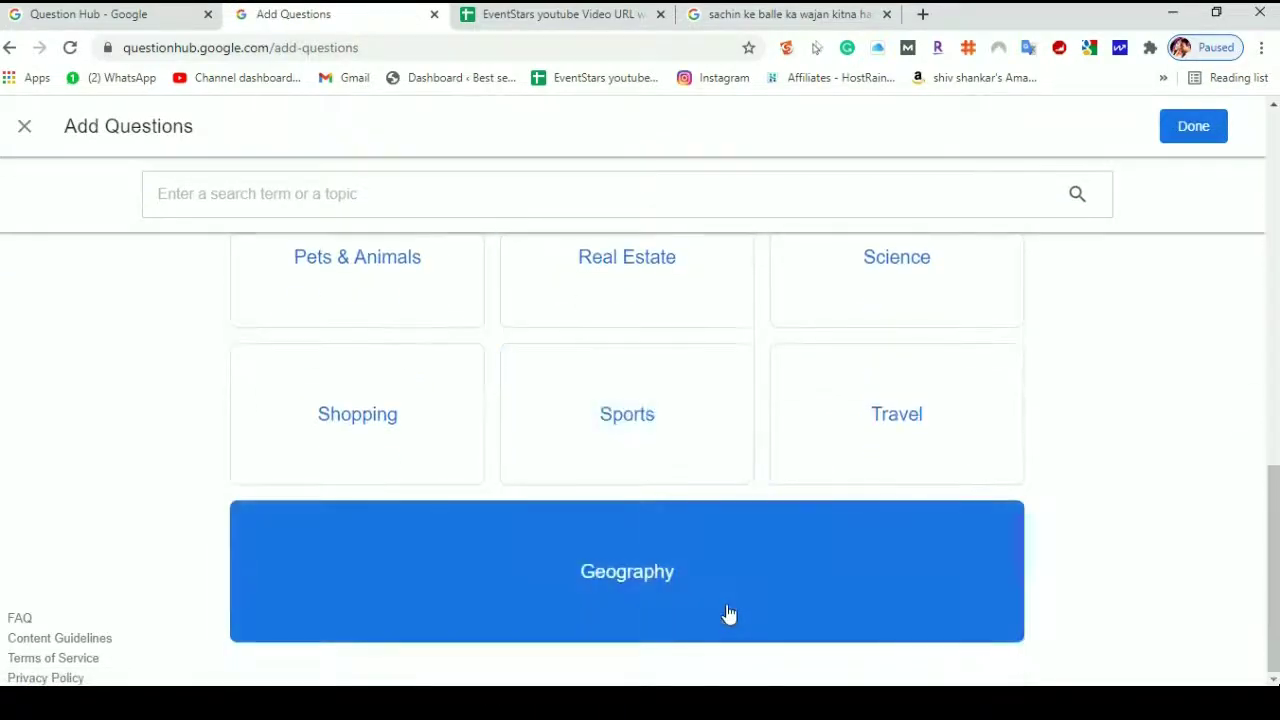
pyautogui.scroll(4, 561, 408)
pyautogui.scroll(4, 561, 408)
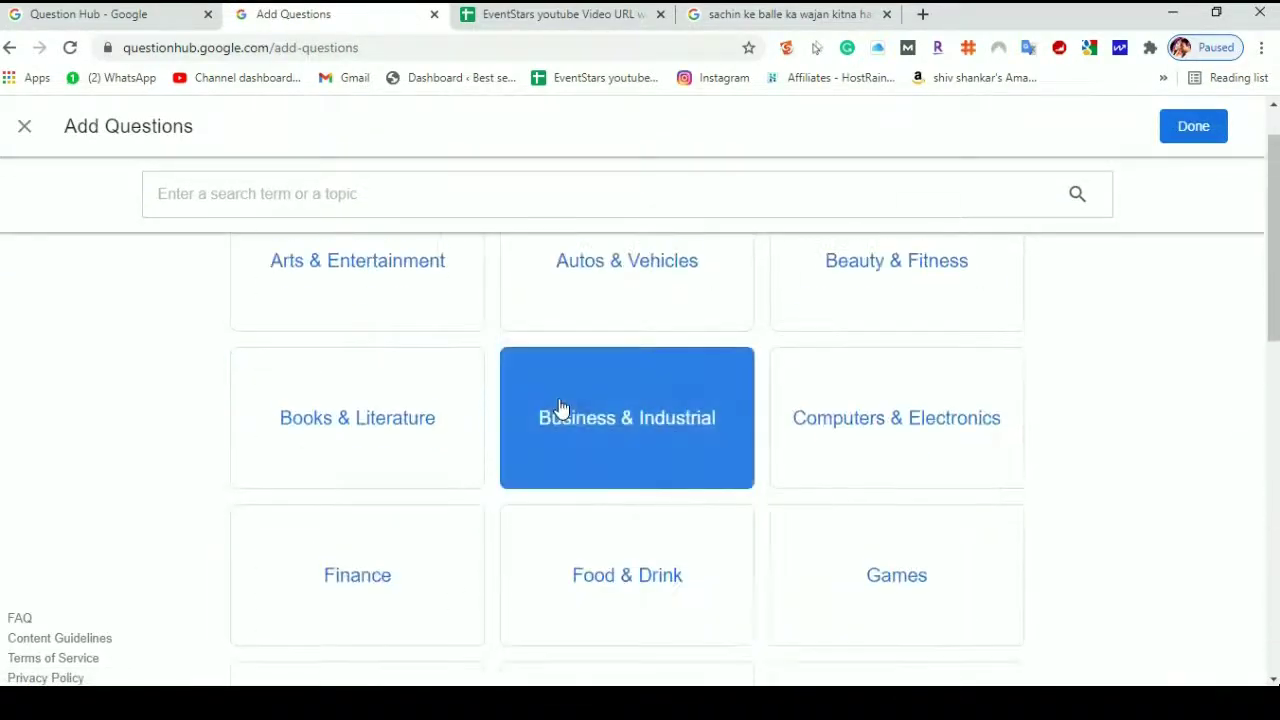
pyautogui.scroll(-3, 872, 345)
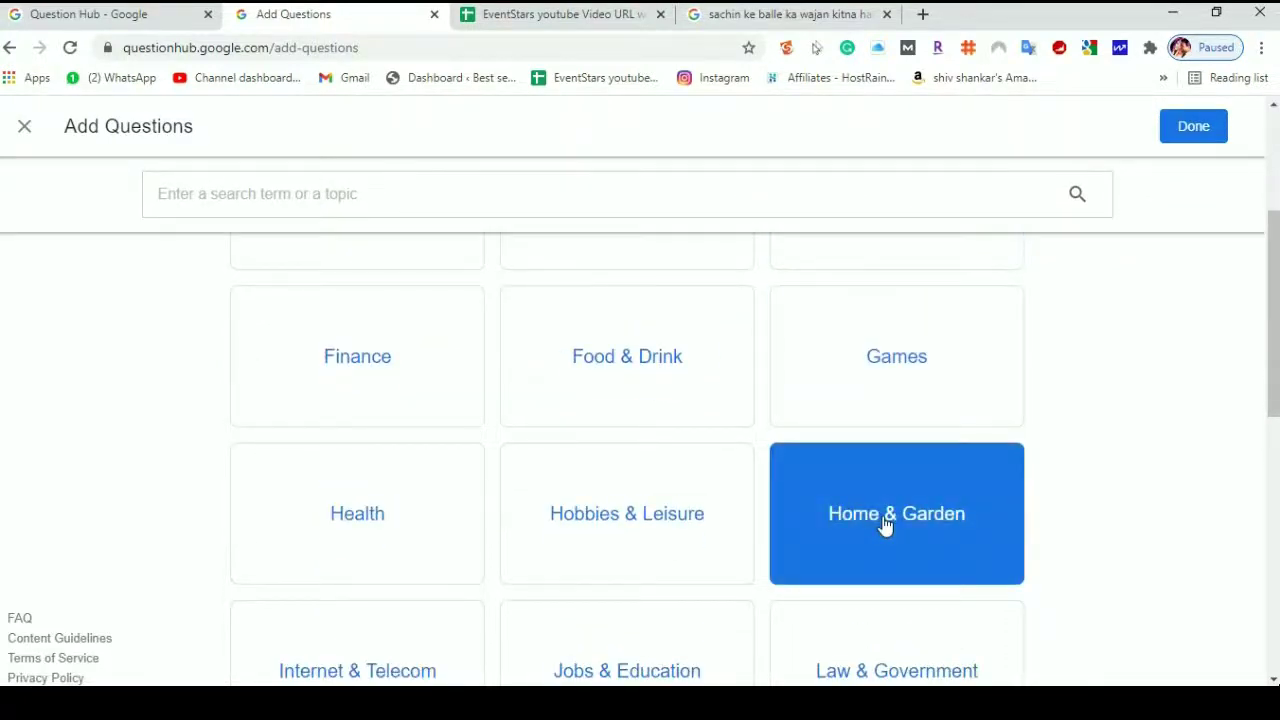
# Open the Health category, look through its topics such as Ayurveda and Blood Sugar, and return to the category overview.
pyautogui.click(337, 531)
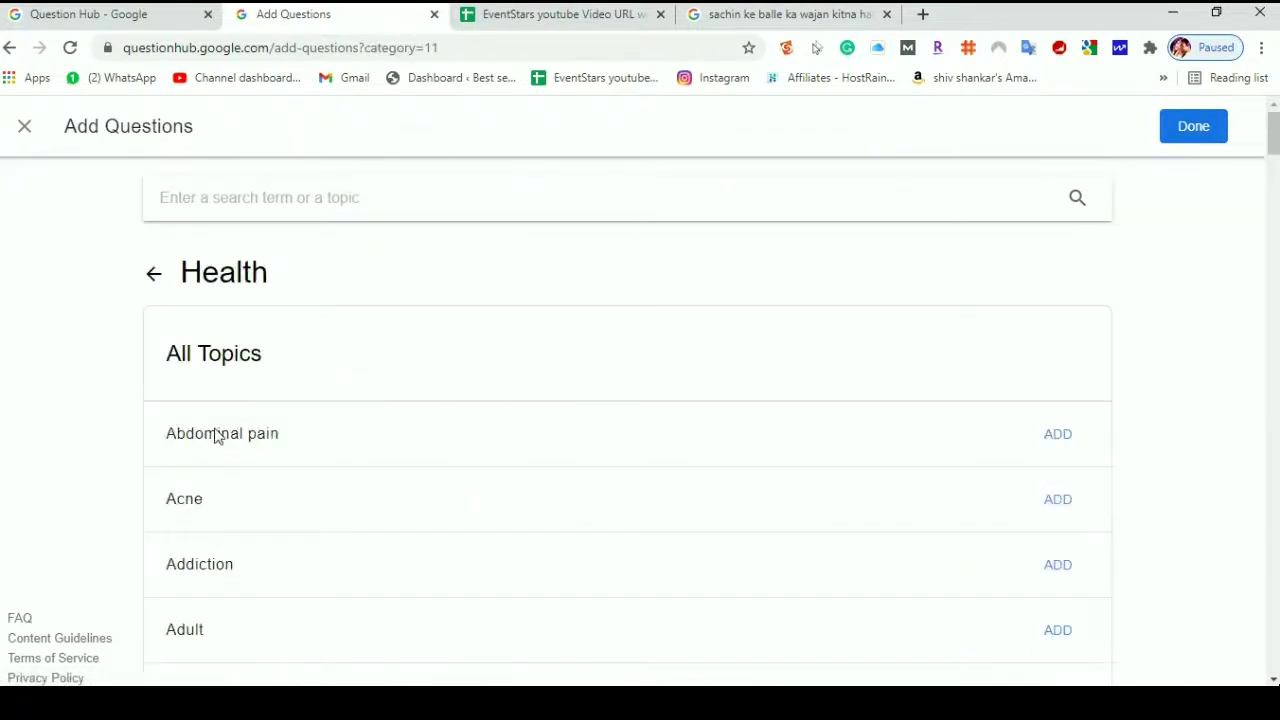
pyautogui.scroll(-13, 484, 510)
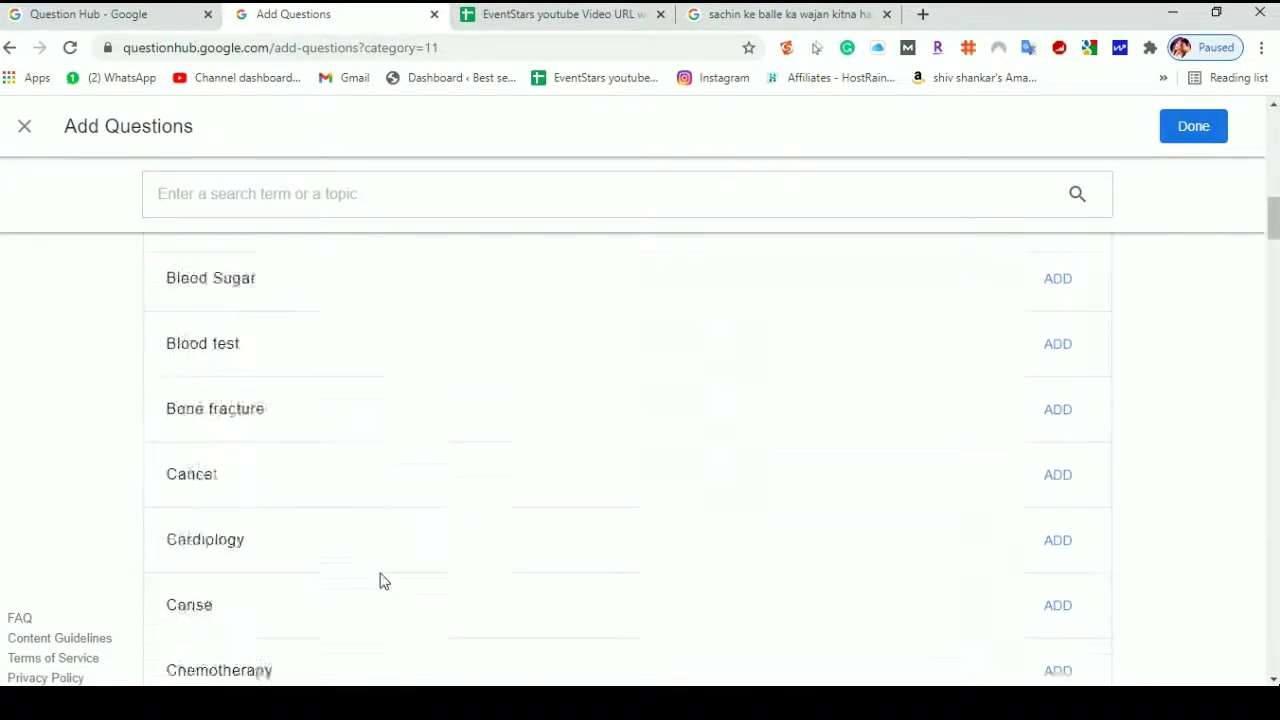
pyautogui.scroll(4, 214, 366)
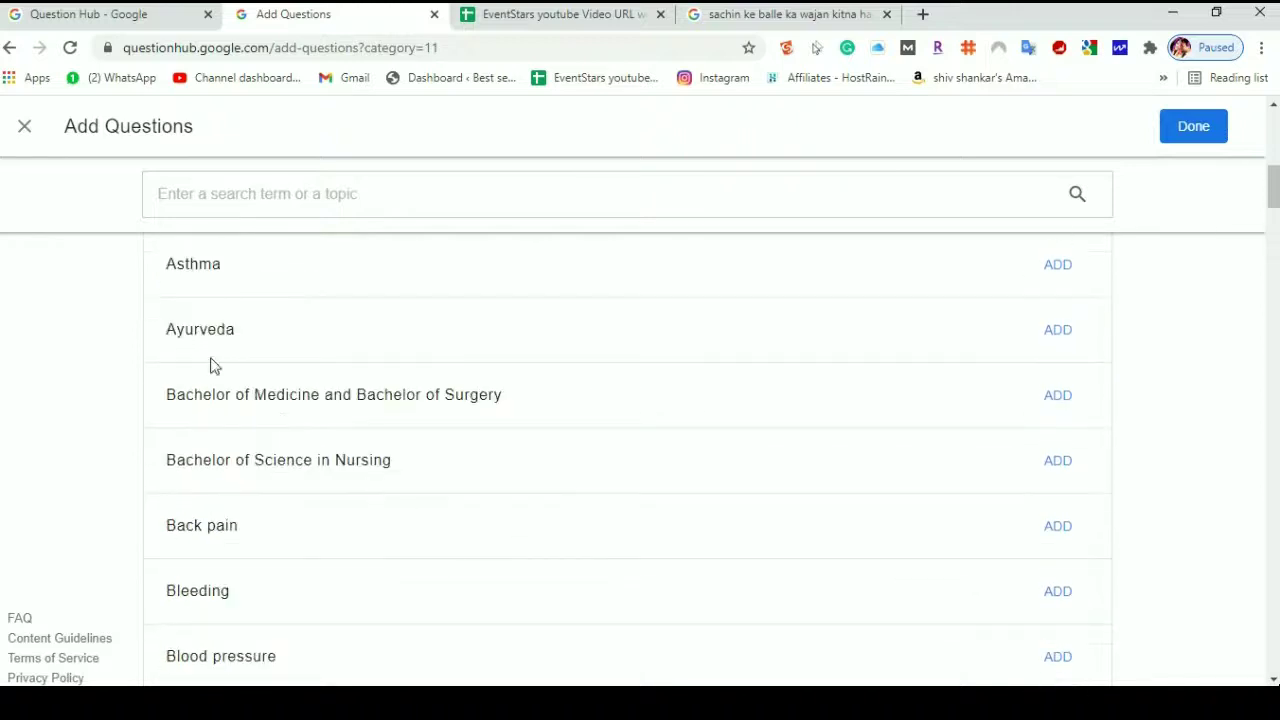
pyautogui.click(25, 128)
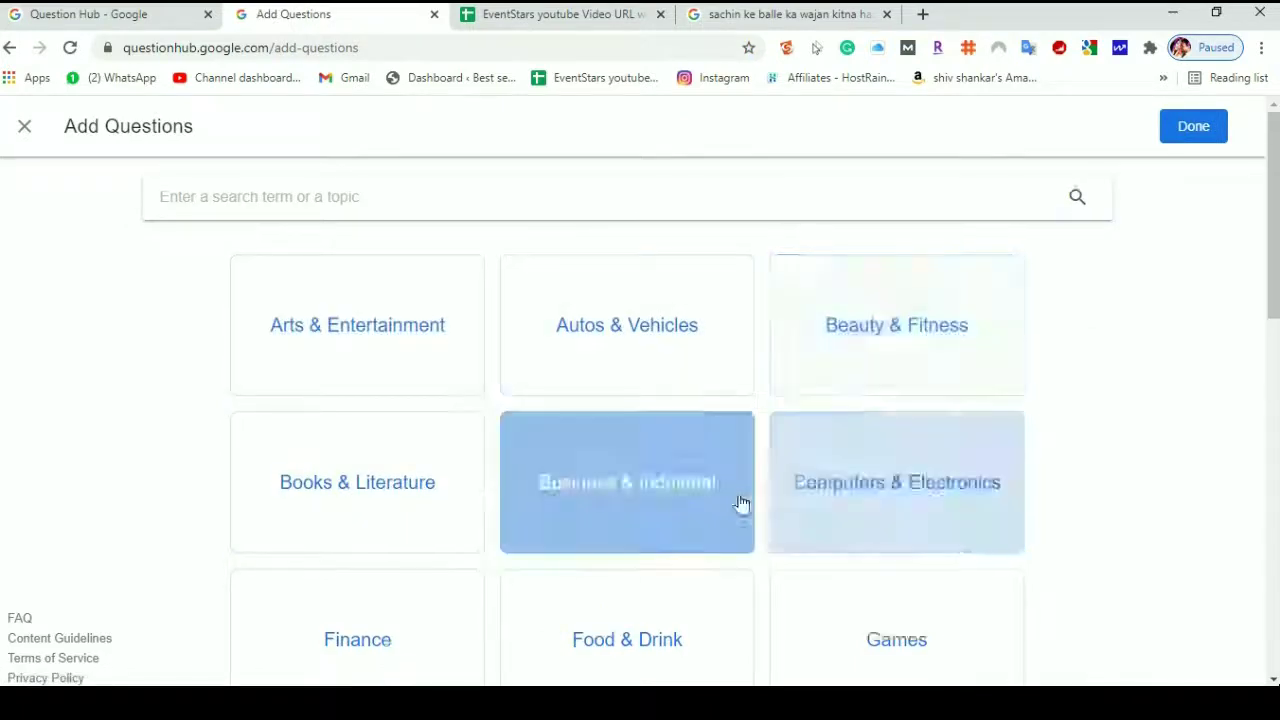
# Review the available categories again, from Business & Industrial and Hobbies & Leisure to Sports and Geography.
pyautogui.scroll(-5, 406, 574)
pyautogui.scroll(-5, 726, 563)
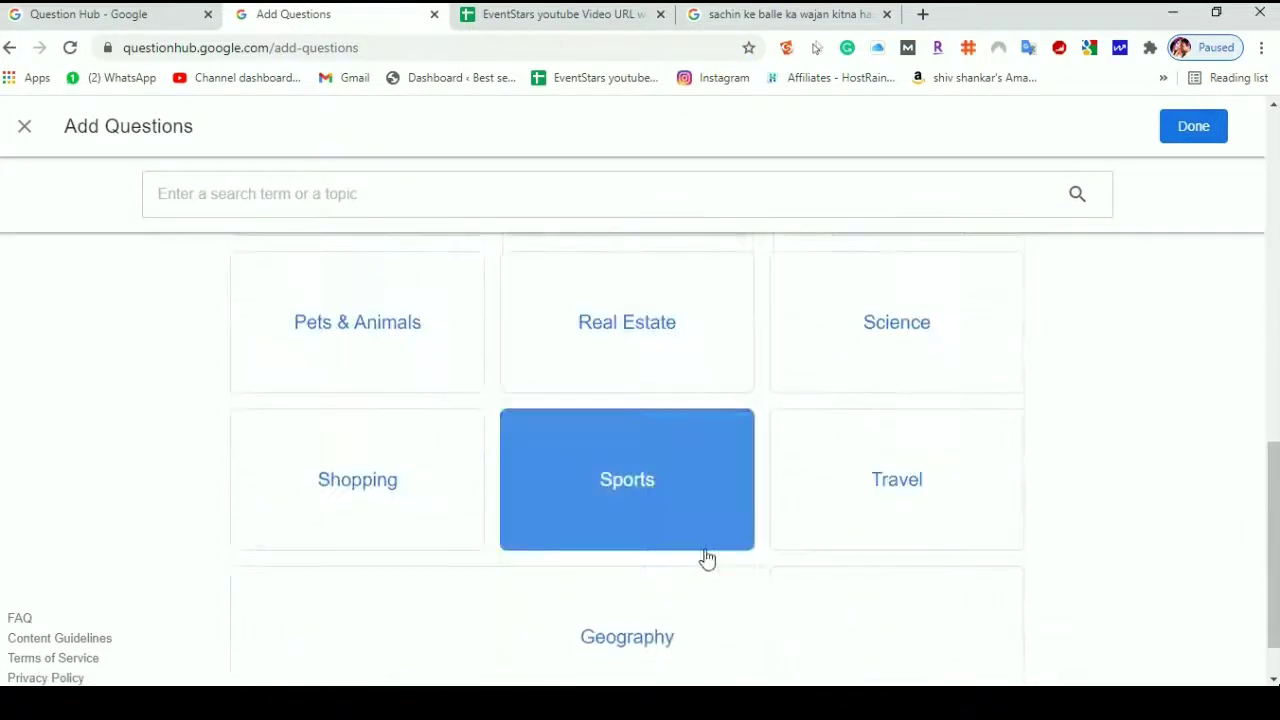
pyautogui.click(646, 520)
pyautogui.scroll(8, 1051, 470)
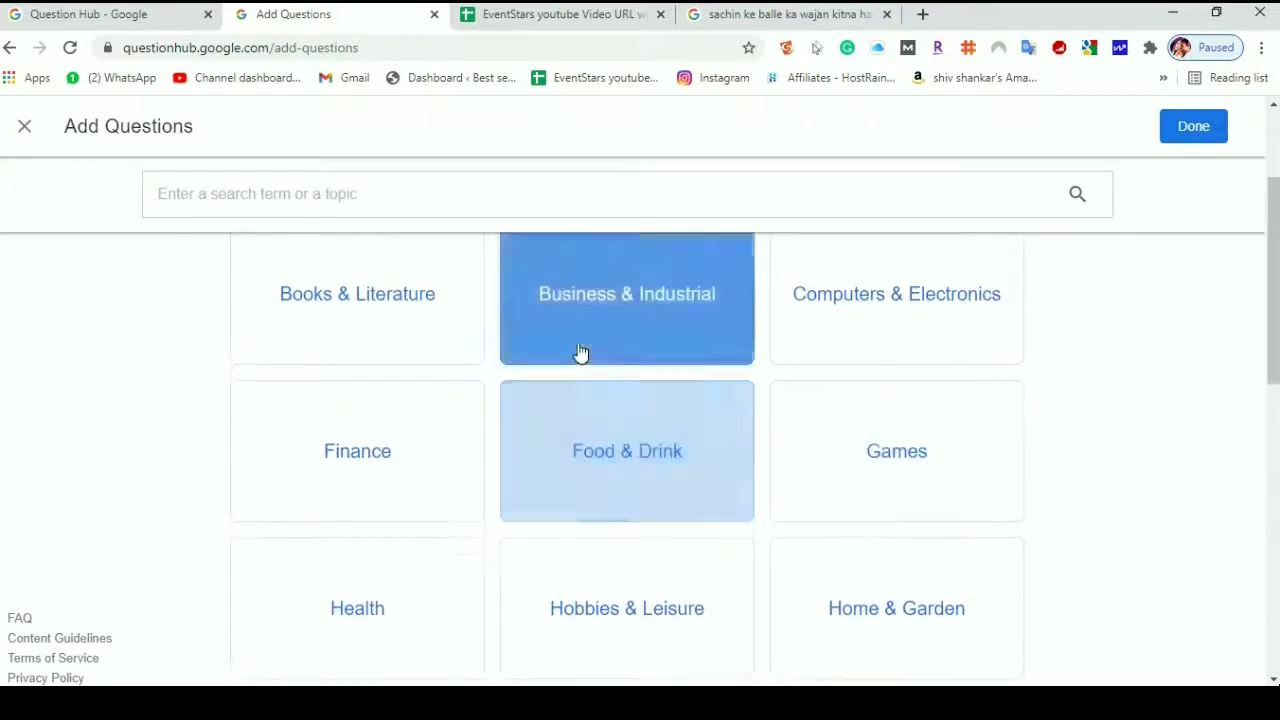
pyautogui.scroll(2, 580, 354)
pyautogui.scroll(-3, 565, 578)
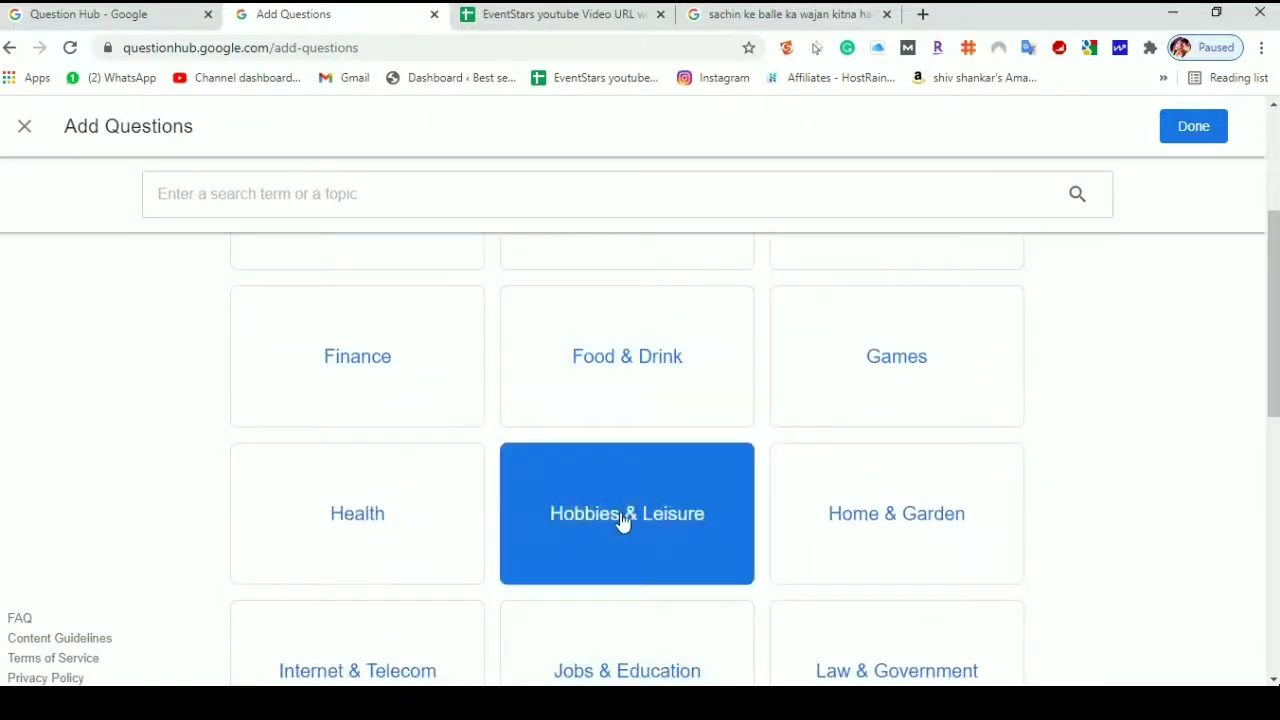
# Open the Hobbies & Leisure category, examine its topics from Anniversary to Fishing, and leave for the question list.
pyautogui.click(505, 450)
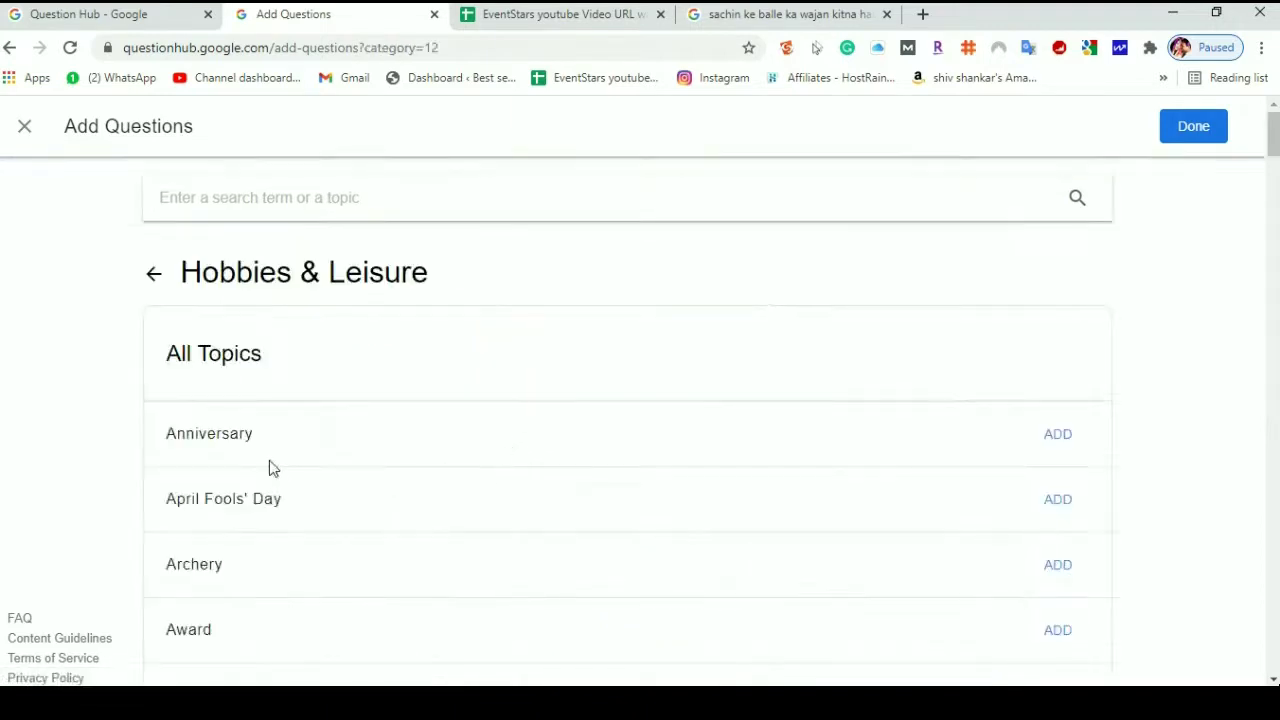
pyautogui.scroll(-4, 283, 520)
pyautogui.scroll(-2, 220, 505)
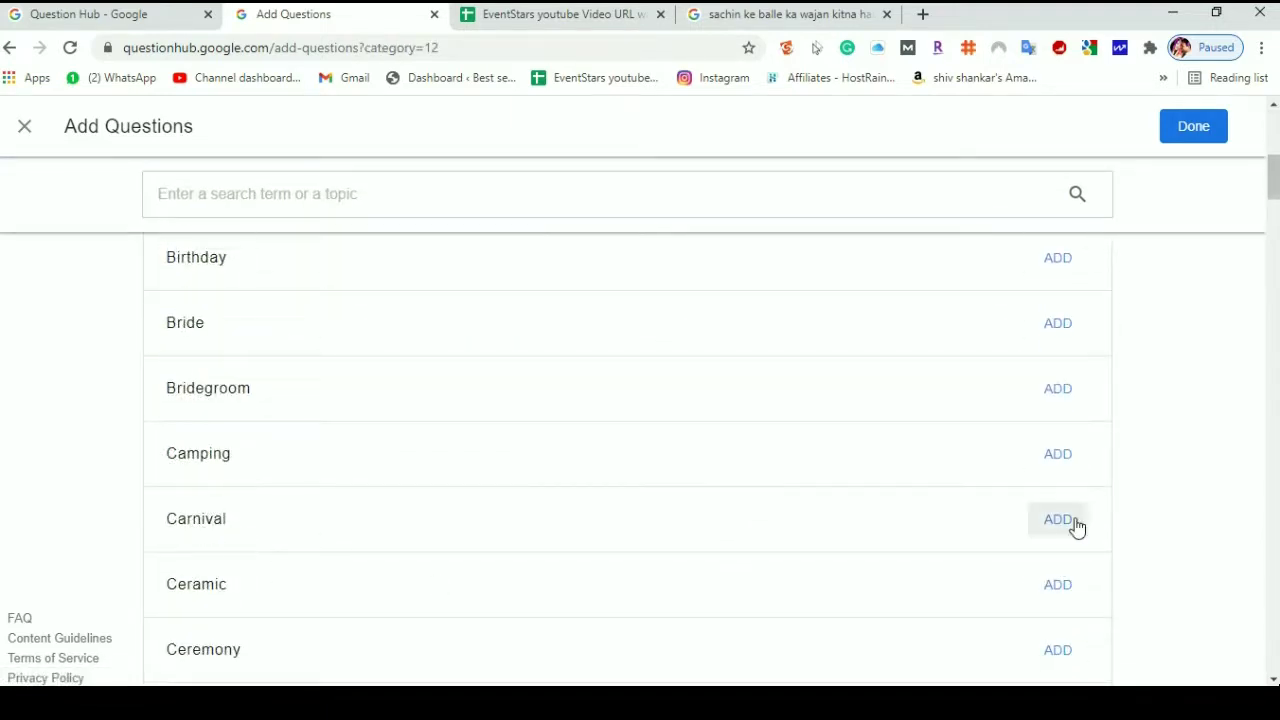
pyautogui.scroll(-5, 794, 537)
pyautogui.scroll(-3, 590, 560)
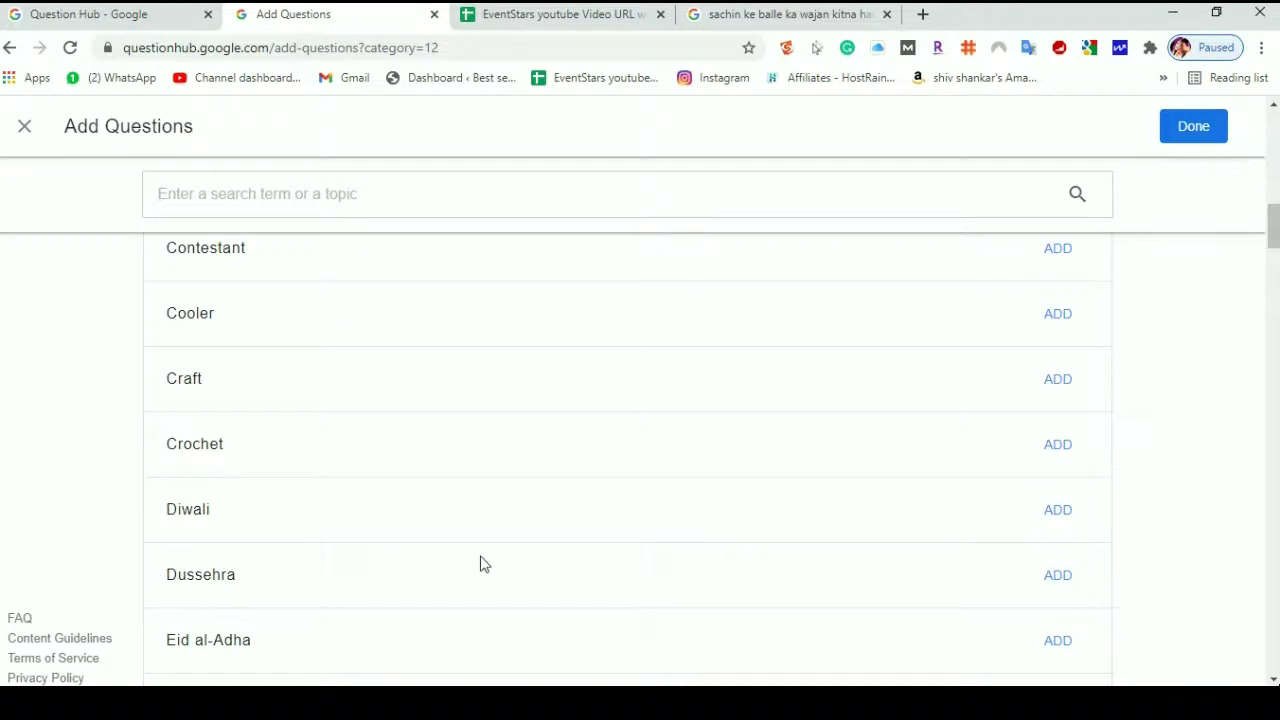
pyautogui.scroll(-3, 407, 563)
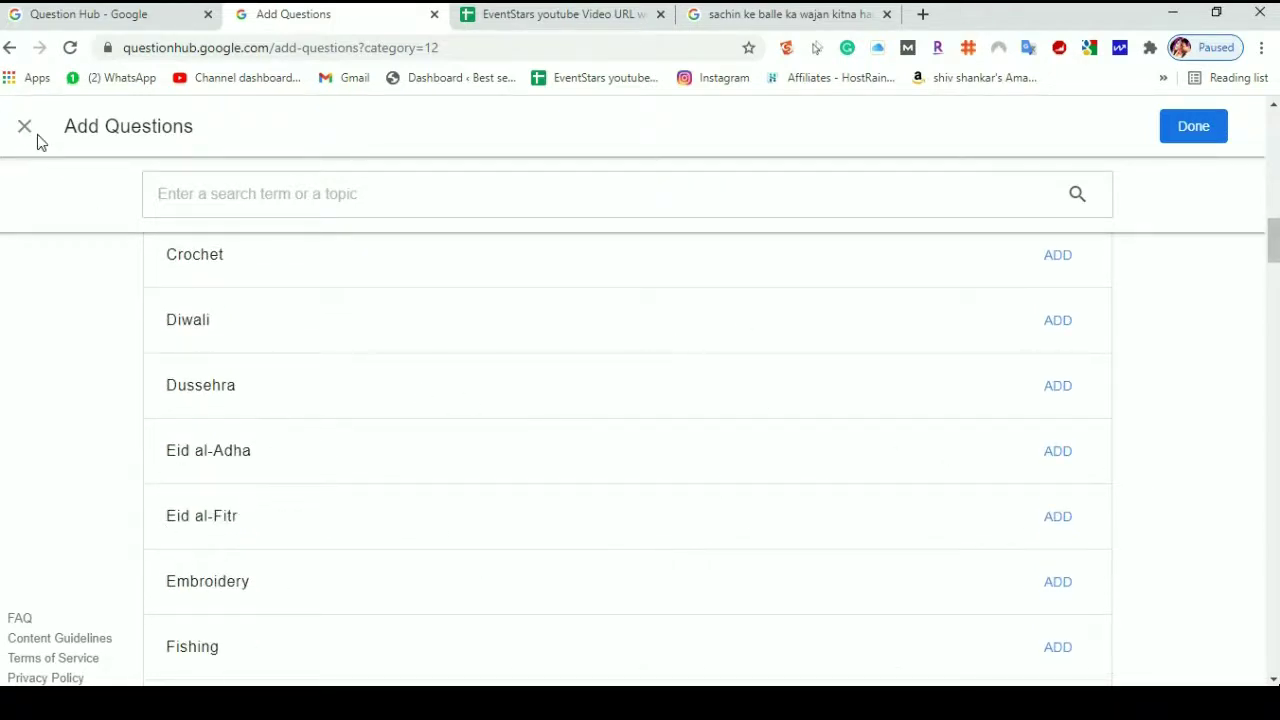
pyautogui.click(1192, 128)
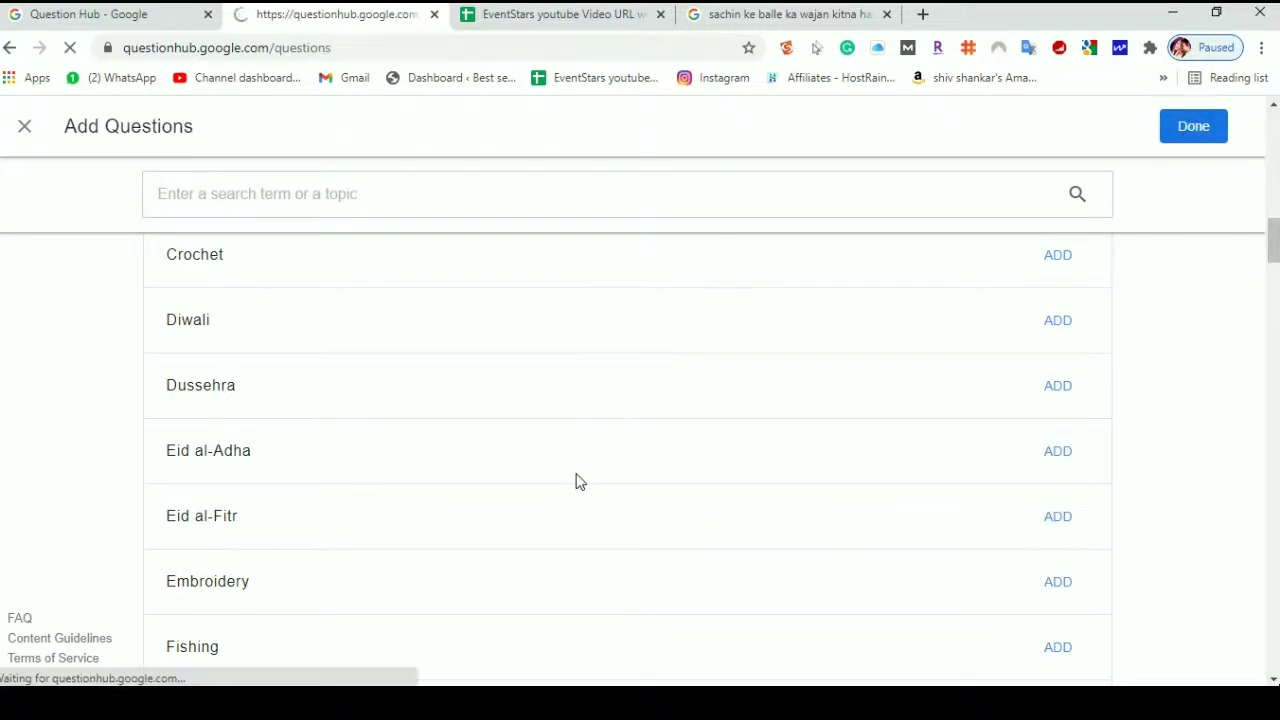
# Reopen the page for adding questions and review the full set of topic categories from Arts & Entertainment to Geography.
pyautogui.click(118, 197)
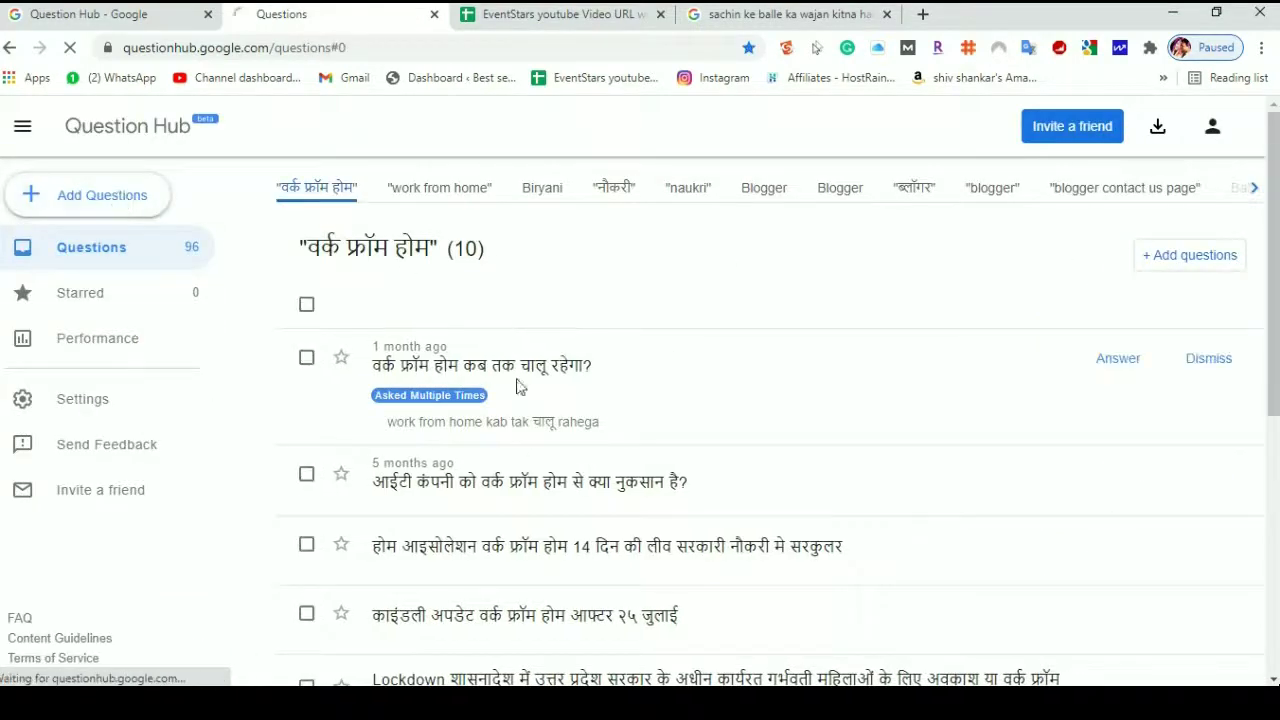
pyautogui.scroll(-3, 771, 466)
pyautogui.click(643, 514)
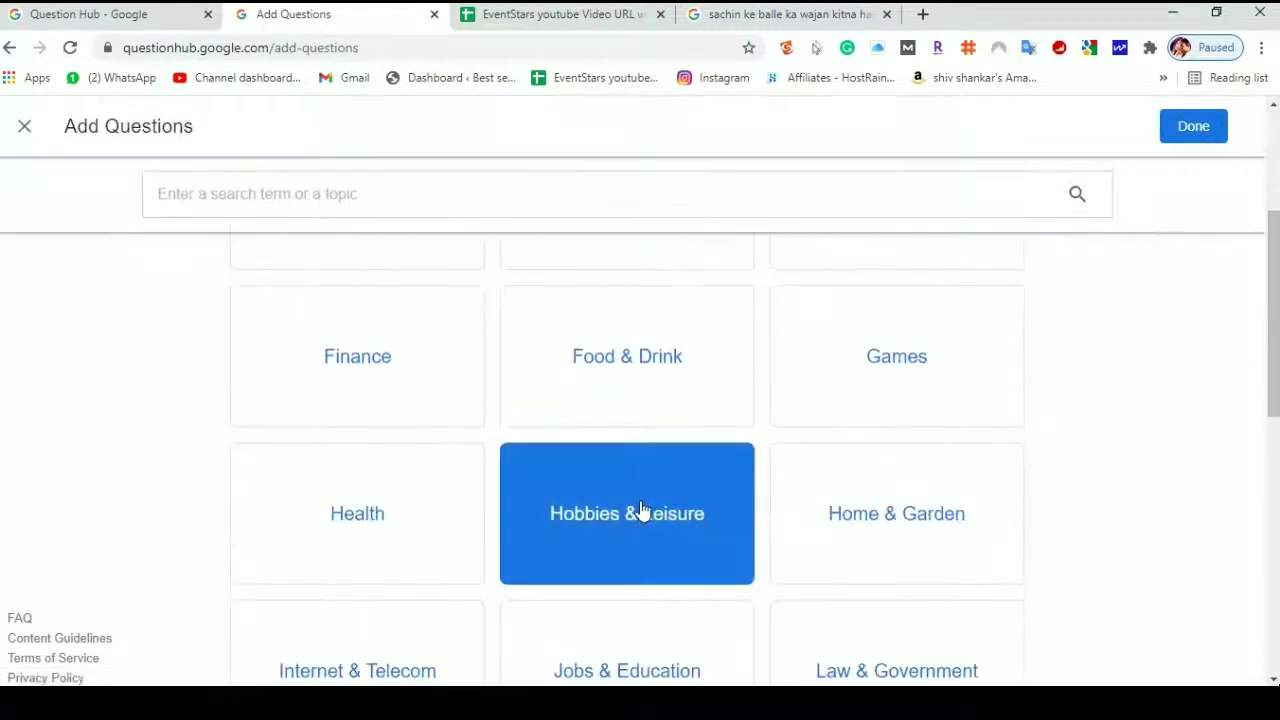
pyautogui.scroll(-1, 688, 567)
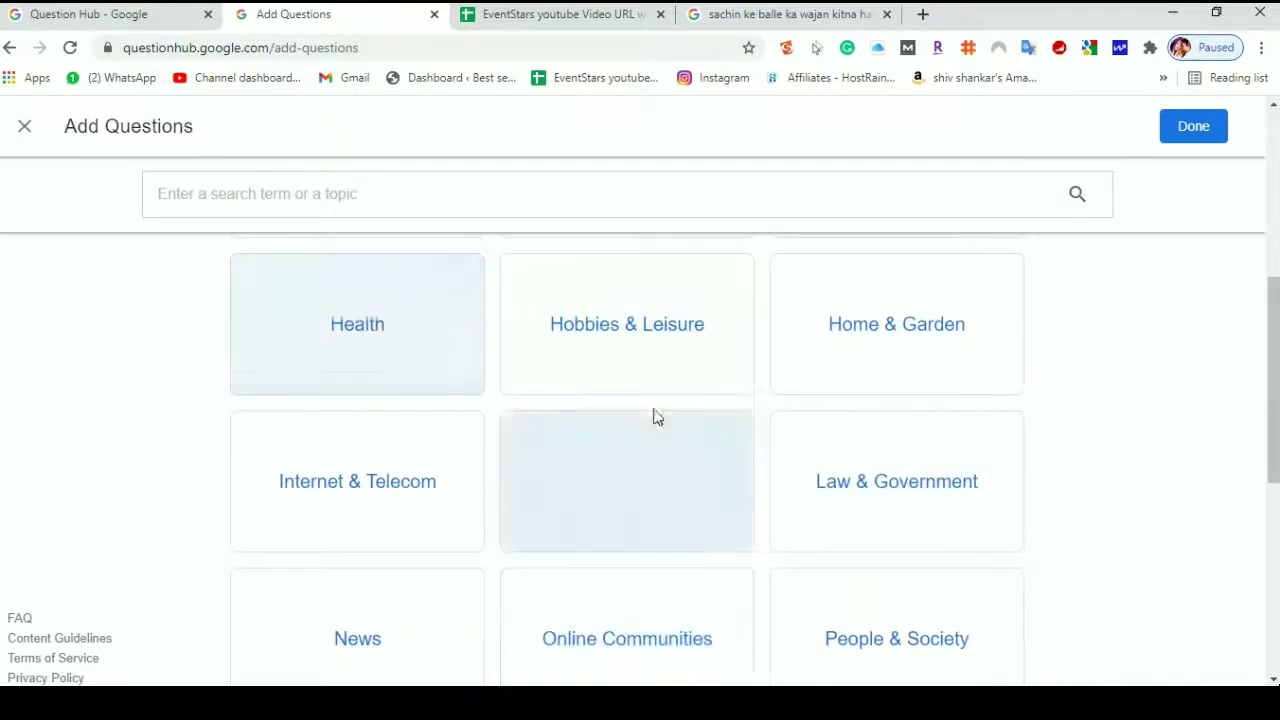
pyautogui.scroll(-3, 645, 419)
pyautogui.scroll(-2, 651, 480)
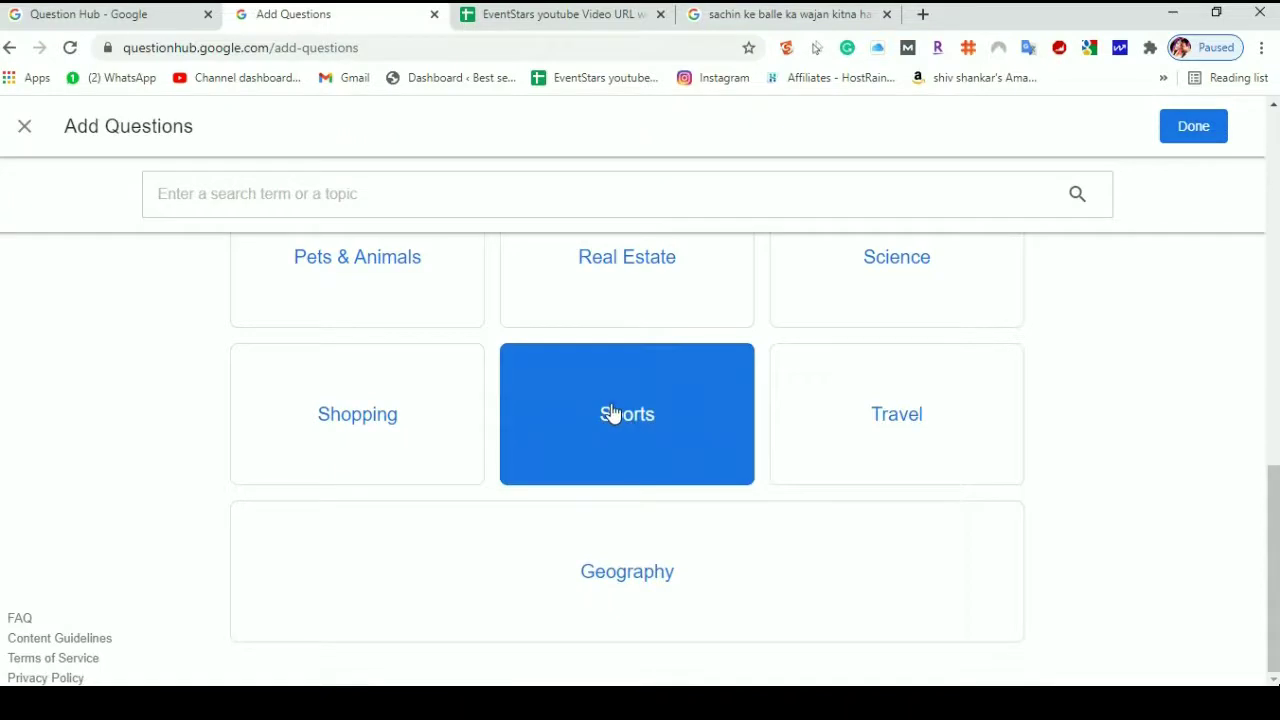
pyautogui.scroll(10, 613, 413)
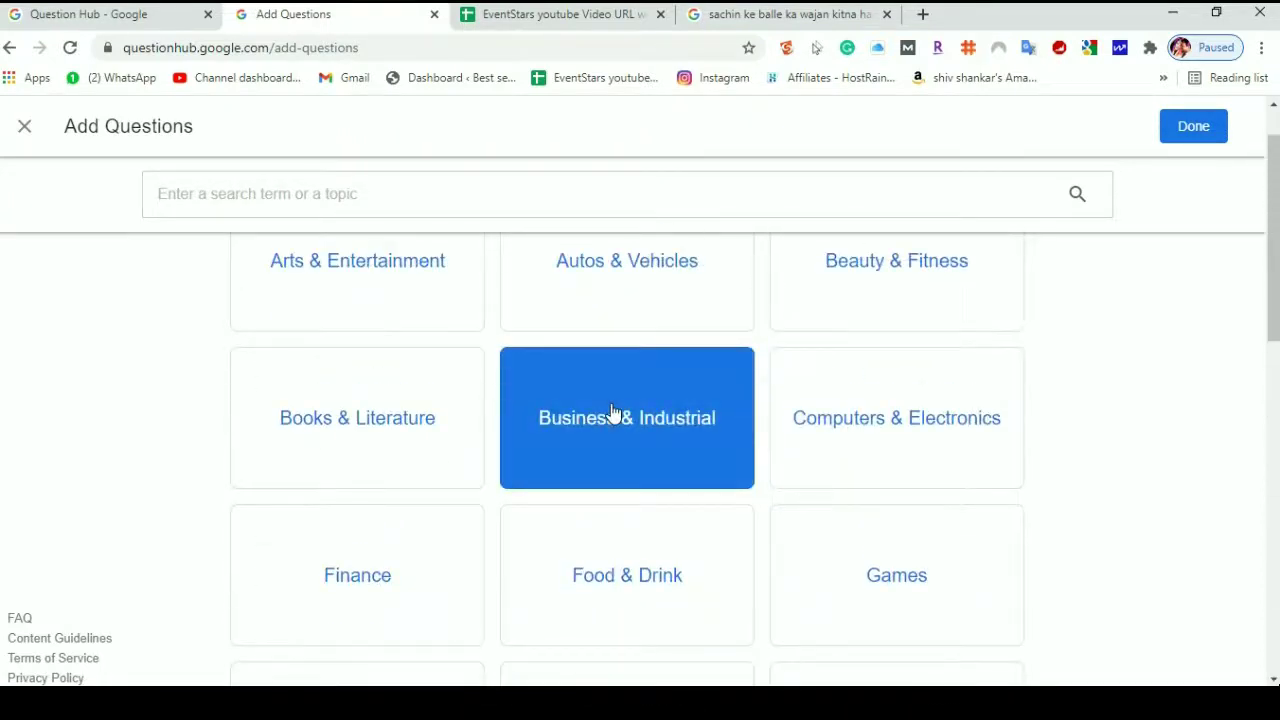
pyautogui.scroll(1, 594, 388)
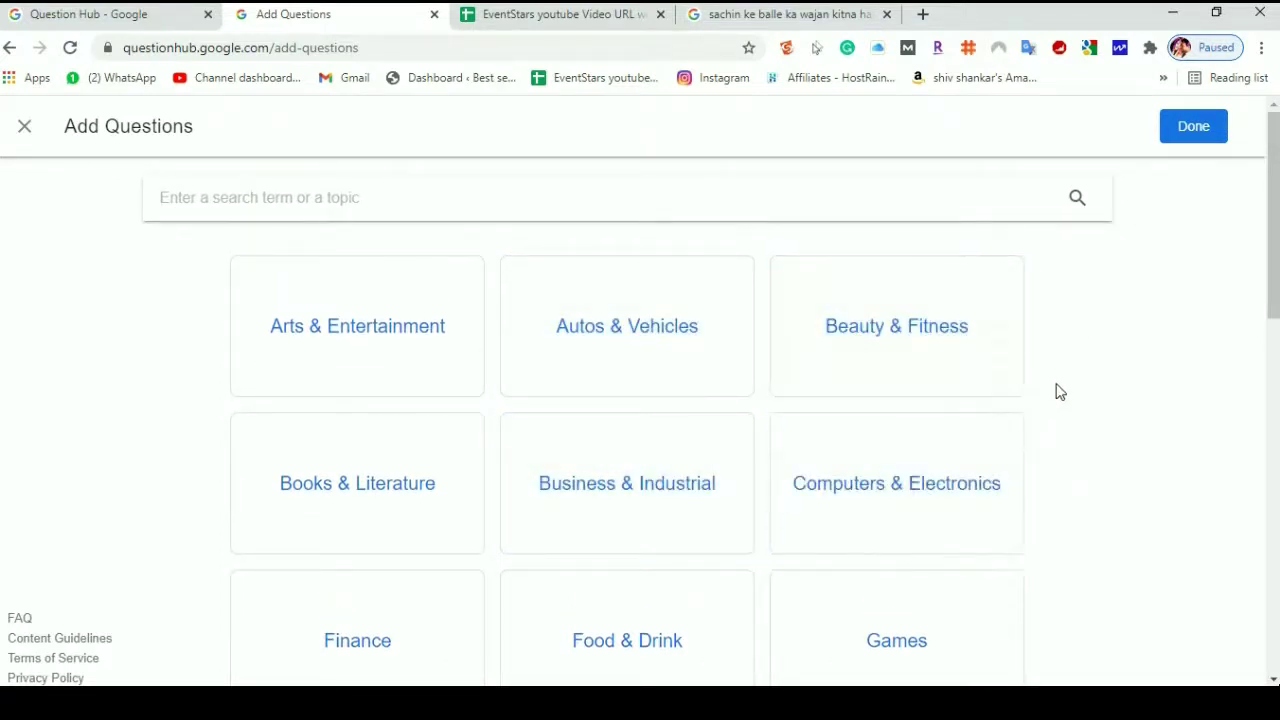
# View the Question Hub home page with its sign-up option and the Google search results, and return to the topic categories.
pyautogui.click(60, 14)
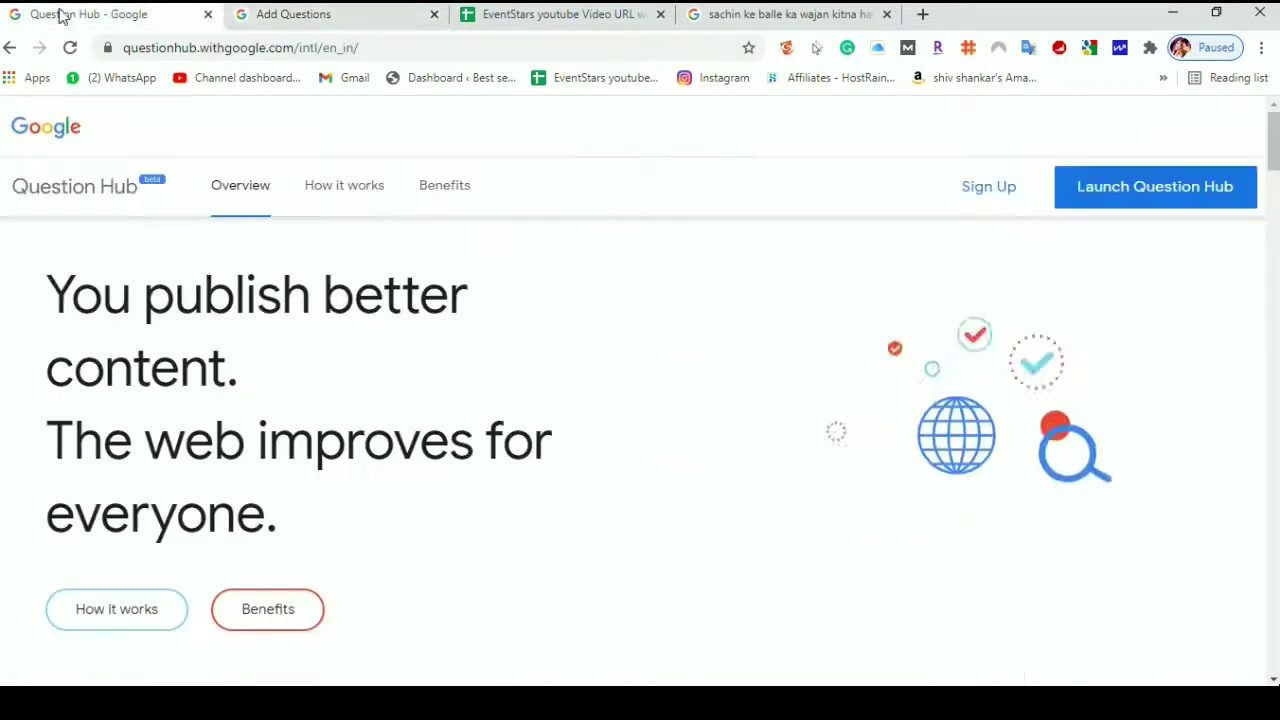
pyautogui.click(790, 14)
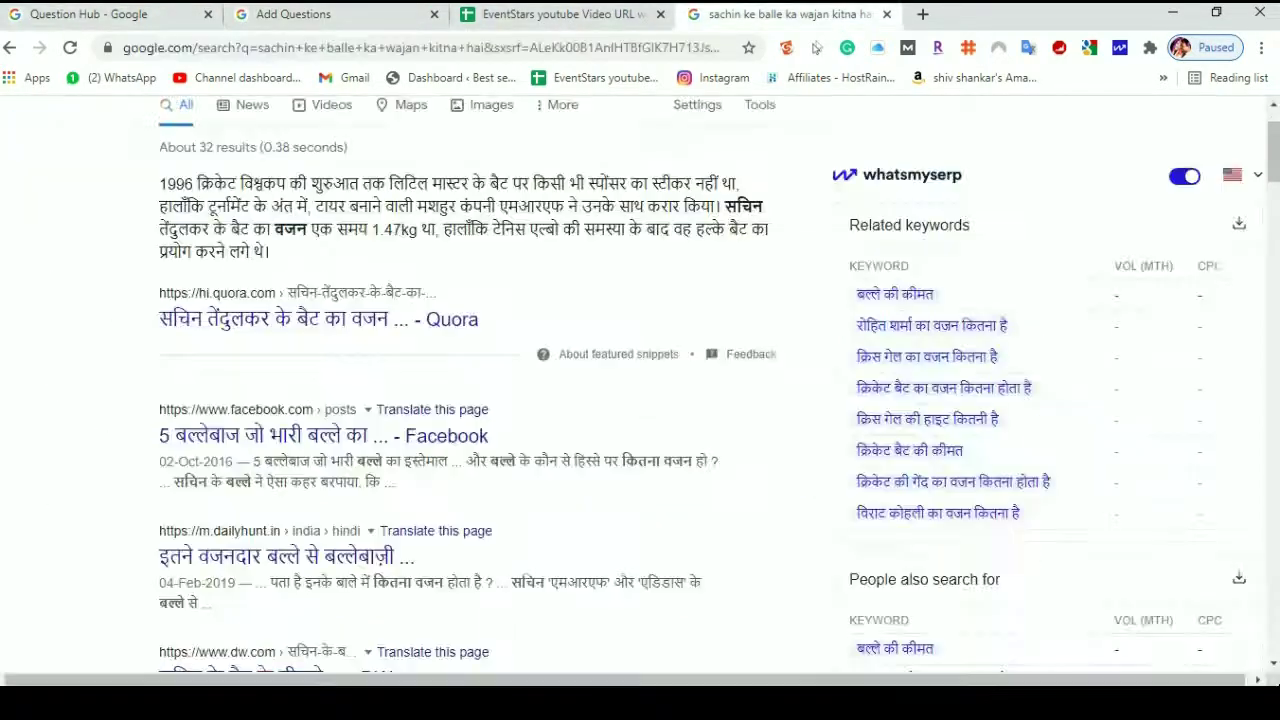
pyautogui.click(90, 14)
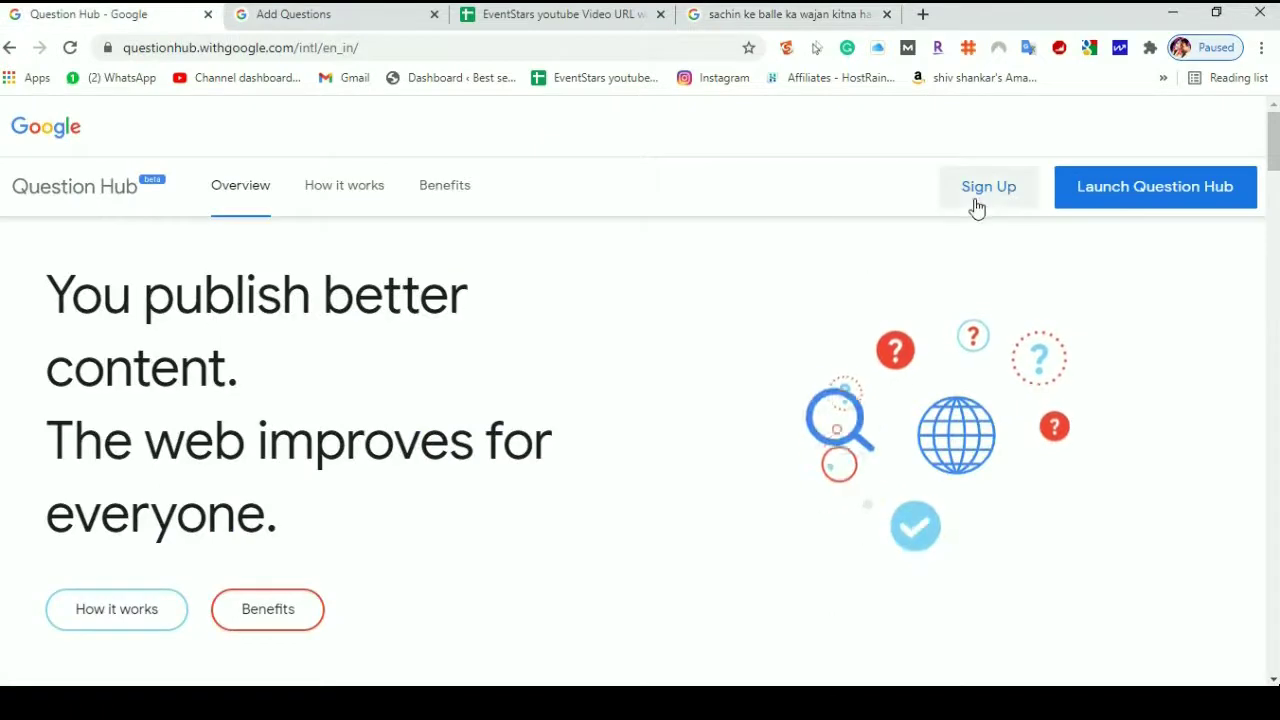
pyautogui.click(283, 12)
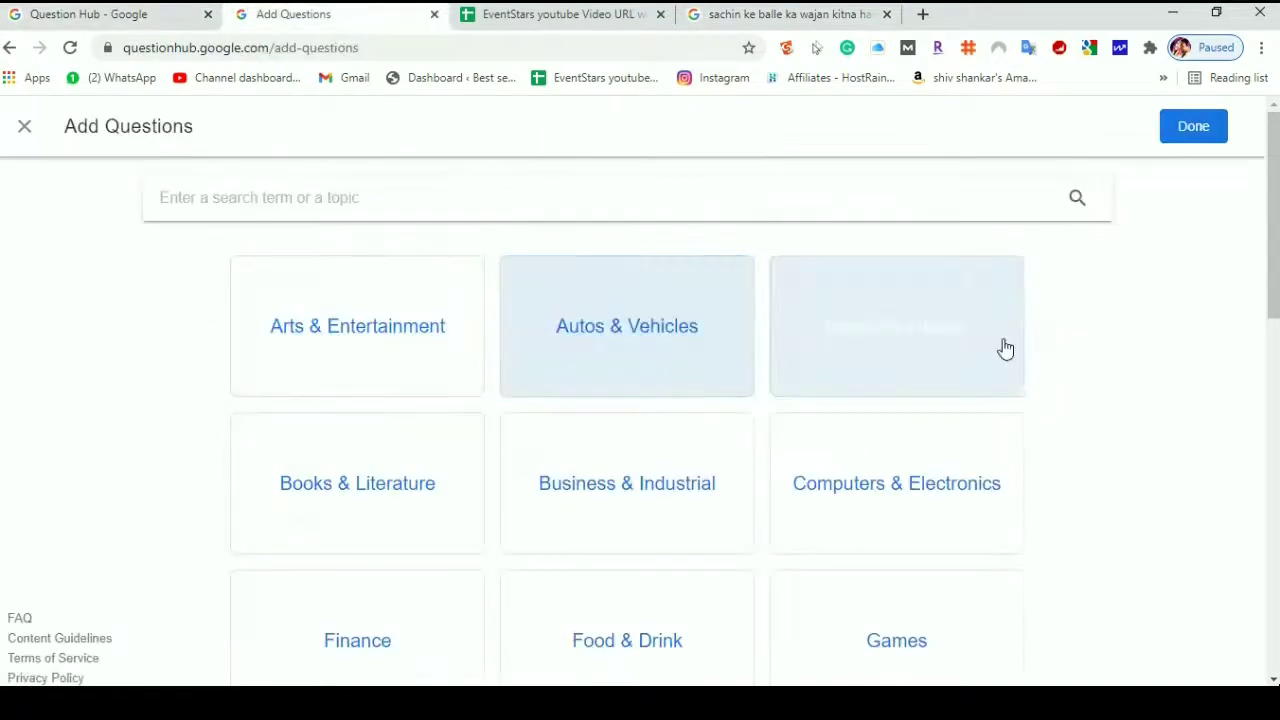
# Return to the question list, view the answer submission form for "इंप्रूवमेंट ऑफ कंडीशन ऑफ वर्क फ्रॉम होम", and close it without submitting.
pyautogui.click(1176, 130)
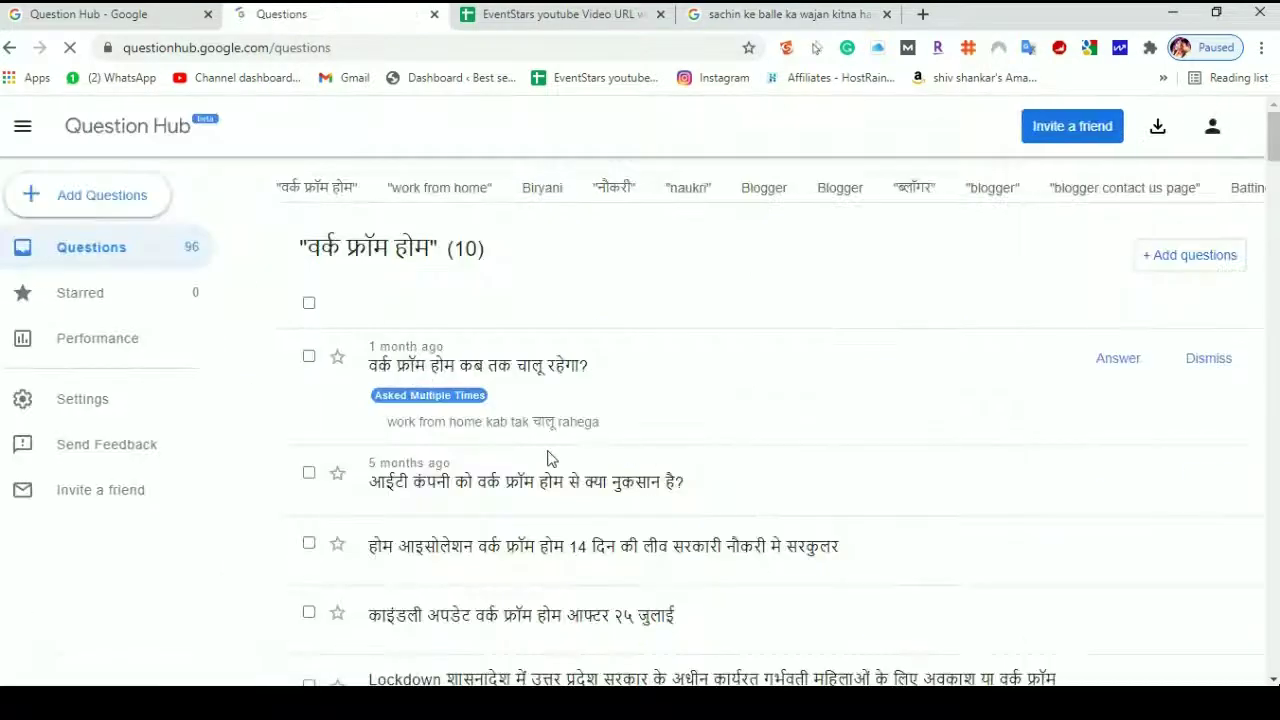
pyautogui.scroll(-4, 1015, 397)
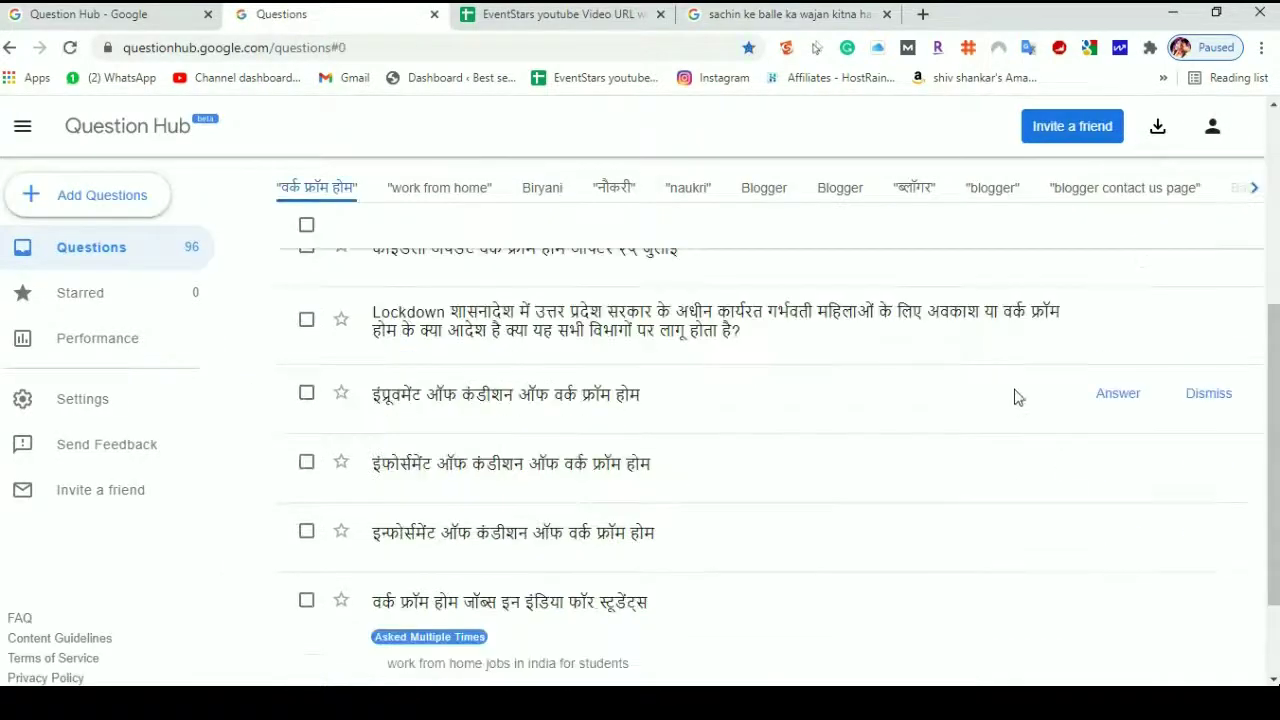
pyautogui.click(1118, 395)
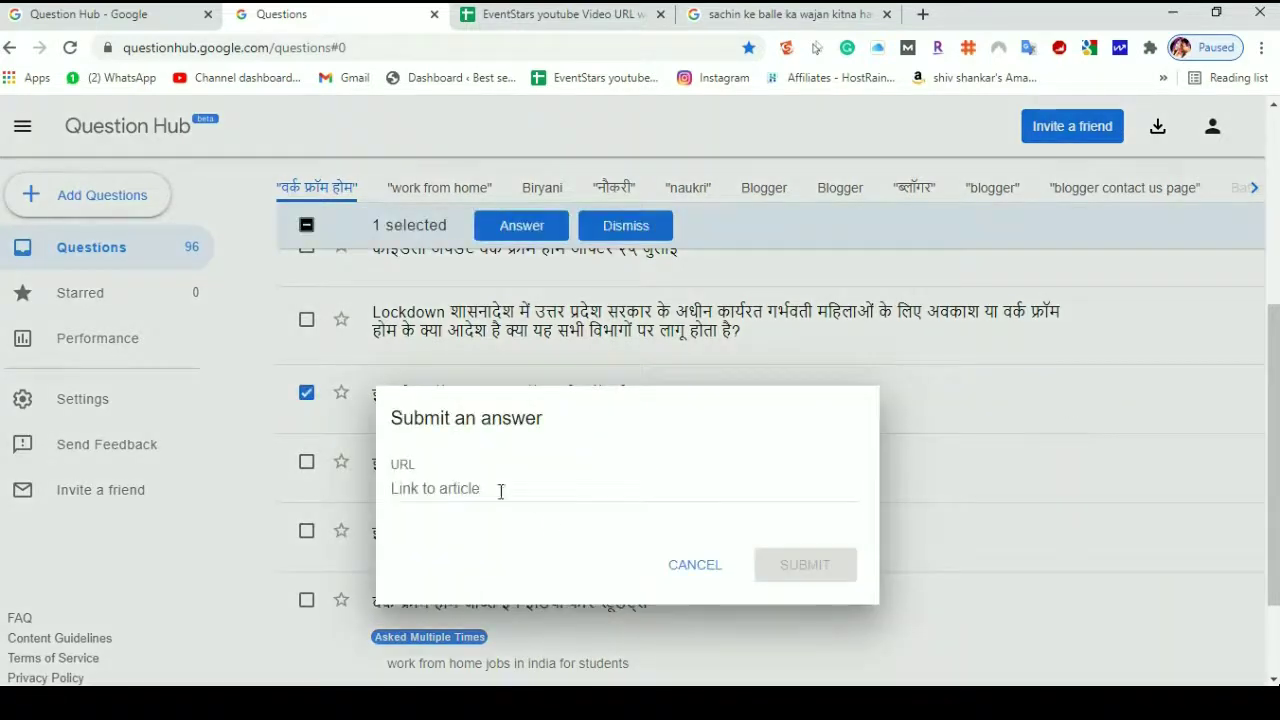
pyautogui.click(690, 566)
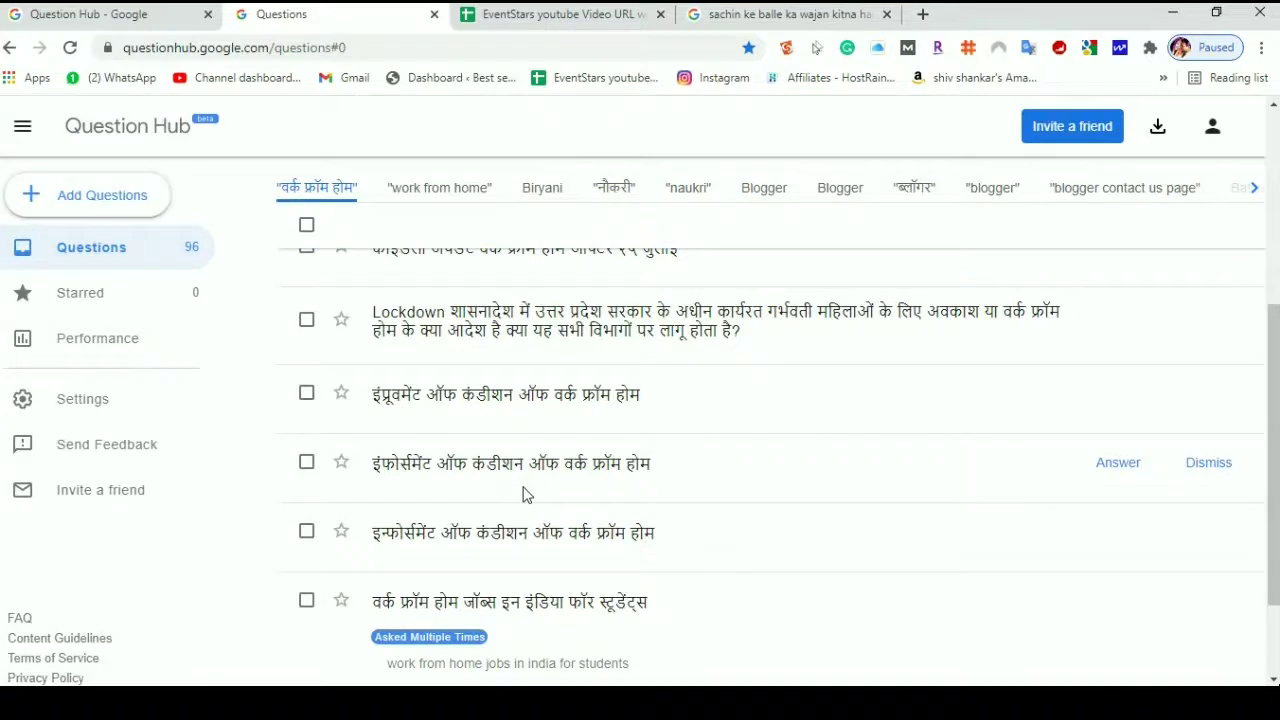
pyautogui.scroll(4, 560, 533)
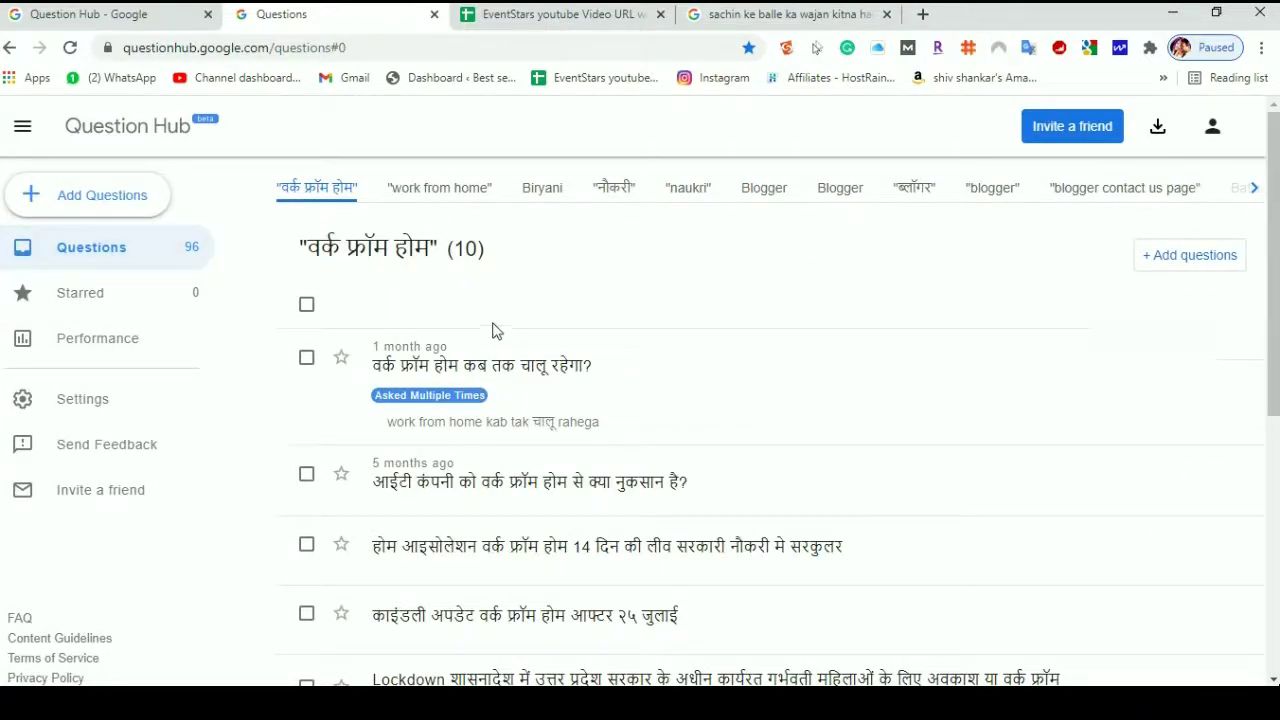
pyautogui.moveTo(402, 396)
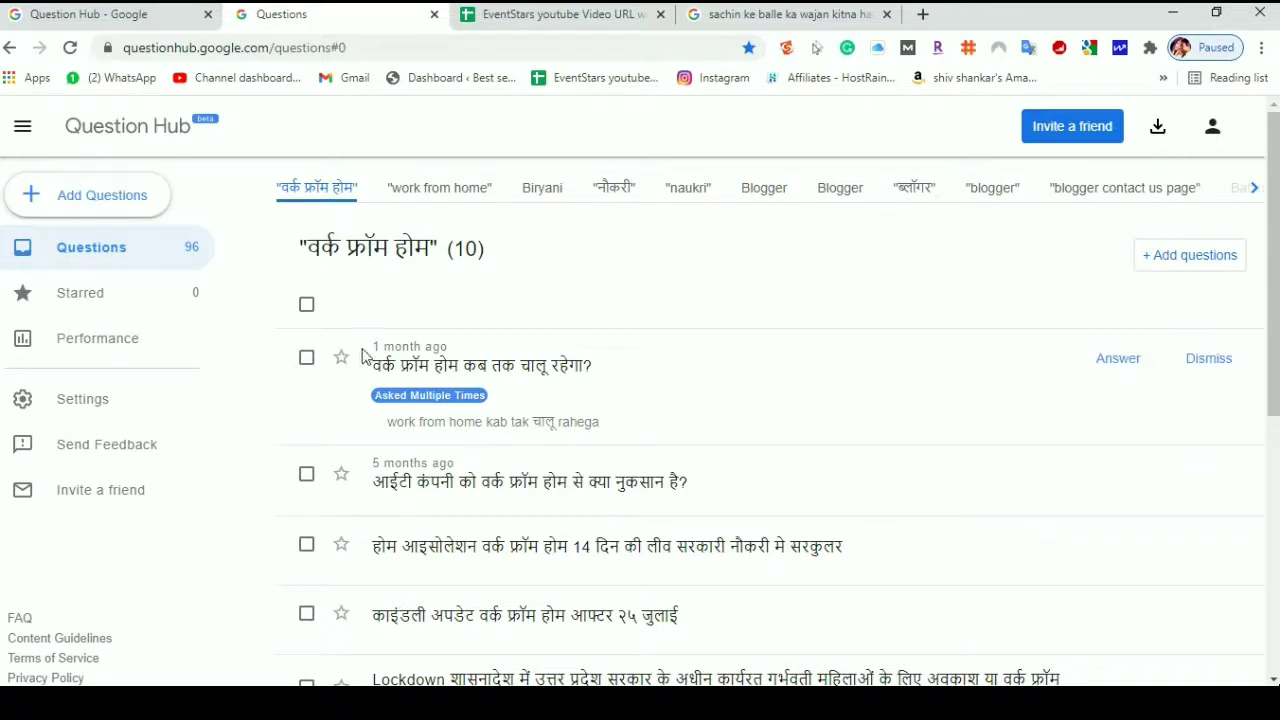
# Review the "वर्क फ्रॉम होम" question list, the Google search results, and the How it works section of the Question Hub home page.
pyautogui.scroll(-5, 457, 505)
pyautogui.scroll(5, 449, 551)
pyautogui.click(100, 14)
pyautogui.click(560, 14)
pyautogui.click(785, 14)
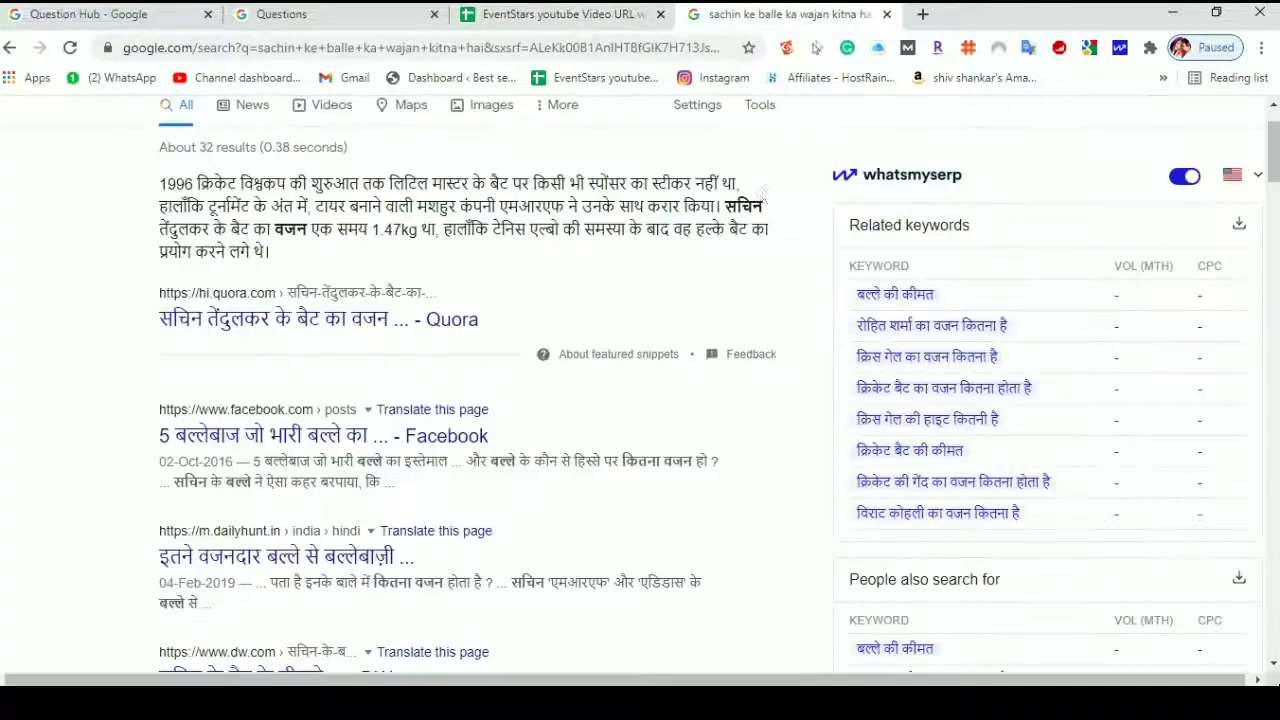
pyautogui.click(300, 14)
pyautogui.click(100, 14)
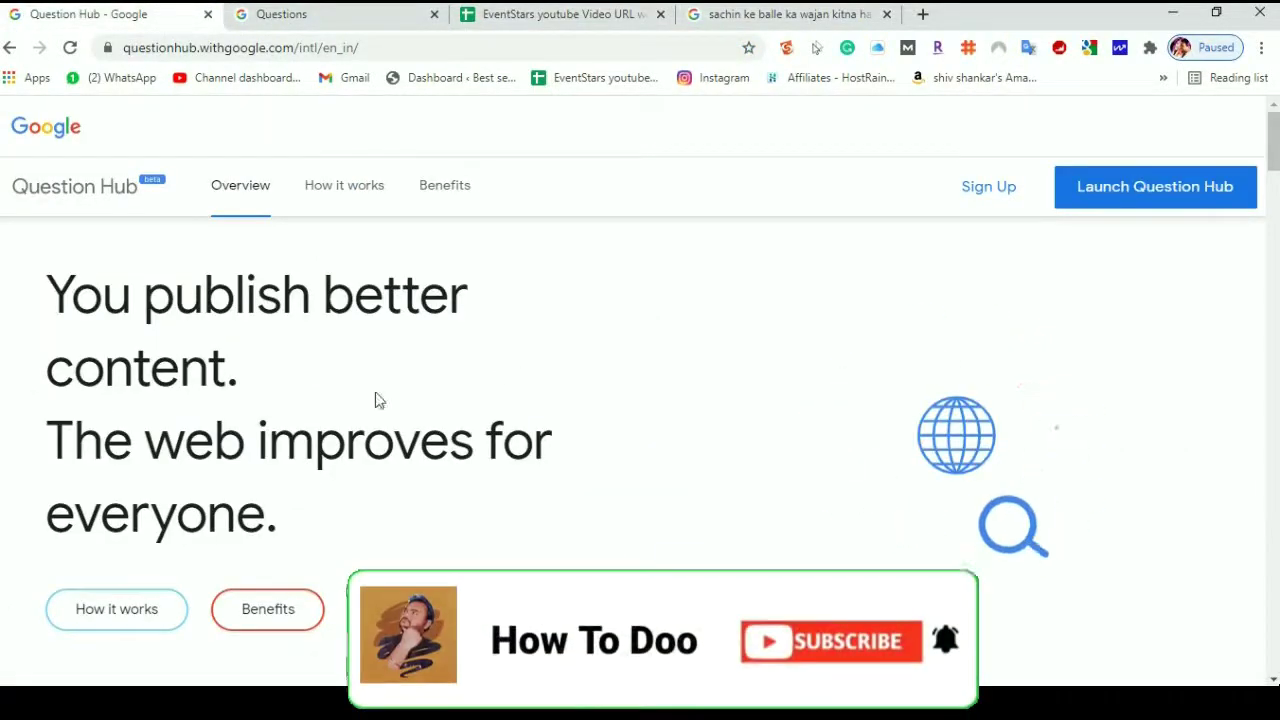
pyautogui.scroll(-3, 370, 440)
pyautogui.scroll(-10, 423, 510)
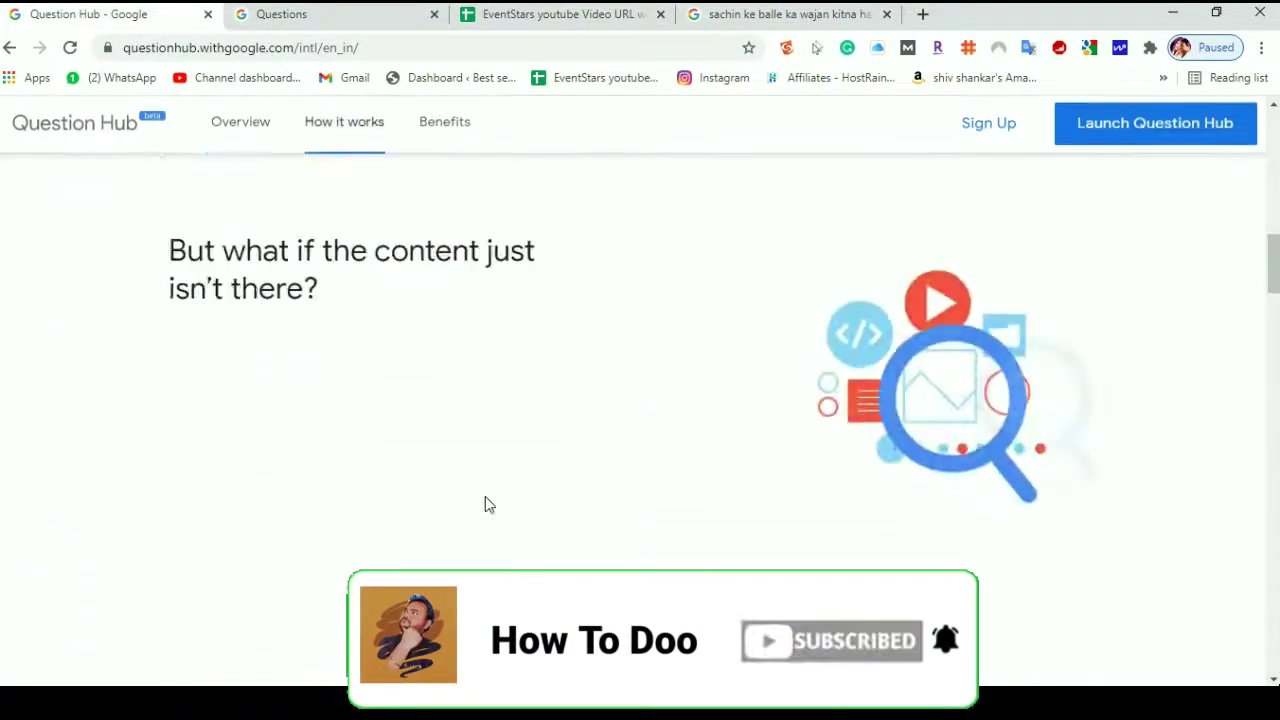
pyautogui.scroll(10, 697, 432)
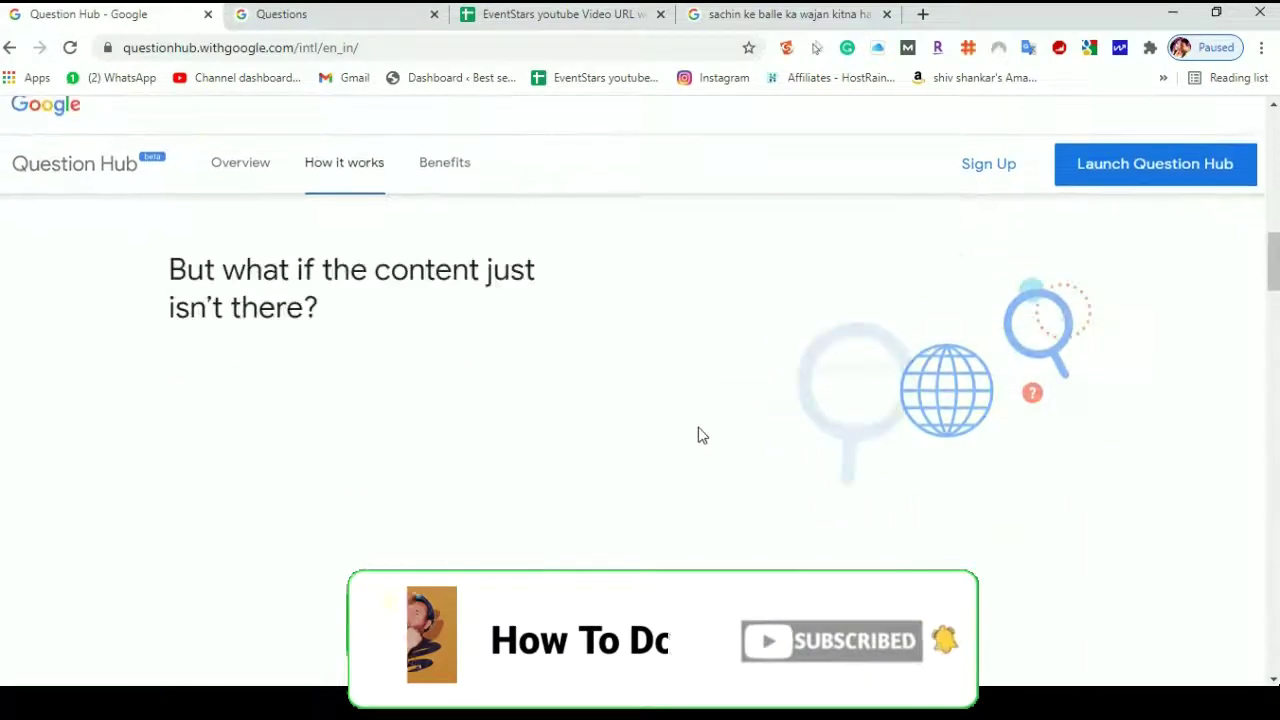
pyautogui.click(271, 14)
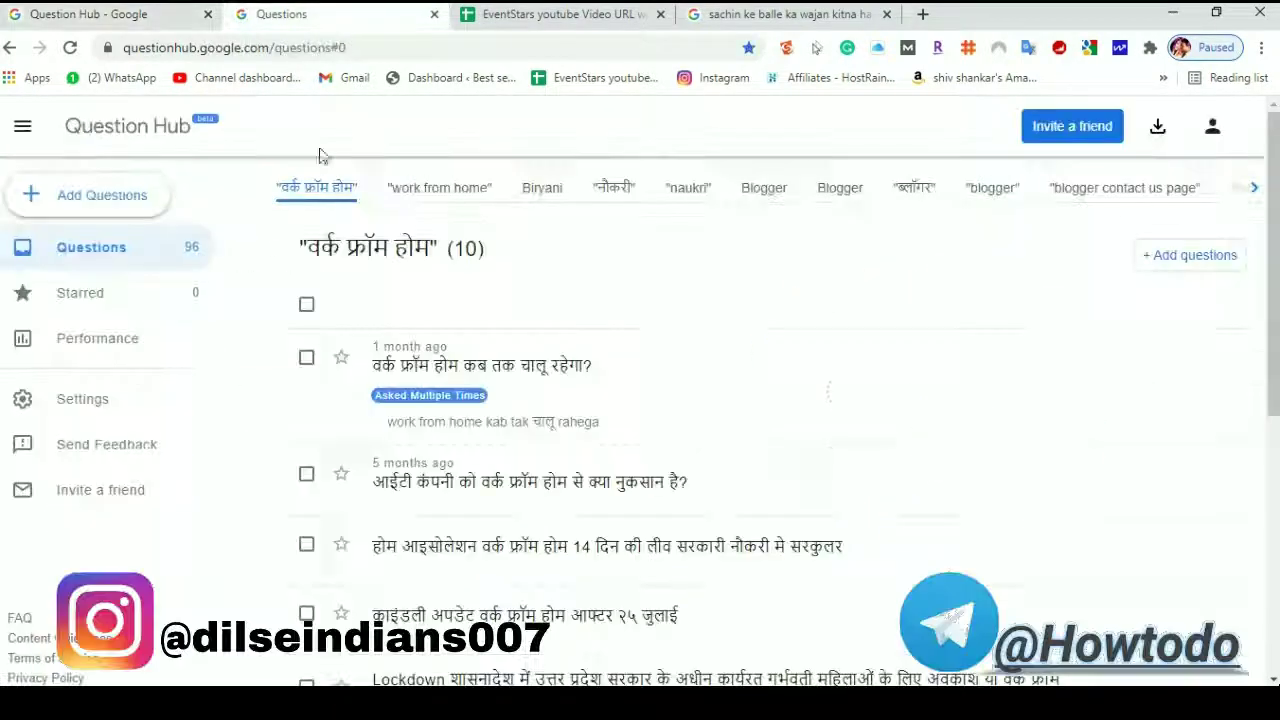
pyautogui.click(525, 14)
pyautogui.click(780, 14)
pyautogui.click(543, 14)
pyautogui.click(281, 14)
pyautogui.click(145, 20)
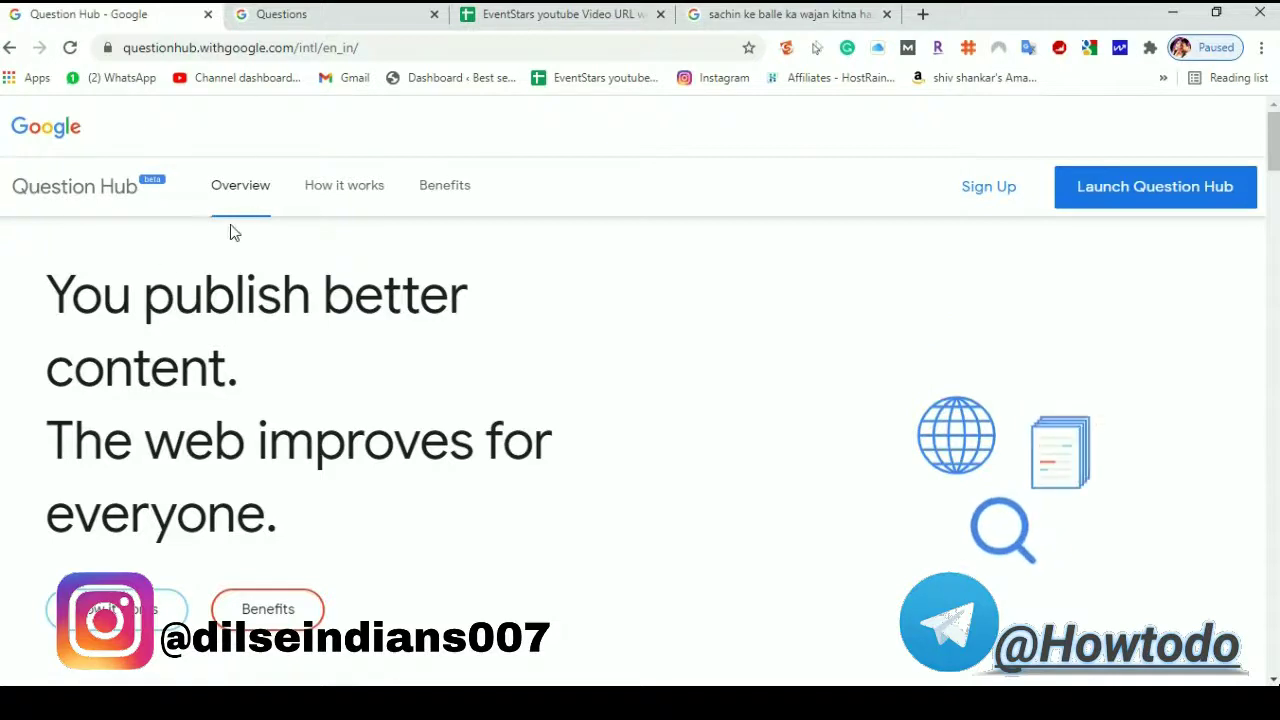
pyautogui.scroll(-8, 463, 366)
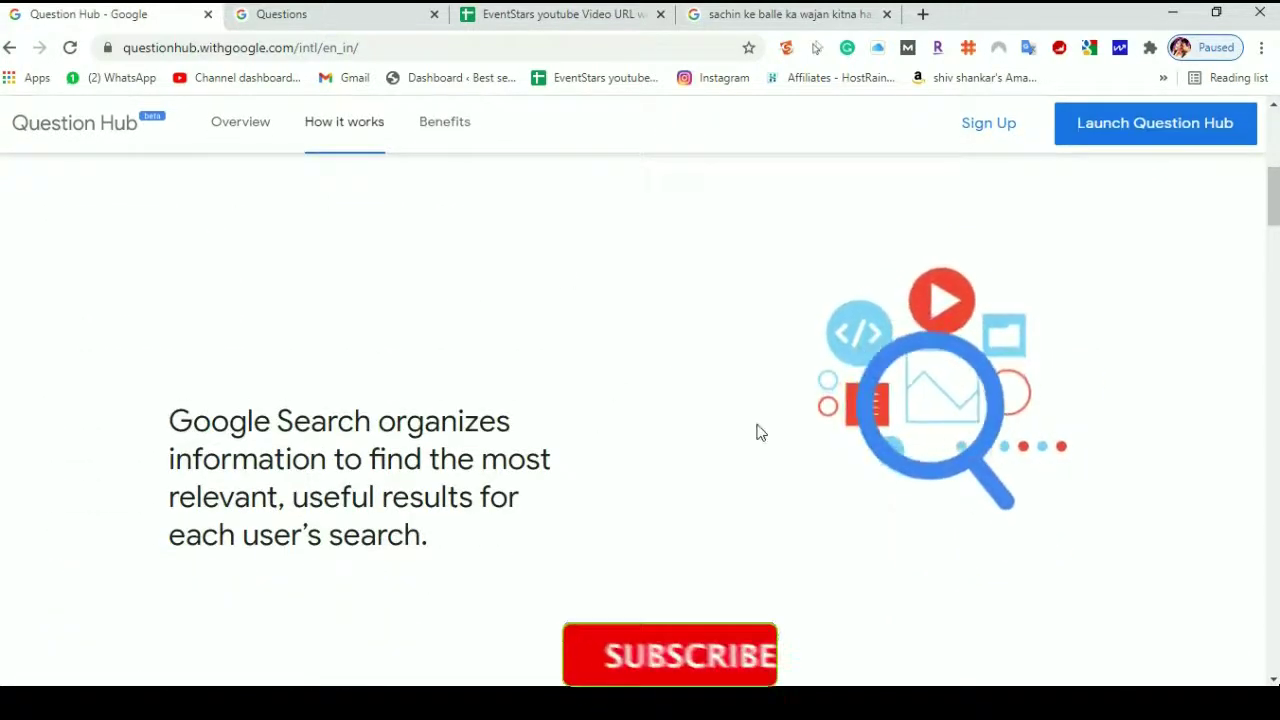
pyautogui.click(330, 14)
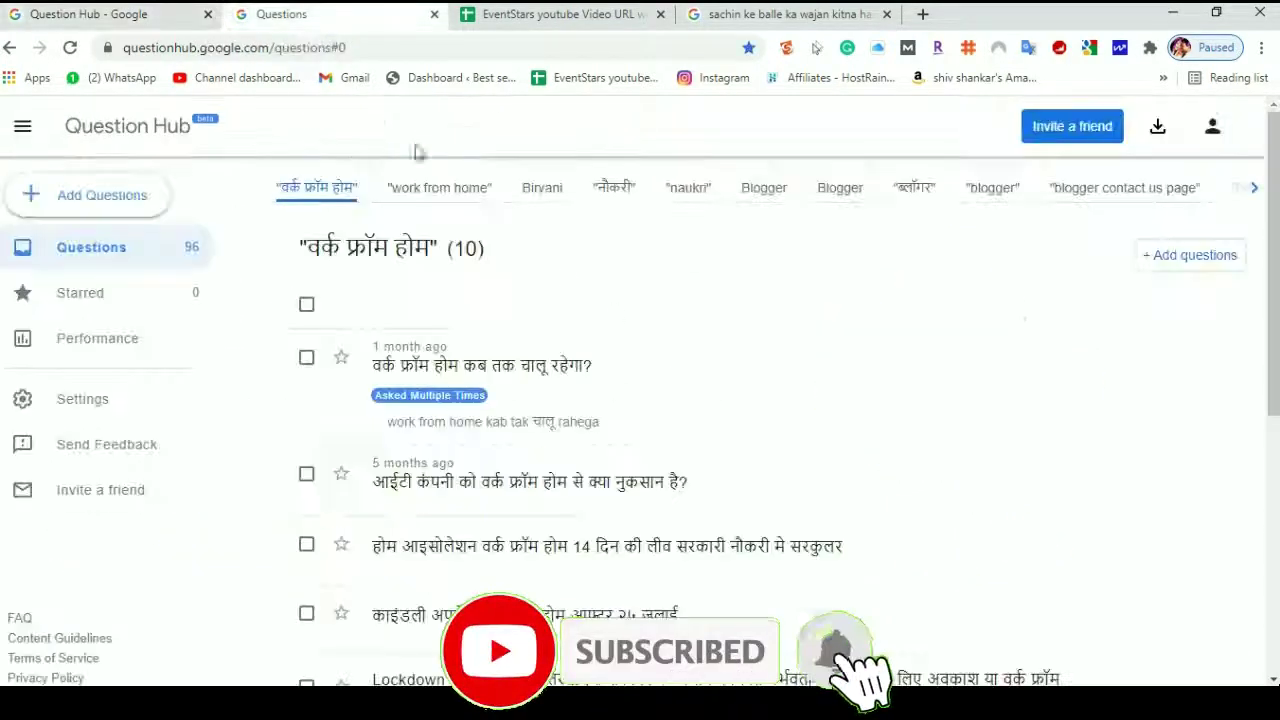
pyautogui.click(530, 20)
pyautogui.click(750, 20)
pyautogui.click(510, 20)
pyautogui.click(310, 16)
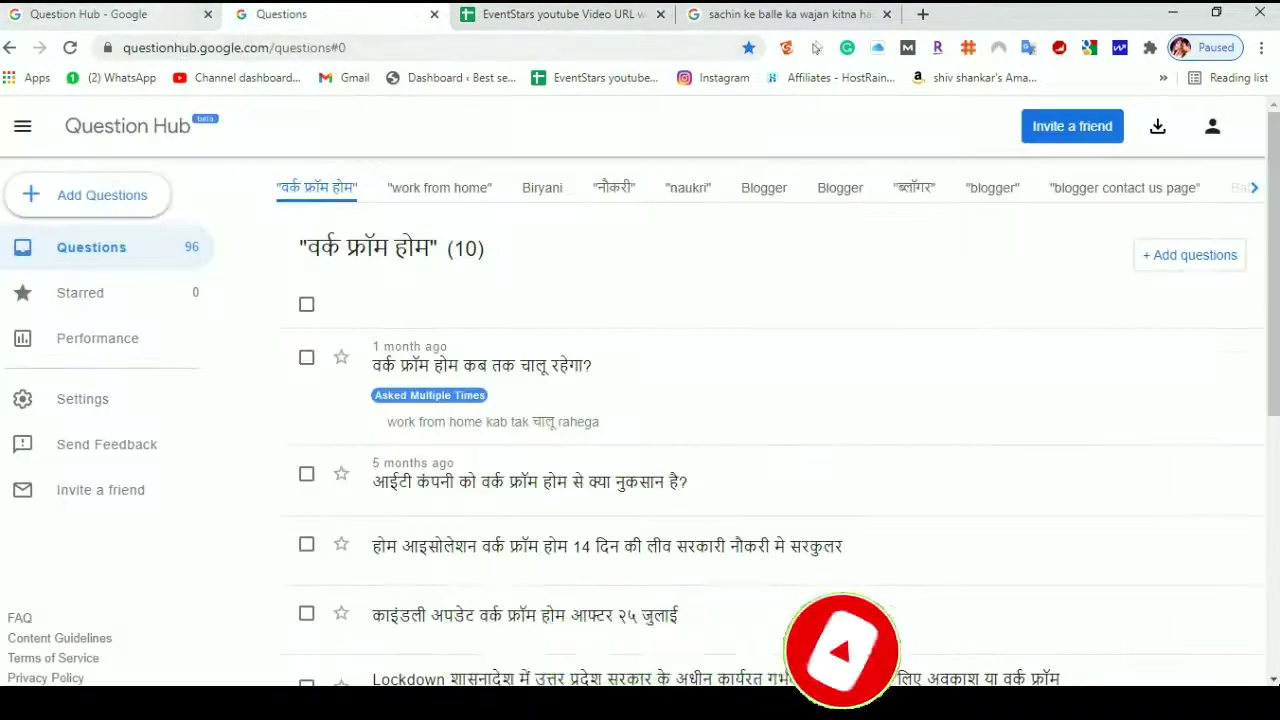
pyautogui.click(110, 14)
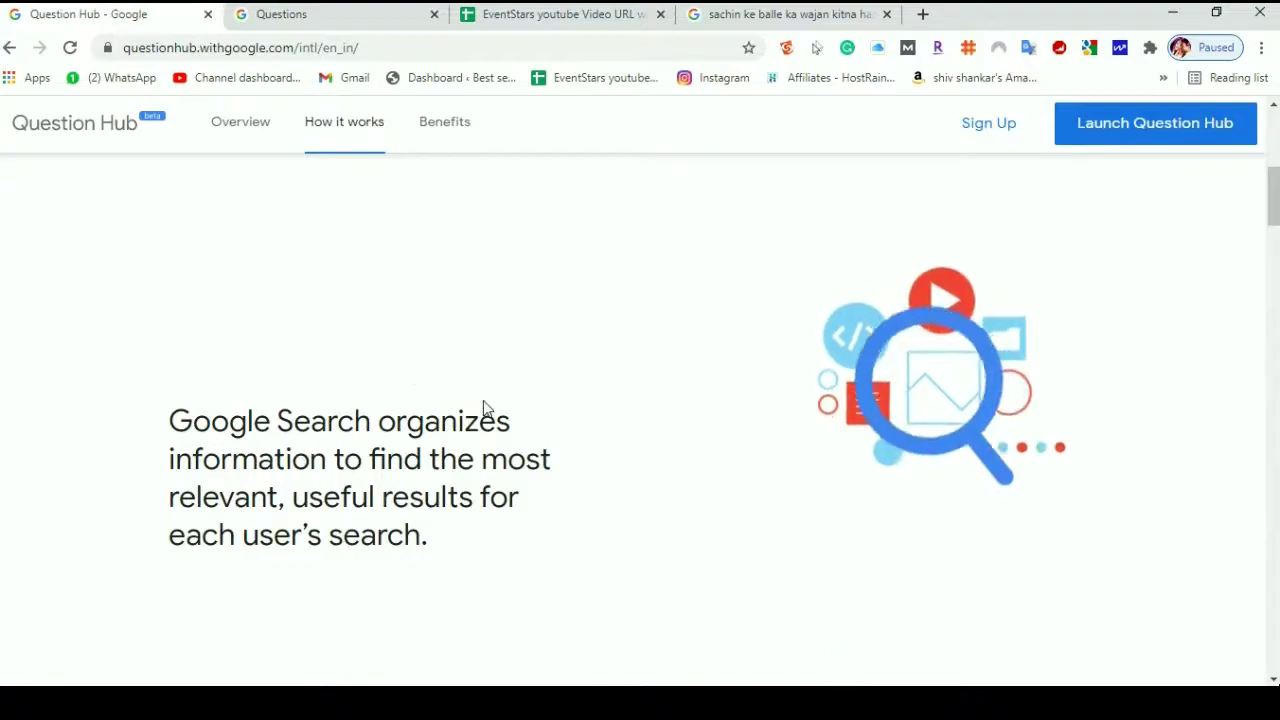